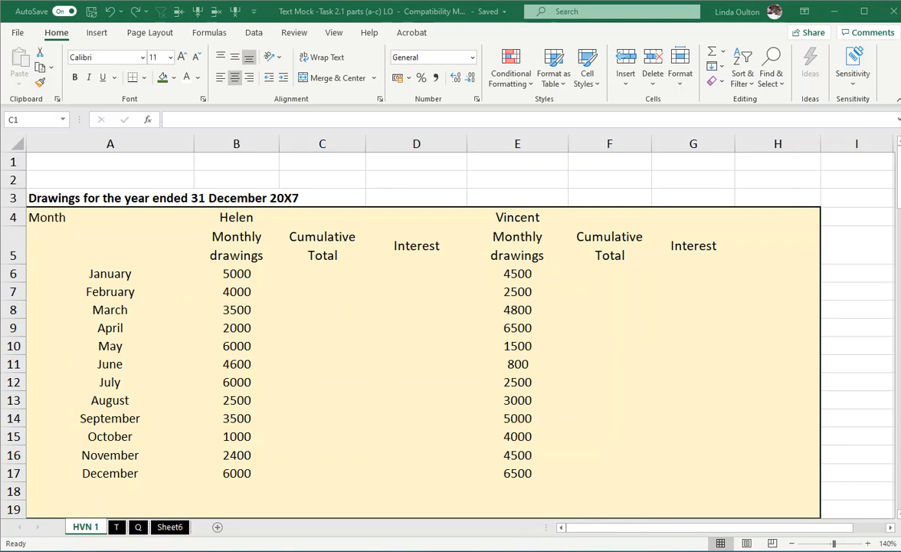
Format the column headings in B5:G5 as bold at font size 12
{"action": "left_click", "coordinate": [232, 244]}
{"action": "left_click_drag", "start_coordinate": [232, 243], "coordinate": [694, 242]}
{"action": "left_click", "coordinate": [155, 58]}
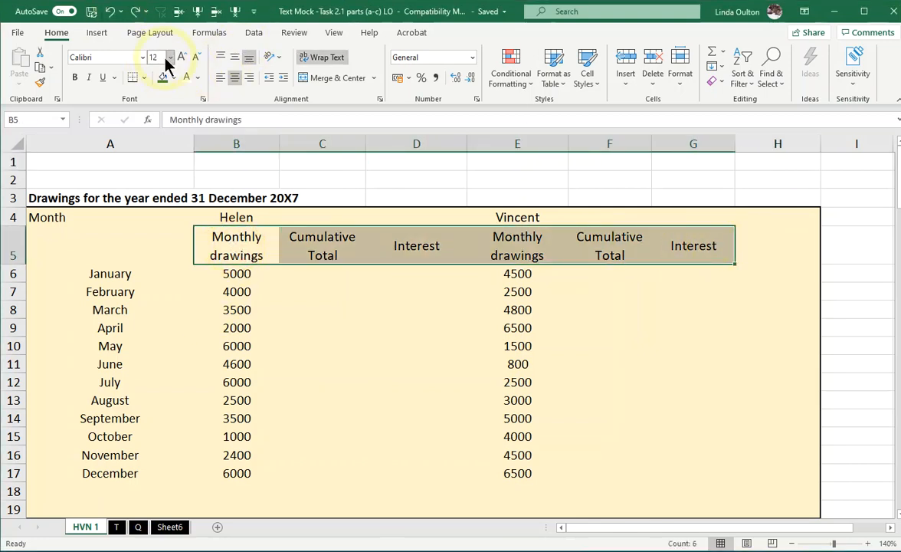
{"action": "key", "text": "Return"}
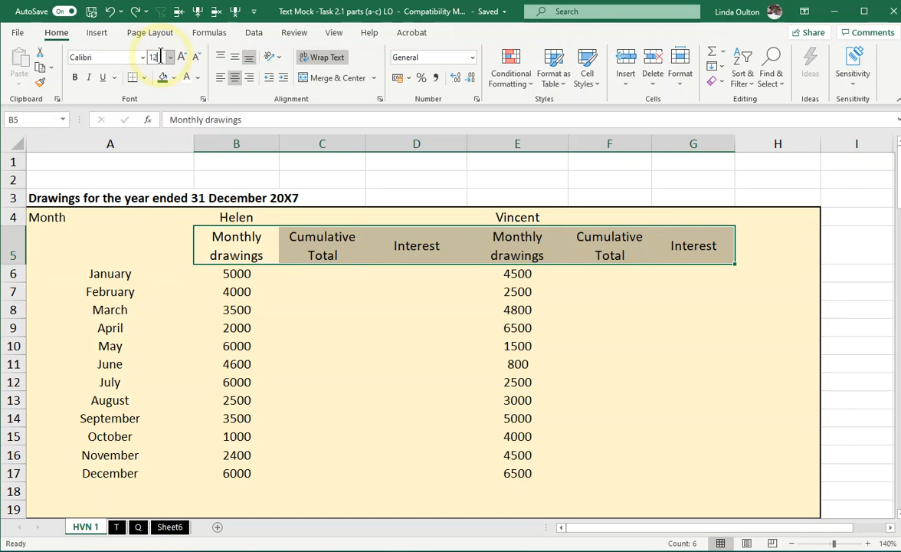
{"action": "left_click", "coordinate": [75, 78]}
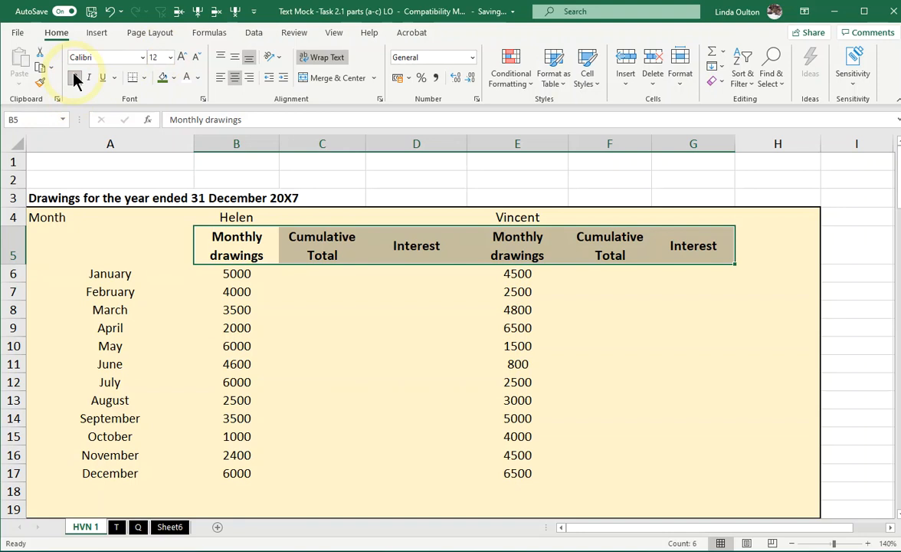
Merge and center the two partner name headings across B4:D4 and E4:G4
{"action": "left_click", "coordinate": [242, 218]}
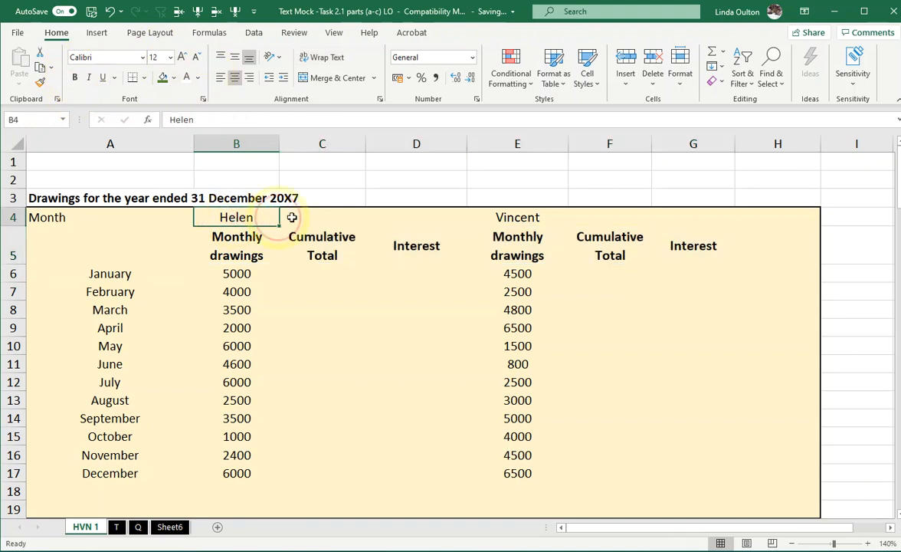
{"action": "left_click_drag", "start_coordinate": [242, 219], "coordinate": [372, 207]}
{"action": "left_click", "coordinate": [305, 80]}
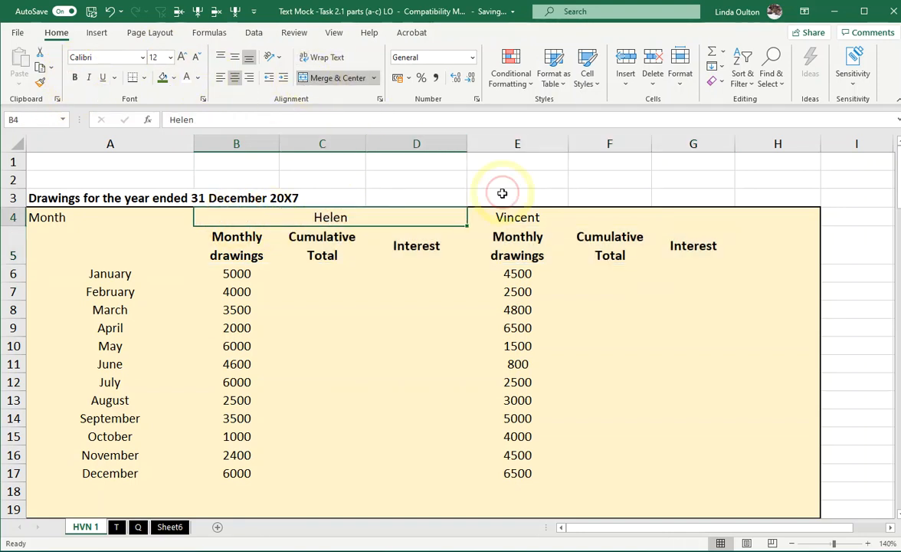
{"action": "left_click_drag", "start_coordinate": [519, 218], "coordinate": [692, 217]}
{"action": "left_click", "coordinate": [344, 84]}
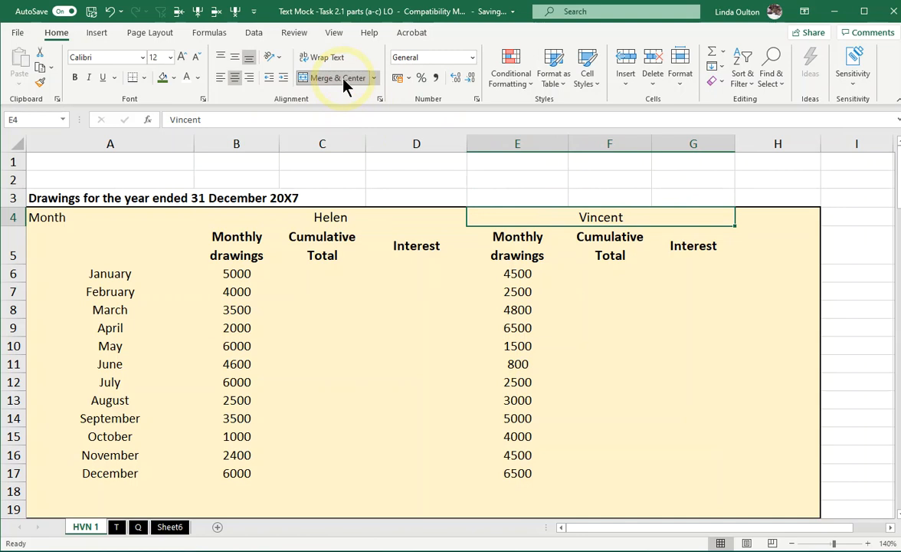
Left-align the month column A4:A17 and right-align the headings and figures in B5:G17
{"action": "left_click_drag", "start_coordinate": [49, 215], "coordinate": [141, 475]}
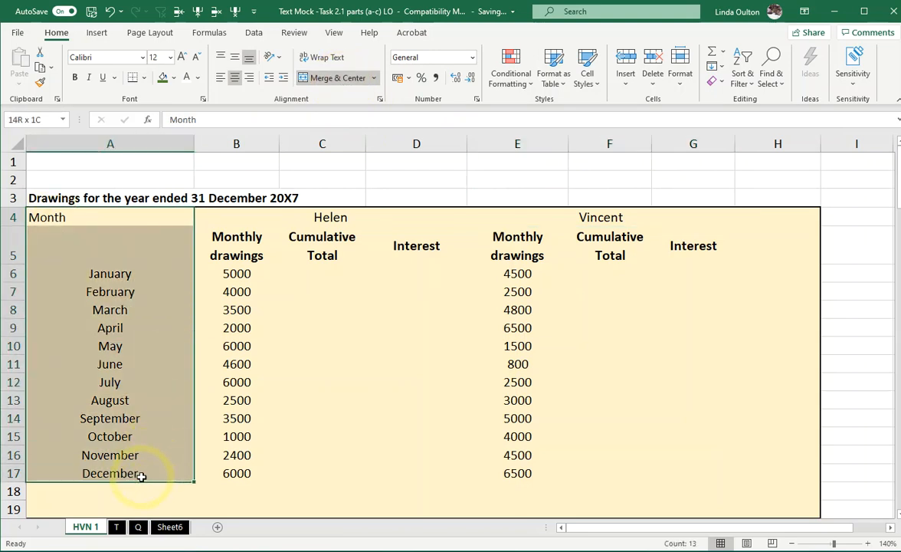
{"action": "left_click", "coordinate": [220, 79]}
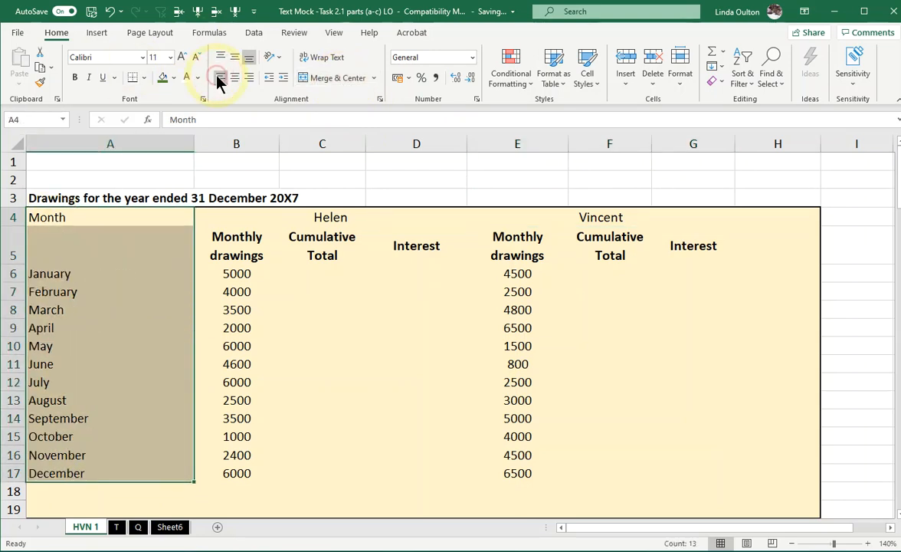
{"action": "left_click", "coordinate": [244, 239]}
{"action": "left_click_drag", "start_coordinate": [244, 239], "coordinate": [680, 477]}
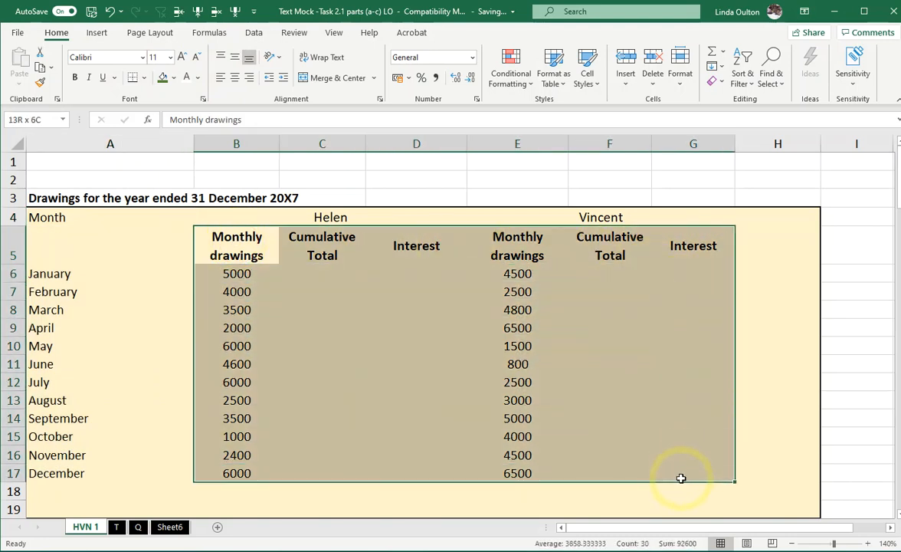
{"action": "left_click", "coordinate": [250, 79]}
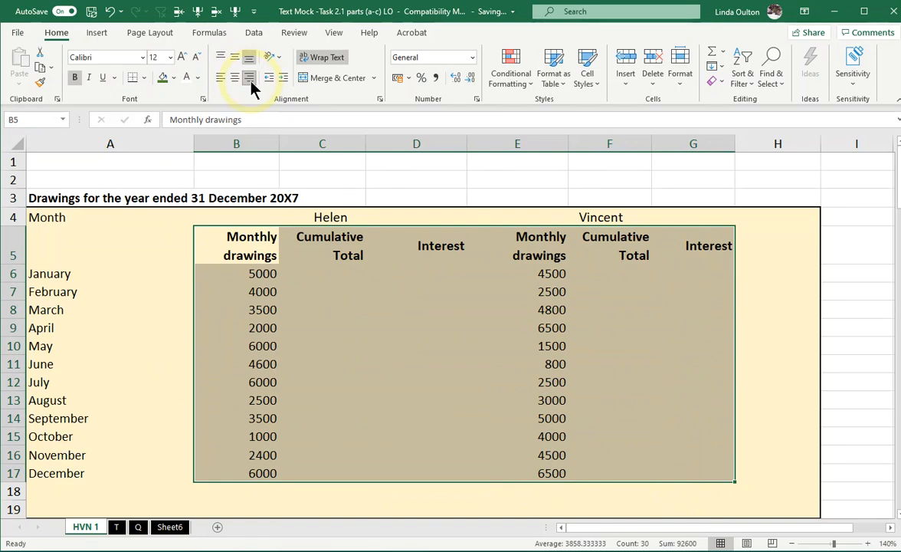
{"action": "left_click", "coordinate": [260, 310]}
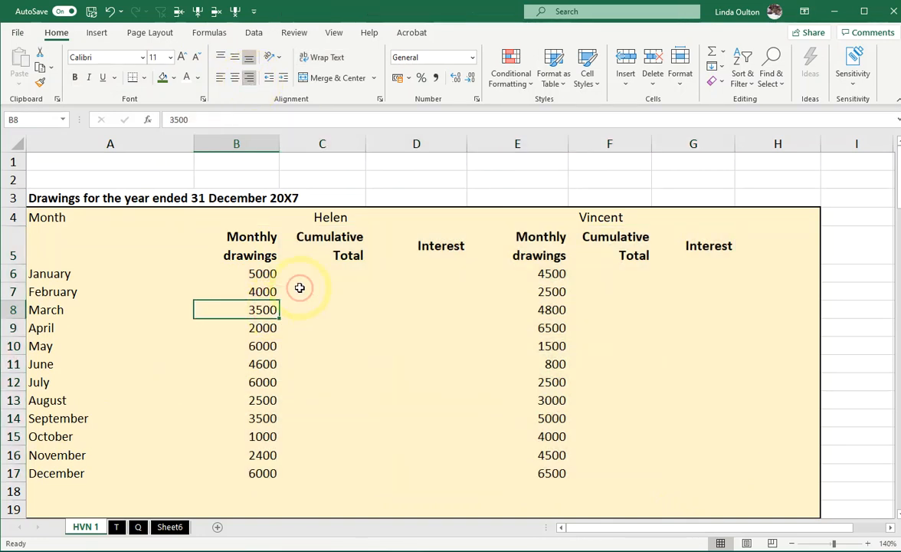
Start the first partner's cumulative total by entering =B6 in cell C6
{"action": "left_click", "coordinate": [249, 274]}
{"action": "left_click", "coordinate": [348, 274]}
{"action": "type", "text": "="}
{"action": "left_click", "coordinate": [237, 273]}
{"action": "key", "text": "Return"}
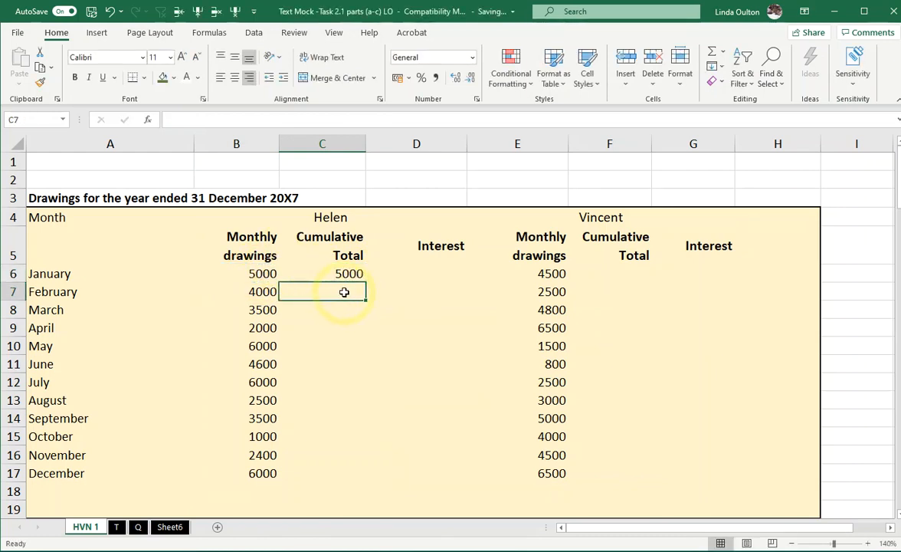
Enter the running total formula =C6+B7 in C7 and fill it down to C17
{"action": "type", "text": "="}
{"action": "left_click", "coordinate": [346, 274]}
{"action": "type", "text": "+"}
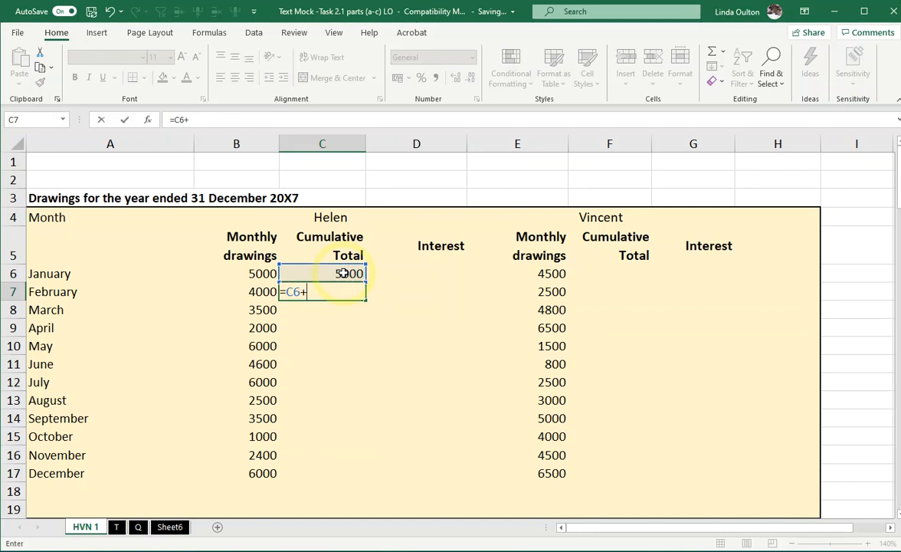
{"action": "left_click", "coordinate": [259, 292]}
{"action": "key", "text": "Return"}
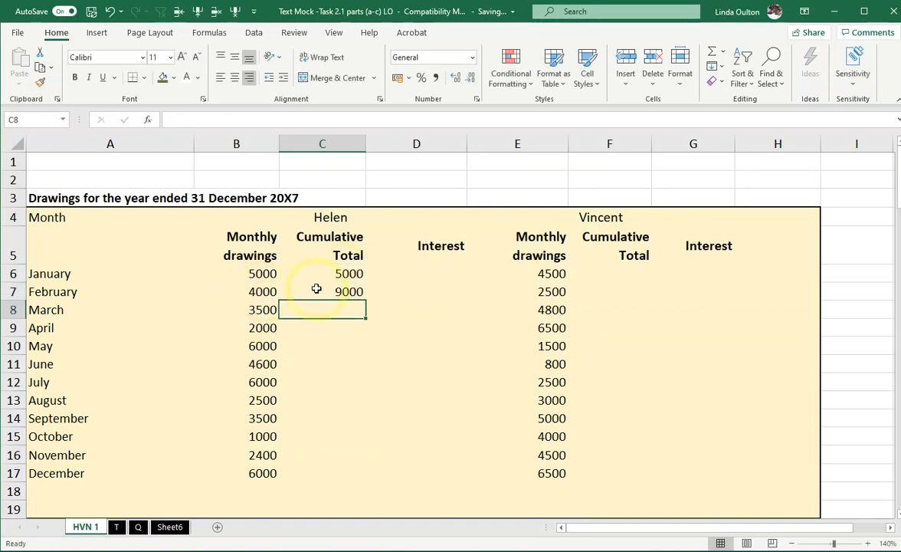
{"action": "left_click", "coordinate": [346, 290]}
{"action": "left_click_drag", "start_coordinate": [368, 296], "coordinate": [372, 479]}
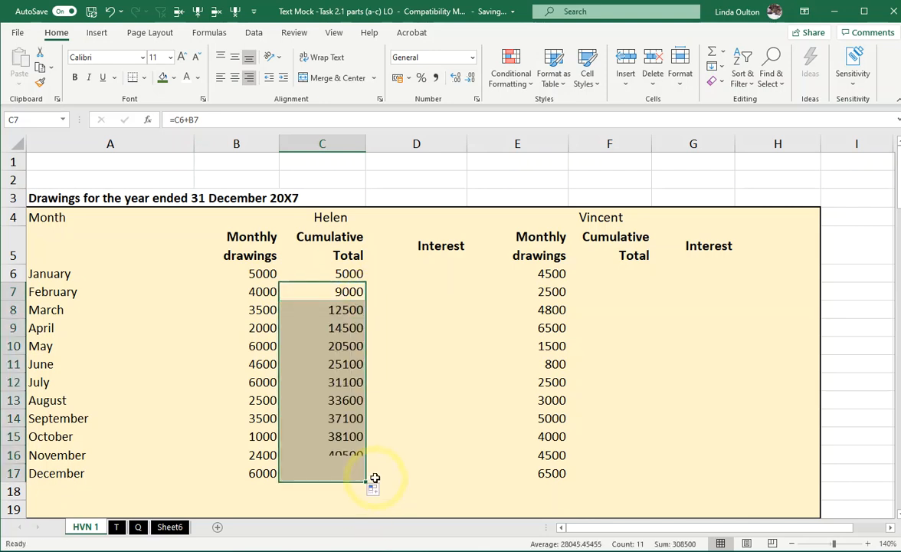
Start the second partner's cumulative total by entering =E6 in cell F6
{"action": "left_click", "coordinate": [600, 278]}
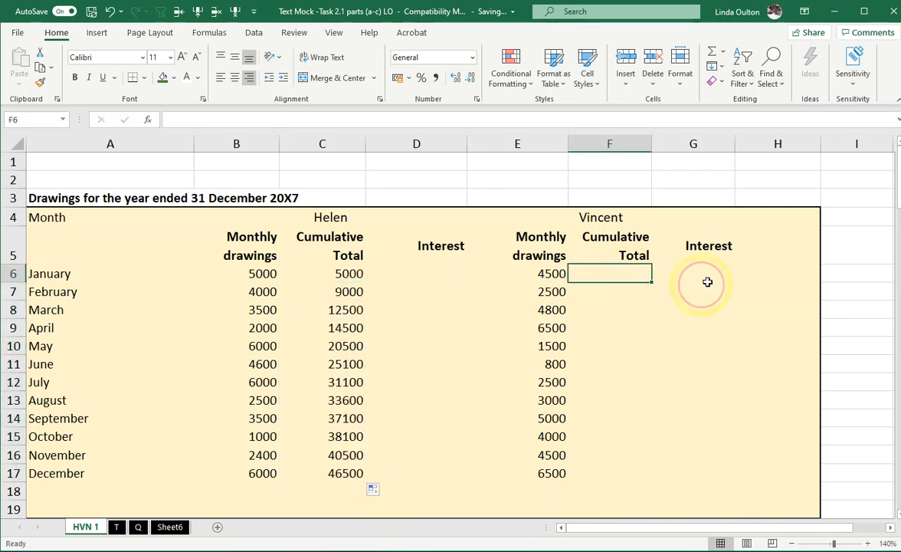
{"action": "type", "text": "="}
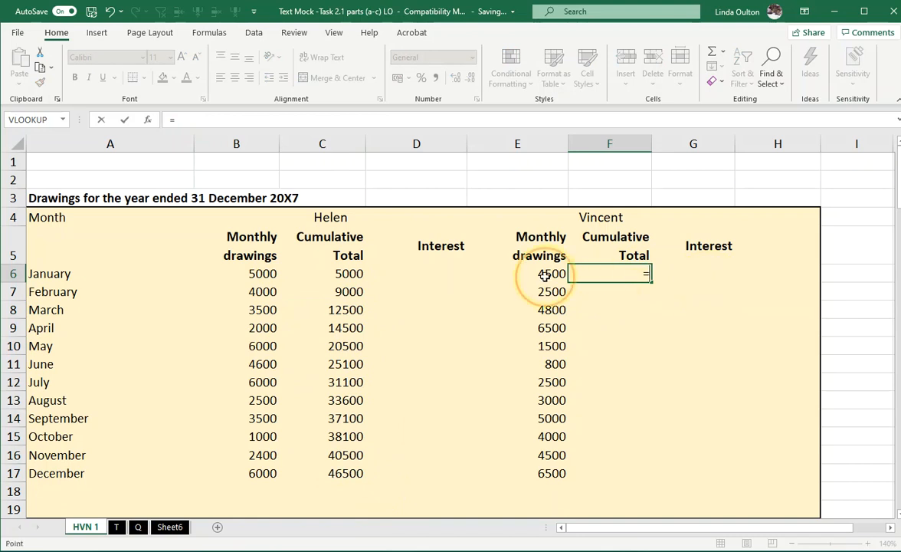
{"action": "left_click", "coordinate": [550, 275]}
{"action": "key", "text": "Return"}
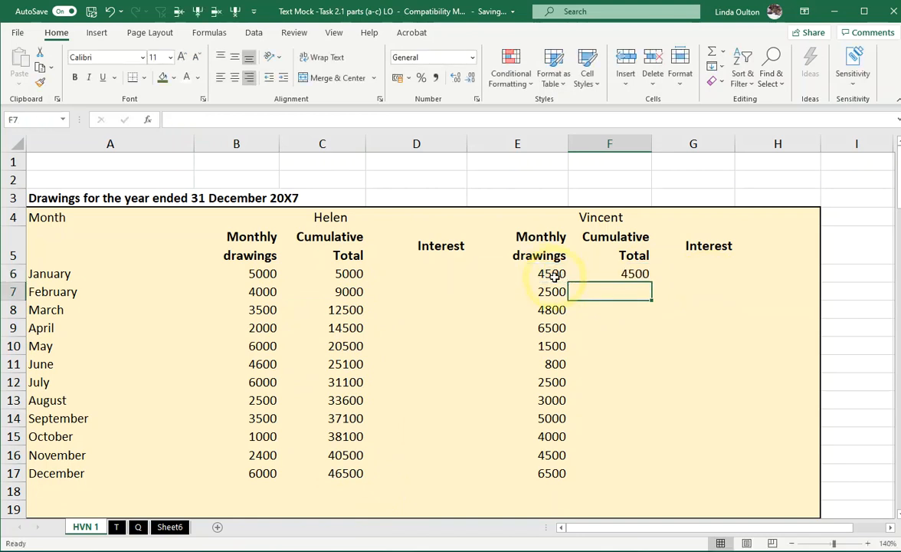
Enter the running total formula =F6+E7 in cell F7 for February
{"action": "type", "text": "="}
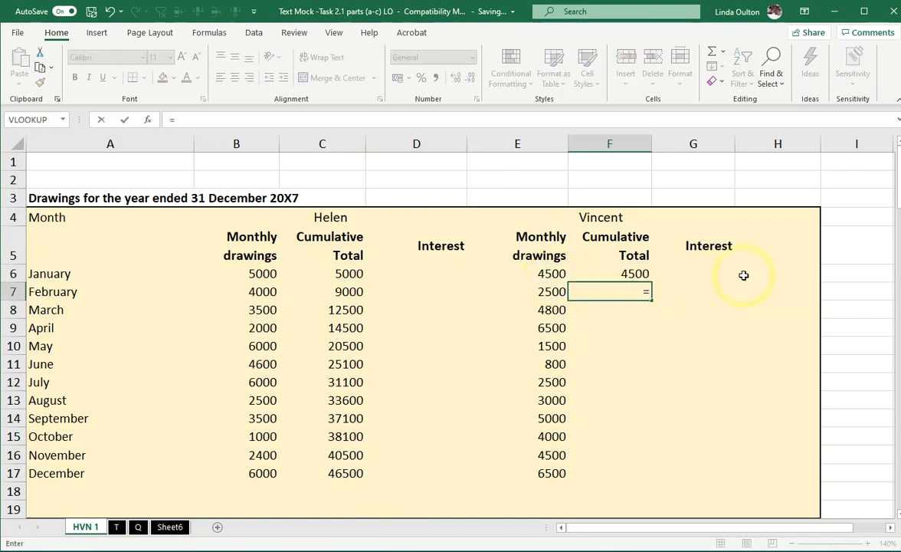
{"action": "left_click", "coordinate": [636, 273]}
{"action": "type", "text": "+"}
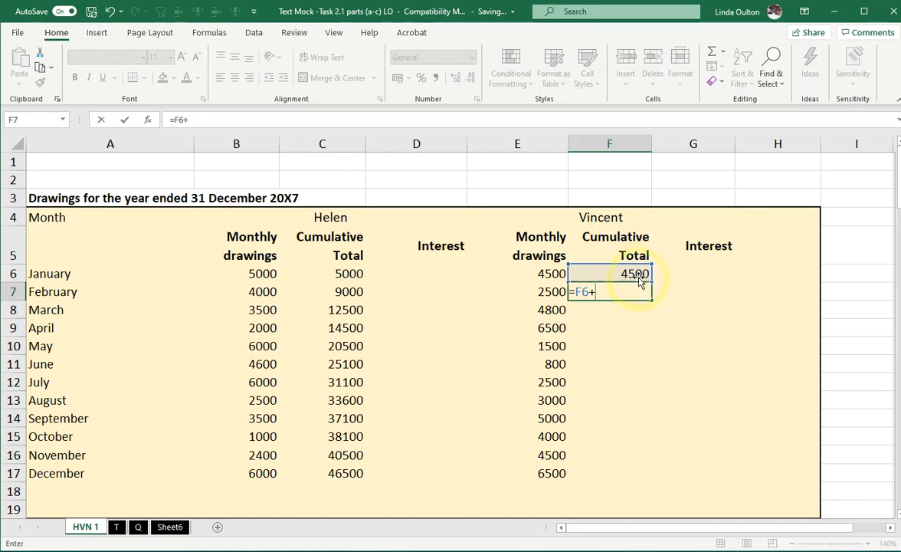
{"action": "left_click", "coordinate": [554, 289]}
{"action": "key", "text": "Return"}
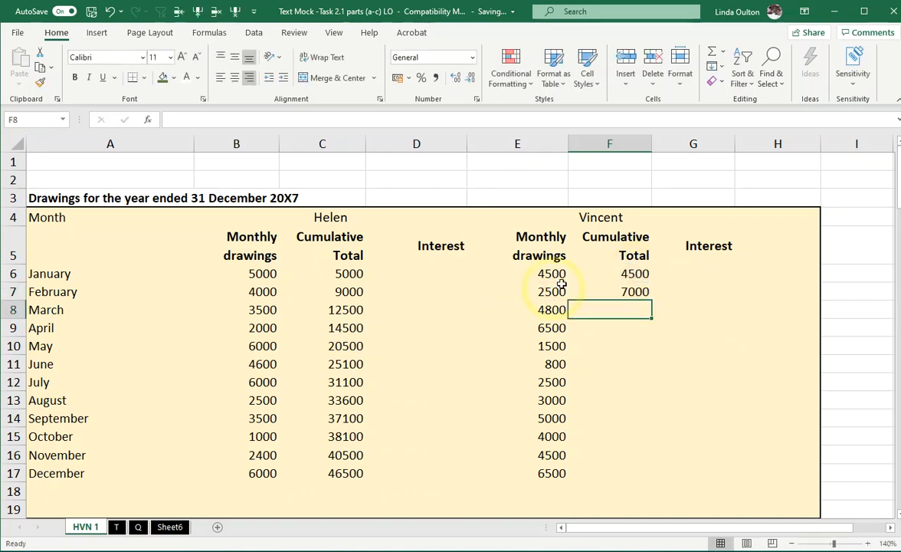
Fill the running total formula from F7 down to F17 and check the cell references in F17
{"action": "left_click", "coordinate": [632, 291]}
{"action": "left_click_drag", "start_coordinate": [651, 299], "coordinate": [640, 479]}
{"action": "left_click", "coordinate": [640, 475]}
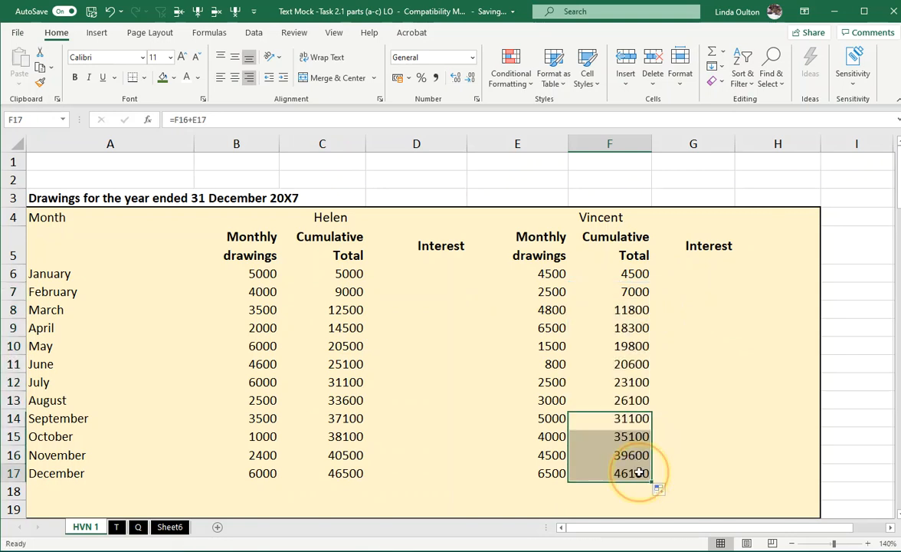
{"action": "double_click", "coordinate": [640, 475]}
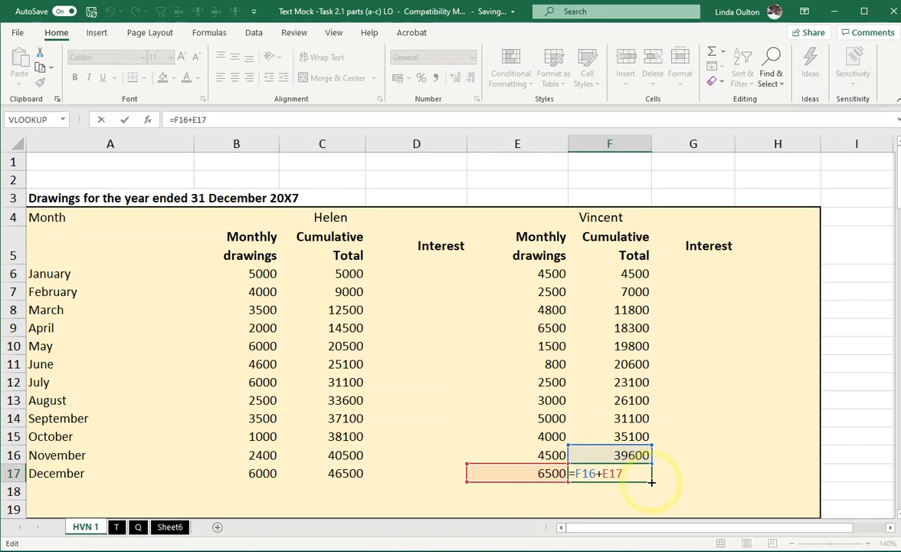
{"action": "key", "text": "Escape"}
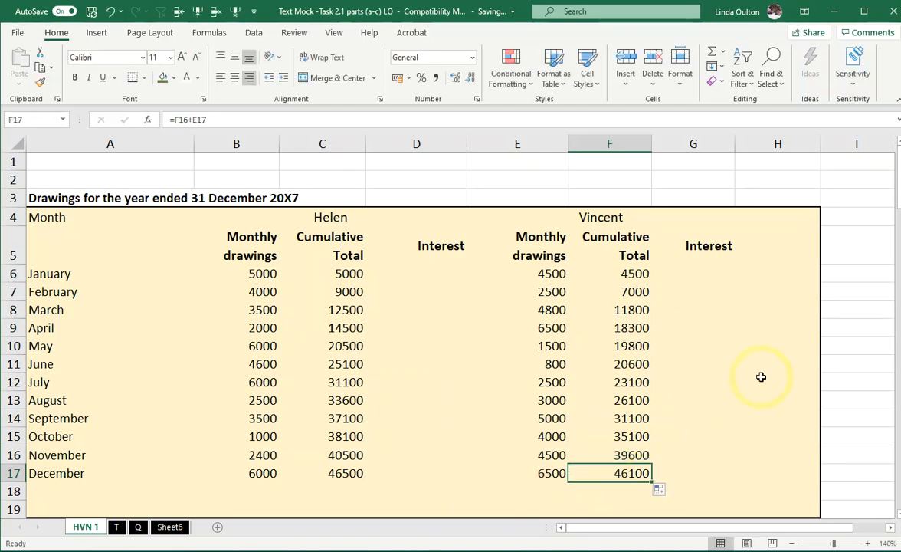
Enter the interest formula =IF(C6>25000,C6*1%,0) in cell D6 for January
{"action": "left_click", "coordinate": [438, 276]}
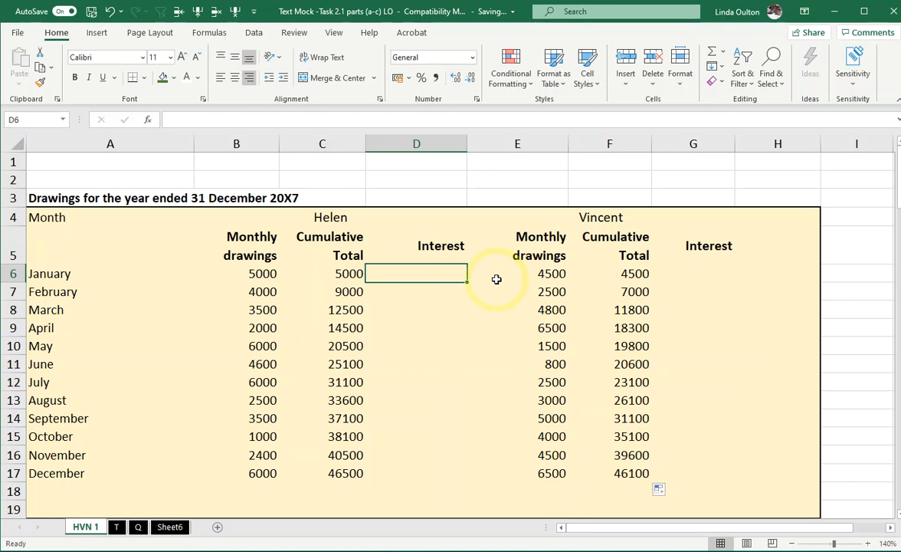
{"action": "type", "text": "=if("}
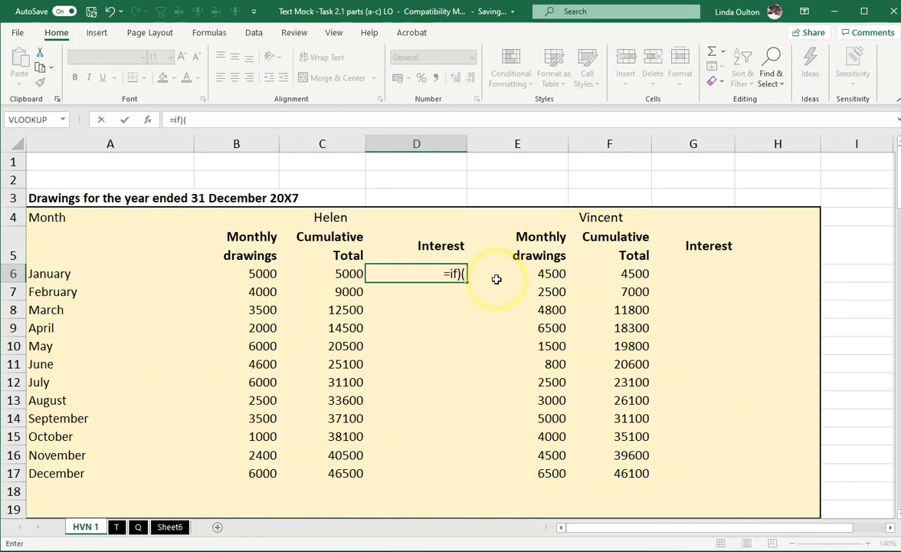
{"action": "key", "text": "BackSpace"}
{"action": "type", "text": "("}
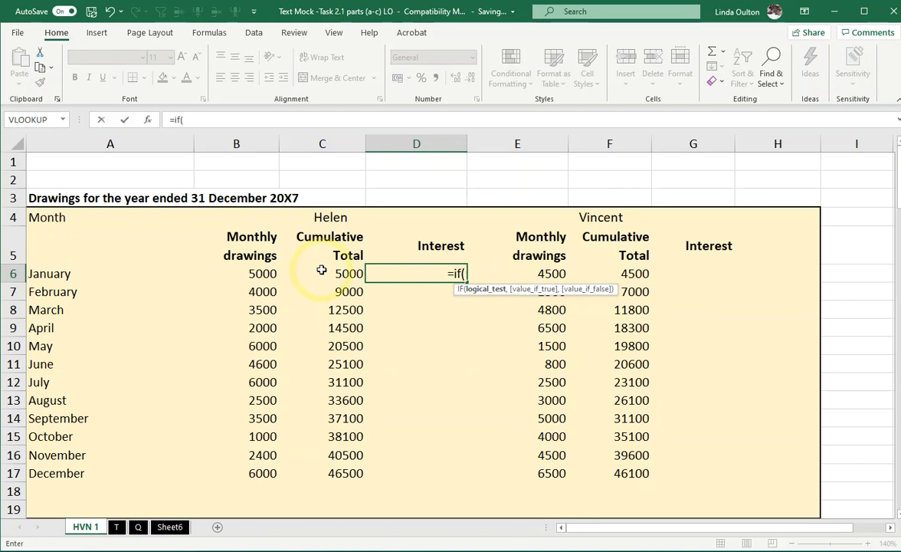
{"action": "left_click", "coordinate": [352, 273]}
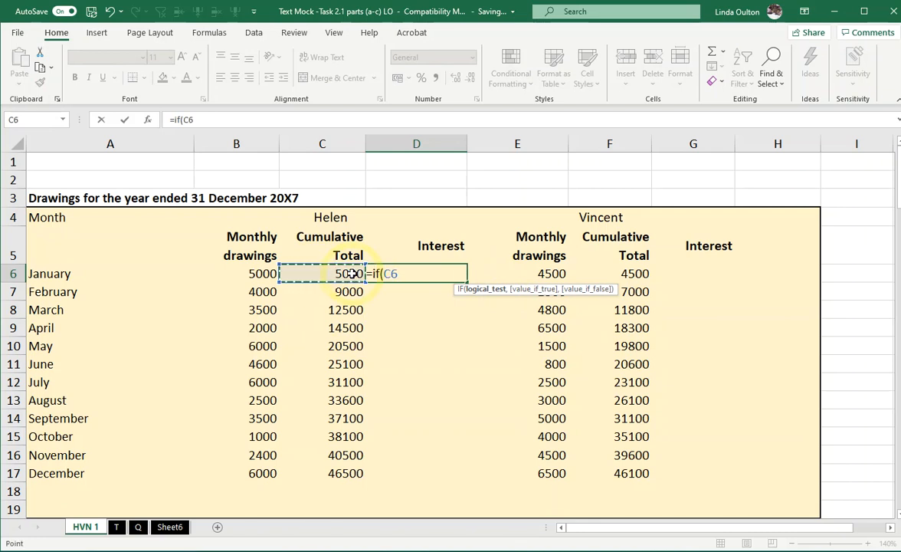
{"action": "type", "text": ">25000"}
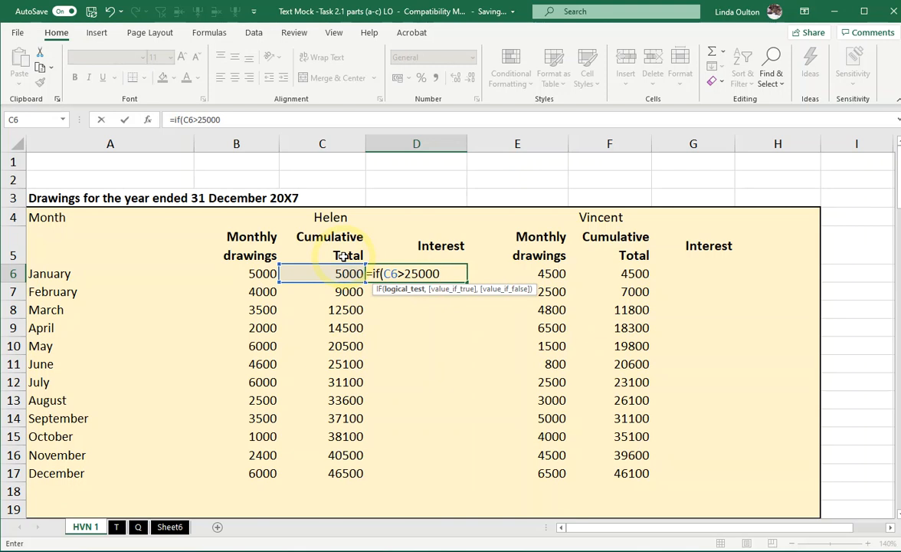
{"action": "type", "text": ","}
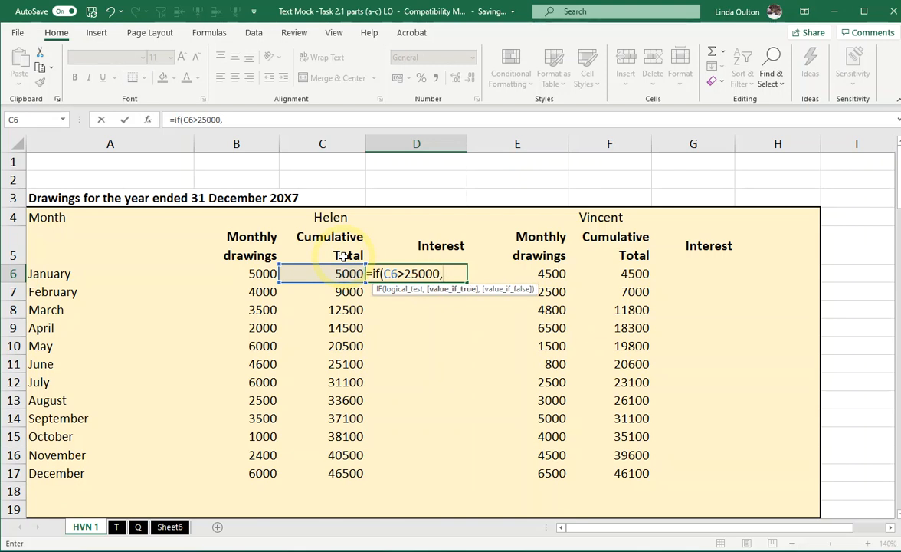
{"action": "left_click", "coordinate": [338, 275]}
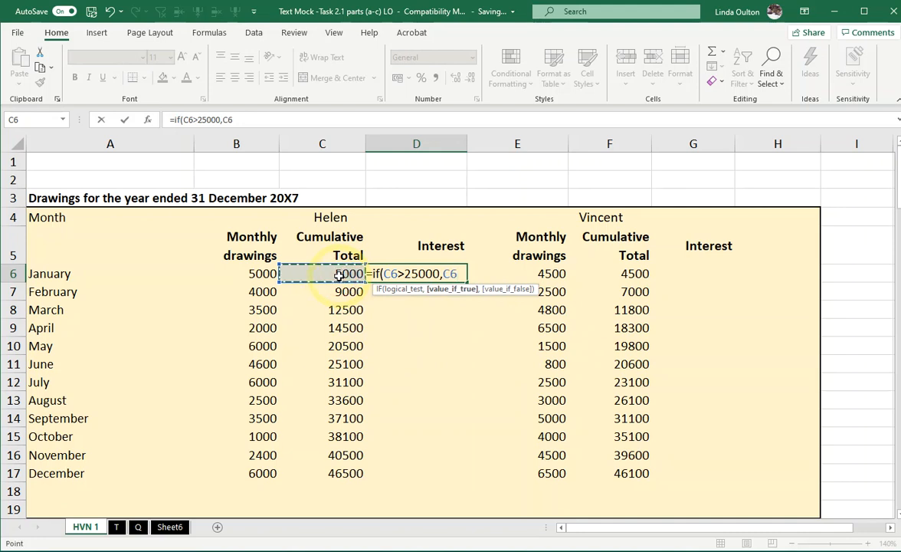
{"action": "type", "text": "*1%"}
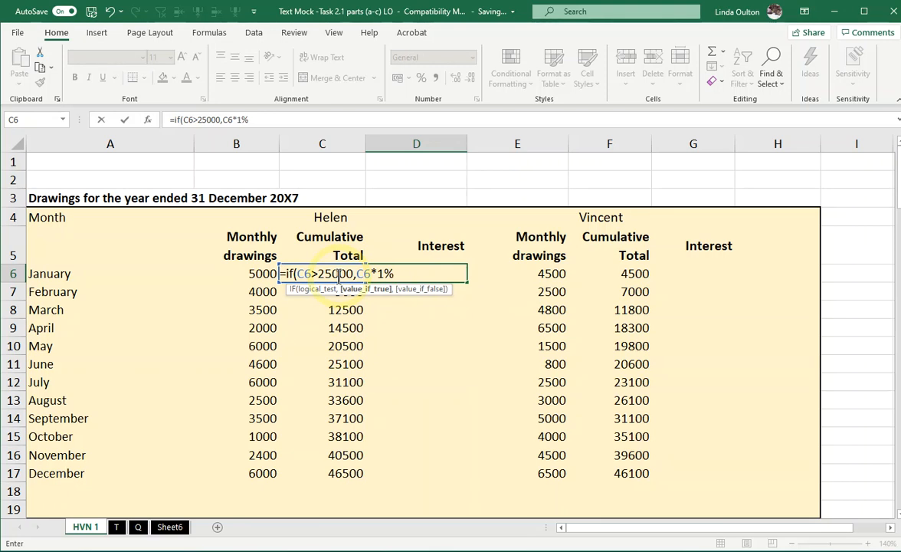
{"action": "type", "text": ",0"}
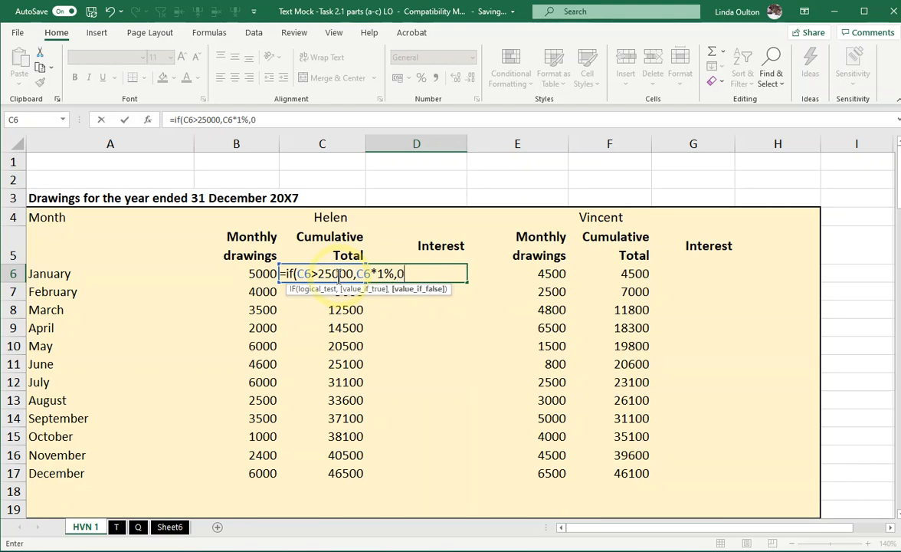
{"action": "key", "text": "Return"}
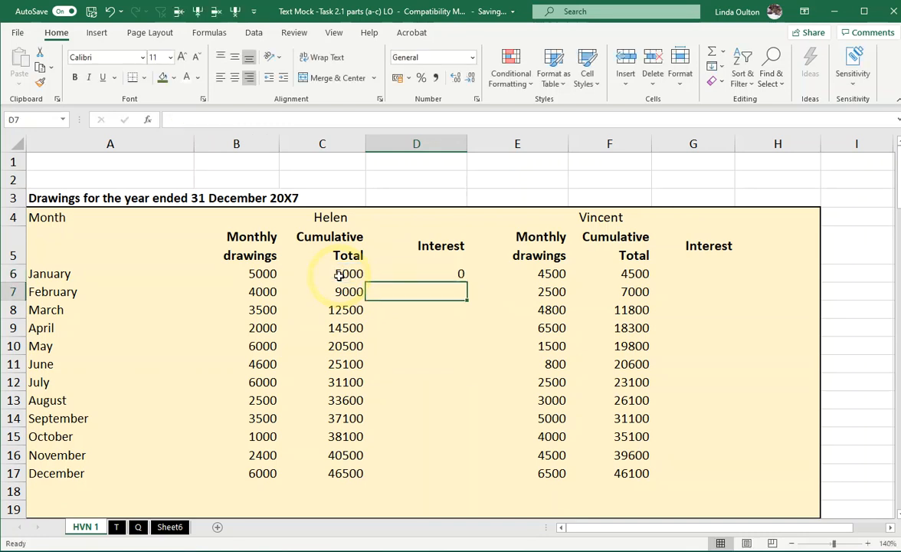
Fill the first partner's interest formula from D6 down to D17
{"action": "left_click", "coordinate": [452, 274]}
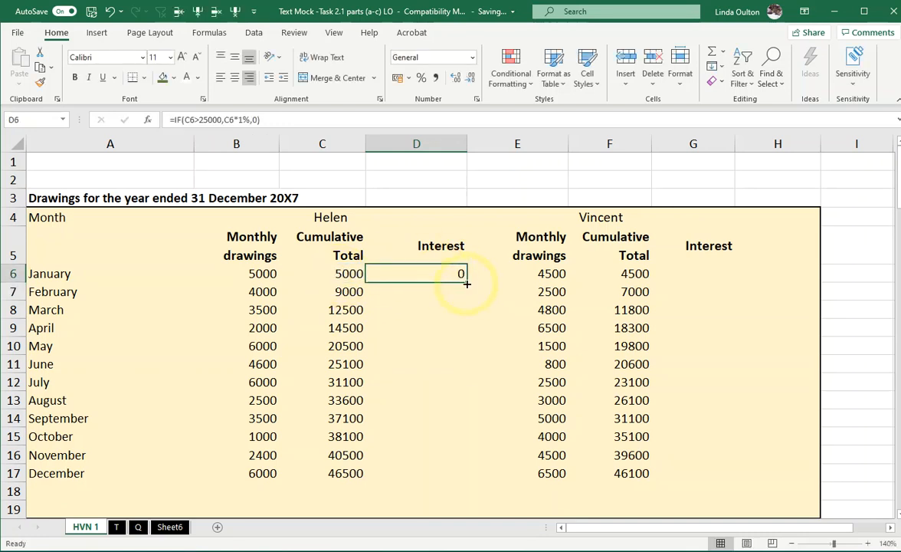
{"action": "double_click", "coordinate": [467, 283]}
{"action": "left_click", "coordinate": [461, 280]}
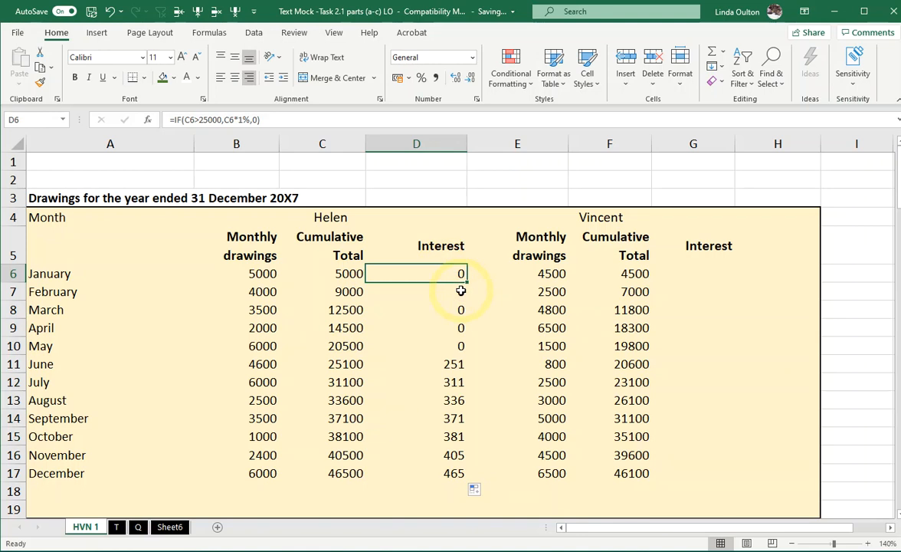
Copy the January interest formula from D6 into G6 for the second partner
{"action": "right_click", "coordinate": [461, 275]}
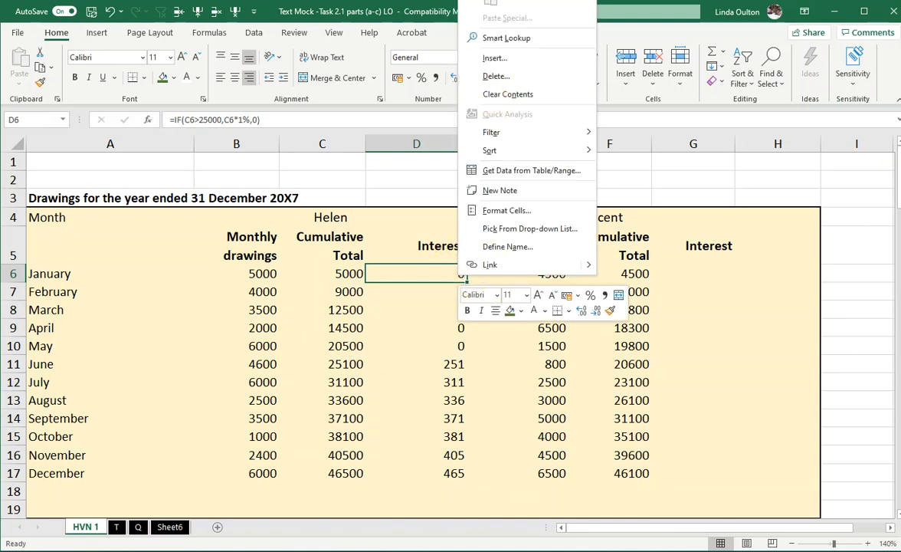
{"action": "left_click", "coordinate": [495, 1]}
{"action": "left_click", "coordinate": [707, 267]}
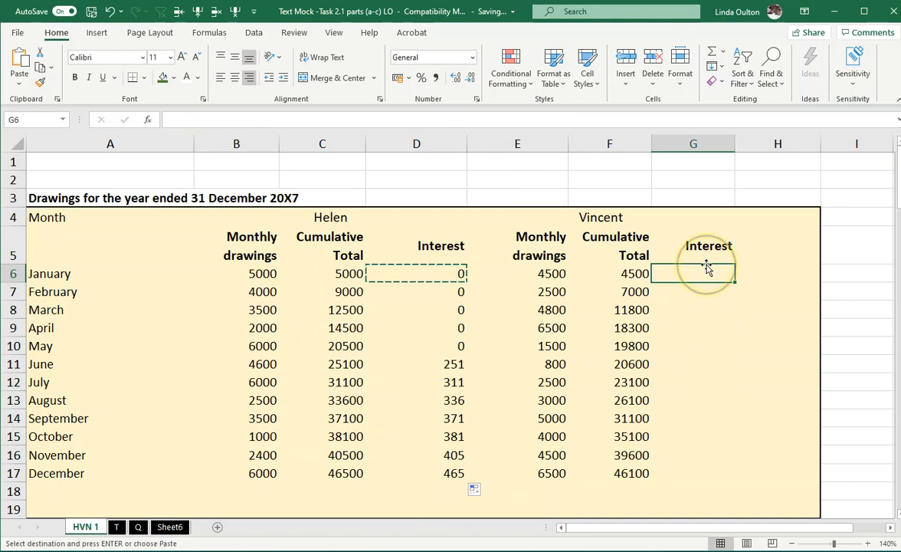
{"action": "right_click", "coordinate": [705, 268]}
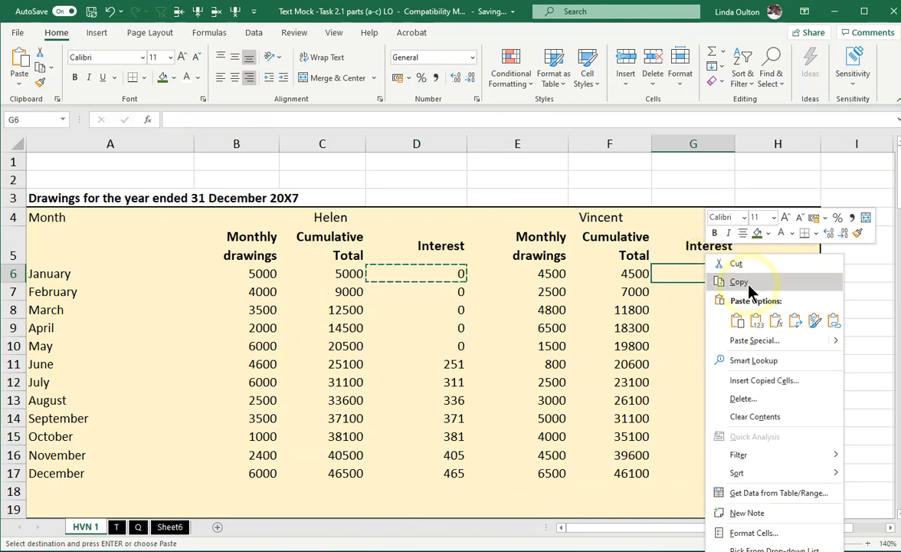
{"action": "left_click", "coordinate": [739, 320]}
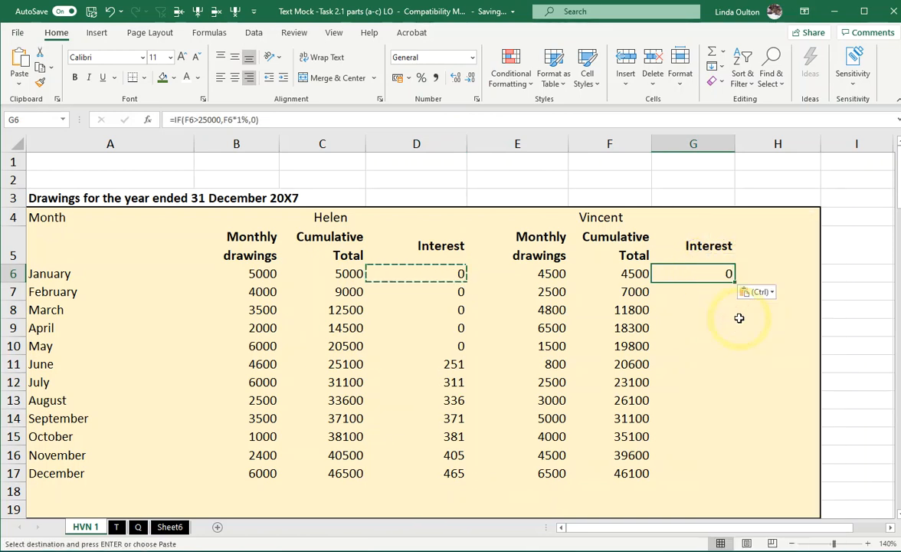
{"action": "key", "text": "Escape"}
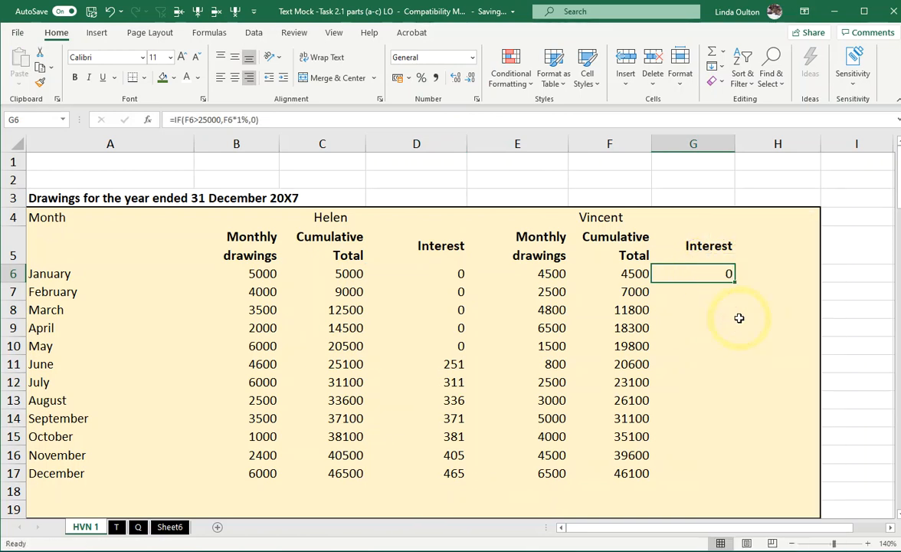
Check the cell references of the interest formula in G6 and fill it down to G17
{"action": "double_click", "coordinate": [711, 275]}
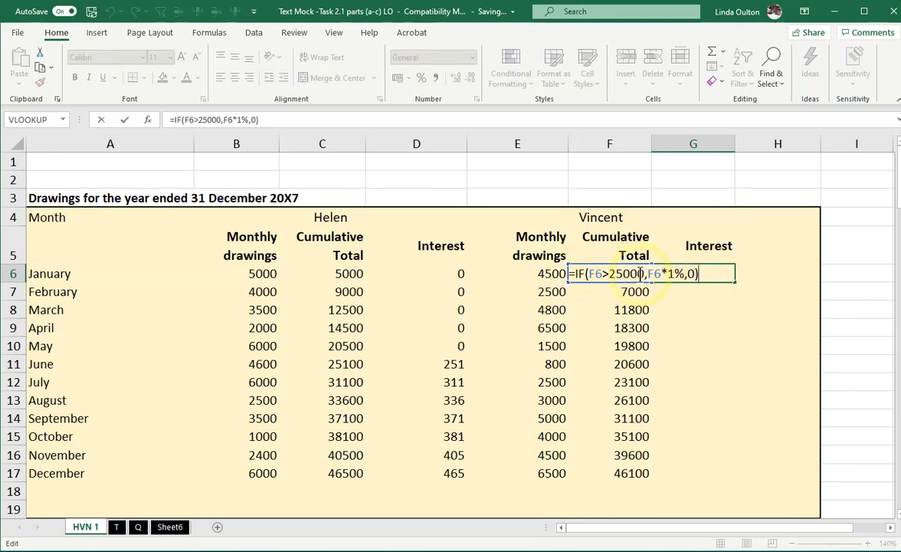
{"action": "key", "text": "Escape"}
{"action": "left_click_drag", "start_coordinate": [736, 285], "coordinate": [718, 482]}
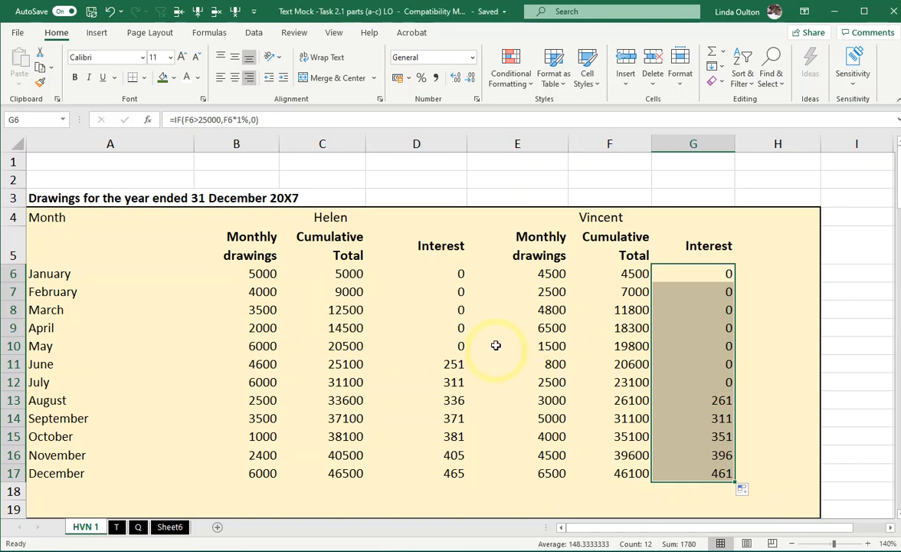
Total both partners' interest columns with AutoSum in D18 and G18
{"action": "left_click_drag", "start_coordinate": [455, 274], "coordinate": [453, 483]}
{"action": "left_click", "coordinate": [712, 51]}
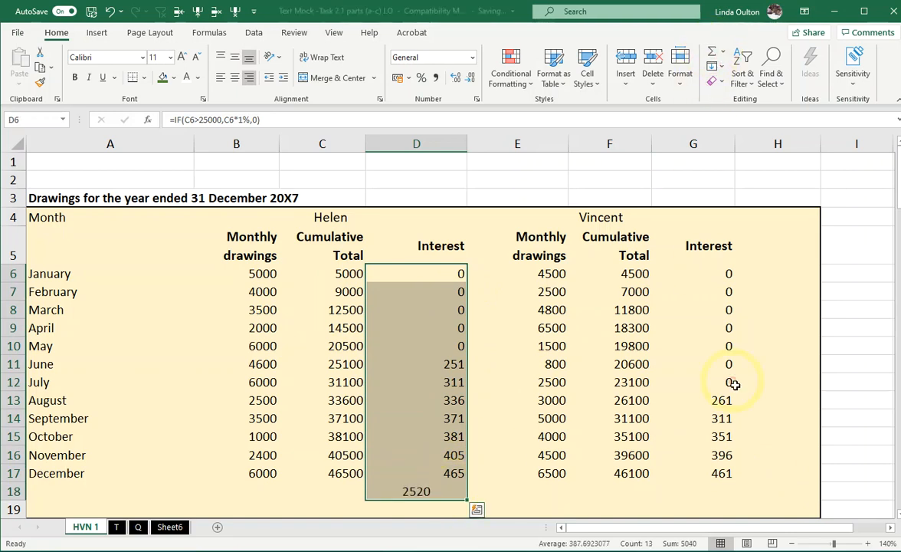
{"action": "left_click_drag", "start_coordinate": [727, 275], "coordinate": [712, 404]}
{"action": "left_click_drag", "start_coordinate": [711, 486], "coordinate": [709, 485]}
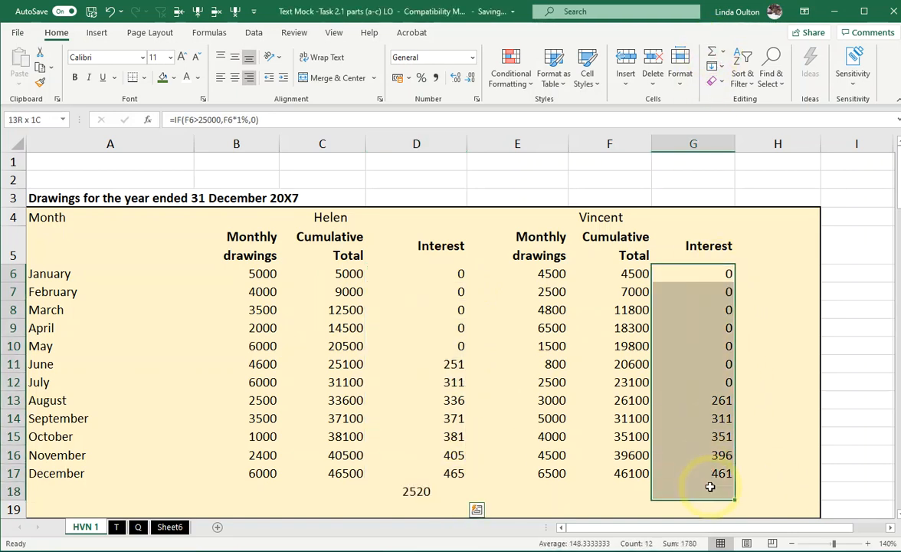
{"action": "left_click", "coordinate": [712, 56]}
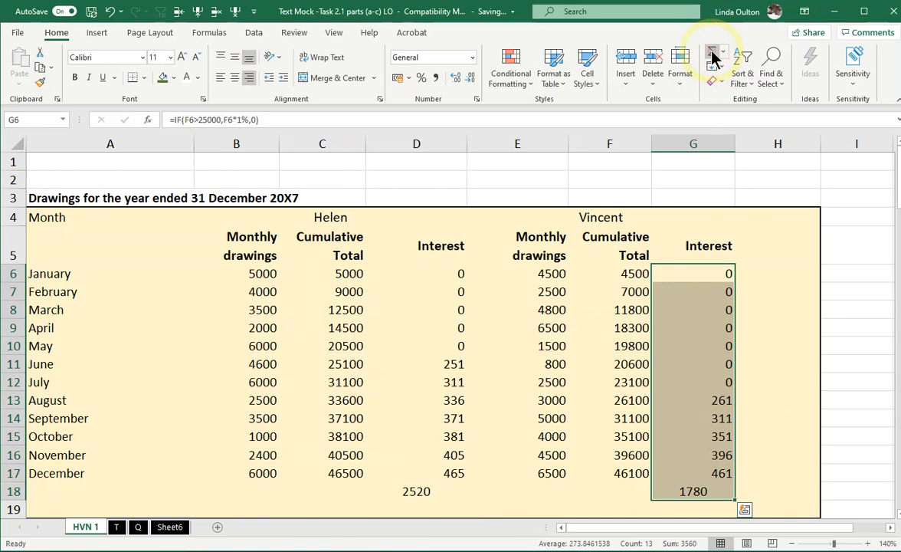
Right-align the interest totals in G18 and D18
{"action": "left_click", "coordinate": [250, 79]}
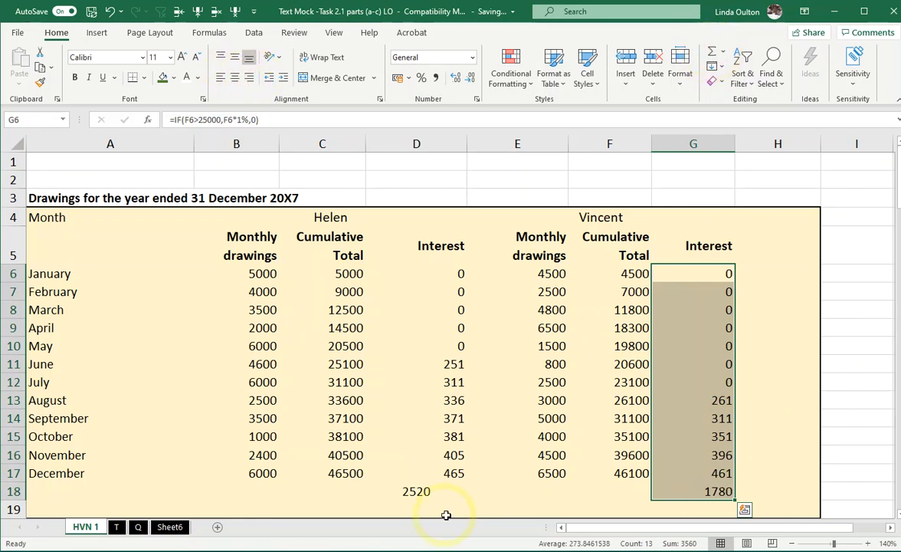
{"action": "left_click", "coordinate": [420, 494]}
{"action": "left_click", "coordinate": [250, 79]}
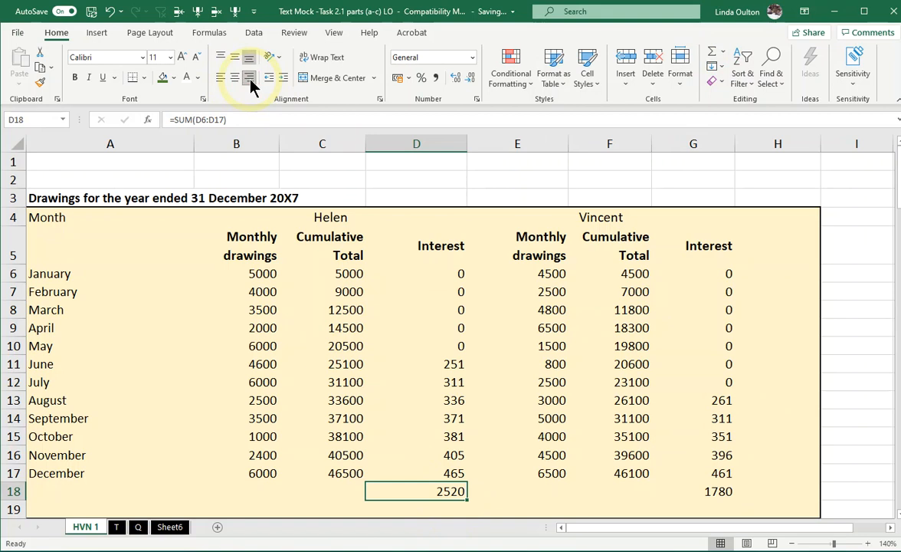
Format the figures in B6:G18 as Currency with the £ symbol and 2 decimal places
{"action": "left_click_drag", "start_coordinate": [244, 274], "coordinate": [713, 491]}
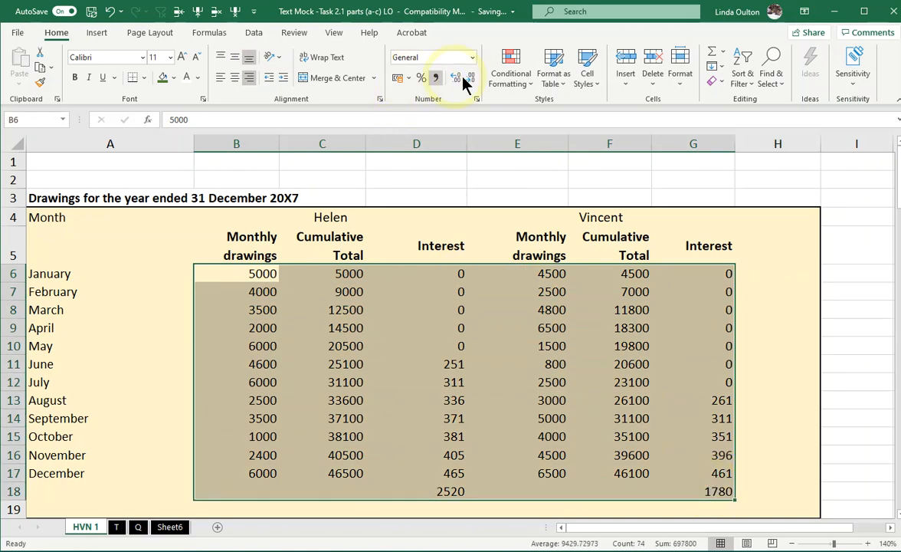
{"action": "left_click", "coordinate": [475, 100]}
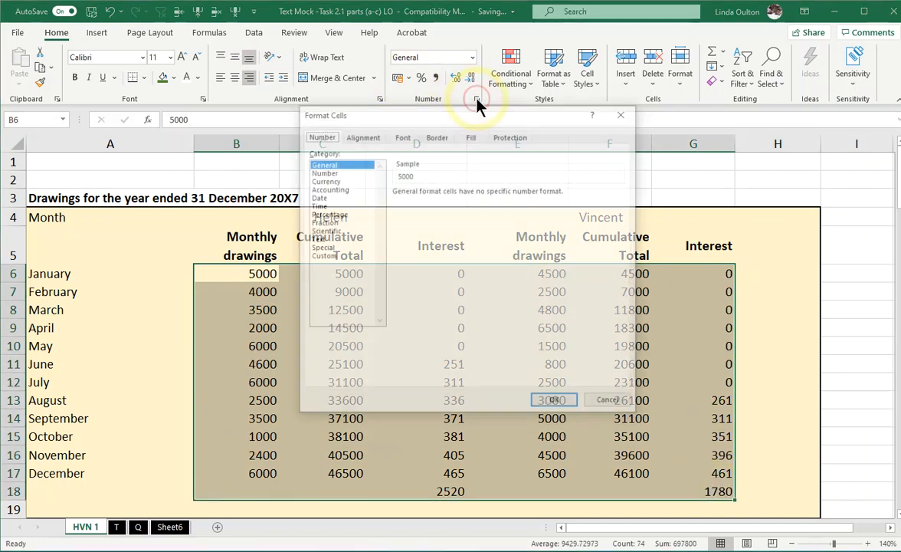
{"action": "left_click", "coordinate": [329, 181]}
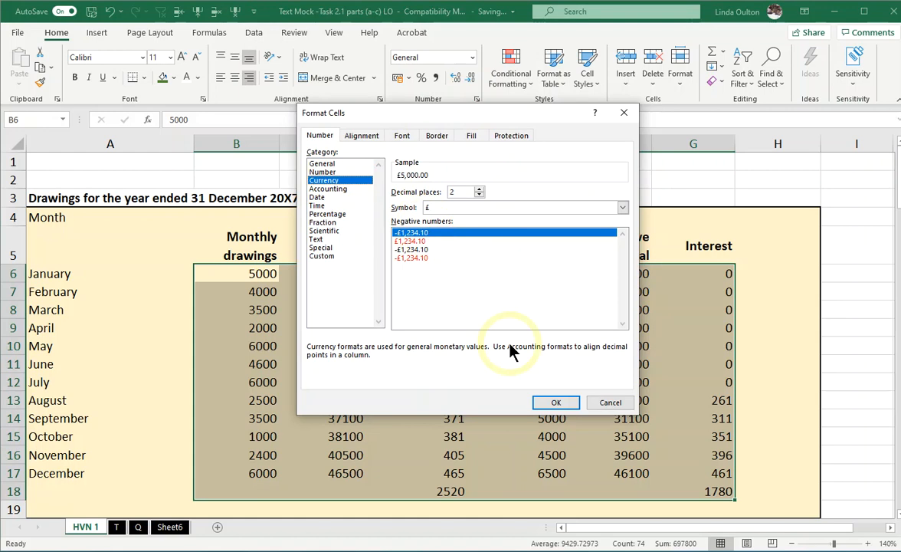
{"action": "left_click", "coordinate": [553, 405]}
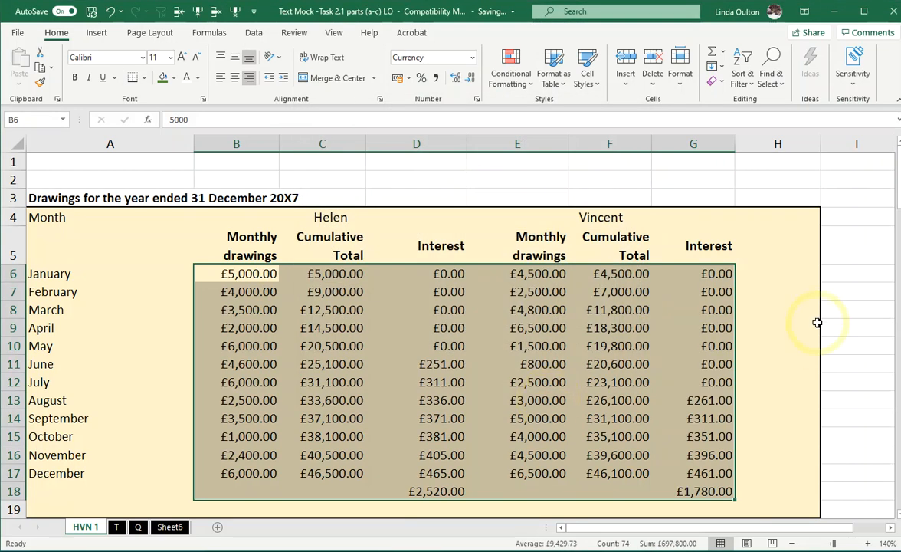
Make both partners' name headings in row 4 bold and deselect them
{"action": "left_click", "coordinate": [327, 217]}
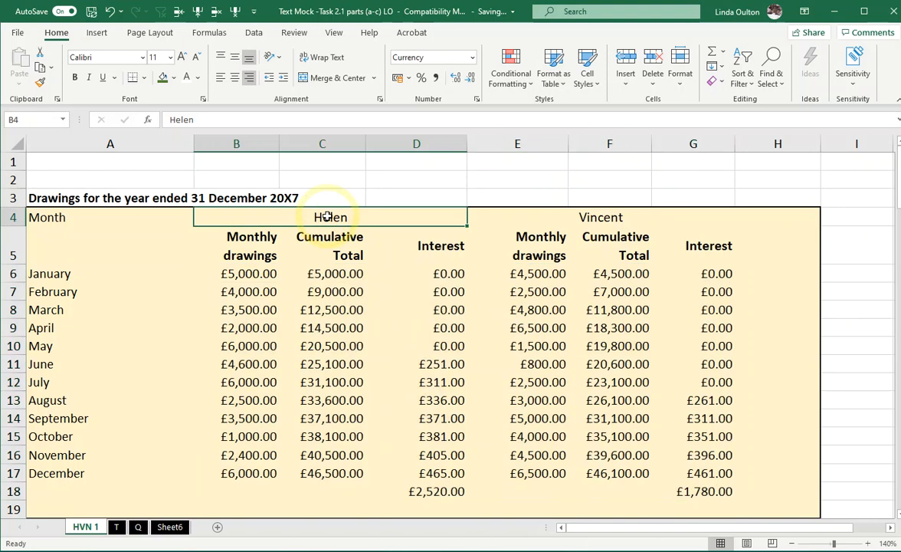
{"action": "left_click", "coordinate": [523, 215], "text": "shift"}
{"action": "left_click", "coordinate": [75, 78]}
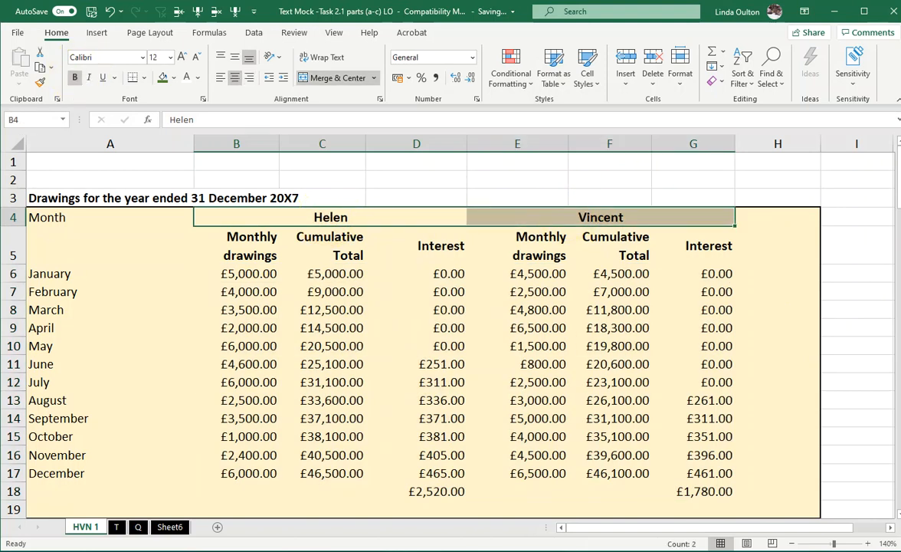
{"action": "left_click", "coordinate": [880, 303]}
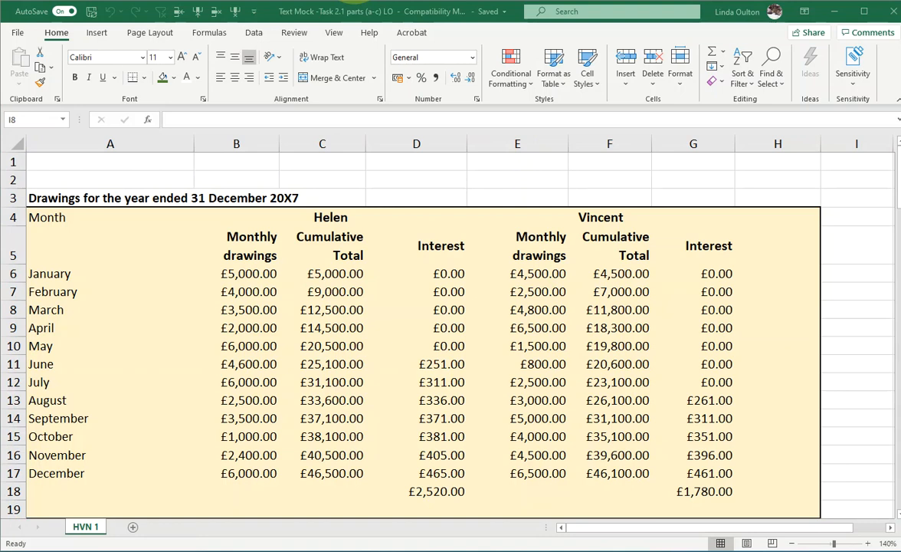
Add a new worksheet after HVN 1 and set its zoom to 160%
{"action": "left_click", "coordinate": [133, 528]}
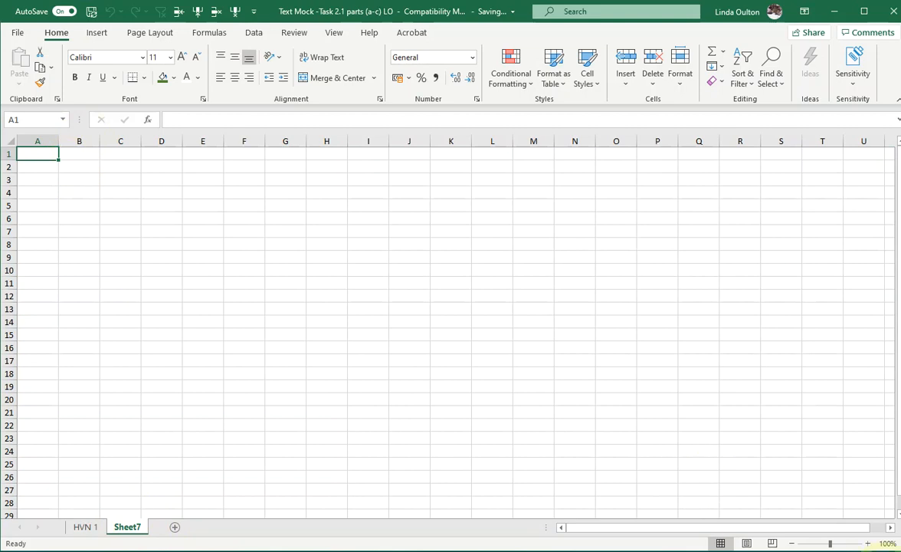
{"action": "left_click", "coordinate": [868, 544]}
{"action": "left_click", "coordinate": [869, 543]}
{"action": "left_click", "coordinate": [868, 544]}
{"action": "left_click", "coordinate": [868, 544]}
{"action": "left_click", "coordinate": [869, 543]}
{"action": "left_click", "coordinate": [868, 543]}
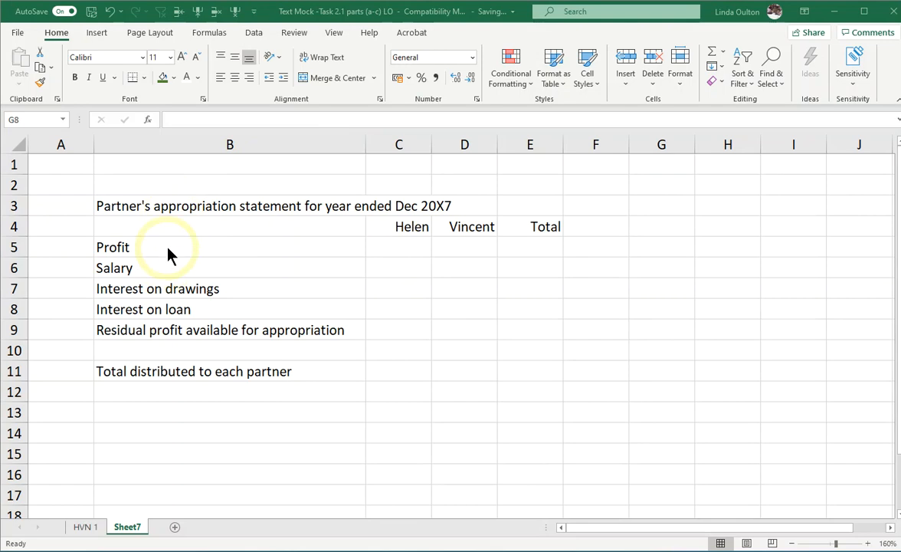
Enter 550000 as the total profit in cell E5 of the appropriation statement
{"action": "left_click", "coordinate": [538, 249]}
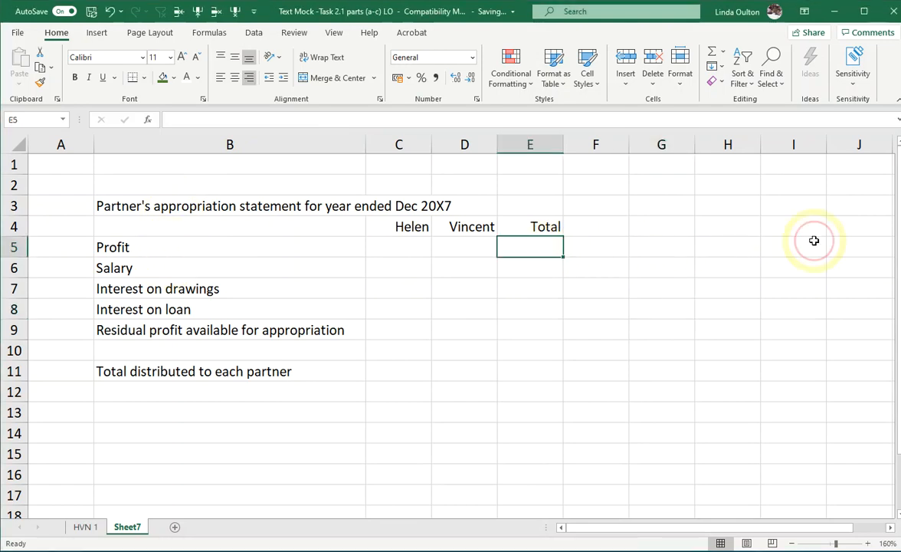
{"action": "type", "text": "550"}
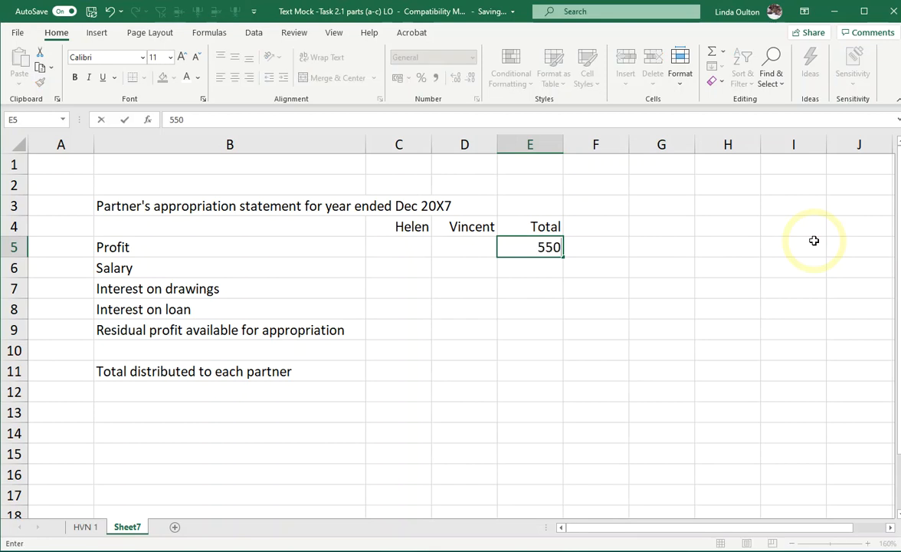
{"action": "type", "text": "000"}
{"action": "key", "text": "Return"}
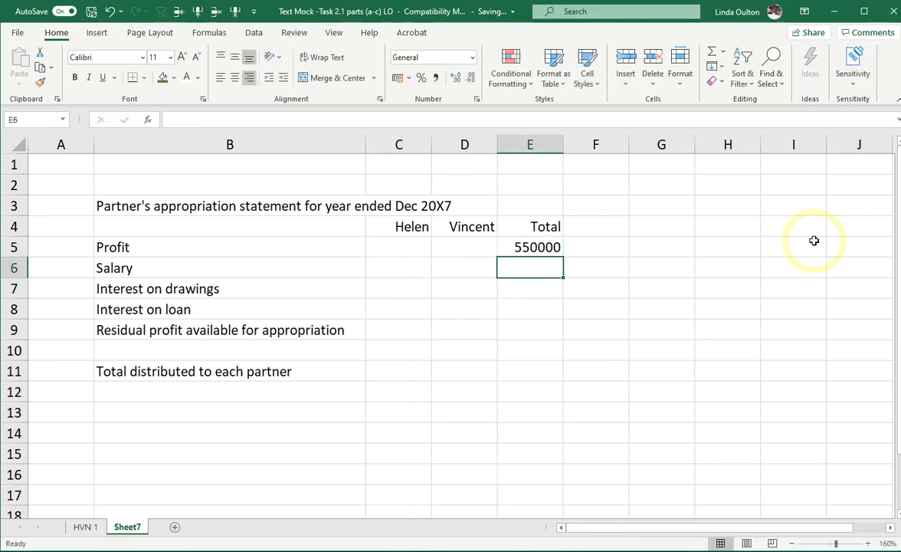
Apply the £ English (United Kingdom) accounting format to the amount cells C5:E11
{"action": "left_click_drag", "start_coordinate": [392, 249], "coordinate": [543, 371]}
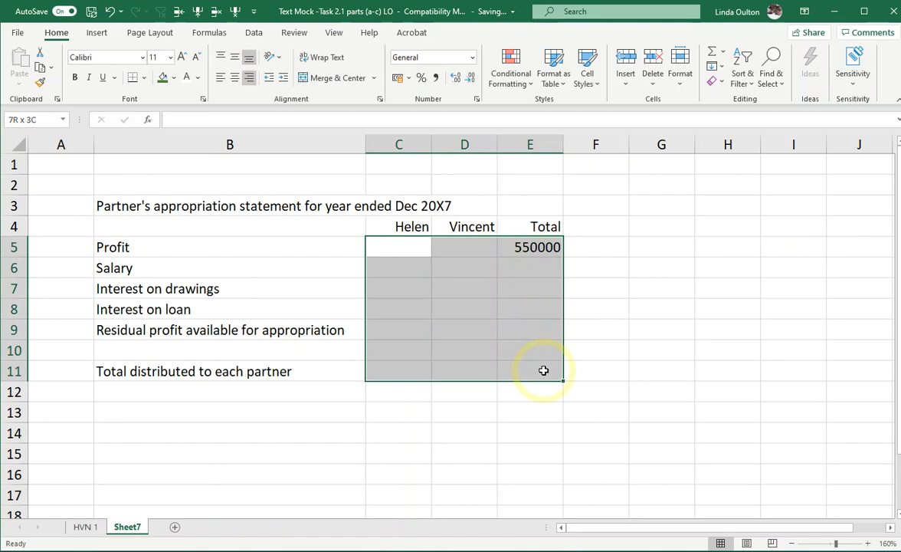
{"action": "left_click", "coordinate": [409, 79]}
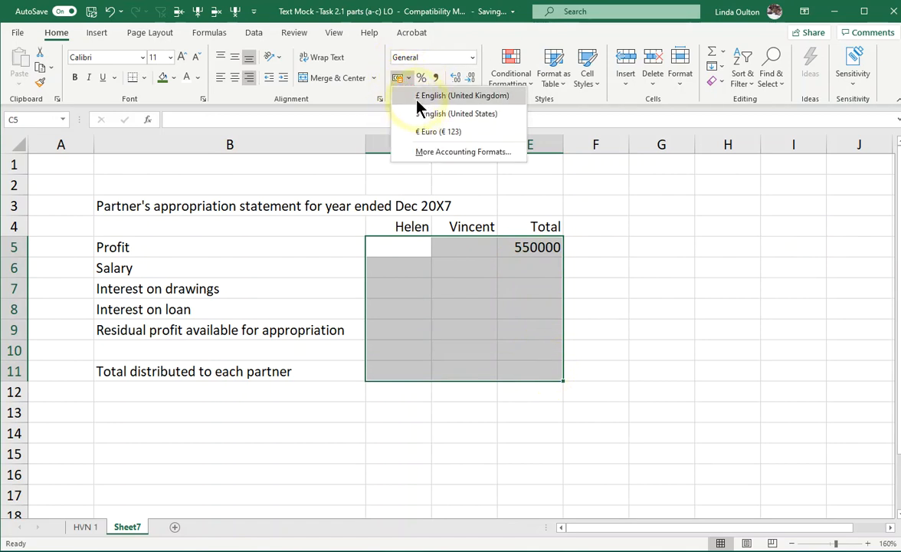
{"action": "left_click", "coordinate": [420, 97]}
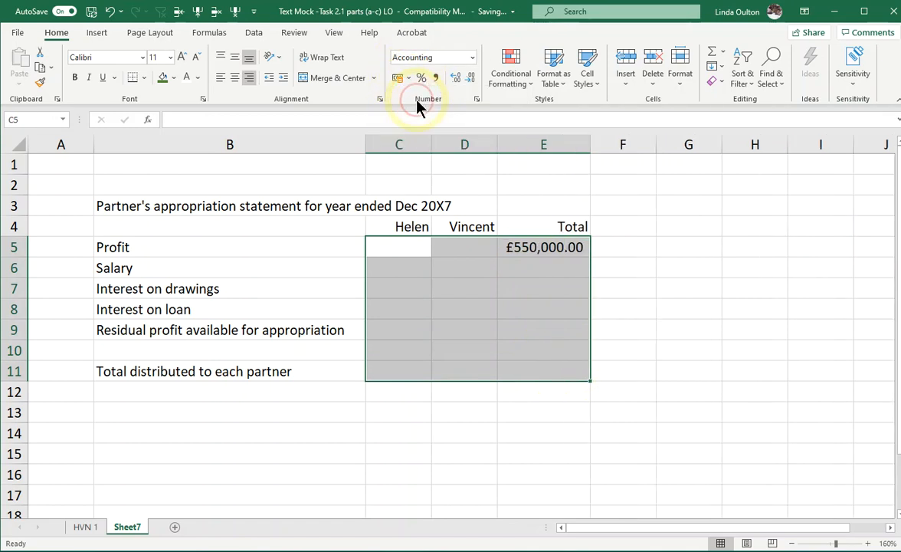
Change the number format of C5:E11 to Currency, showing negative numbers in red with a minus sign
{"action": "left_click", "coordinate": [475, 99]}
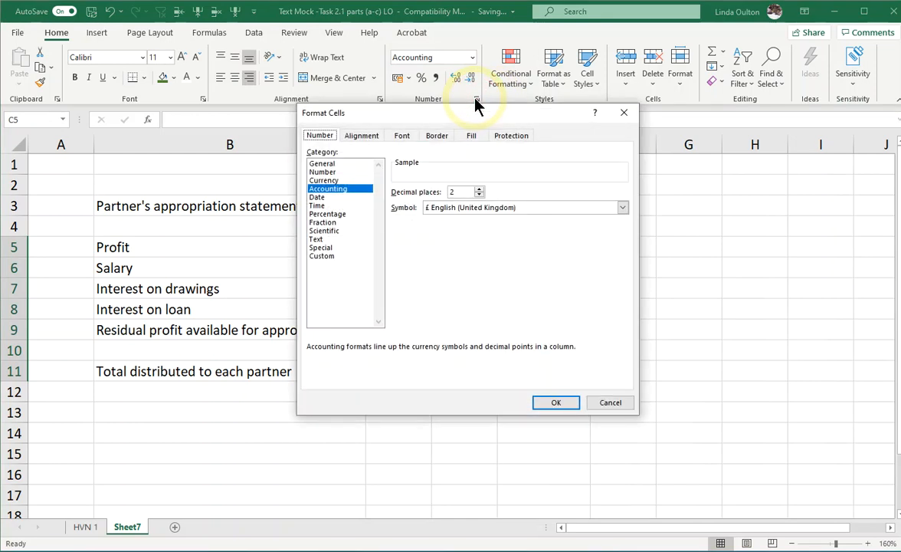
{"action": "left_click", "coordinate": [325, 180]}
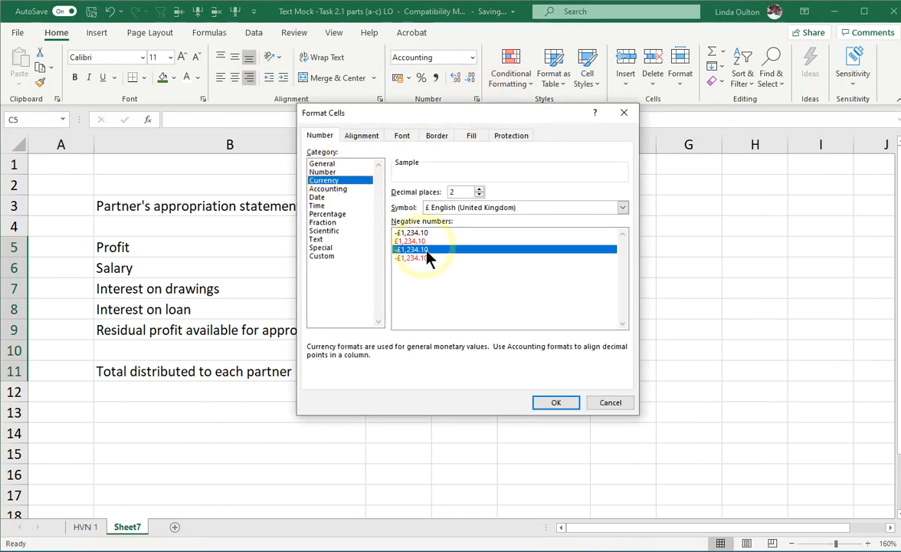
{"action": "left_click", "coordinate": [413, 259]}
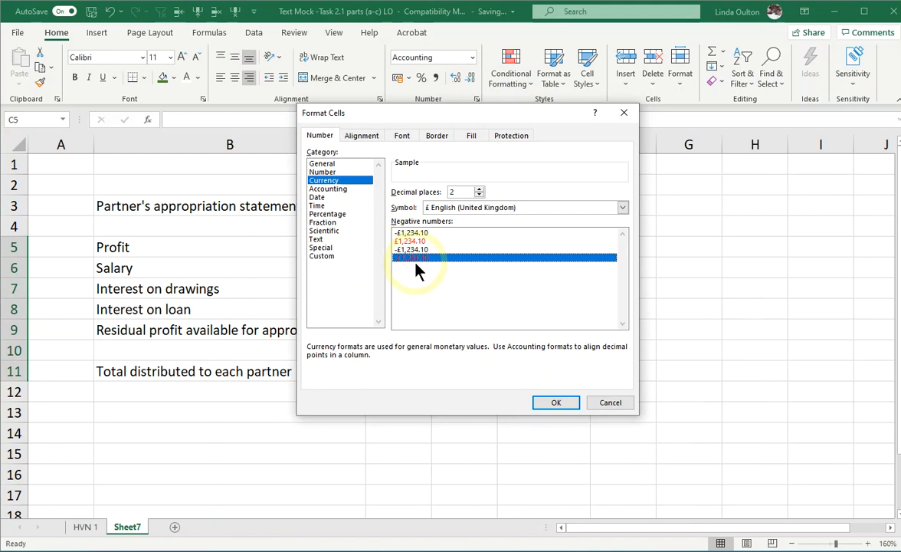
{"action": "left_click", "coordinate": [414, 241]}
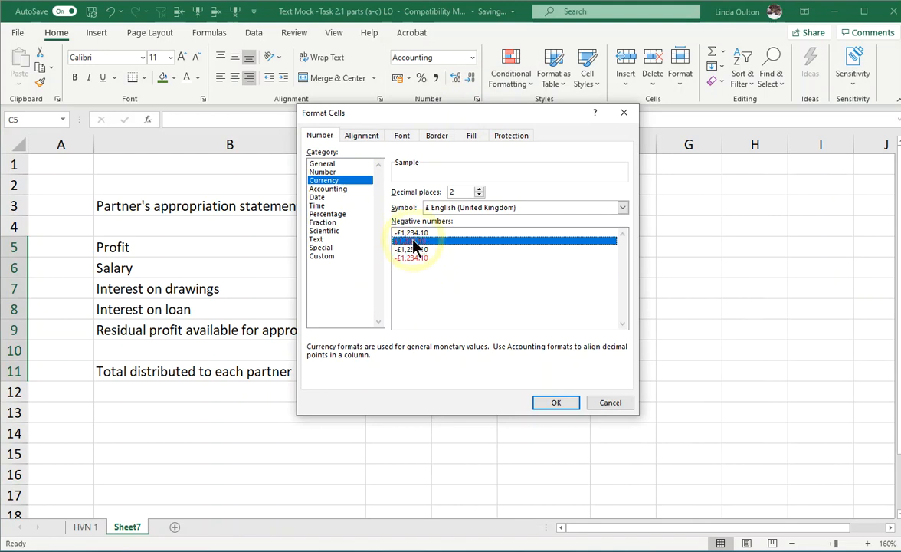
{"action": "left_click", "coordinate": [457, 258]}
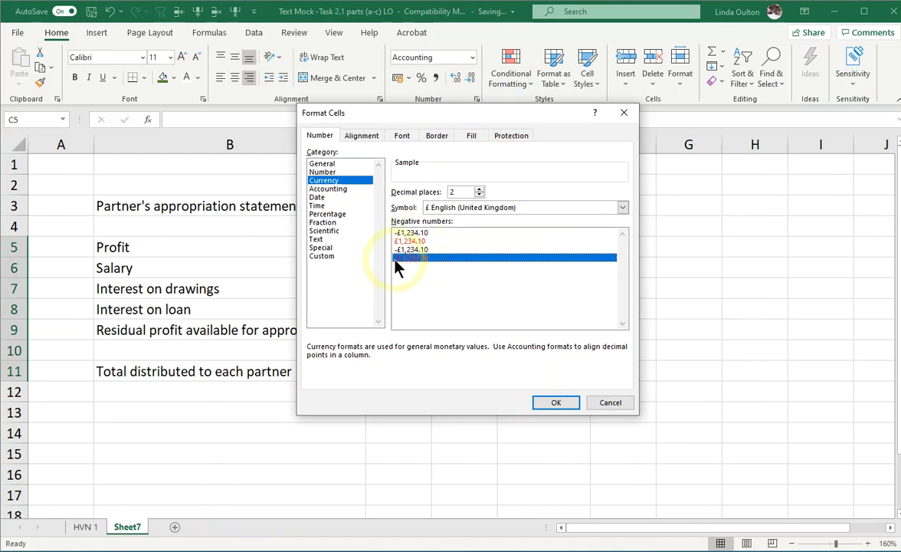
{"action": "left_click", "coordinate": [556, 404]}
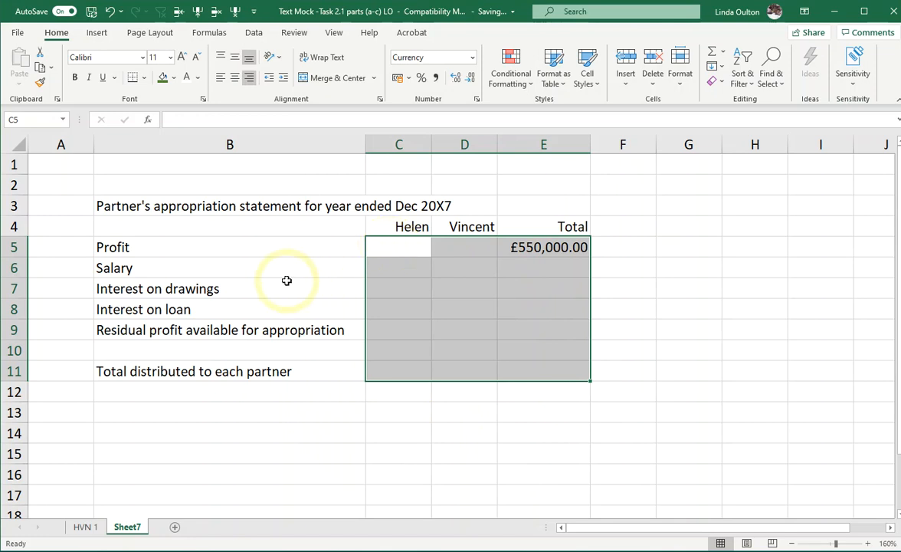
Enter 50000 as the first partner's salary in cell C6
{"action": "left_click", "coordinate": [392, 267]}
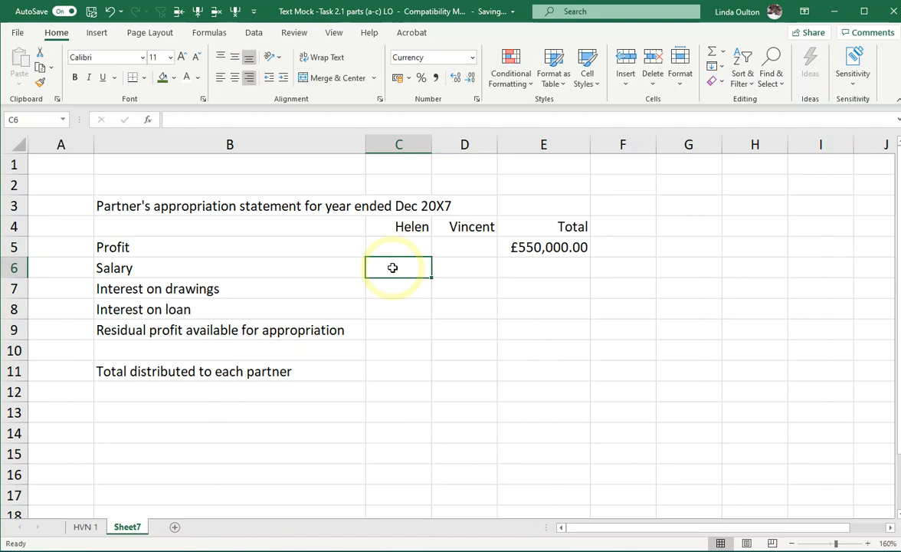
{"action": "type", "text": "50000"}
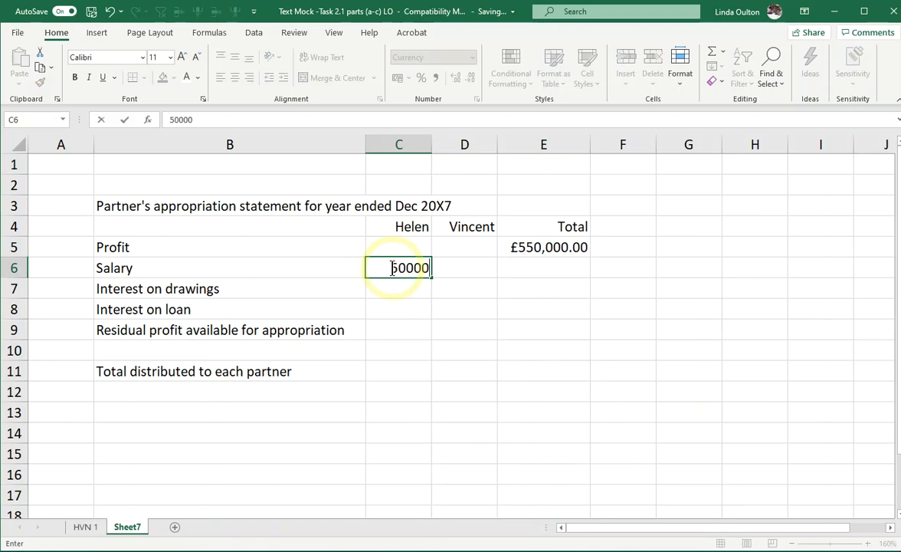
{"action": "key", "text": "Return"}
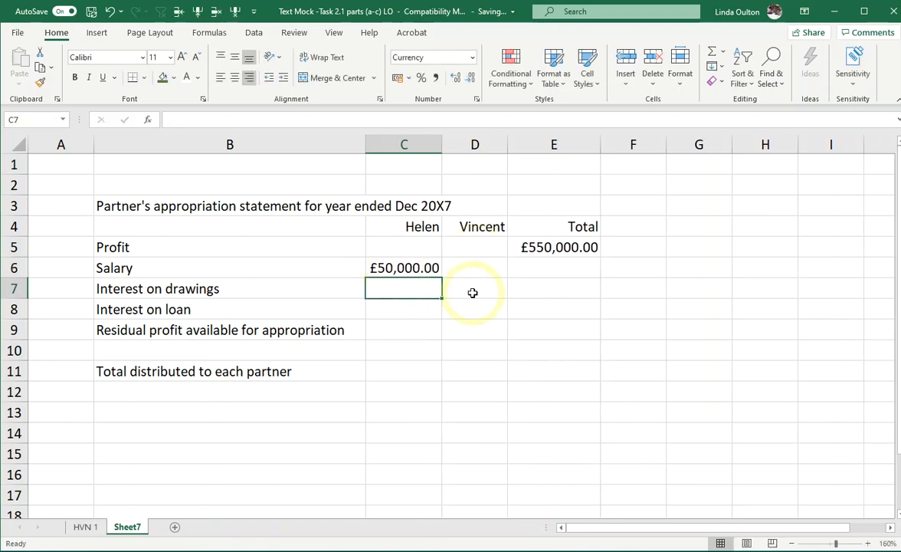
Remove both decimal places from the currency amounts in C5:E11
{"action": "left_click_drag", "start_coordinate": [386, 243], "coordinate": [554, 366]}
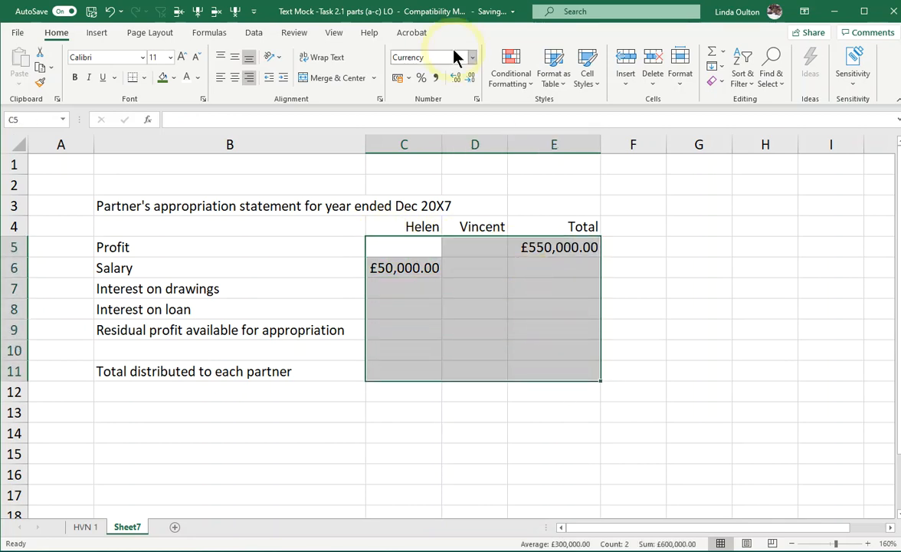
{"action": "left_click", "coordinate": [472, 78]}
{"action": "left_click", "coordinate": [471, 79]}
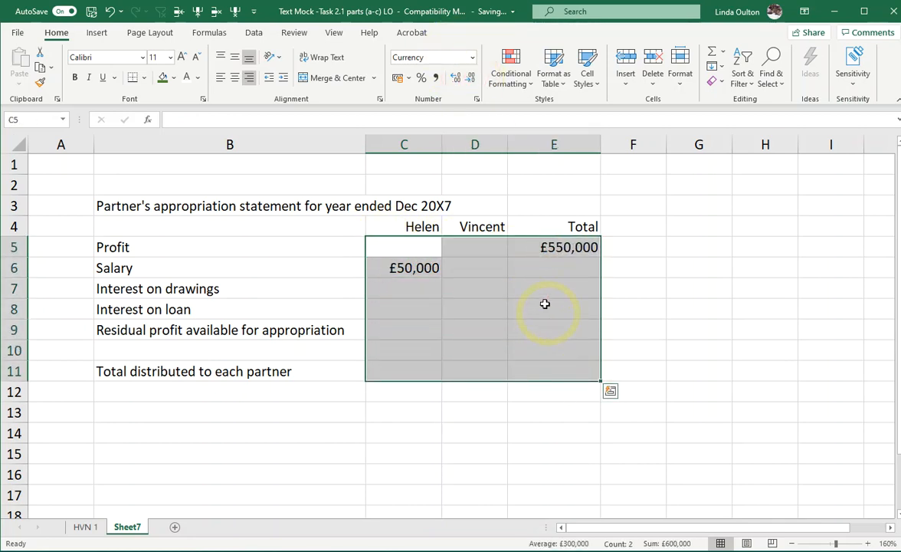
Enter 45000 as the second partner's salary in cell D6
{"action": "left_click", "coordinate": [486, 265]}
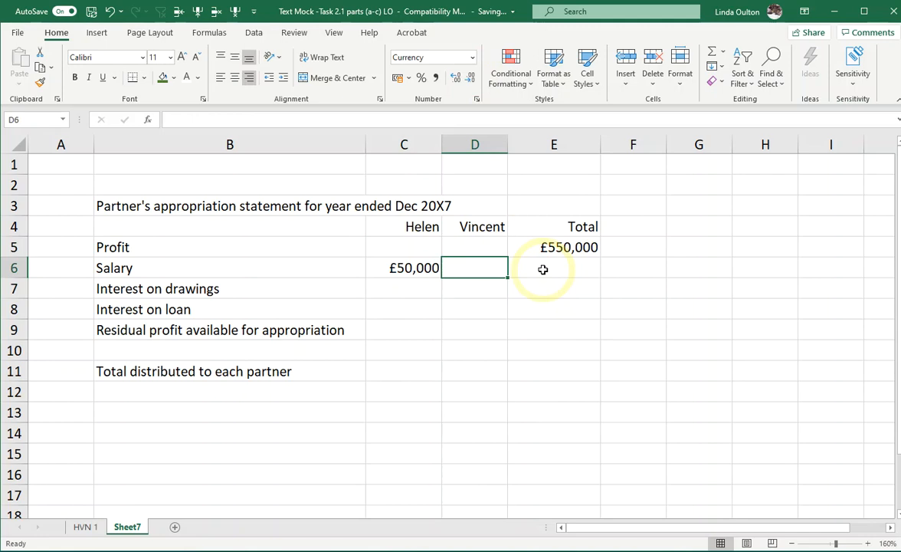
{"action": "type", "text": "45000"}
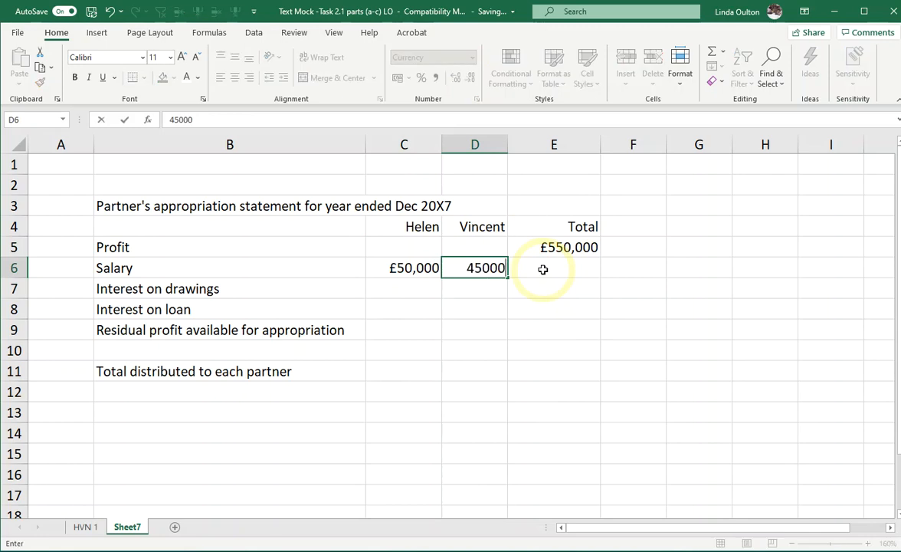
{"action": "key", "text": "Return"}
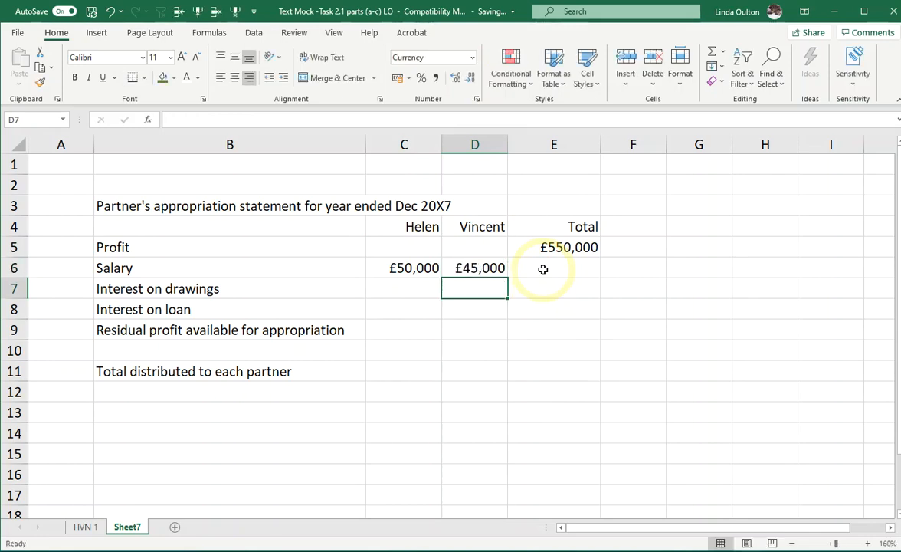
Look up the interest totals on the HVN 1 sheet and enter 2520 in C7 and 1780 in D7 as interest on drawings
{"action": "left_click", "coordinate": [408, 285]}
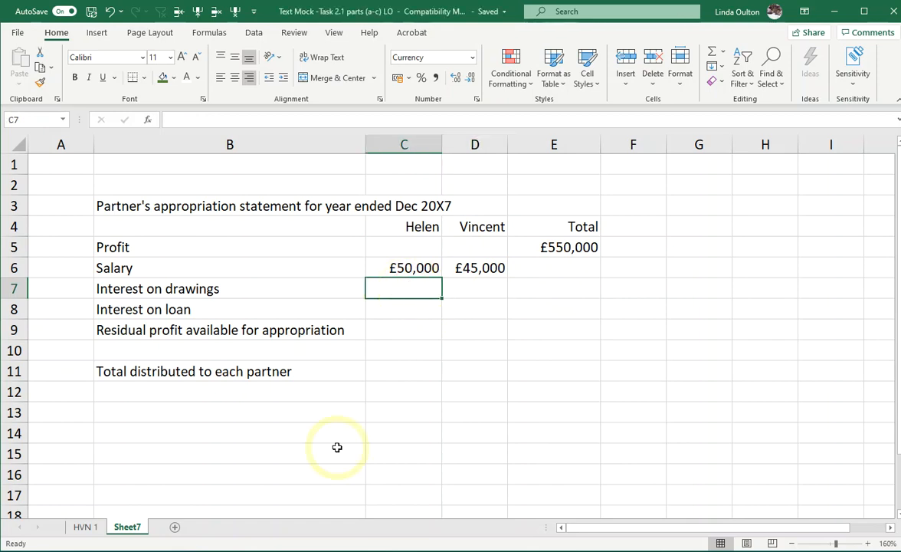
{"action": "left_click", "coordinate": [96, 531]}
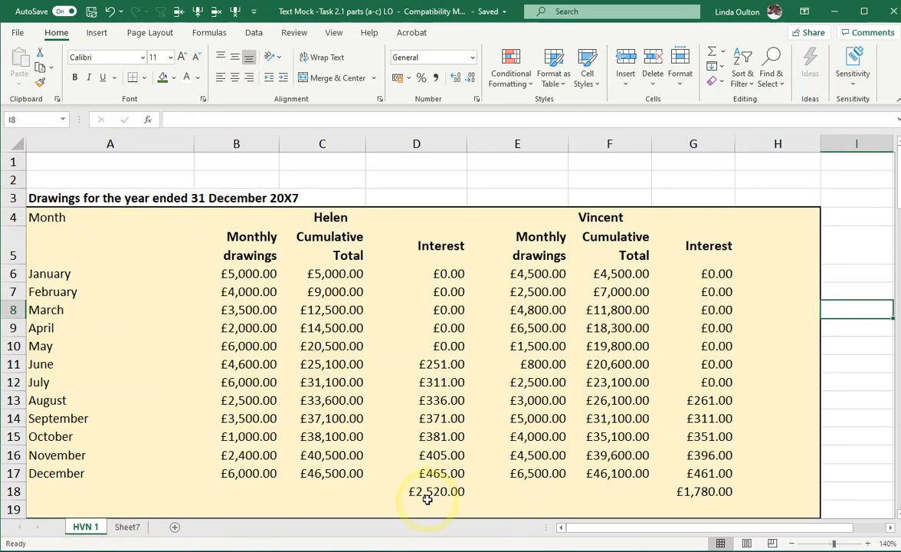
{"action": "left_click", "coordinate": [128, 533]}
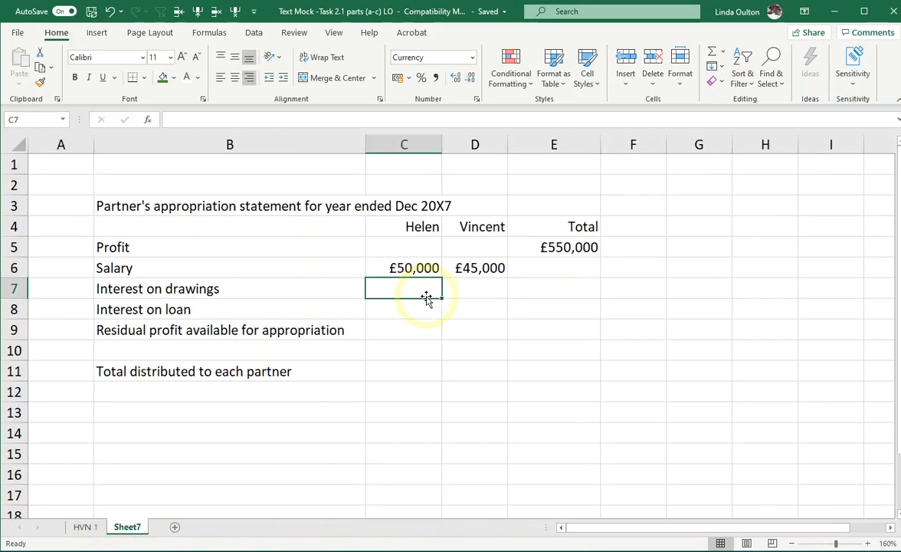
{"action": "type", "text": "2520"}
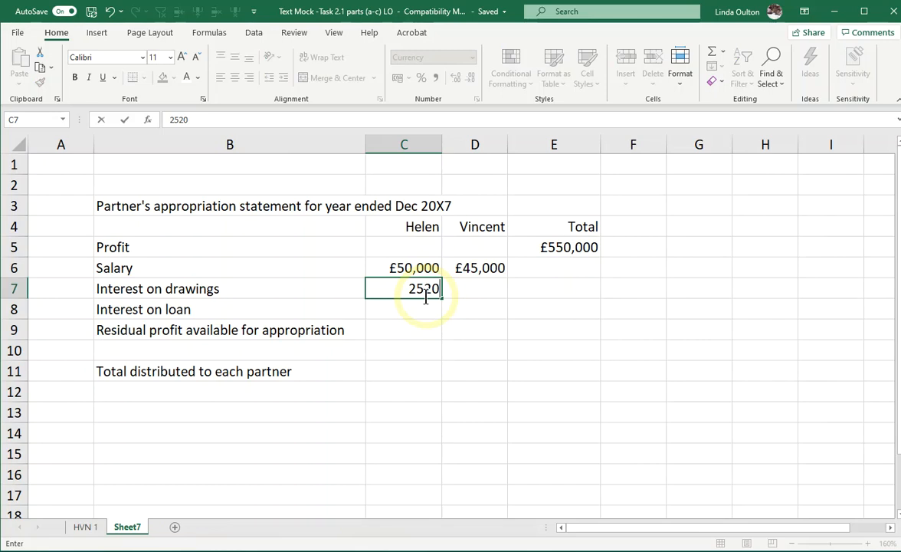
{"action": "key", "text": "Tab"}
{"action": "type", "text": "1780"}
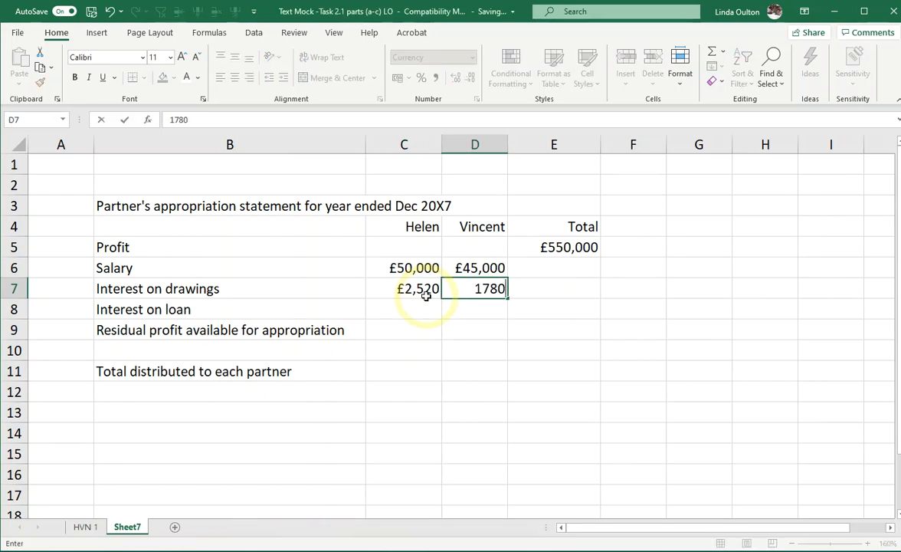
{"action": "key", "text": "Return"}
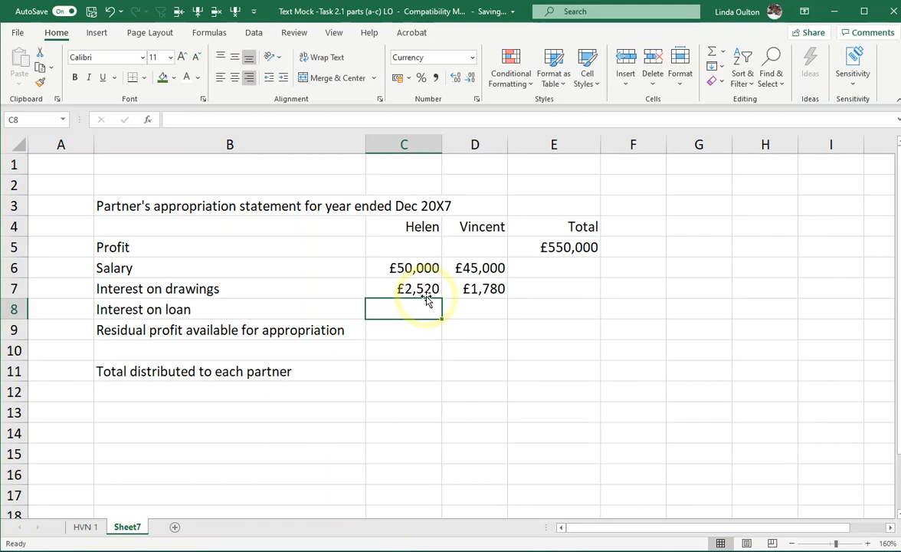
Enter the interest on loan as 0 in C8 and 30000 in D8
{"action": "type", "text": "0"}
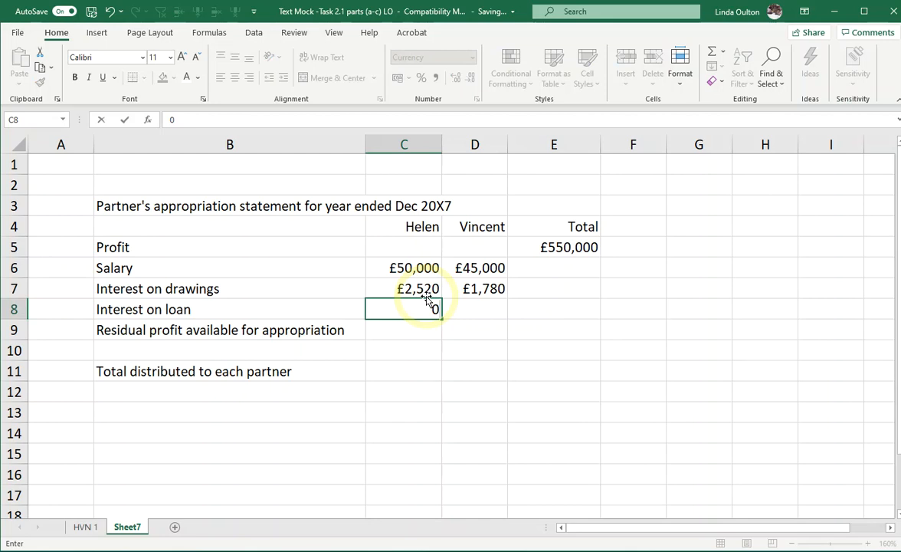
{"action": "key", "text": "Tab"}
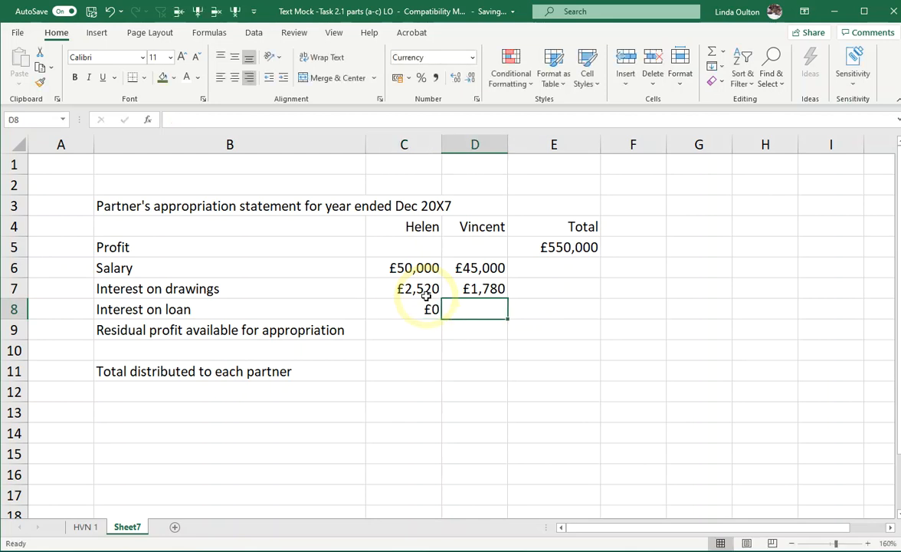
{"action": "type", "text": "30000"}
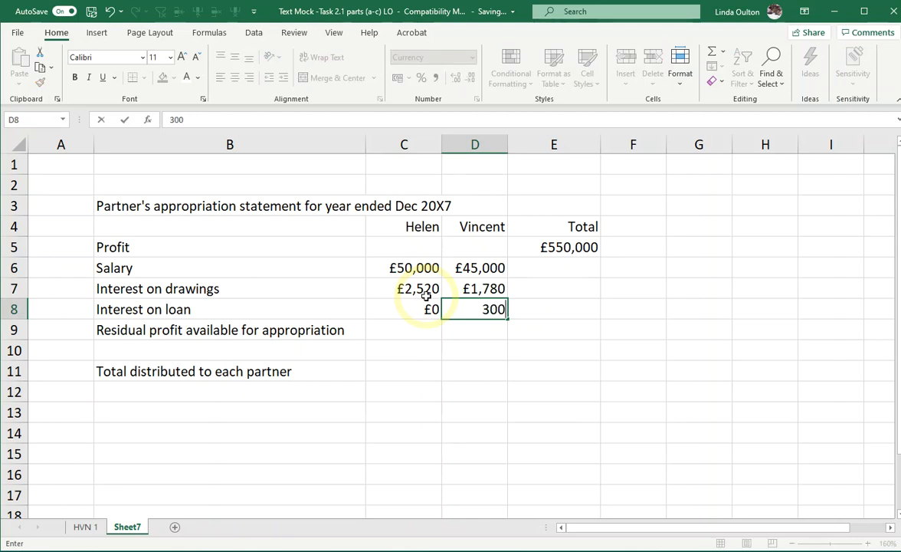
{"action": "key", "text": "Return"}
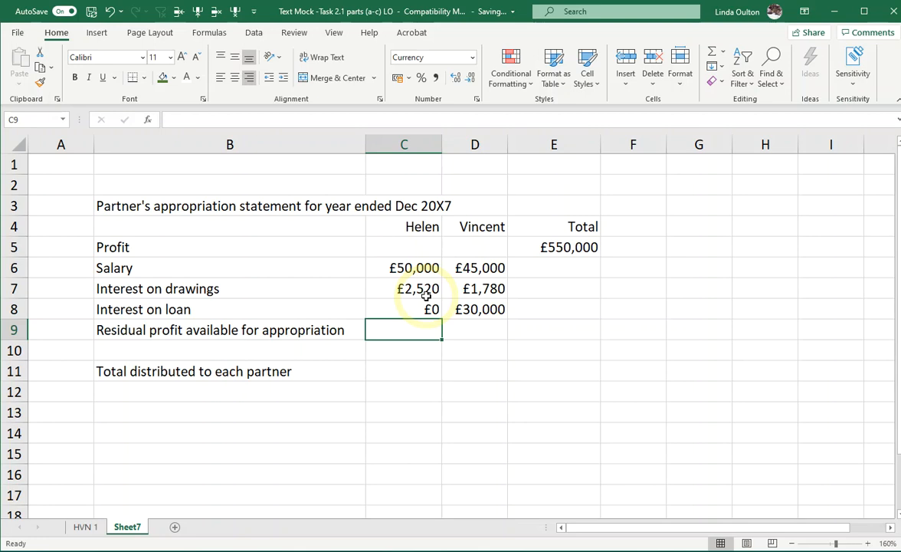
Put a thick outside border around the residual profit total in cell E9
{"action": "left_click", "coordinate": [477, 307]}
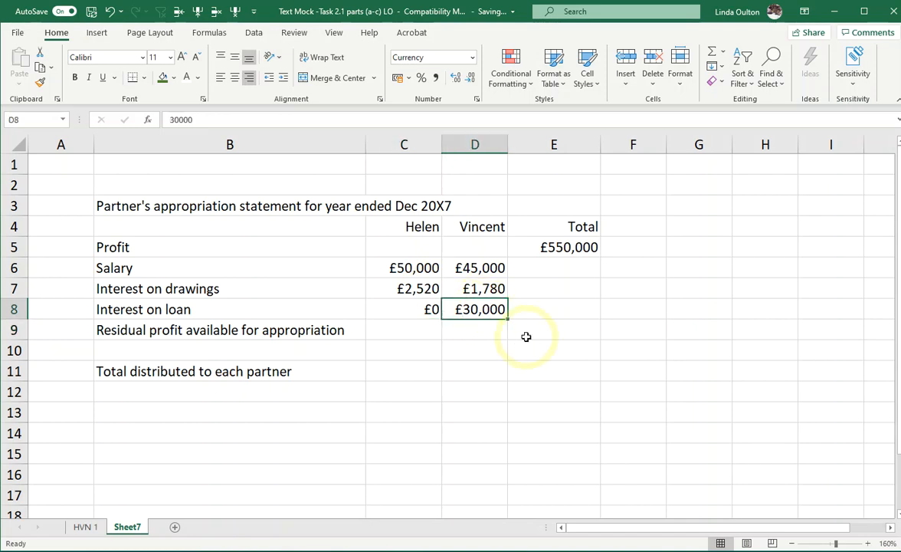
{"action": "left_click", "coordinate": [567, 331]}
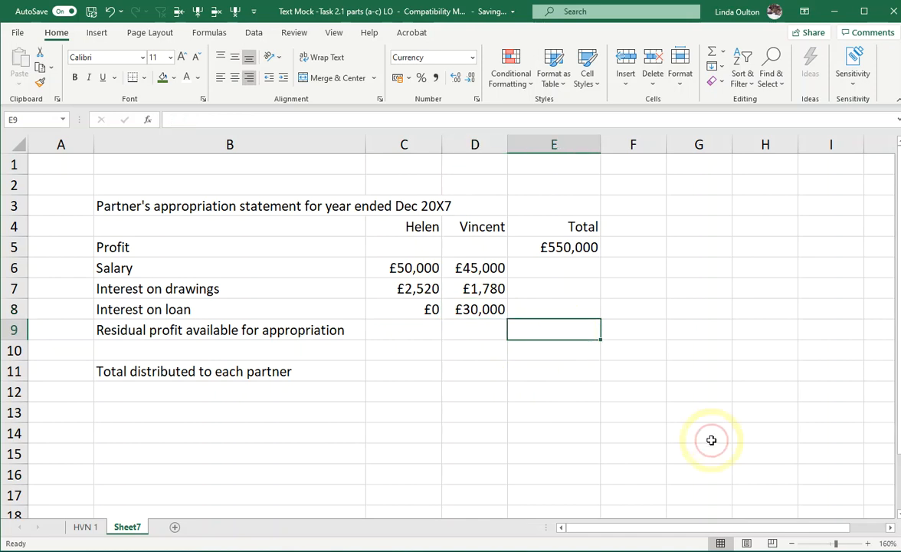
{"action": "left_click", "coordinate": [143, 77]}
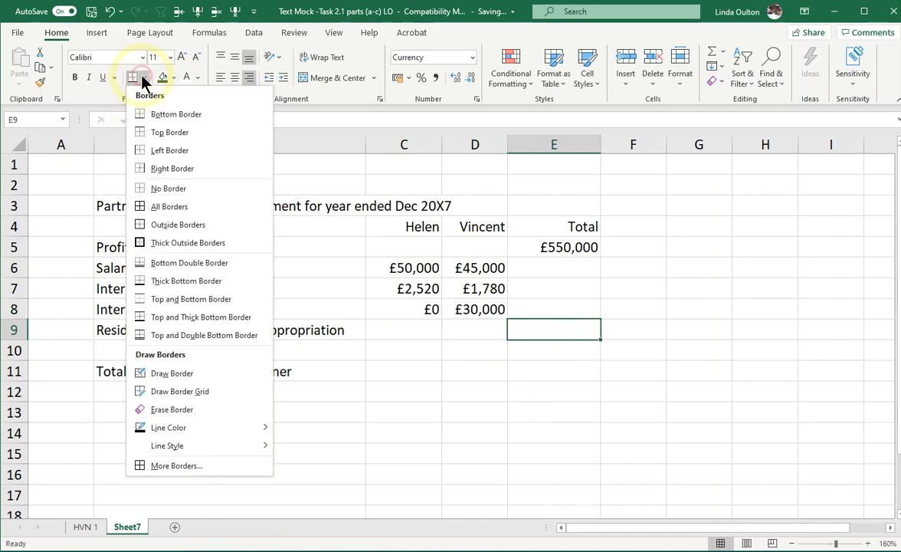
{"action": "left_click", "coordinate": [171, 242]}
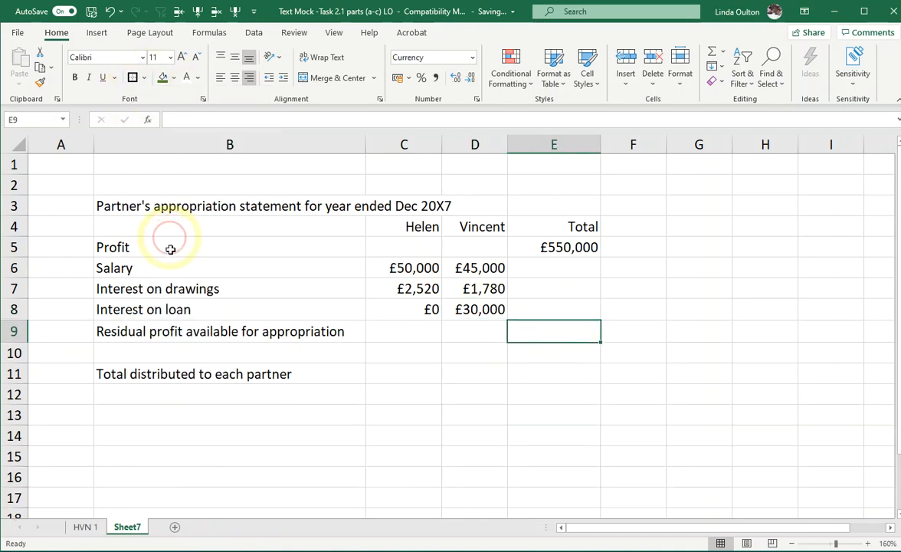
{"action": "left_click", "coordinate": [633, 393]}
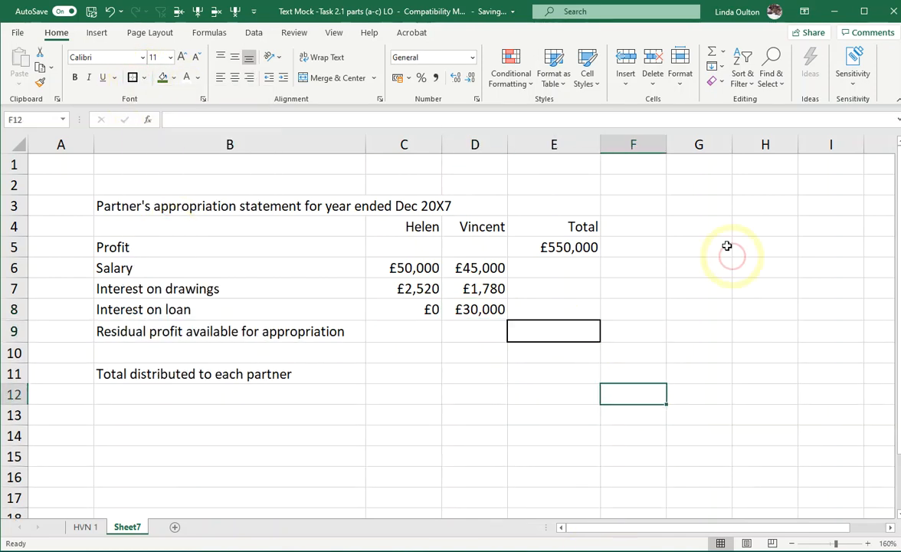
Calculate the residual profit in E9 by summing the Total column cells E5:E8
{"action": "left_click", "coordinate": [568, 332]}
{"action": "type", "text": "=sum("}
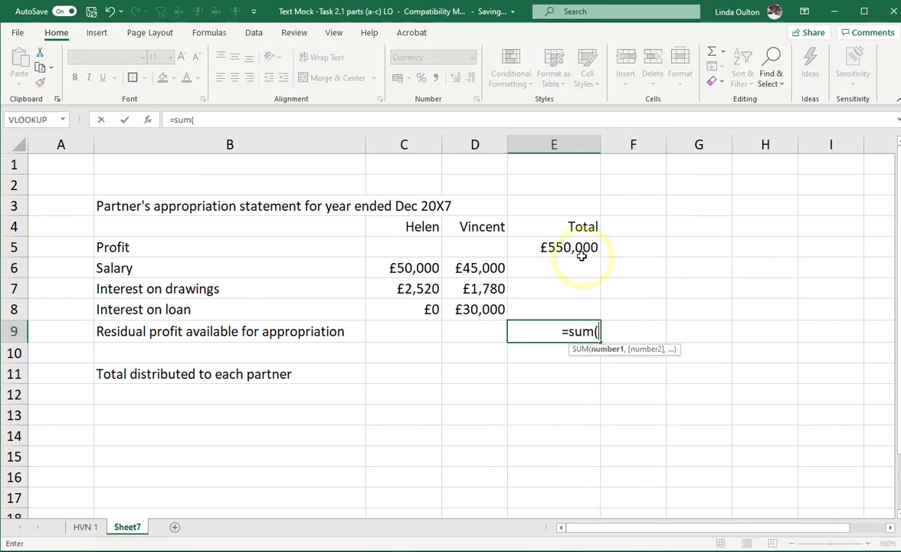
{"action": "left_click_drag", "start_coordinate": [582, 253], "coordinate": [564, 308]}
{"action": "type", "text": ")"}
{"action": "key", "text": "Return"}
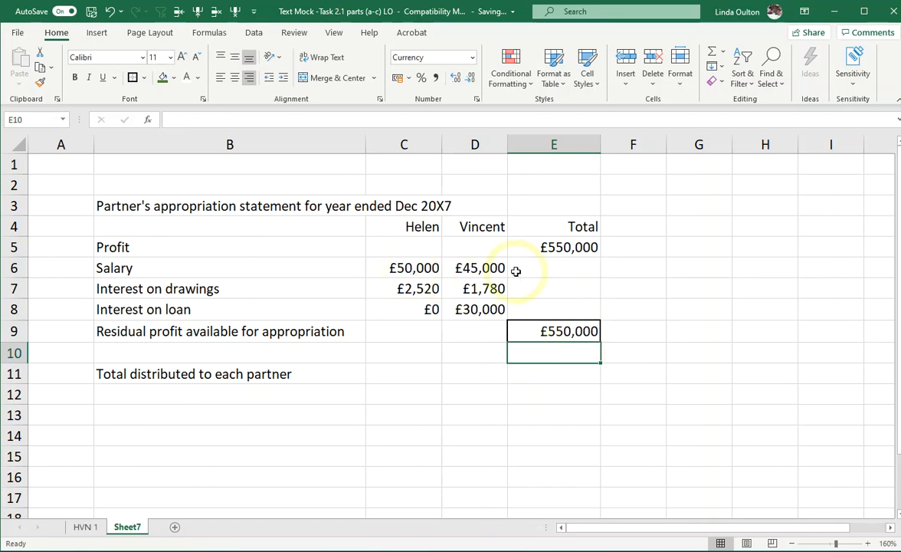
Total the partners' salaries in E6 with =SUM(C6:D6) and copy the formula down through E8
{"action": "left_click", "coordinate": [571, 273]}
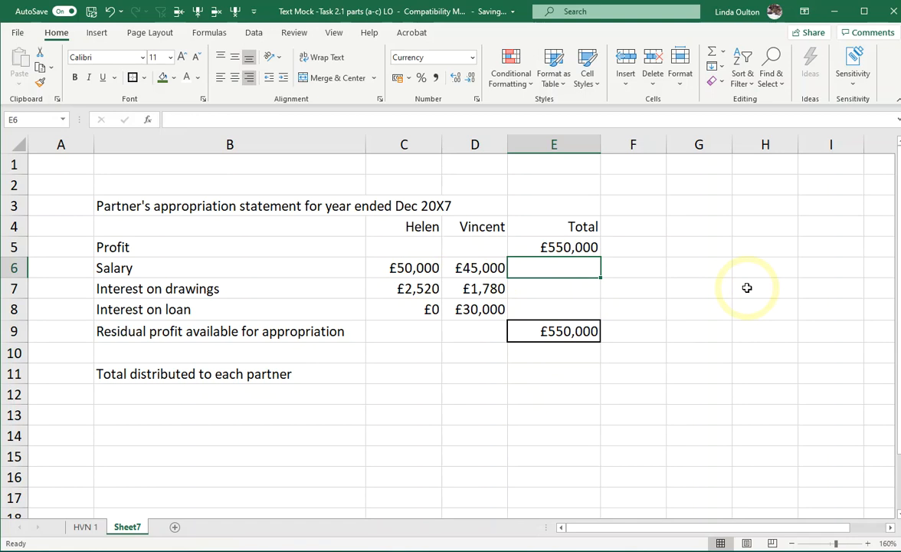
{"action": "type", "text": "=sum("}
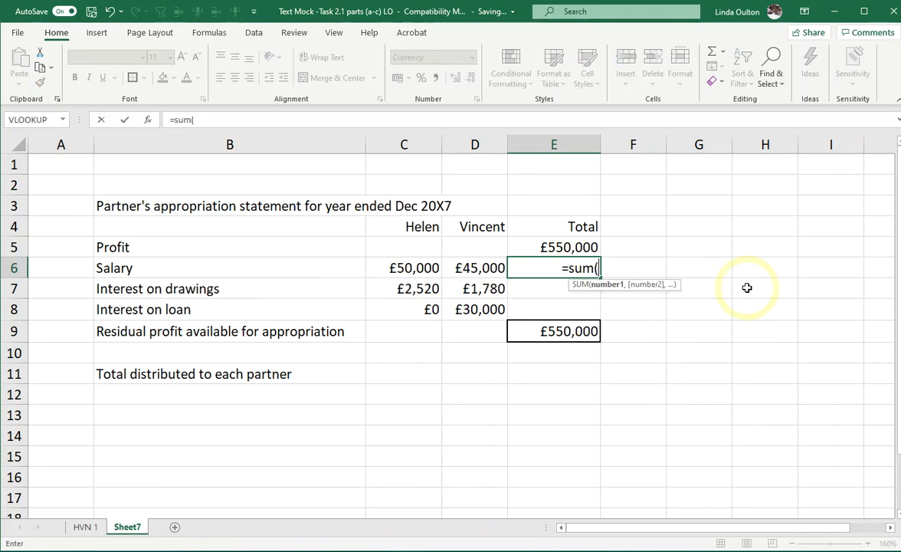
{"action": "left_click_drag", "start_coordinate": [410, 268], "coordinate": [458, 268]}
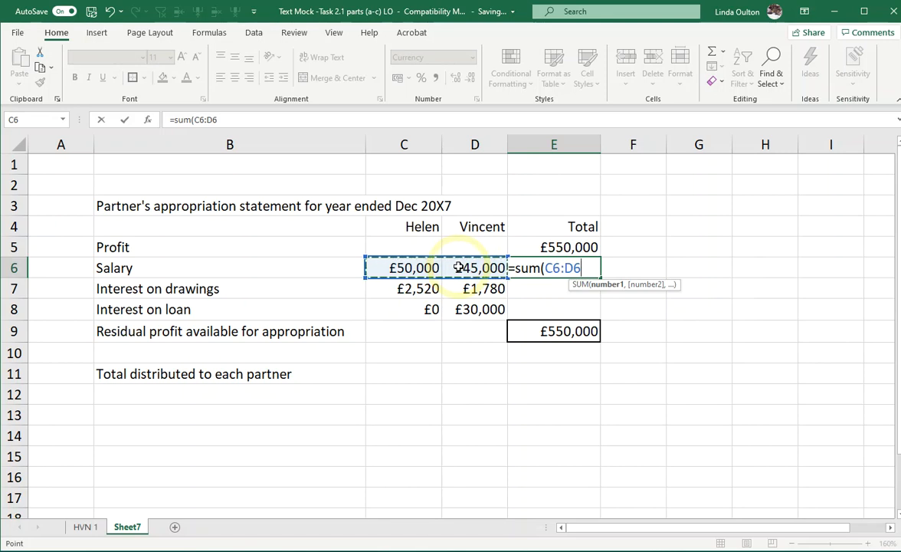
{"action": "type", "text": ")"}
{"action": "key", "text": "Return"}
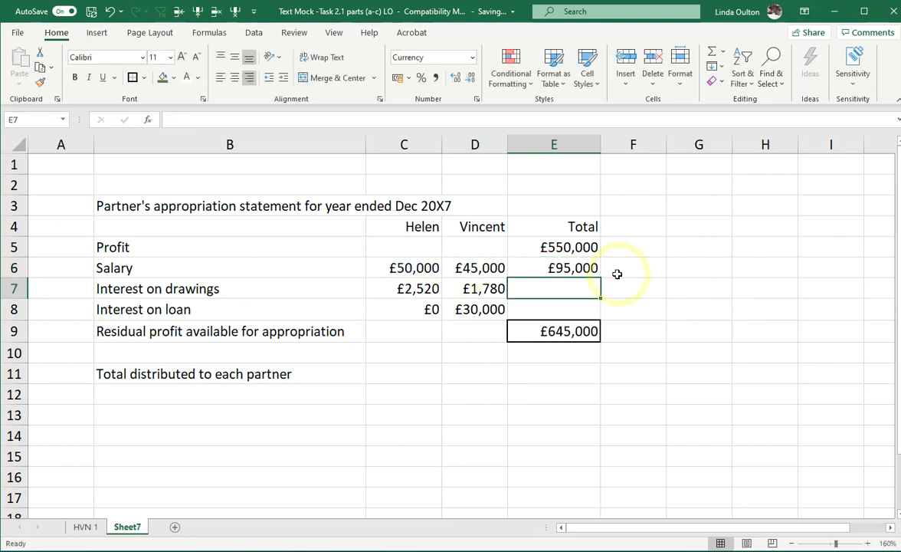
{"action": "left_click", "coordinate": [585, 268]}
{"action": "left_click_drag", "start_coordinate": [599, 279], "coordinate": [632, 307]}
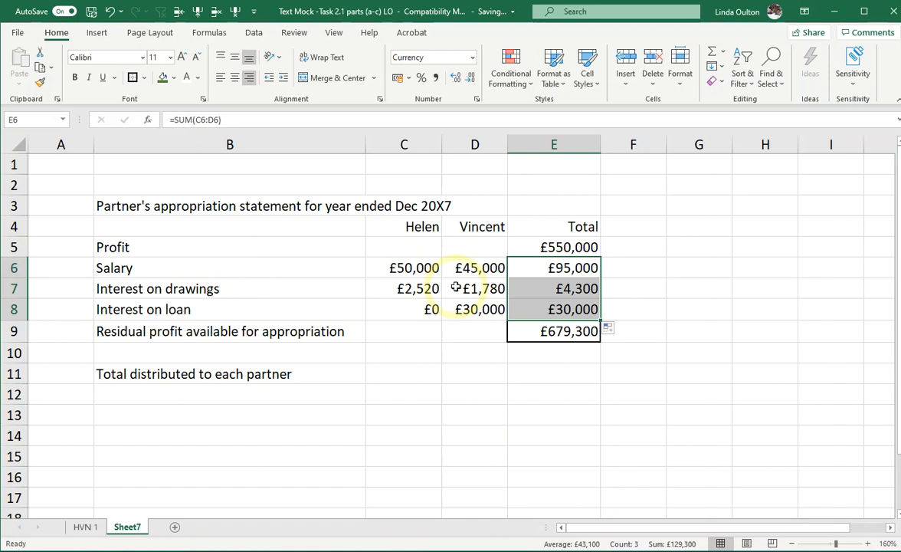
Note beside the totals that salary in F6 and loan interest in F8 are "Deducted from profit" and drawings interest in F7 is "added"
{"action": "left_click", "coordinate": [651, 274]}
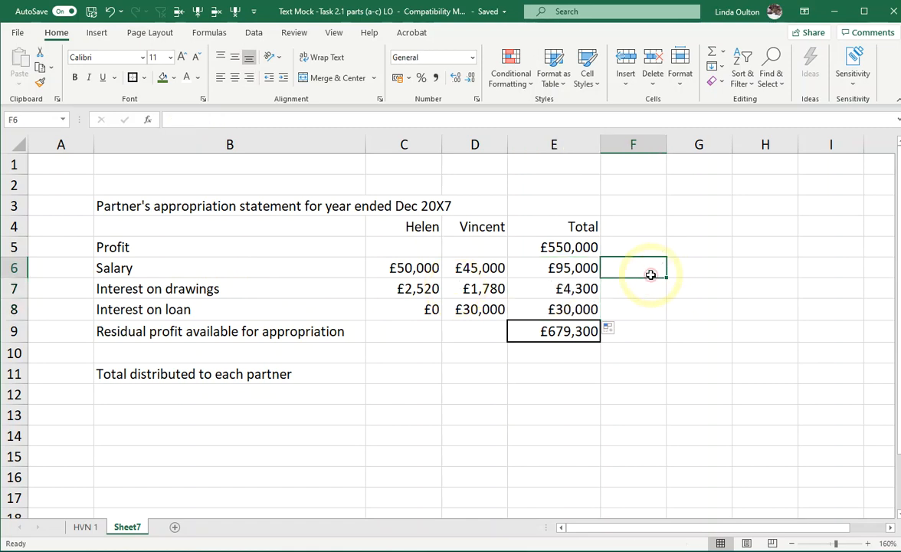
{"action": "type", "text": "Ded"}
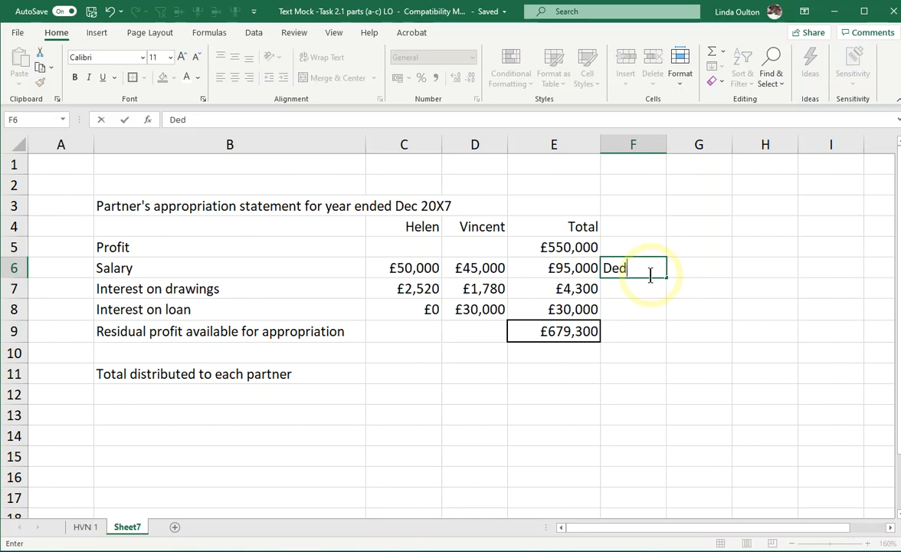
{"action": "type", "text": "ucted from profit"}
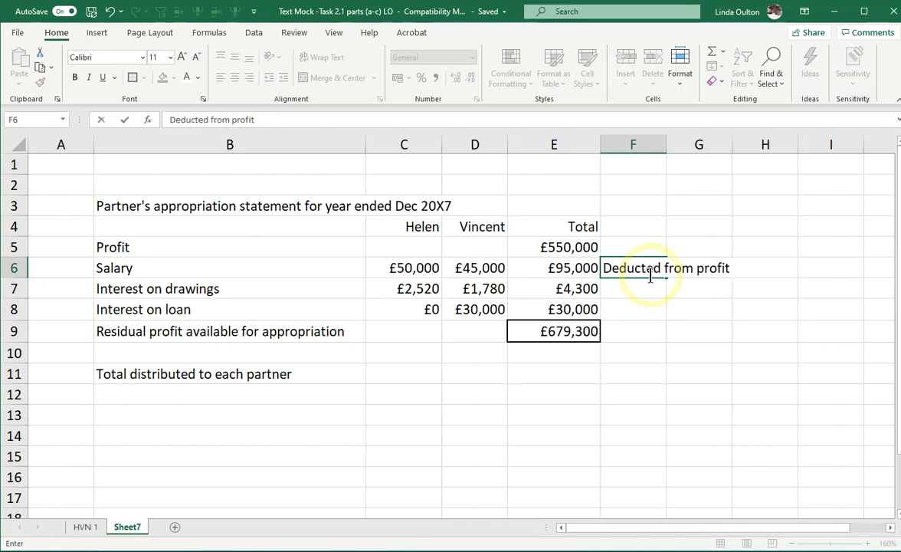
{"action": "key", "text": "Return"}
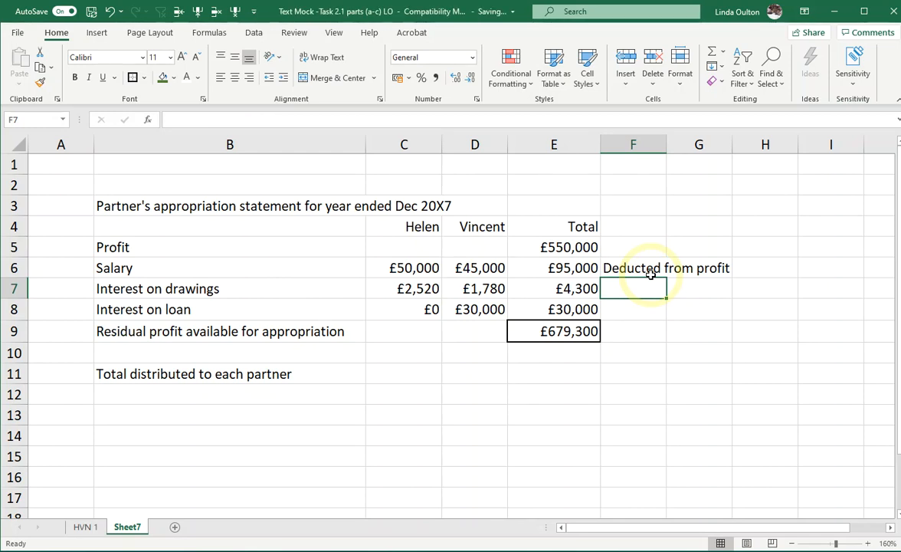
{"action": "type", "text": "added"}
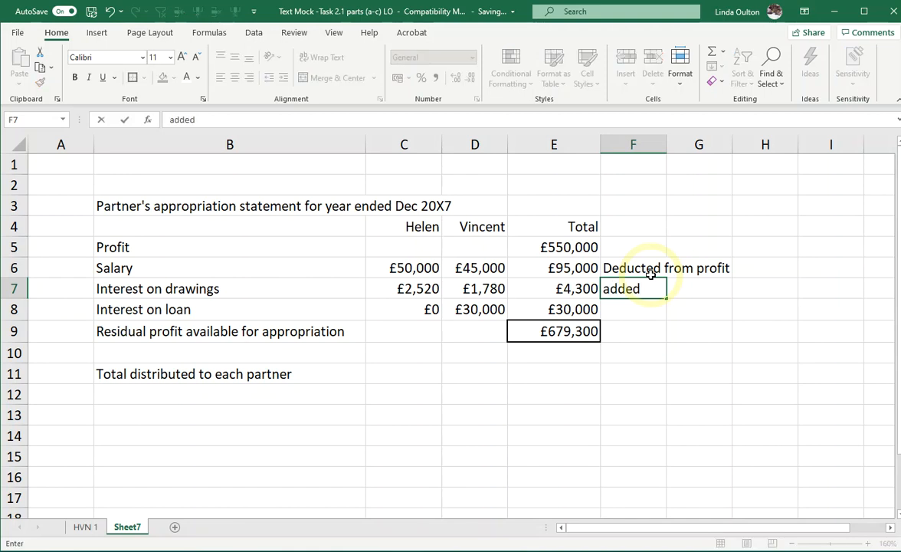
{"action": "key", "text": "Return"}
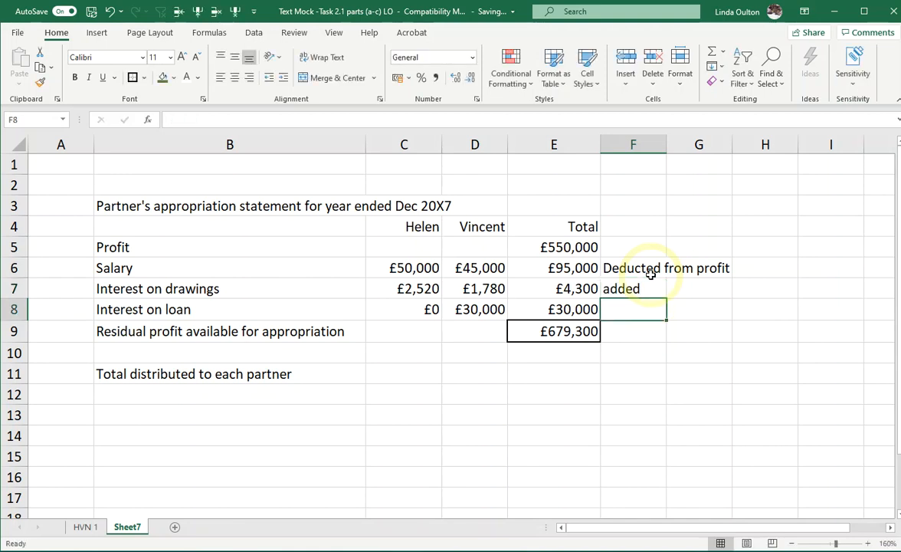
{"action": "type", "text": "Deducted from profit"}
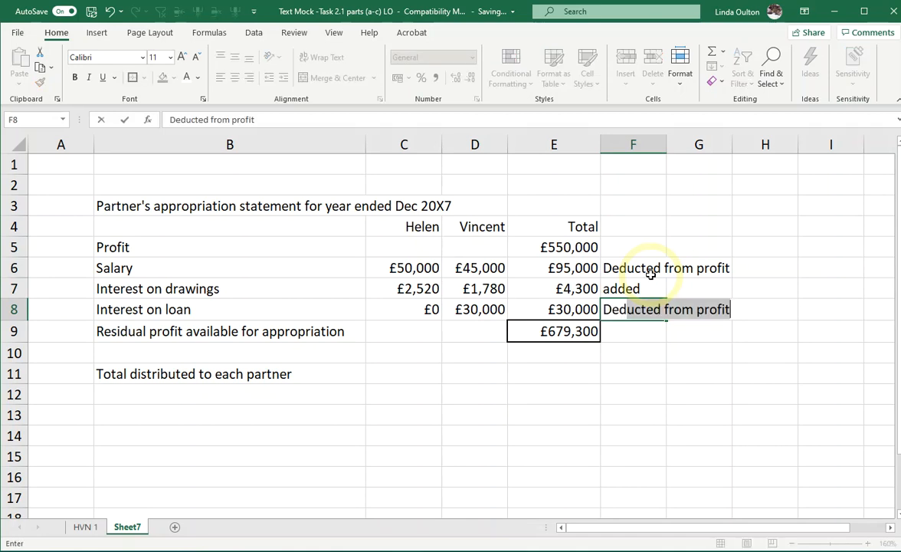
{"action": "key", "text": "Return"}
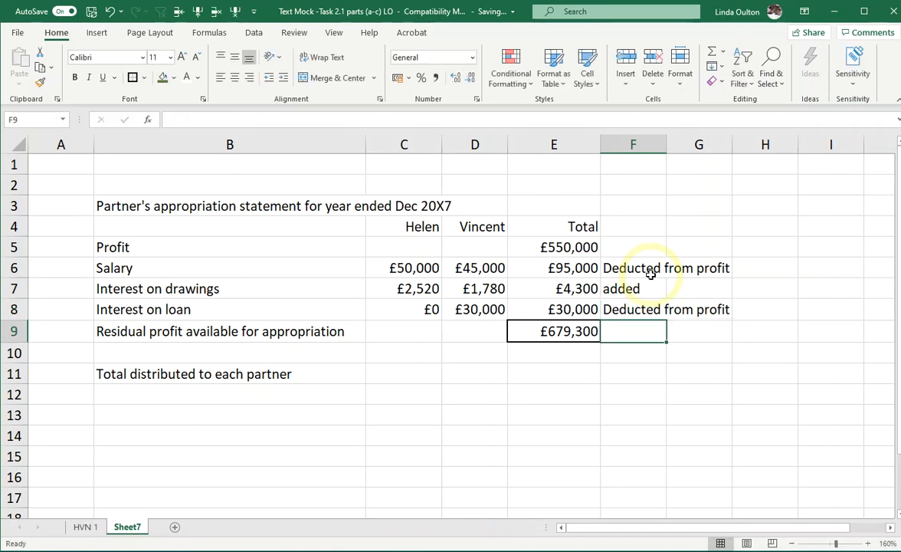
Turn the salary total in E6 into a deduction by negating its SUM(C6:D6) formula
{"action": "left_click", "coordinate": [573, 267]}
{"action": "key", "text": "Down"}
{"action": "key", "text": "Down"}
{"action": "left_click", "coordinate": [582, 268]}
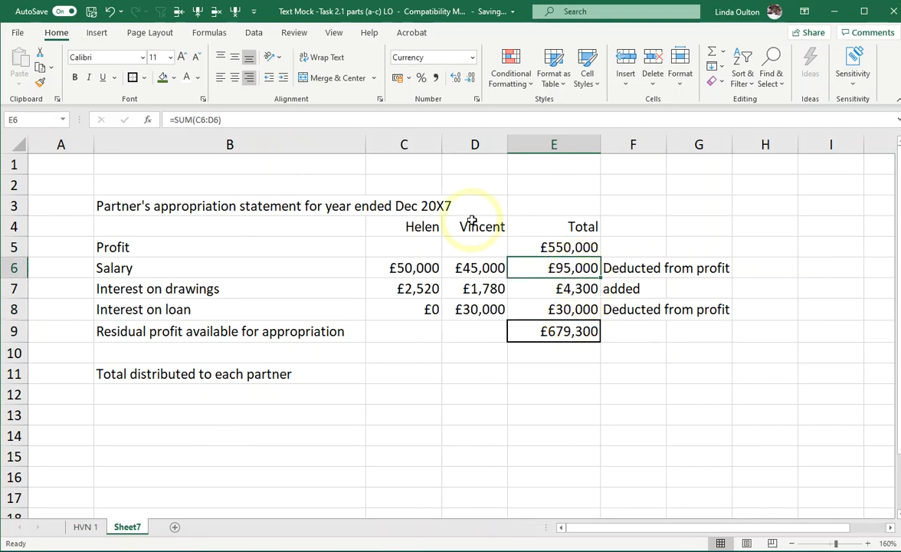
{"action": "left_click", "coordinate": [248, 117]}
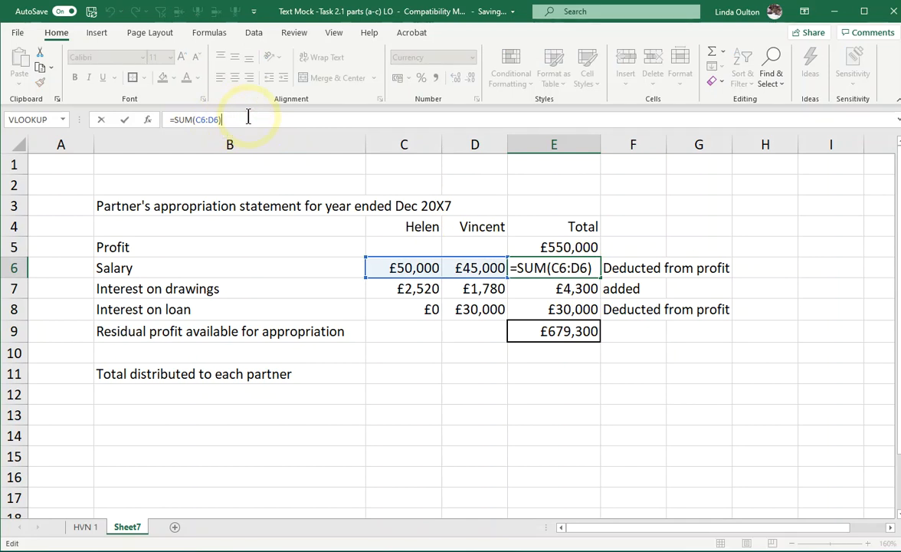
{"action": "left_click", "coordinate": [175, 121]}
{"action": "type", "text": "0-"}
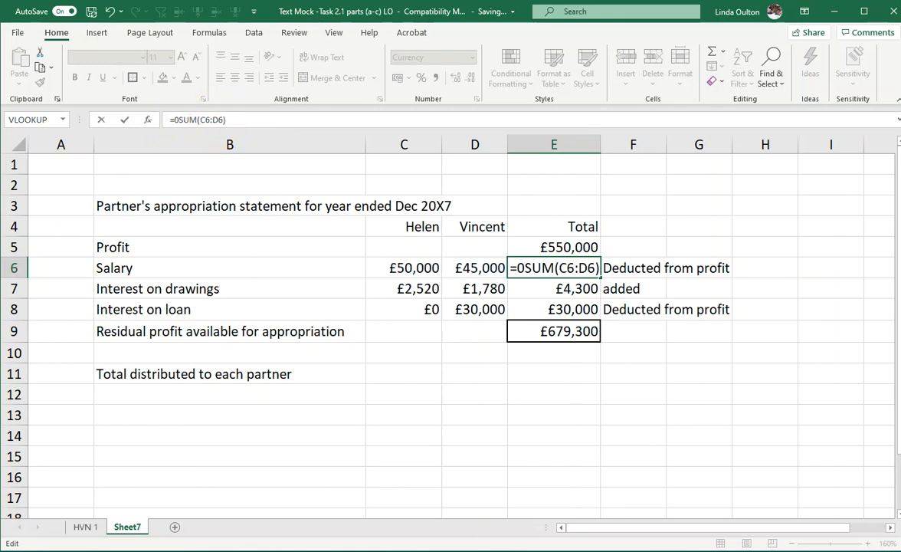
{"action": "key", "text": "Return"}
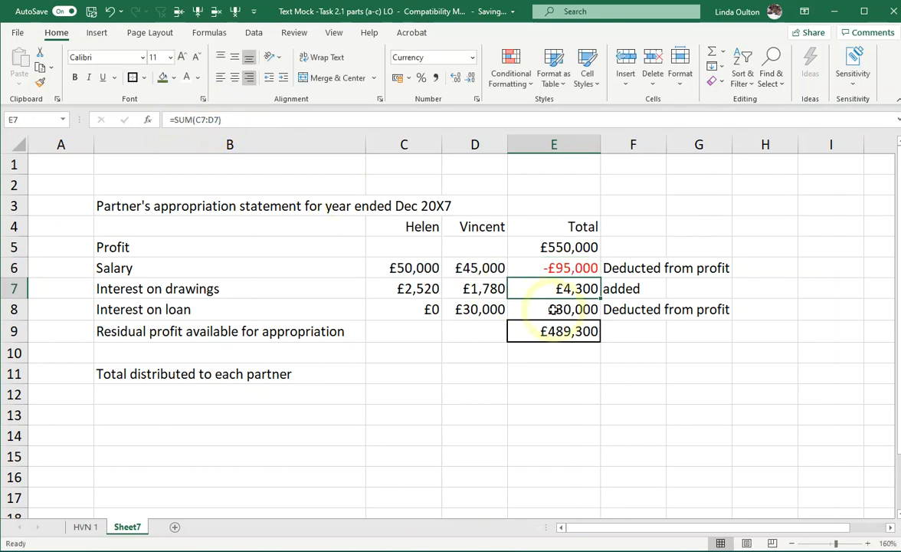
Turn the loan interest total in E8 into a deduction with =SUM(C8:D8)*-1
{"action": "key", "text": "Down"}
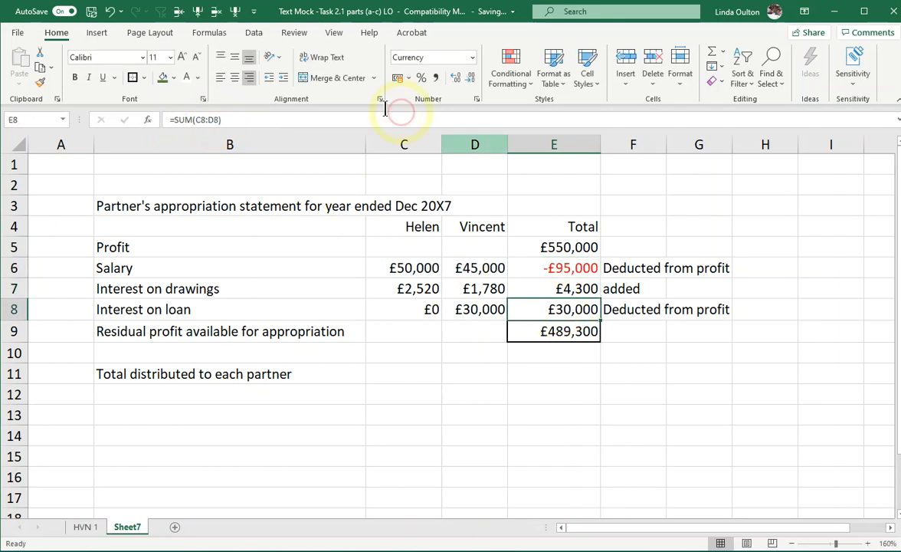
{"action": "left_click", "coordinate": [232, 120]}
{"action": "type", "text": "*"}
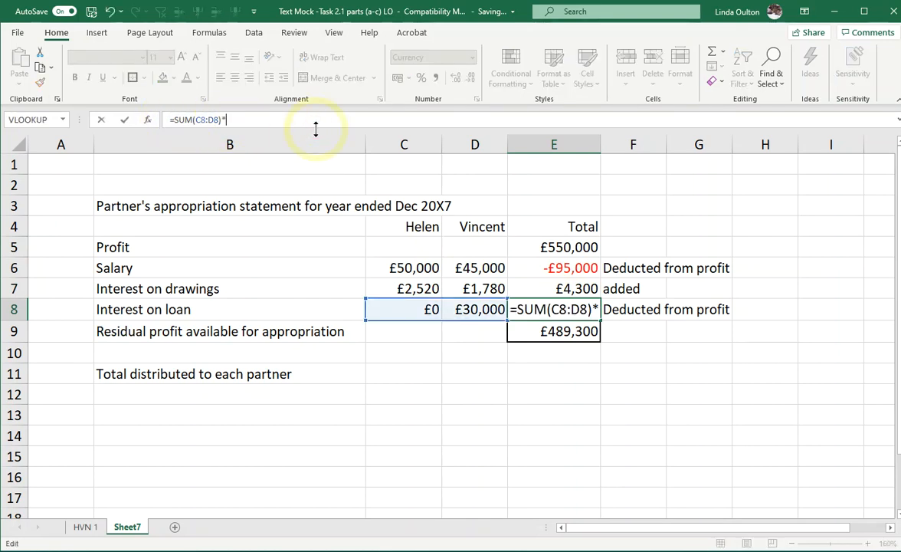
{"action": "type", "text": "-1"}
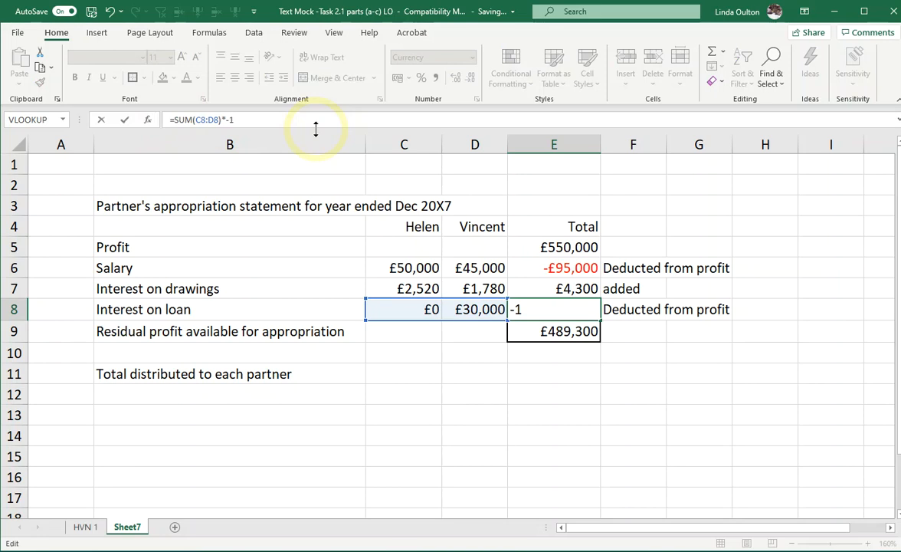
{"action": "key", "text": "Return"}
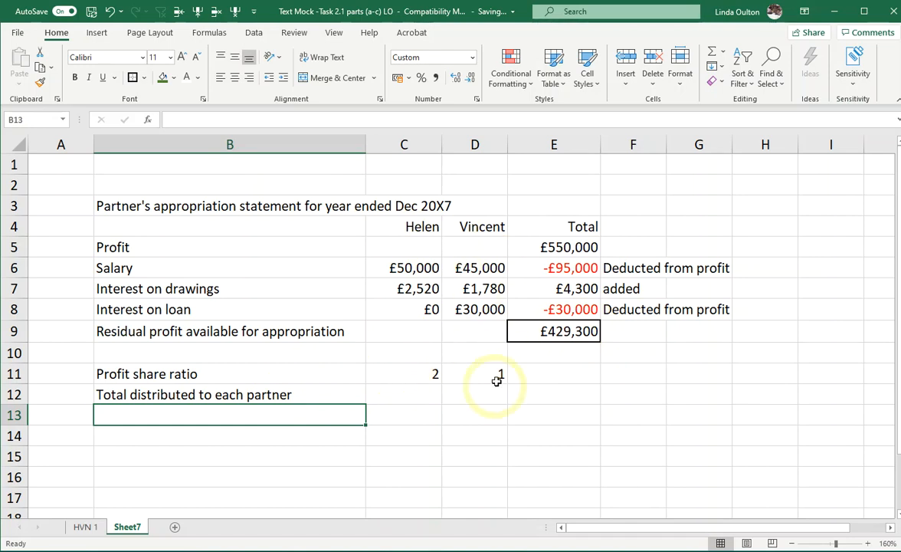
Calculate the first partner's share of the residual profit in C12 with =E9/3*C11
{"action": "left_click", "coordinate": [421, 395]}
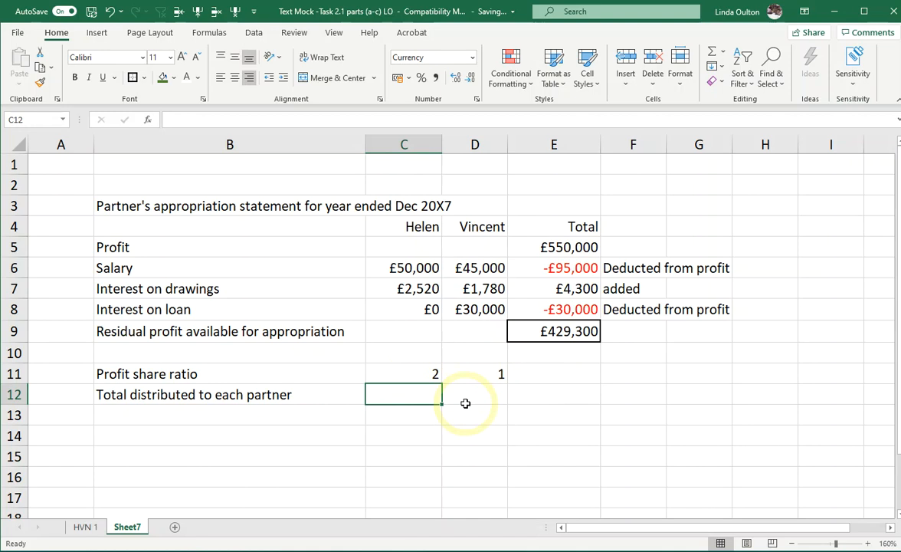
{"action": "type", "text": "="}
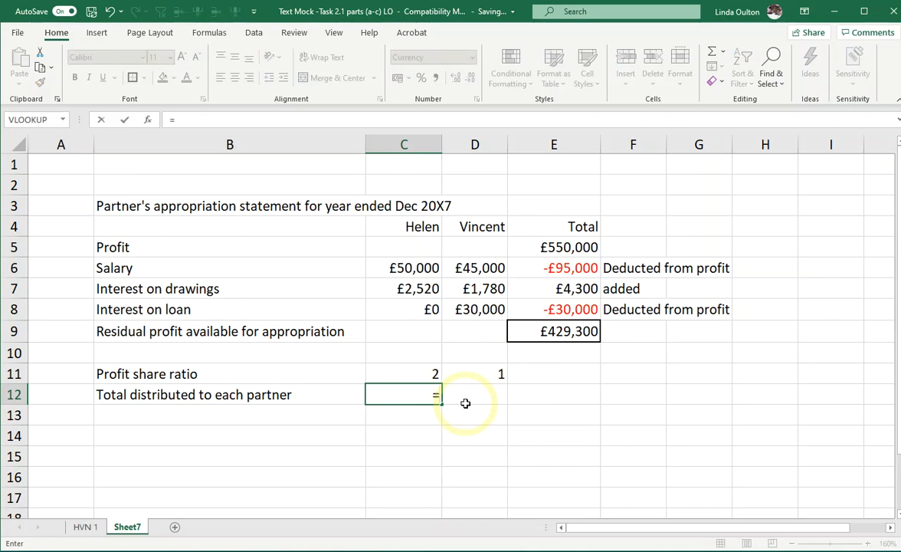
{"action": "left_click", "coordinate": [538, 332]}
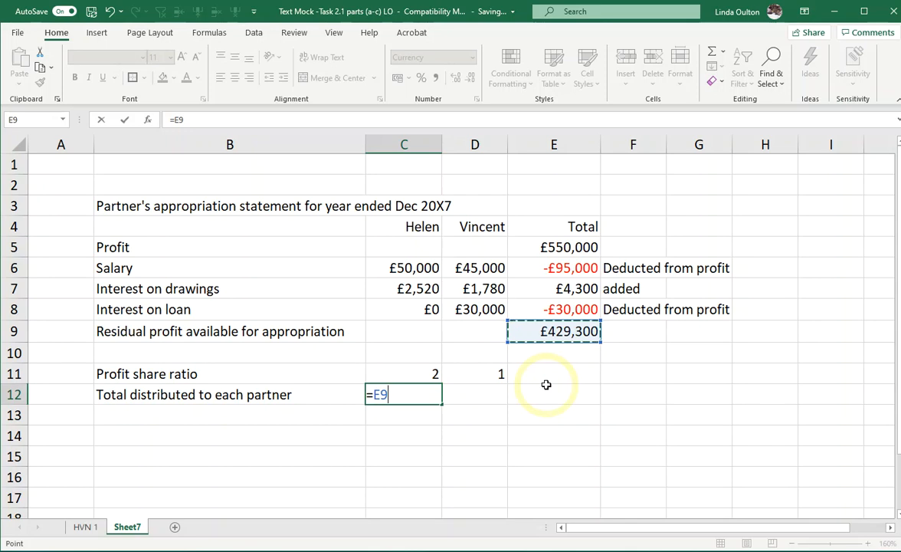
{"action": "type", "text": "/"}
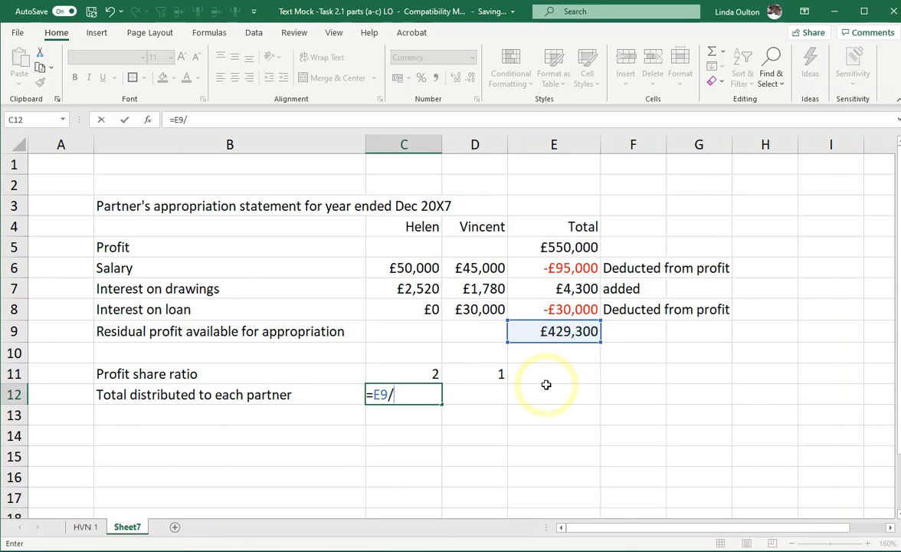
{"action": "type", "text": "3*"}
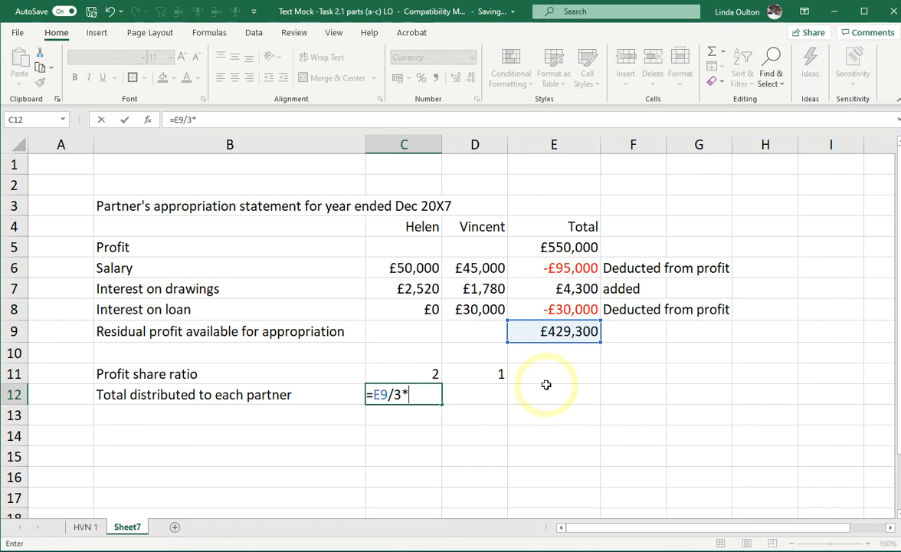
{"action": "left_click", "coordinate": [433, 374]}
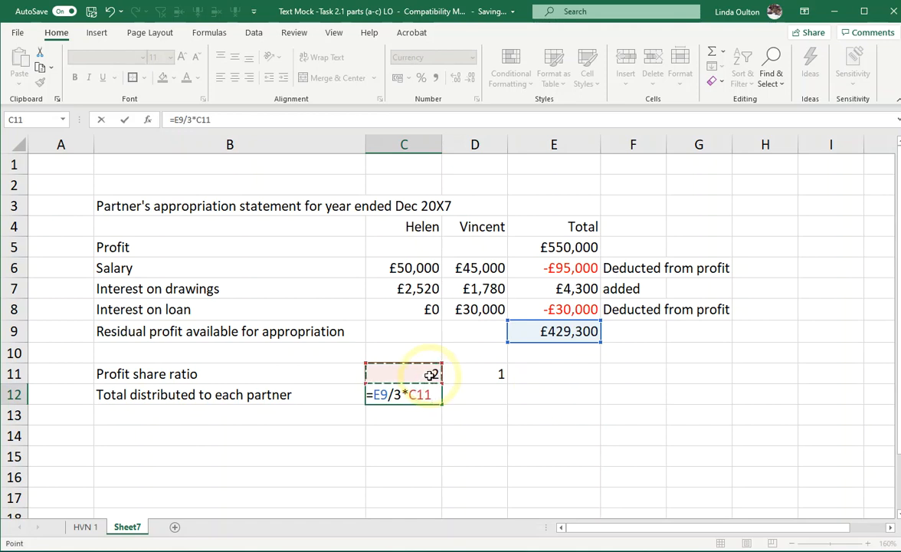
{"action": "key", "text": "Return"}
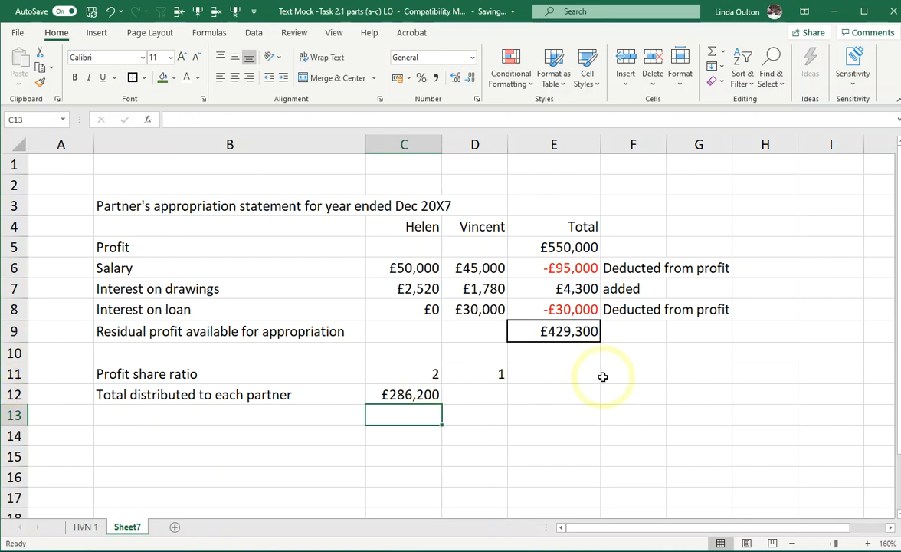
Make the residual profit reference in C12 absolute as =$E$9/3*C11 and copy the formula across to D12
{"action": "key", "text": "Up"}
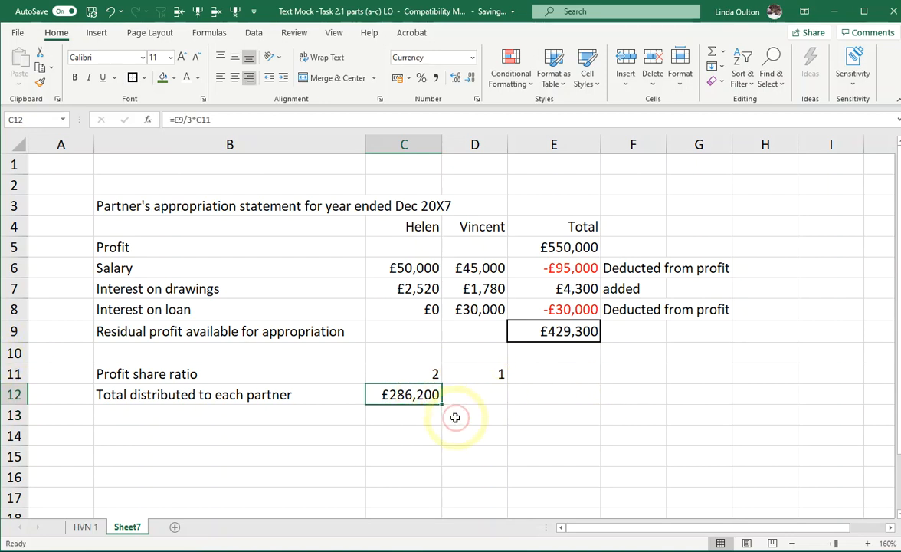
{"action": "double_click", "coordinate": [406, 396]}
{"action": "left_click", "coordinate": [381, 395]}
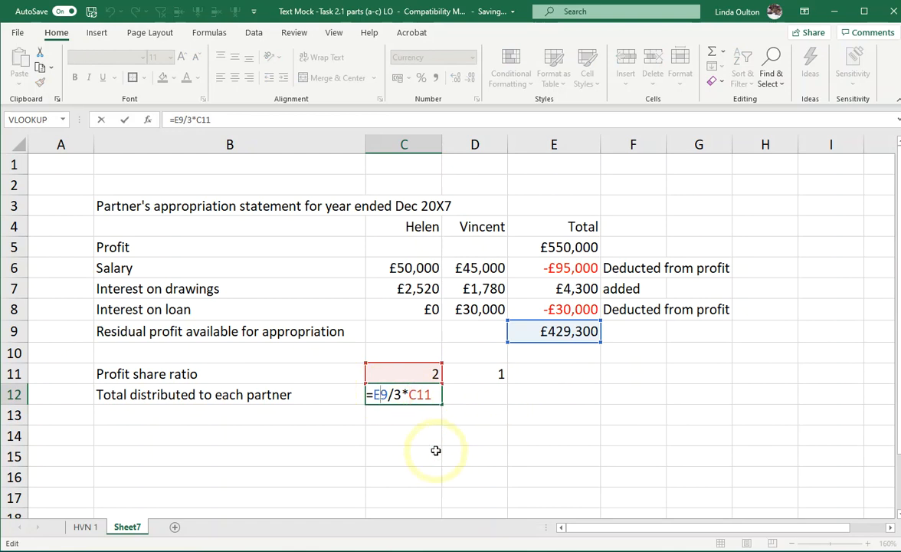
{"action": "key", "text": "F4"}
{"action": "key", "text": "Return"}
{"action": "left_click", "coordinate": [440, 400]}
{"action": "left_click_drag", "start_coordinate": [444, 402], "coordinate": [495, 415]}
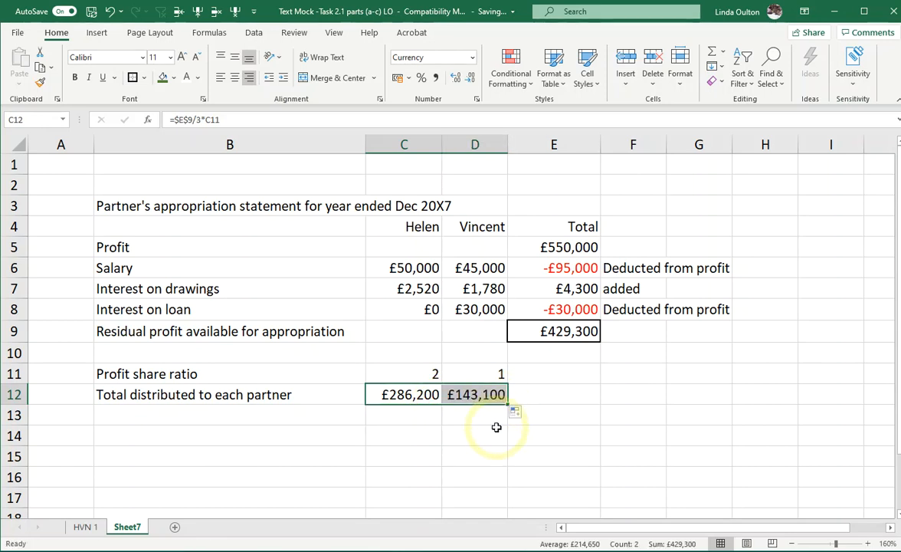
{"action": "left_click", "coordinate": [476, 394]}
{"action": "double_click", "coordinate": [477, 395]}
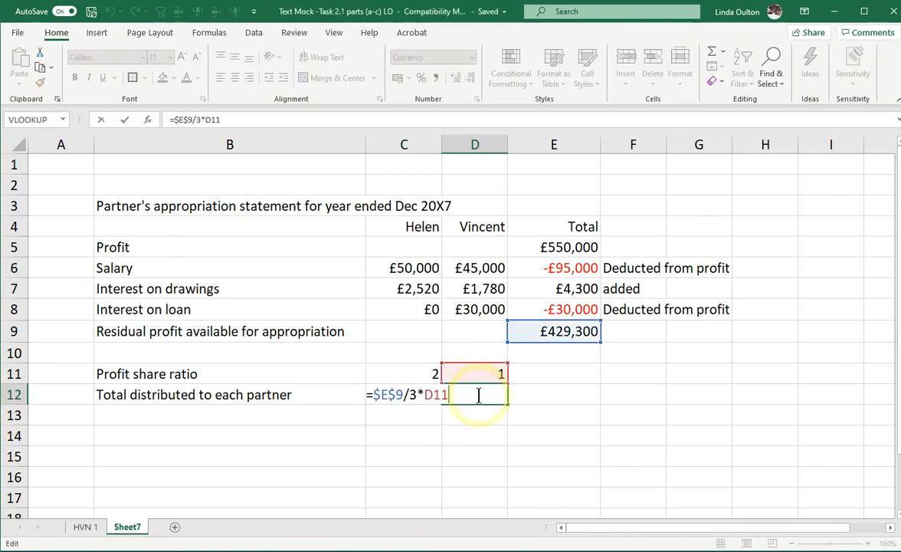
{"action": "key", "text": "Escape"}
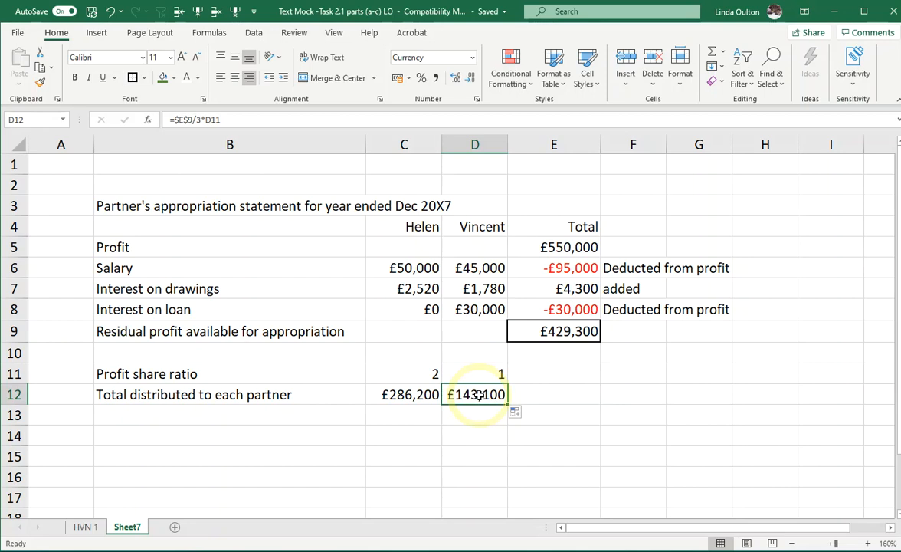
Move the "Total distributed to each partner" label down to B13 and label B12 "Profit share"
{"action": "left_click", "coordinate": [250, 406]}
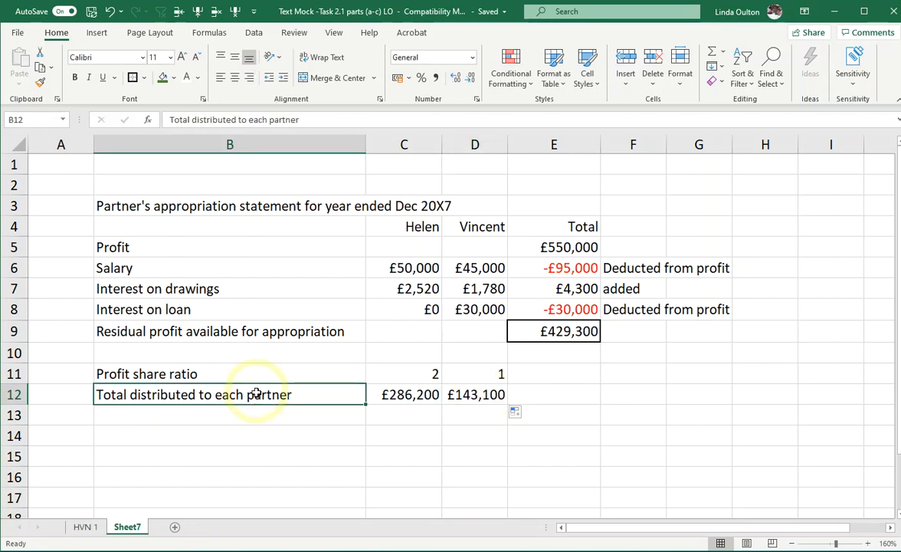
{"action": "left_click_drag", "start_coordinate": [276, 414], "coordinate": [280, 430]}
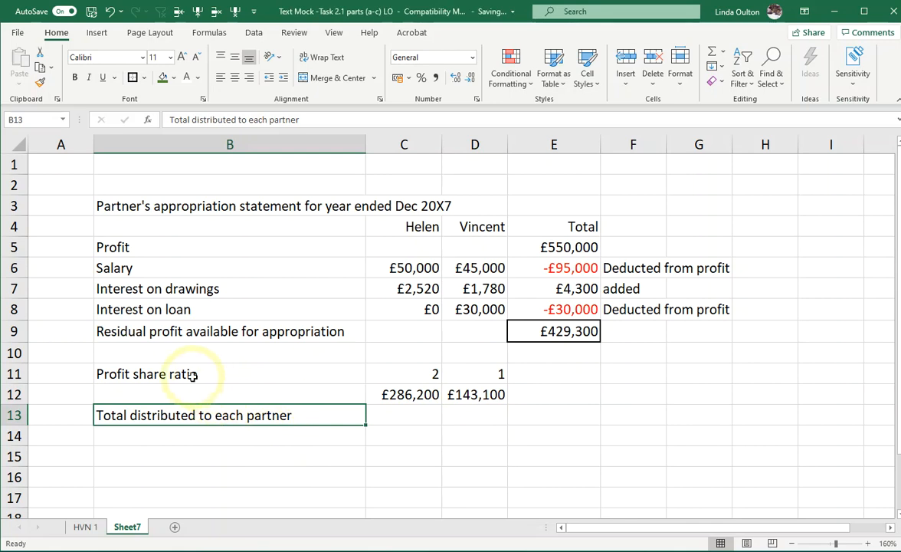
{"action": "left_click", "coordinate": [233, 390]}
{"action": "type", "text": "Profit share"}
{"action": "key", "text": "Tab"}
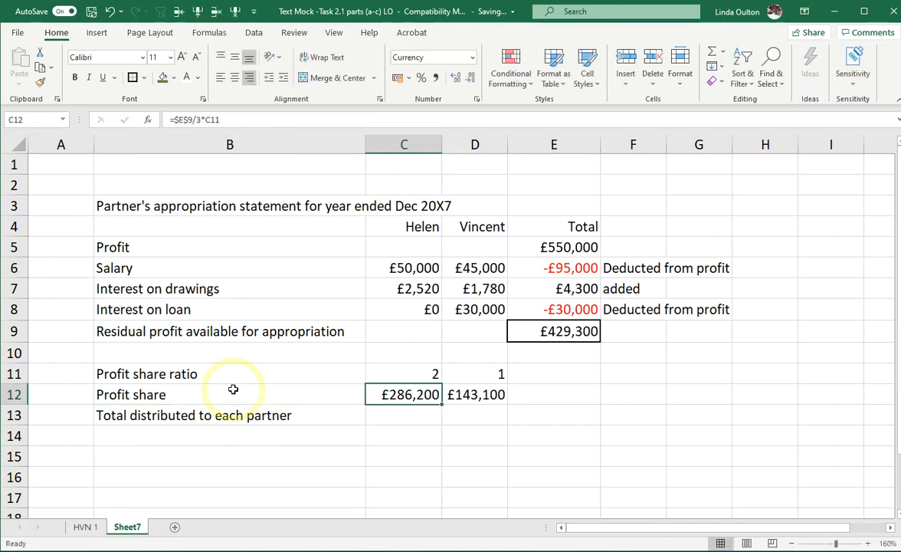
{"action": "key", "text": "Tab"}
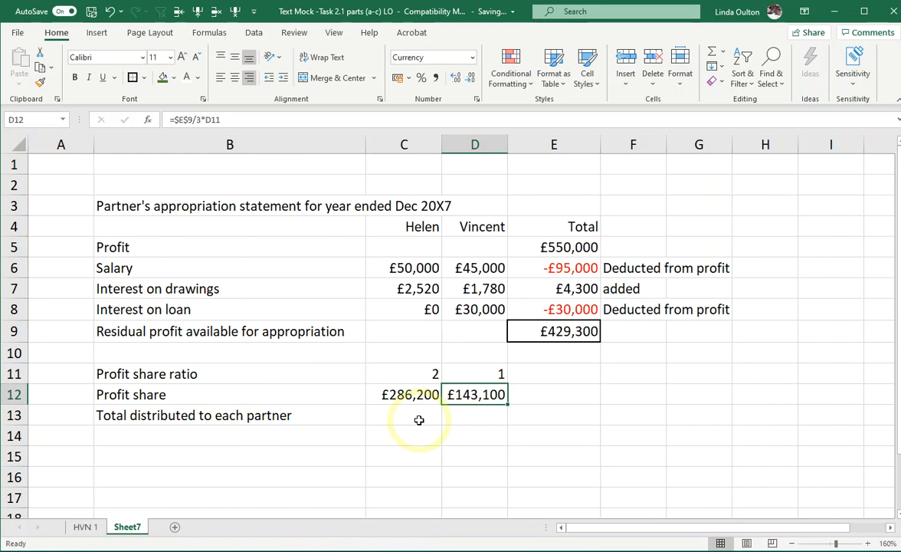
Total each partner's distributions in row 13 with =SUM(C6:C12) in C13 and =SUM(D6:D12) in D13
{"action": "left_click_drag", "start_coordinate": [414, 268], "coordinate": [412, 417]}
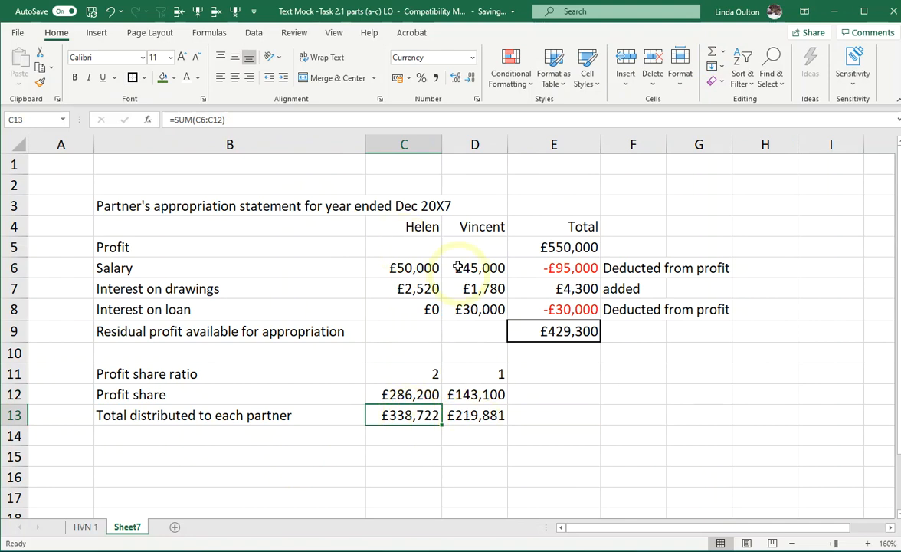
{"action": "left_click", "coordinate": [475, 415]}
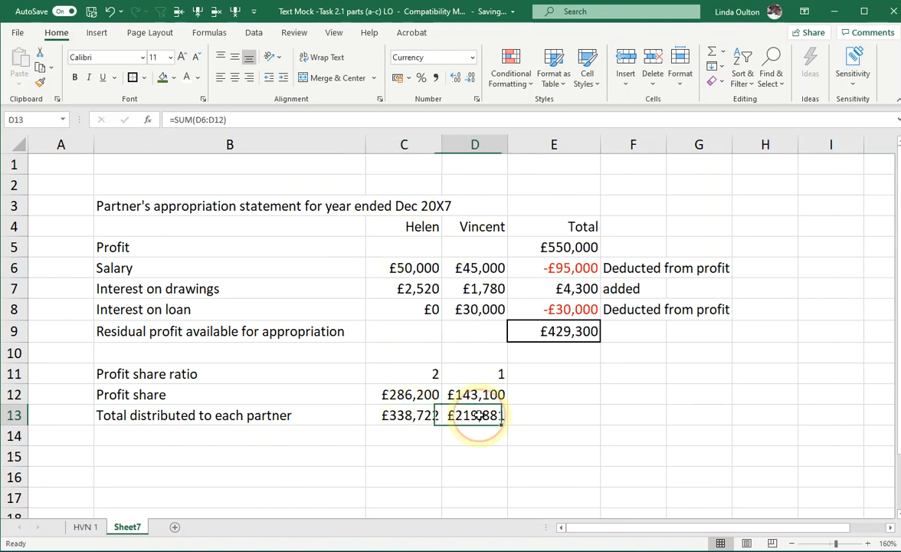
Total both partners' distributions in E13 with =SUM(C13:D13)
{"action": "left_click", "coordinate": [547, 408]}
{"action": "type", "text": "="}
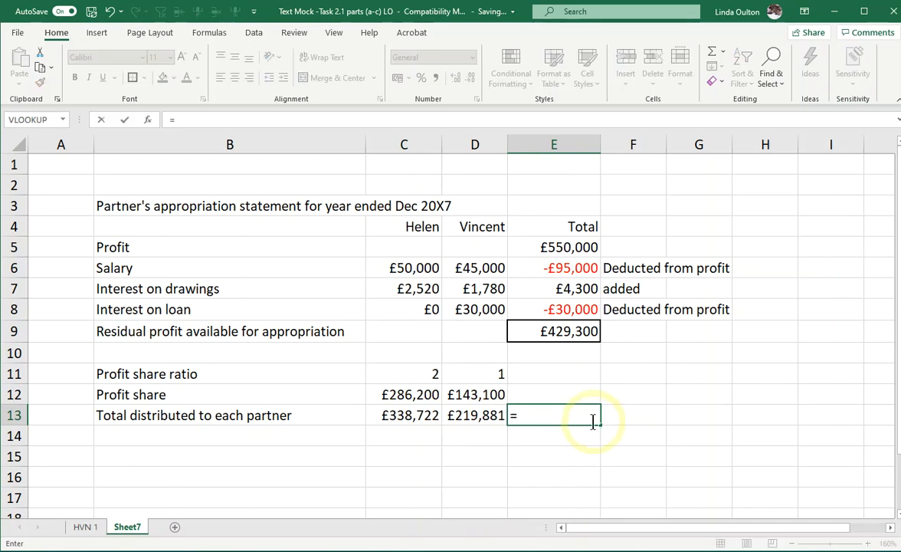
{"action": "type", "text": "sum("}
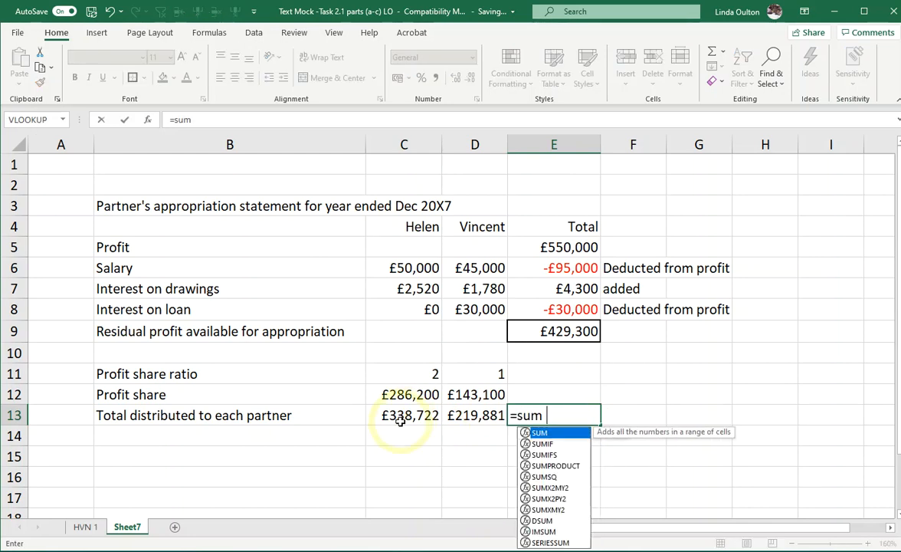
{"action": "left_click_drag", "start_coordinate": [392, 422], "coordinate": [456, 412]}
{"action": "key", "text": "Return"}
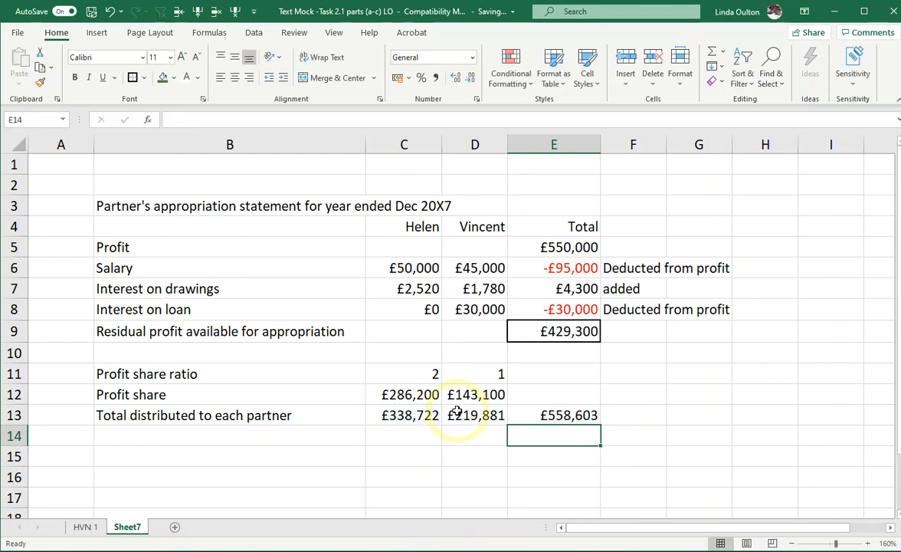
{"action": "left_click", "coordinate": [577, 417]}
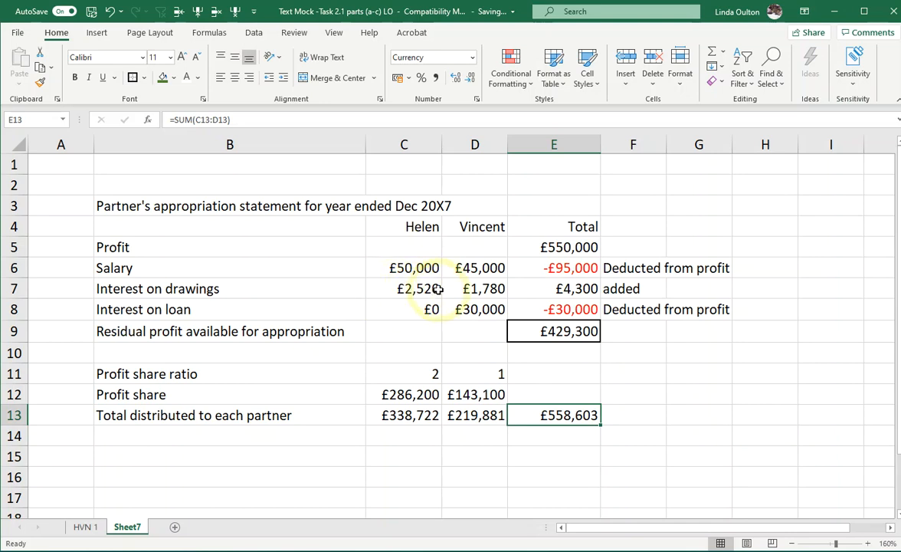
Copy the salary total formula =0-SUM(C6:D6) from E6 down to the interest totals in E7 and E8
{"action": "left_click", "coordinate": [554, 269]}
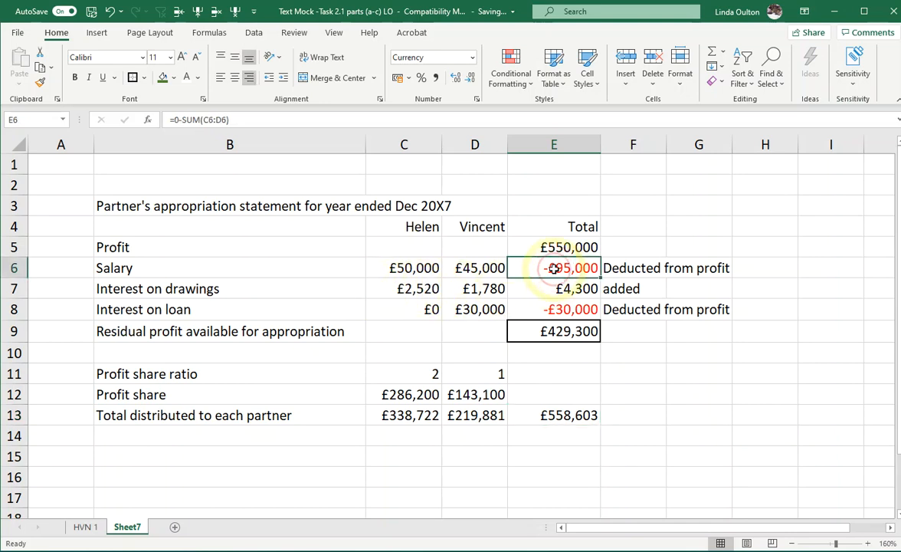
{"action": "left_click_drag", "start_coordinate": [601, 278], "coordinate": [603, 320]}
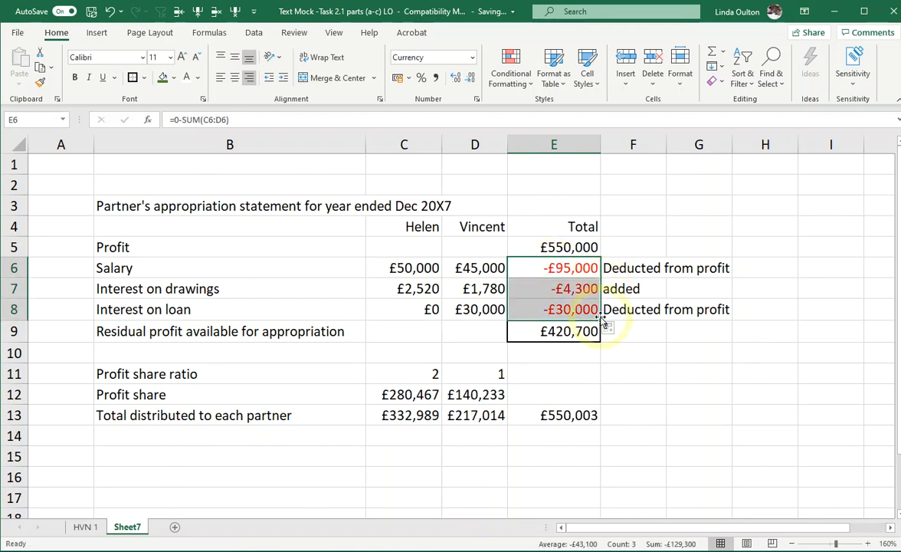
Make both partners' interest on drawings negative, with -2520 in C7 and -1780 in D7
{"action": "left_click", "coordinate": [410, 289]}
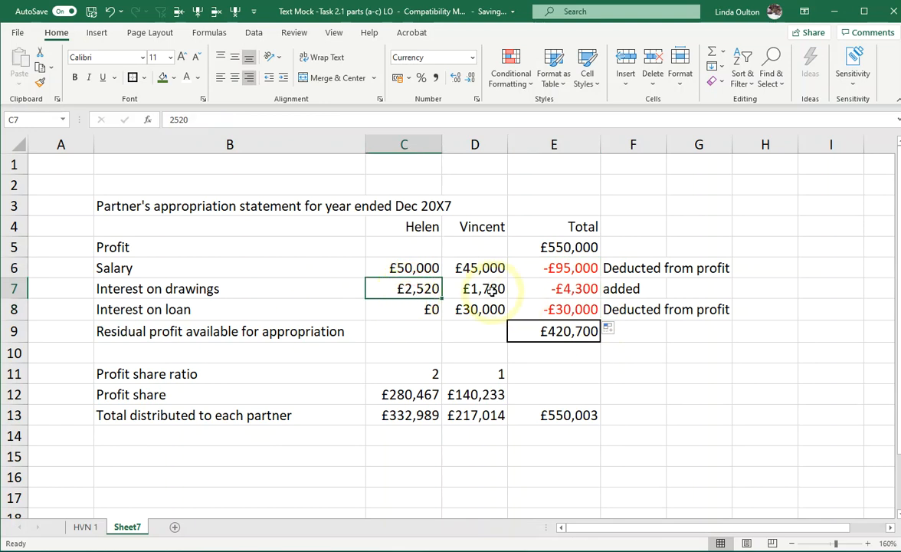
{"action": "left_click", "coordinate": [176, 119]}
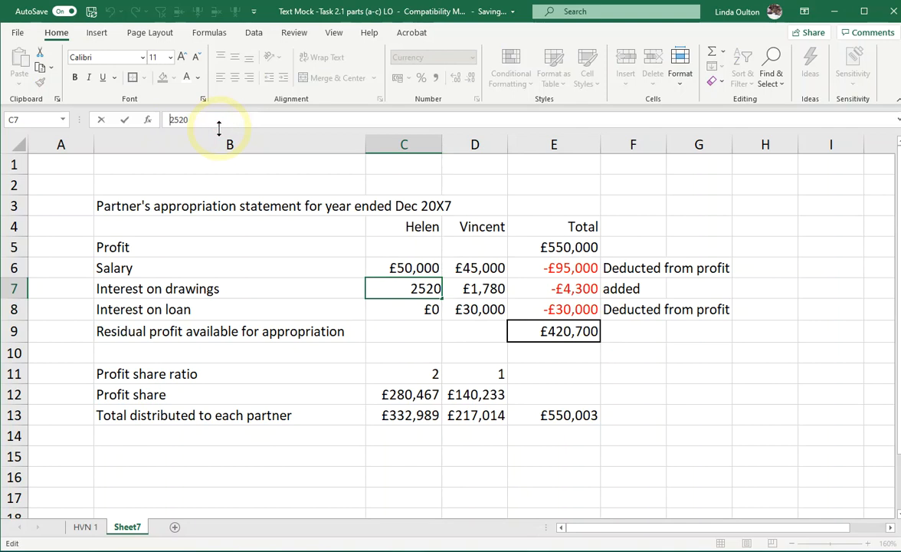
{"action": "type", "text": "-"}
{"action": "key", "text": "Return"}
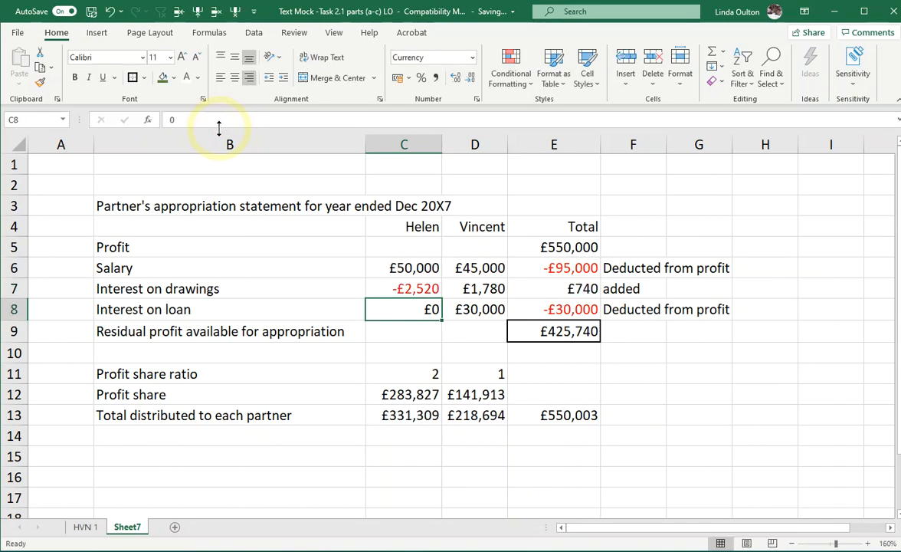
{"action": "left_click", "coordinate": [494, 289]}
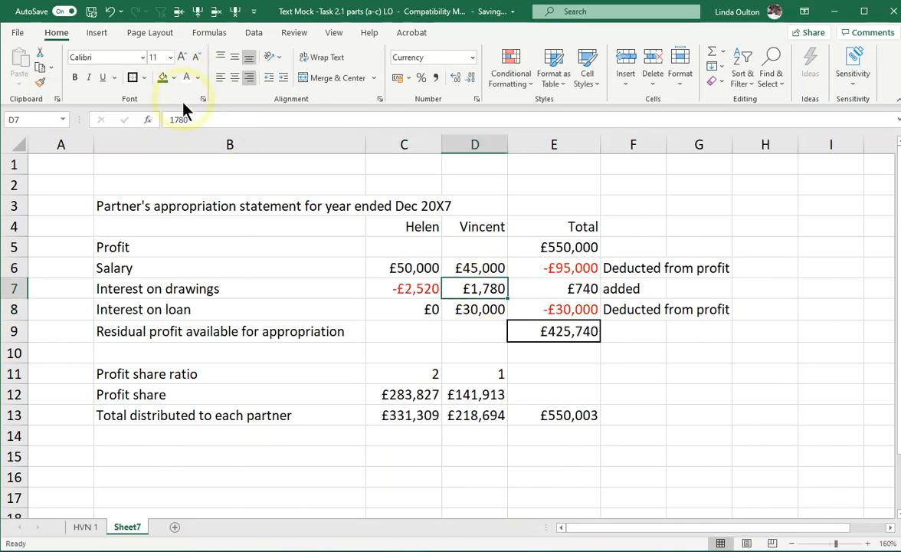
{"action": "left_click", "coordinate": [166, 118]}
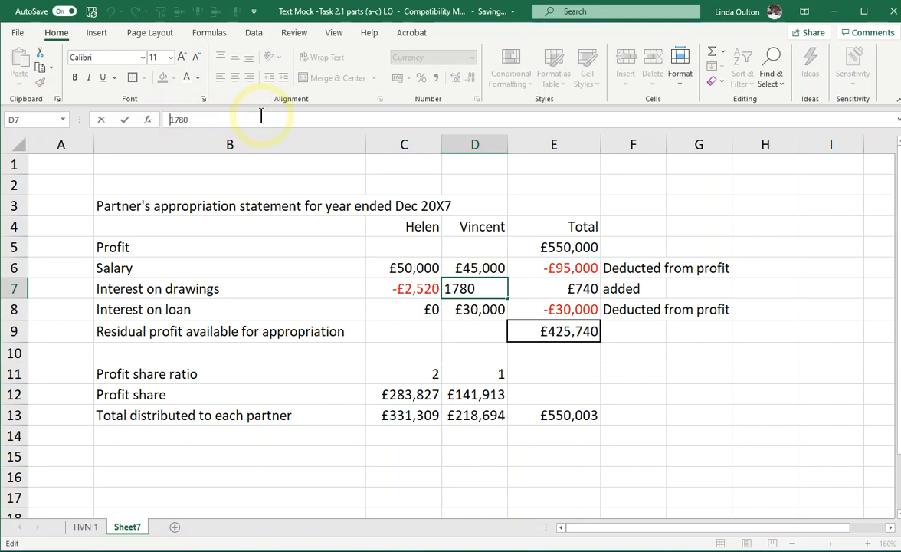
{"action": "type", "text": "-"}
{"action": "key", "text": "Return"}
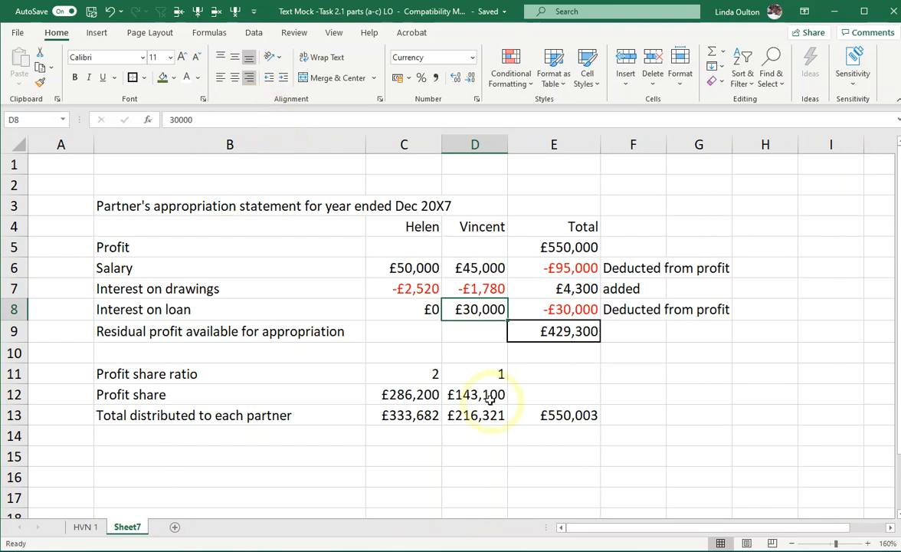
Replace the ratio reference in the first partner's profit share so that C12 reads =$E$9/3*2
{"action": "left_click_drag", "start_coordinate": [413, 373], "coordinate": [465, 374]}
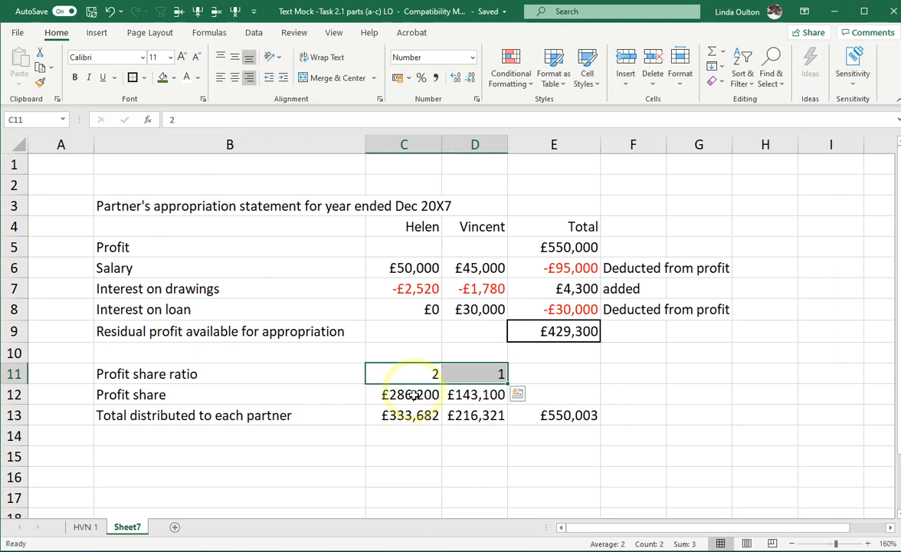
{"action": "left_click", "coordinate": [388, 389]}
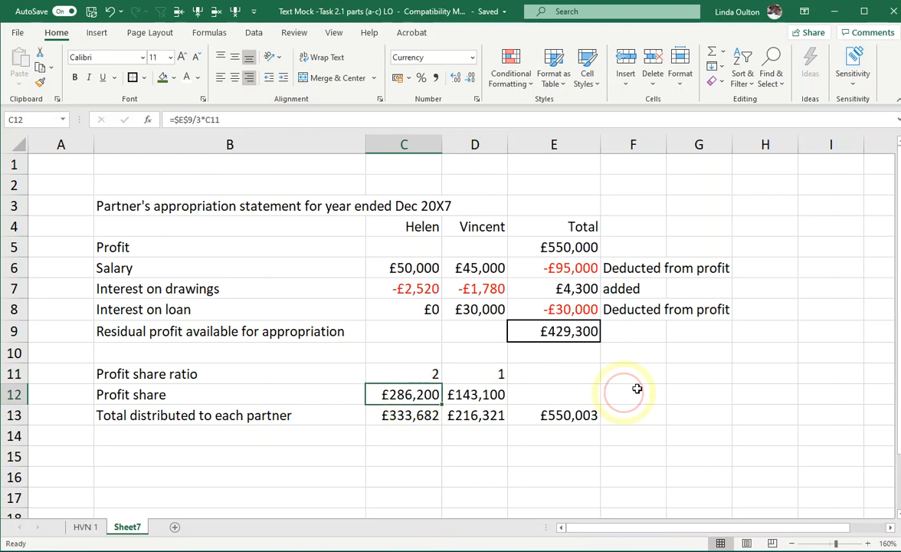
{"action": "double_click", "coordinate": [212, 119]}
{"action": "type", "text": "2"}
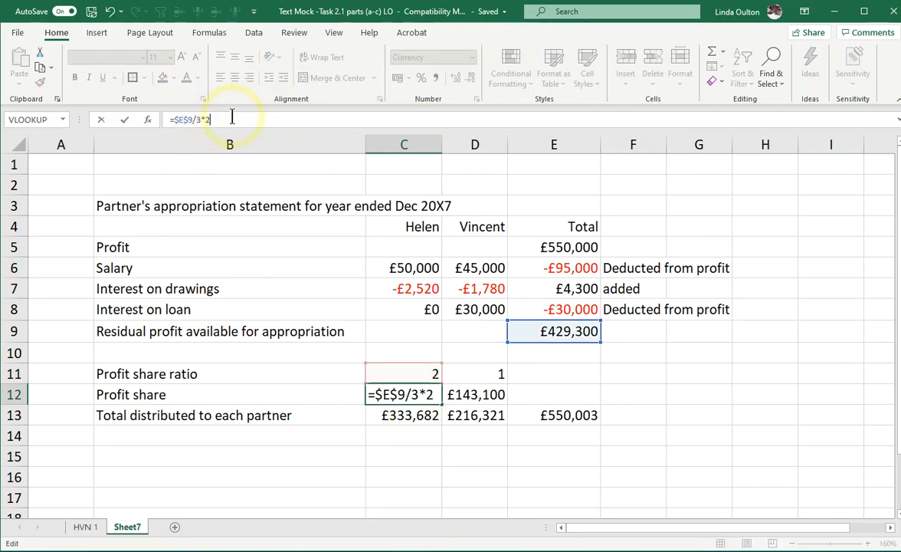
{"action": "key", "text": "Return"}
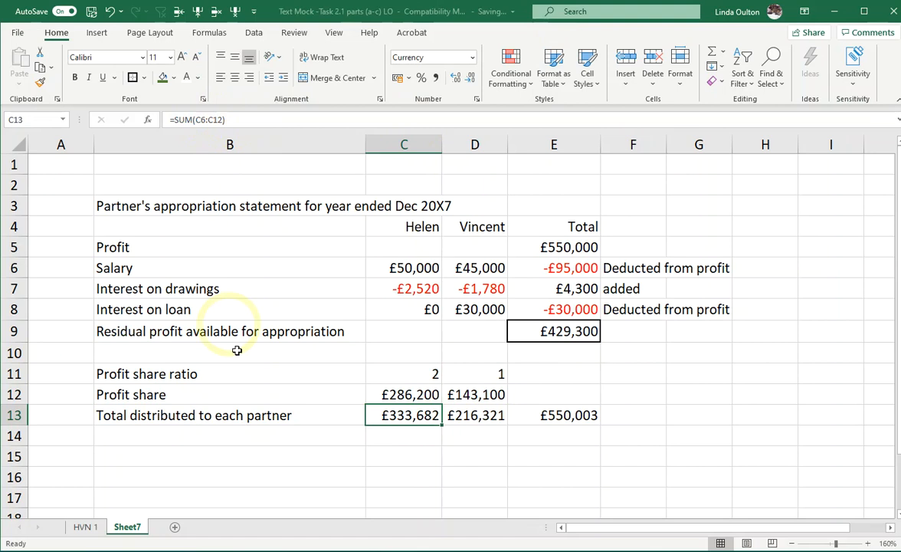
Replace the ratio reference in the second partner's profit share so that D12 reads =$E$9/3*1
{"action": "left_click", "coordinate": [495, 394]}
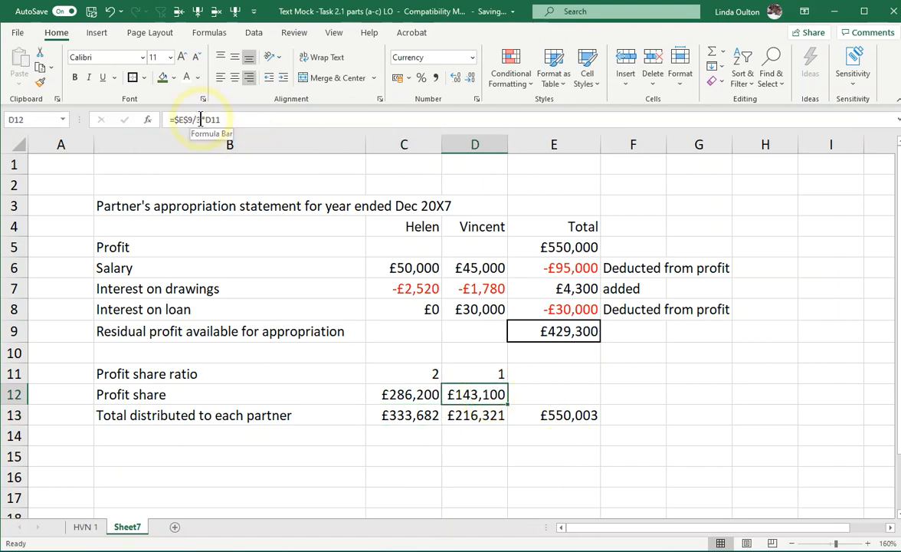
{"action": "mouse_move", "coordinate": [200, 119]}
{"action": "left_mouse_down"}
{"action": "mouse_move", "coordinate": [230, 116]}
{"action": "mouse_move", "coordinate": [217, 115]}
{"action": "left_mouse_up"}
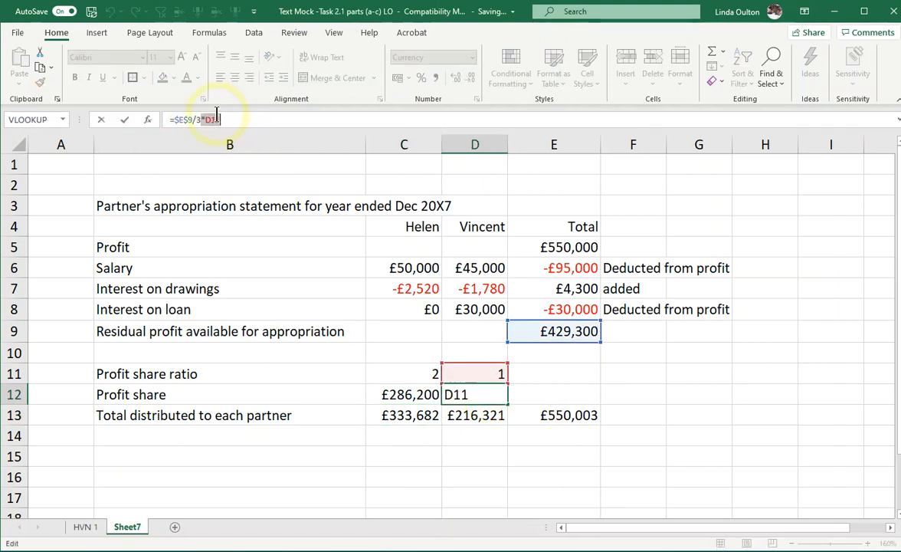
{"action": "key", "text": "BackSpace"}
{"action": "type", "text": "1"}
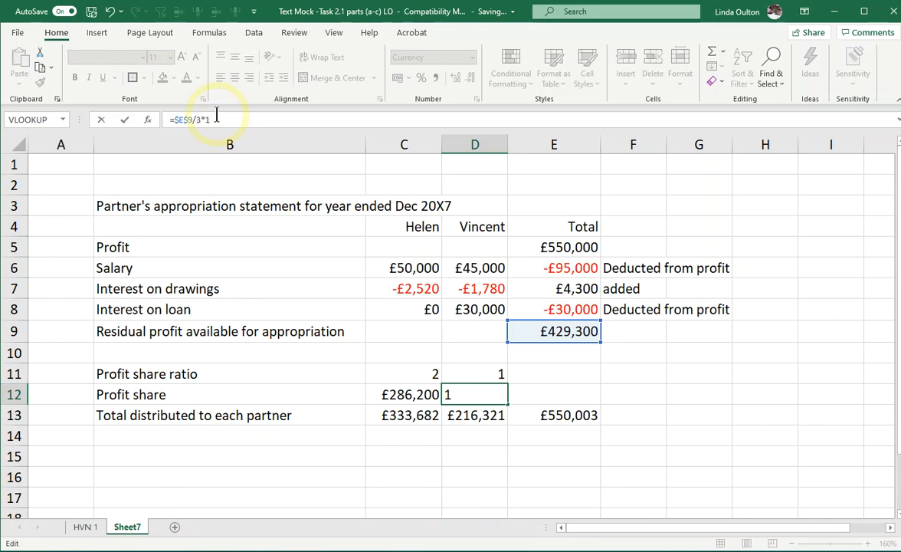
{"action": "key", "text": "Return"}
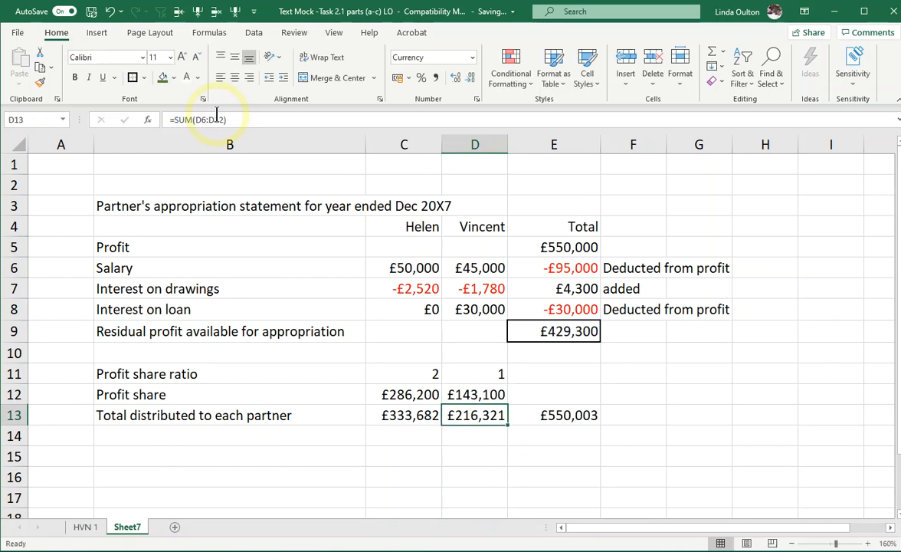
Delete the profit share ratio row and compare the overall total distributed with the profit in E5
{"action": "right_click", "coordinate": [14, 373]}
{"action": "left_click", "coordinate": [69, 267]}
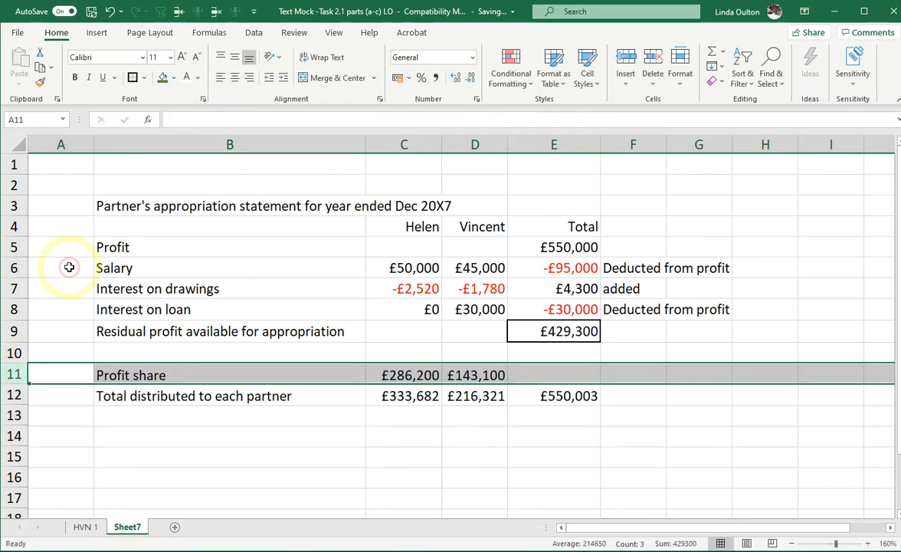
{"action": "left_click", "coordinate": [552, 438]}
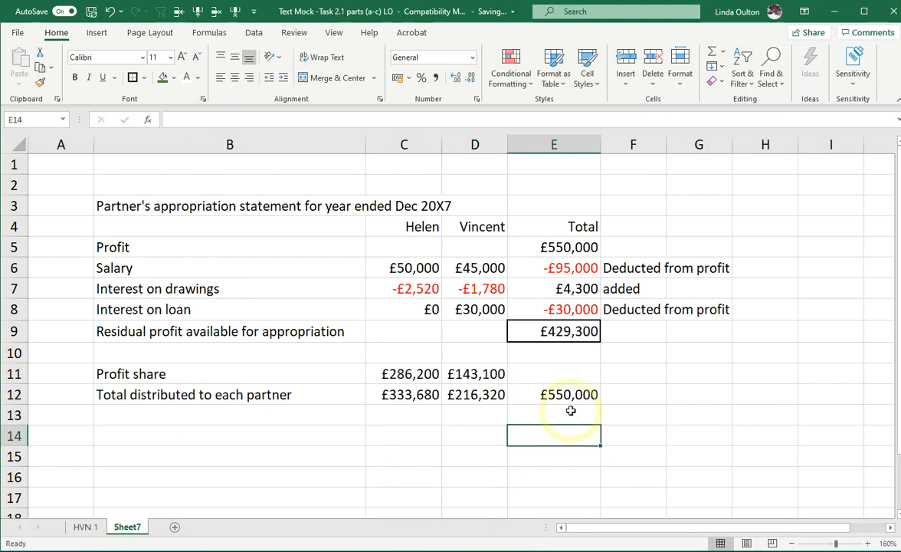
{"action": "left_click", "coordinate": [572, 246]}
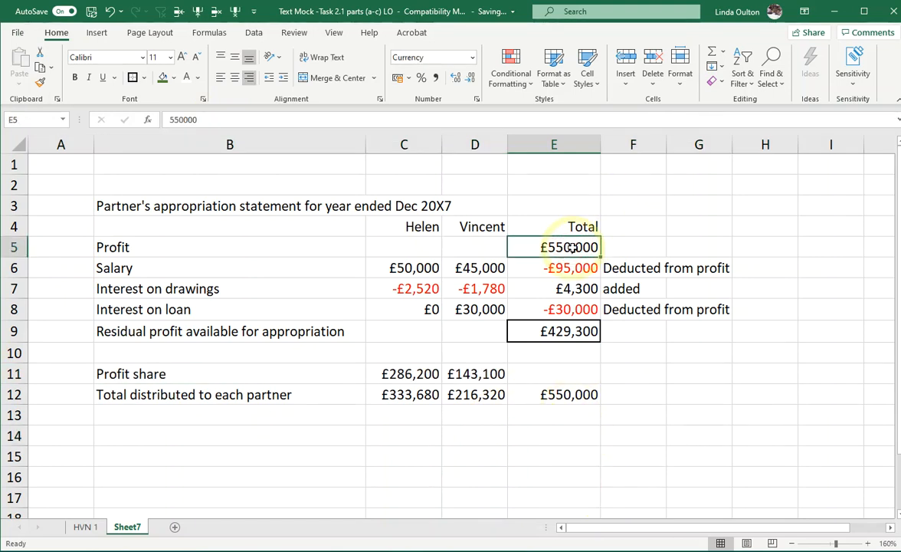
{"action": "left_click", "coordinate": [571, 394]}
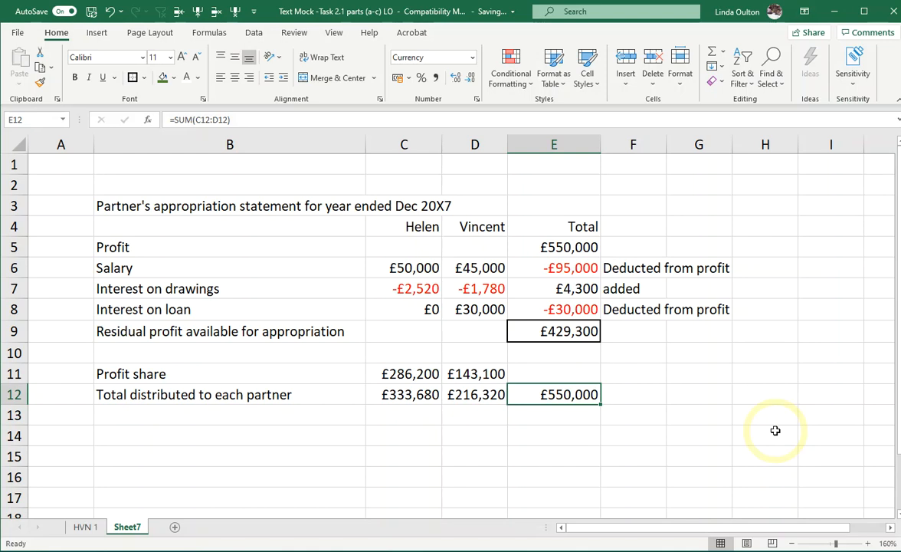
Clear the deducted and added notes beside the totals in F6:F10
{"action": "left_click_drag", "start_coordinate": [637, 270], "coordinate": [632, 357]}
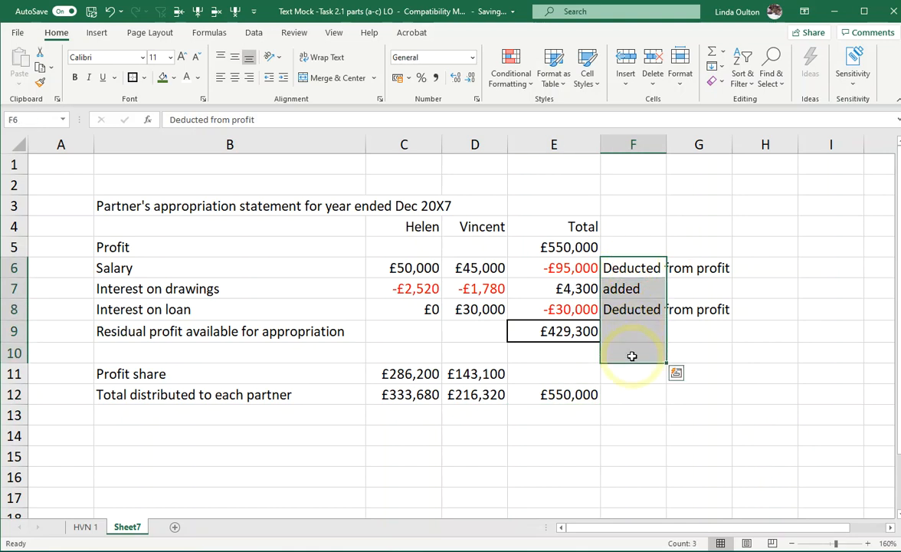
{"action": "key", "text": "Delete"}
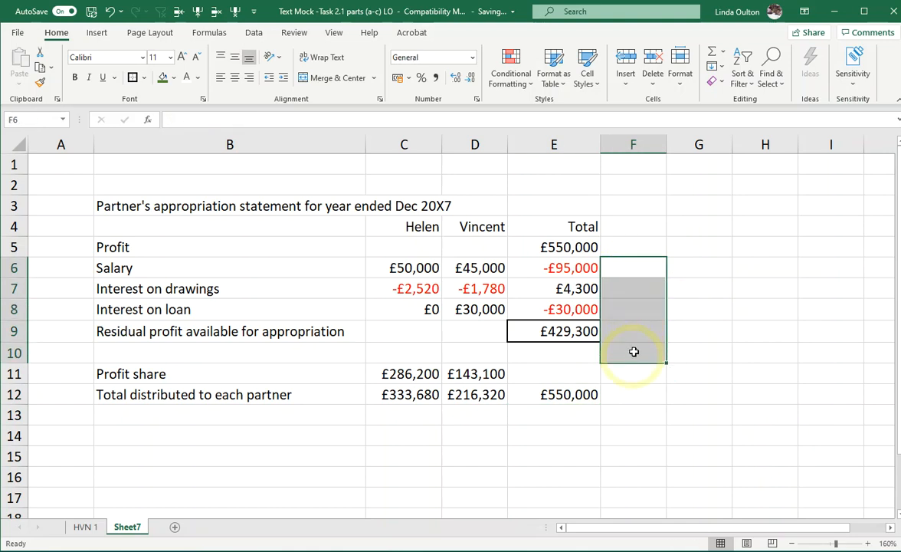
{"action": "left_click", "coordinate": [709, 352]}
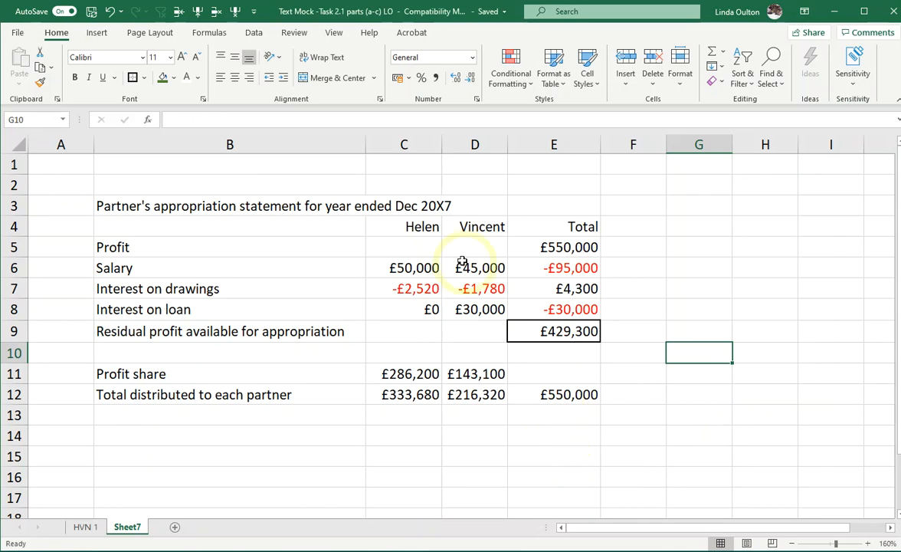
Clear both partners' typed interest on drawings amounts from C7 and D7
{"action": "left_click", "coordinate": [412, 293]}
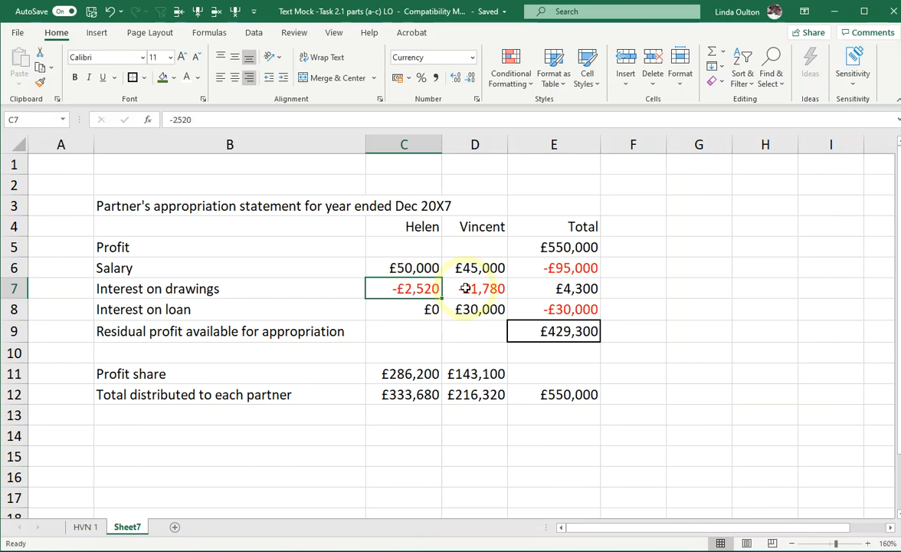
{"action": "left_click", "coordinate": [465, 289]}
{"action": "key", "text": "Left"}
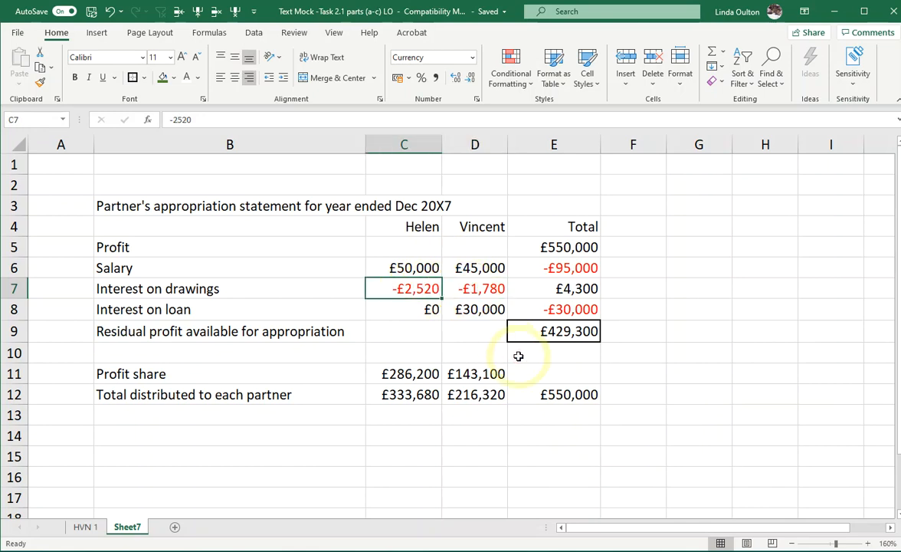
{"action": "key", "text": "Delete"}
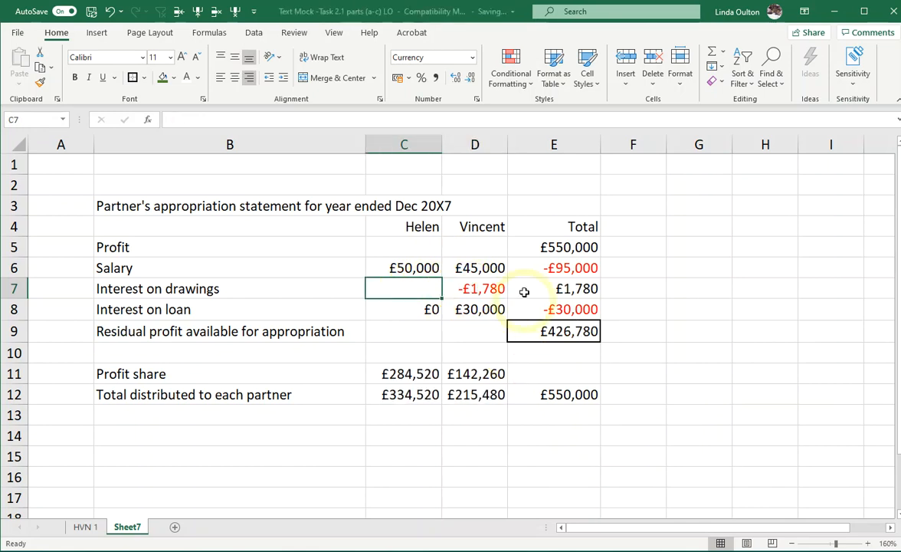
{"action": "left_click", "coordinate": [469, 289]}
{"action": "key", "text": "Delete"}
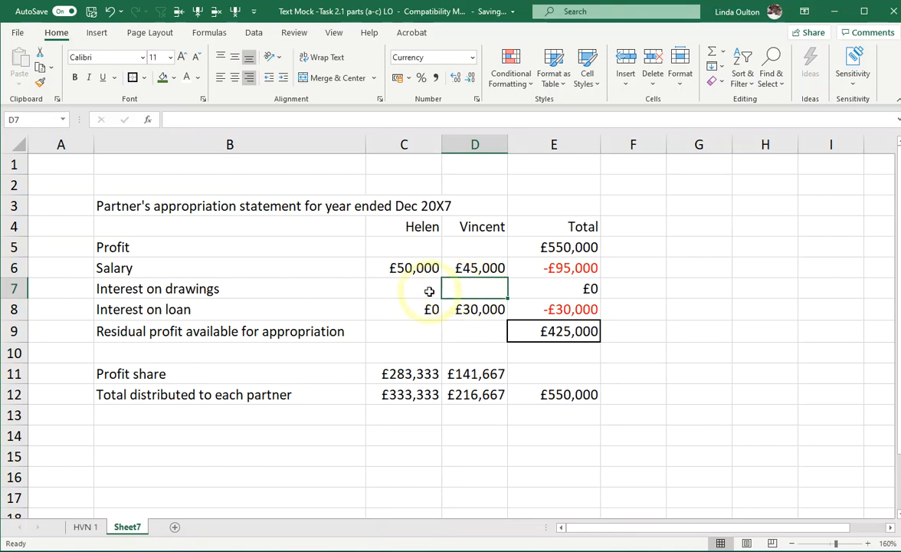
Link the first partner's interest on drawings in C7 to the interest total in D18 of sheet HVN 1
{"action": "key", "text": "Left"}
{"action": "type", "text": "="}
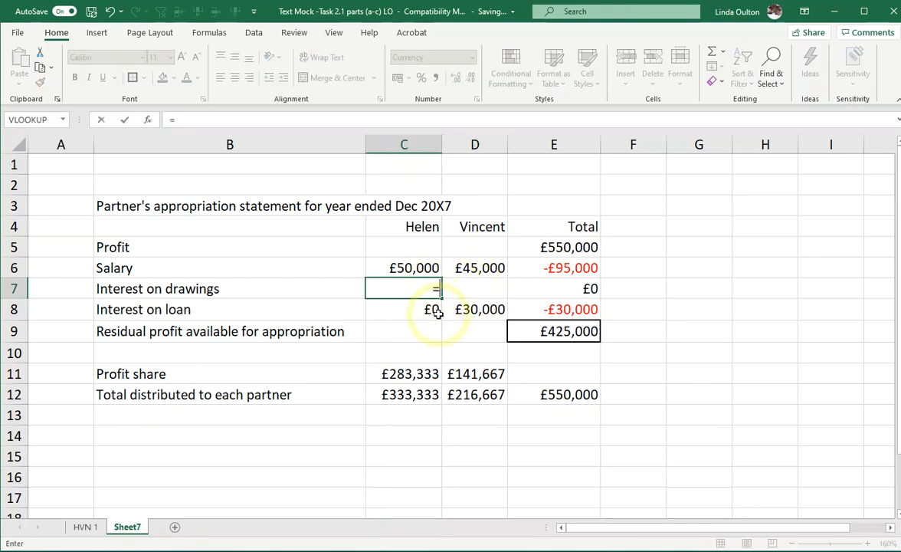
{"action": "left_click", "coordinate": [86, 528]}
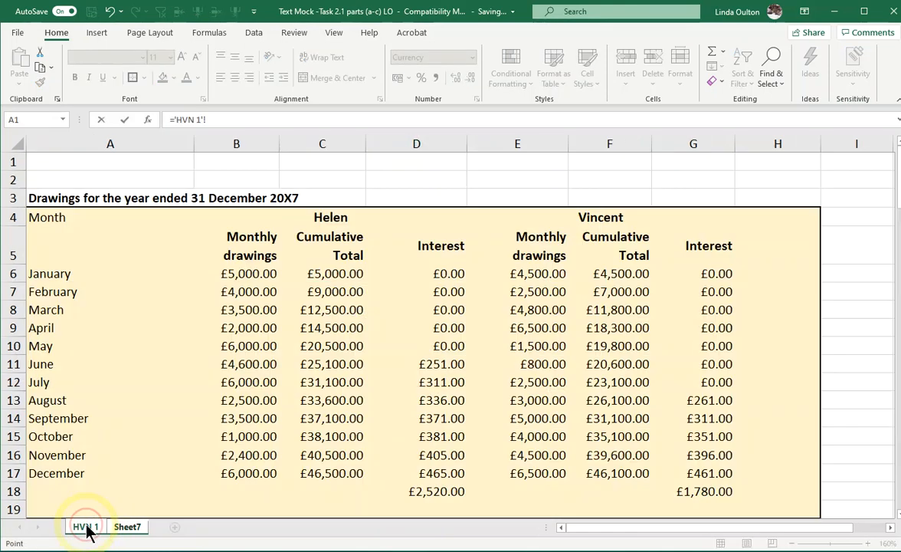
{"action": "left_click", "coordinate": [430, 492]}
{"action": "key", "text": "Return"}
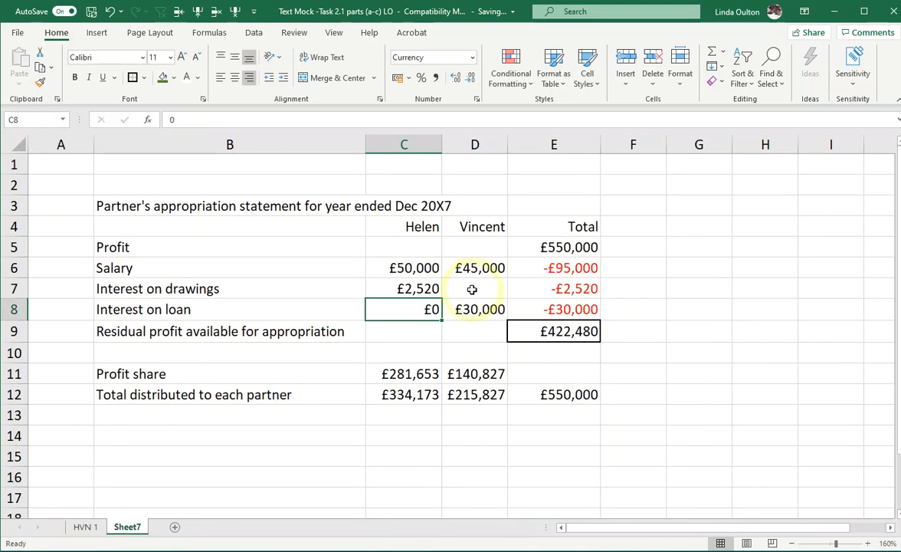
Link the second partner's interest on drawings in D7 to the interest total in G18 of sheet HVN 1
{"action": "left_click", "coordinate": [472, 289]}
{"action": "type", "text": "="}
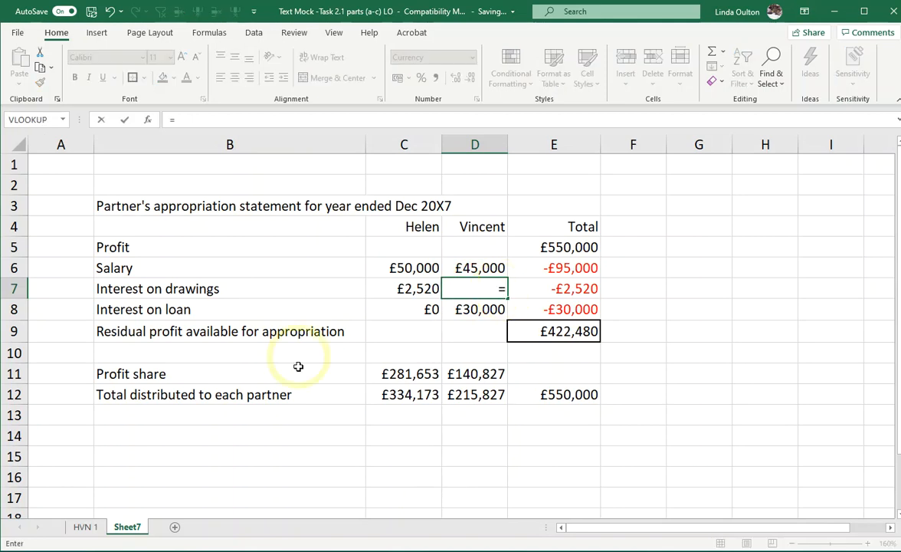
{"action": "left_click", "coordinate": [89, 527]}
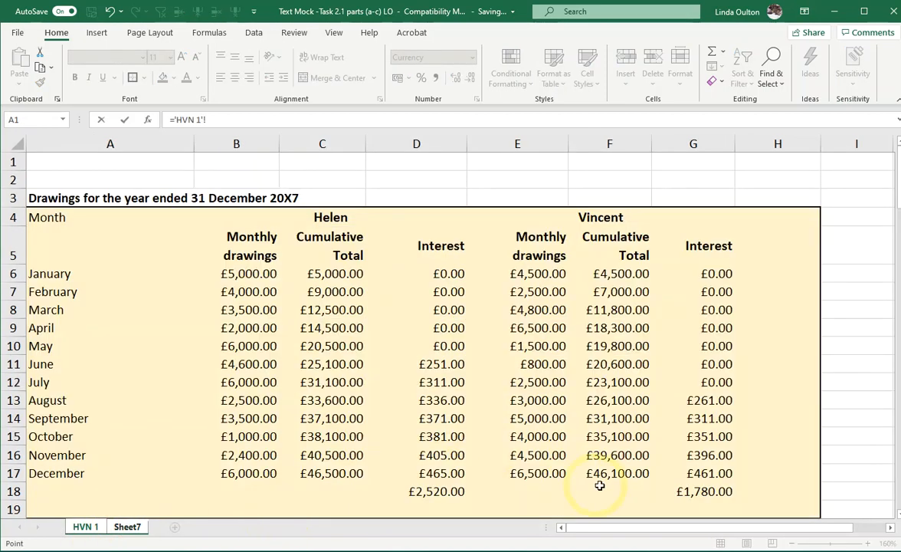
{"action": "left_click", "coordinate": [701, 491]}
{"action": "key", "text": "Return"}
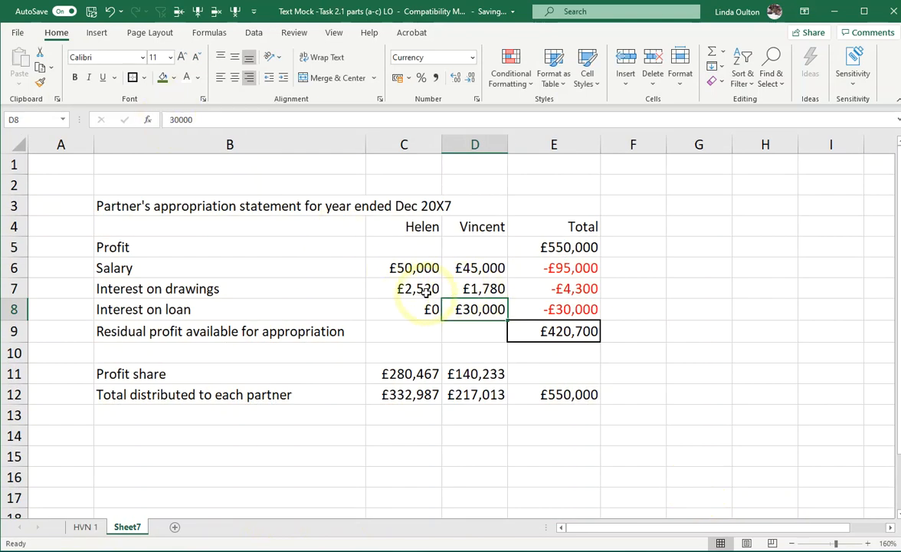
Make both partners' interest on drawings negative by multiplying the linked formulas in C7 and D7 by -1
{"action": "left_click", "coordinate": [425, 292]}
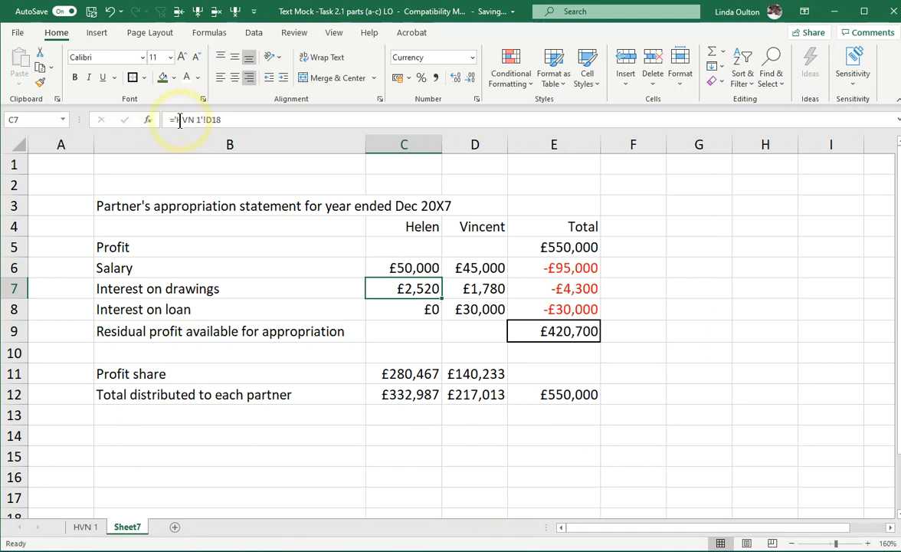
{"action": "left_click", "coordinate": [235, 118]}
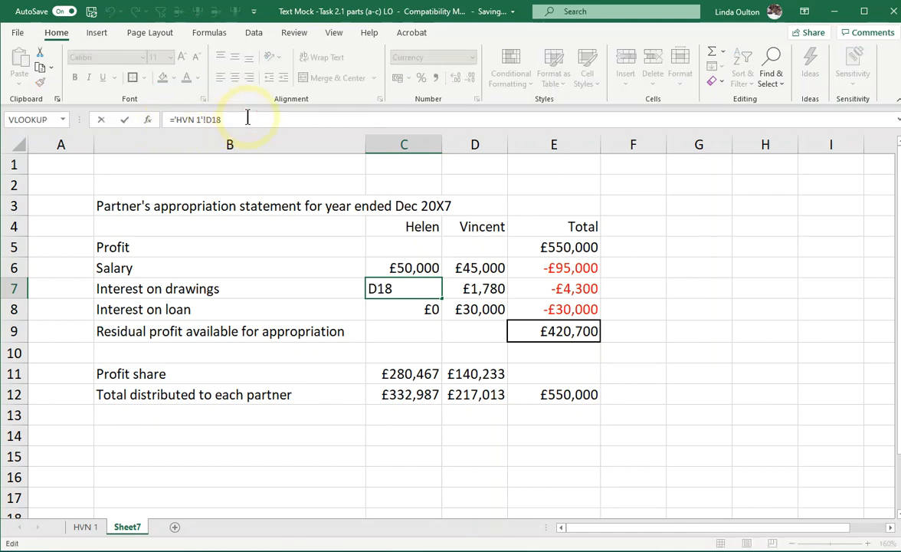
{"action": "type", "text": "*-1"}
{"action": "key", "text": "Return"}
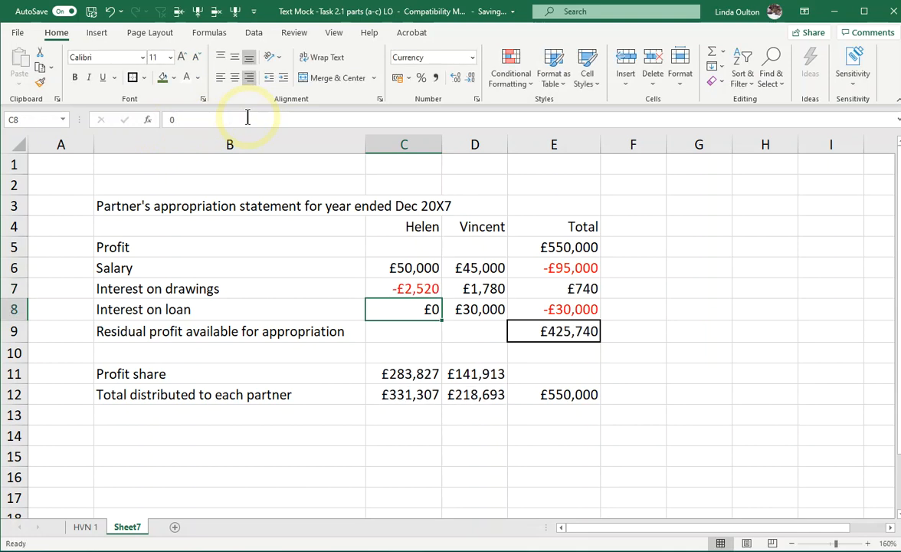
{"action": "left_click", "coordinate": [467, 288]}
{"action": "left_click", "coordinate": [227, 119]}
{"action": "type", "text": "*-1"}
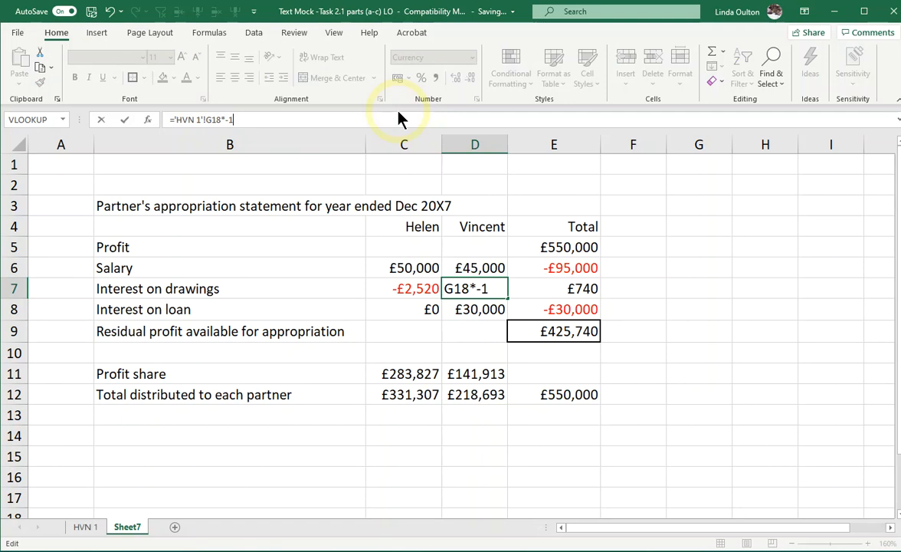
{"action": "key", "text": "Return"}
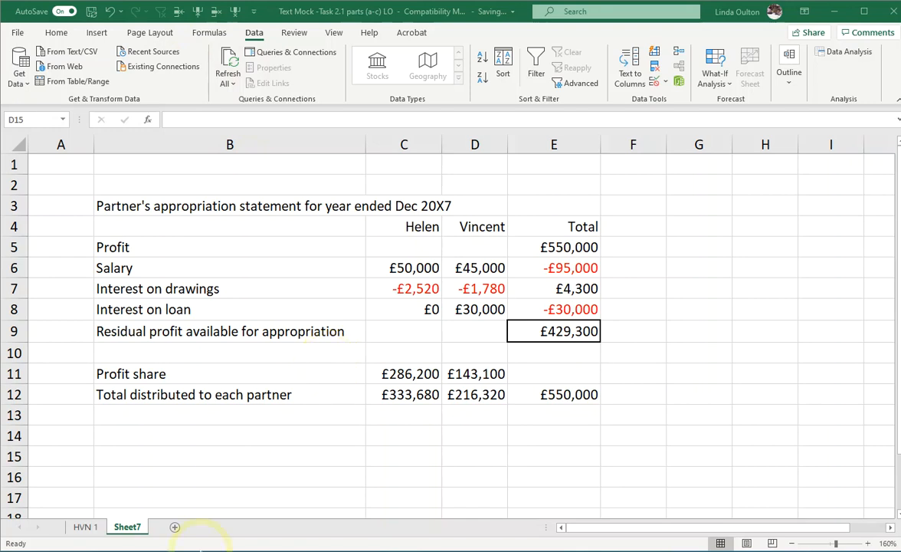
{"action": "left_click", "coordinate": [176, 527]}
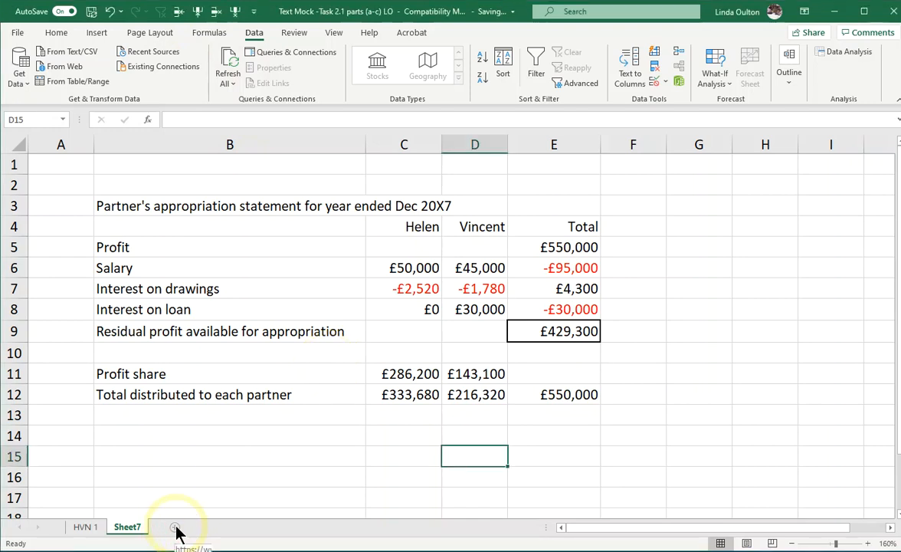
{"action": "left_click", "coordinate": [175, 527]}
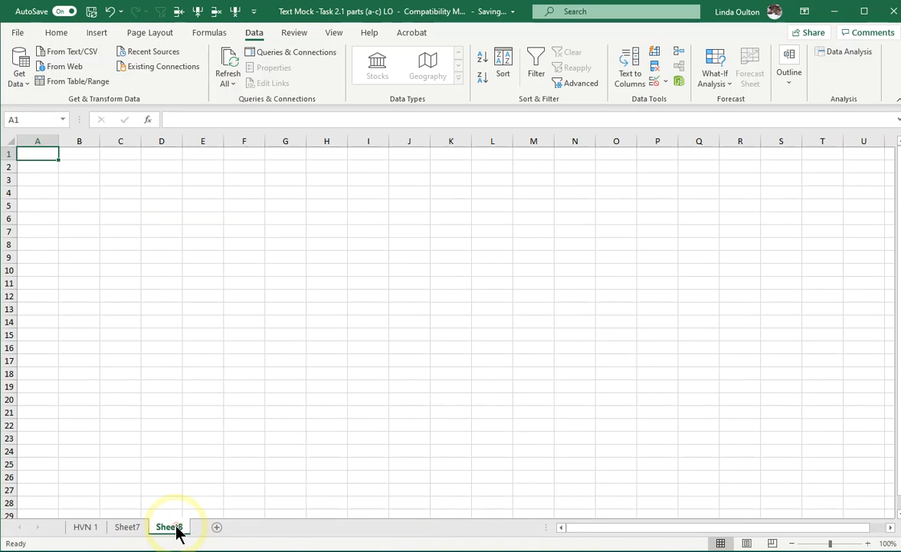
{"action": "right_click", "coordinate": [176, 528]}
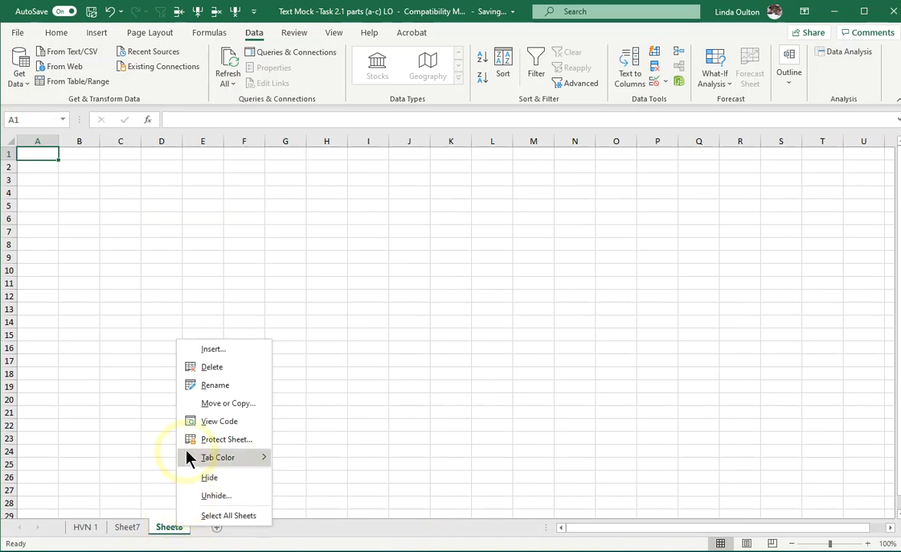
{"action": "left_click", "coordinate": [200, 372]}
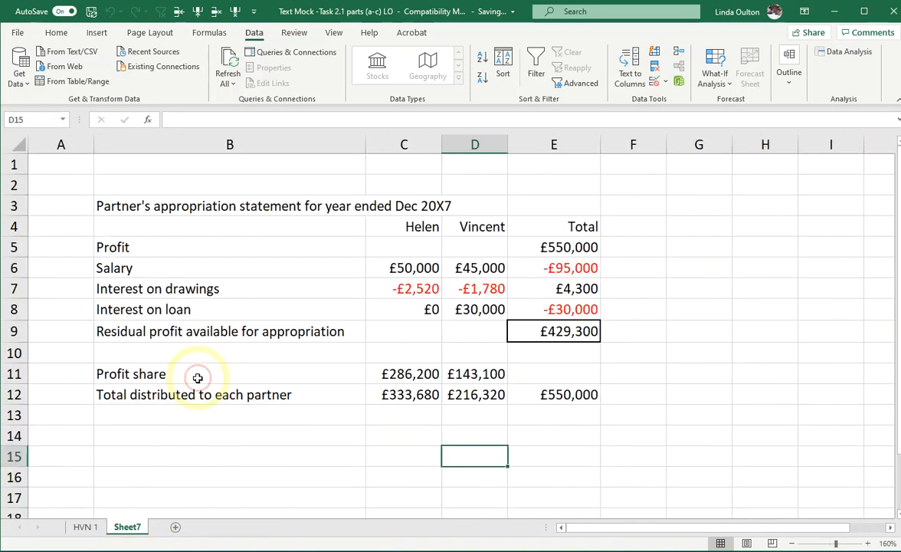
Add a new worksheet after Sheet7 and name it Goalseek
{"action": "left_click", "coordinate": [175, 529]}
{"action": "right_click", "coordinate": [171, 529]}
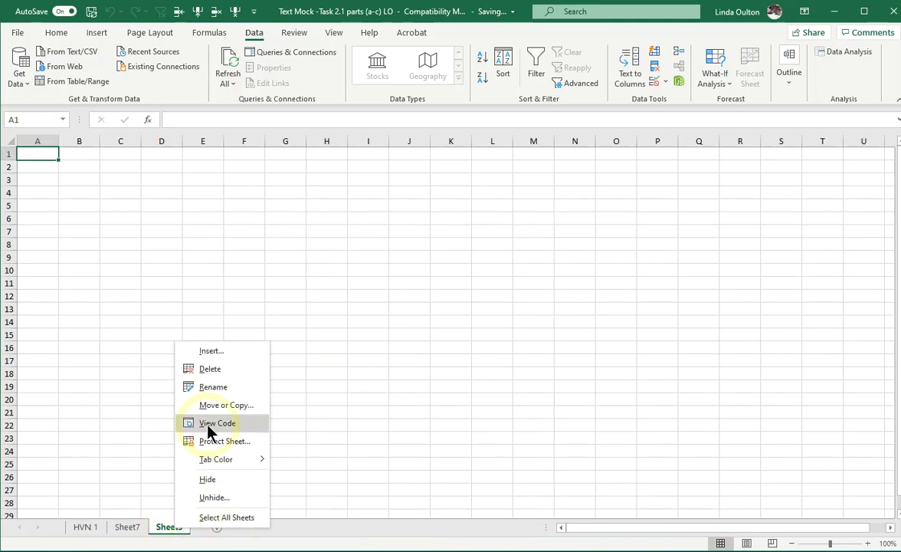
{"action": "left_click", "coordinate": [213, 387]}
{"action": "type", "text": "Goalseek"}
{"action": "key", "text": "Return"}
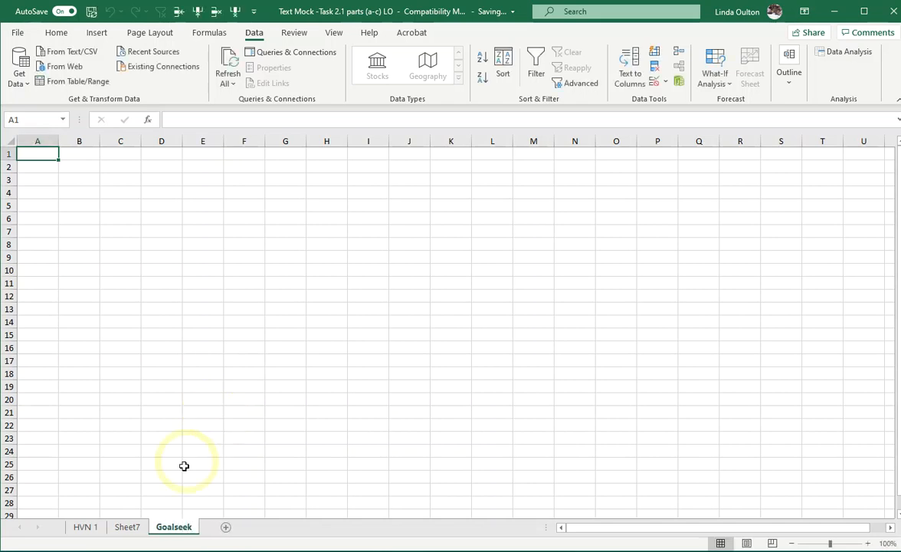
Try a Goal Seek on Sheet7 that sets the first partner's total in C12 to 350000 by changing the profit in E5
{"action": "left_click", "coordinate": [142, 528]}
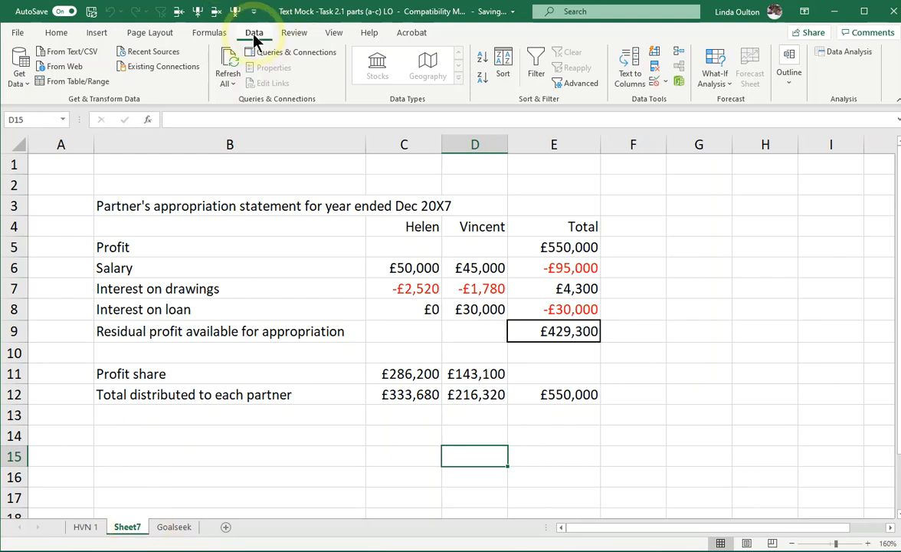
{"action": "left_click", "coordinate": [719, 83]}
{"action": "left_click", "coordinate": [734, 120]}
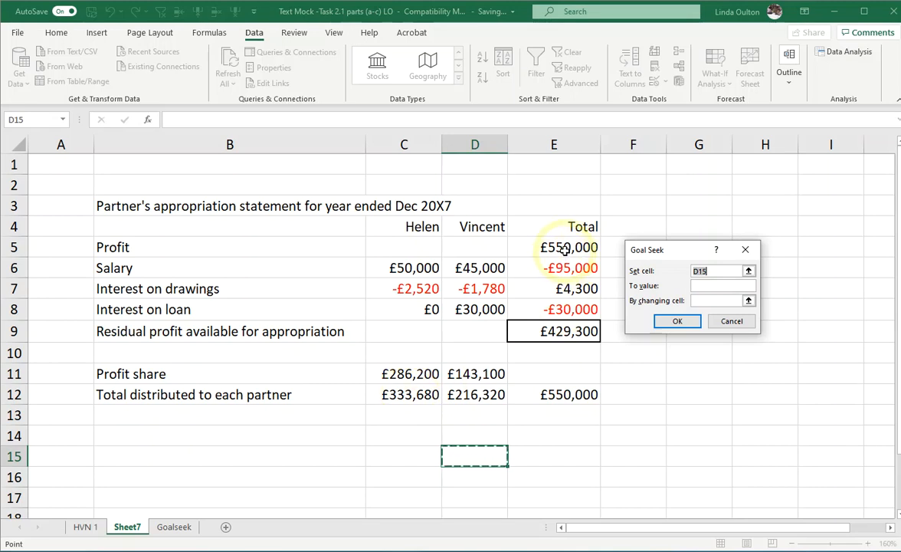
{"action": "left_click_drag", "start_coordinate": [714, 272], "coordinate": [692, 275]}
{"action": "left_click", "coordinate": [414, 395]}
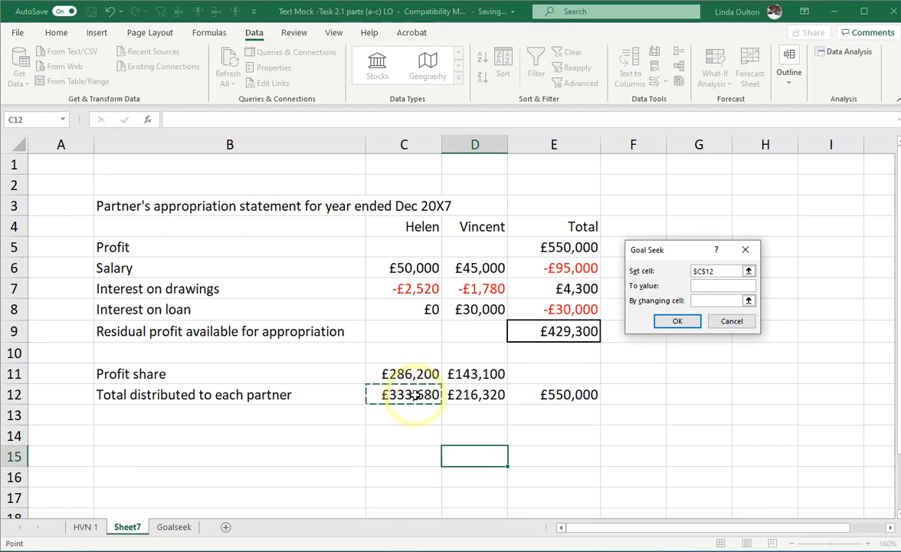
{"action": "left_click", "coordinate": [728, 285]}
{"action": "type", "text": "350"}
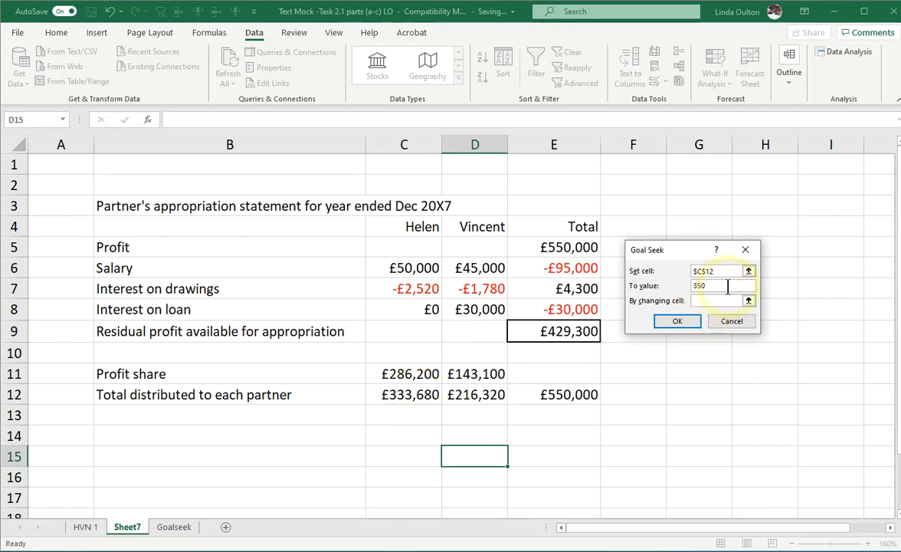
{"action": "type", "text": "000"}
{"action": "key", "text": "Tab"}
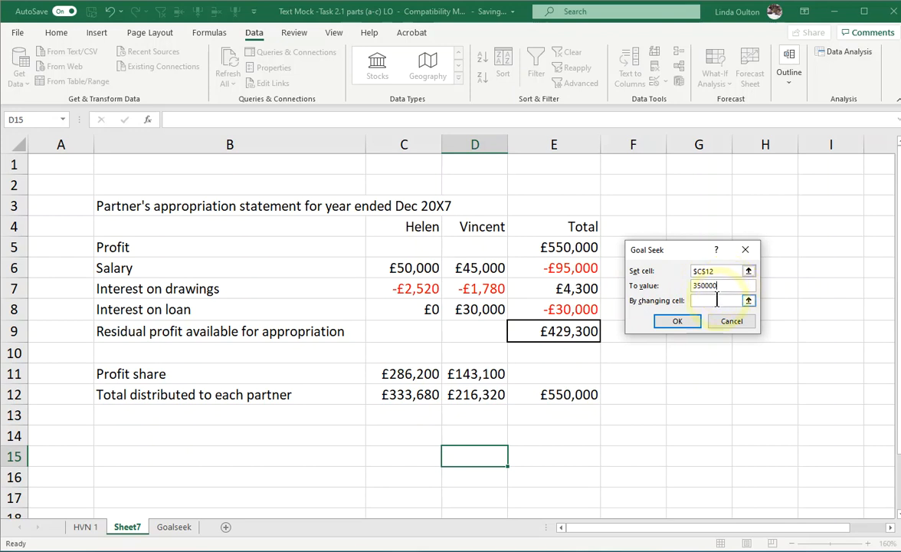
{"action": "left_click", "coordinate": [571, 247]}
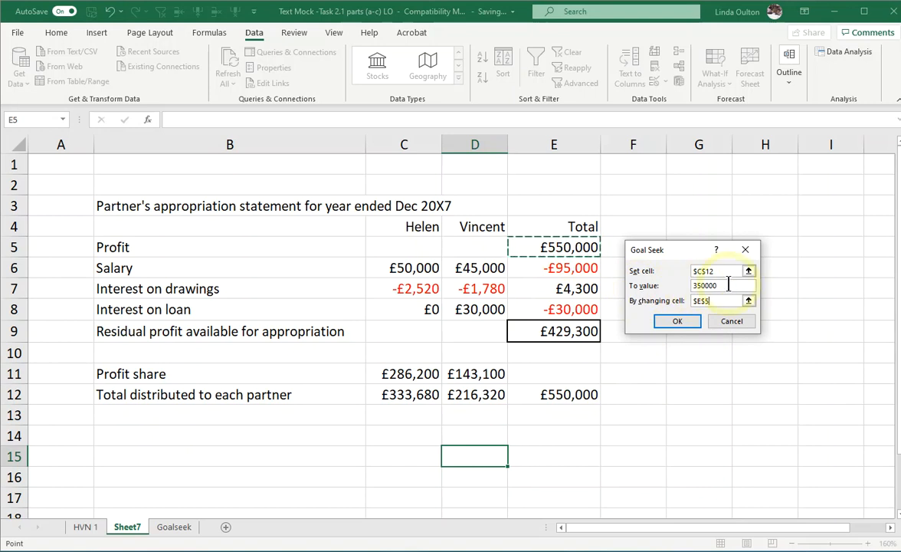
{"action": "left_click", "coordinate": [676, 322]}
{"action": "left_click_drag", "start_coordinate": [673, 245], "coordinate": [701, 249]}
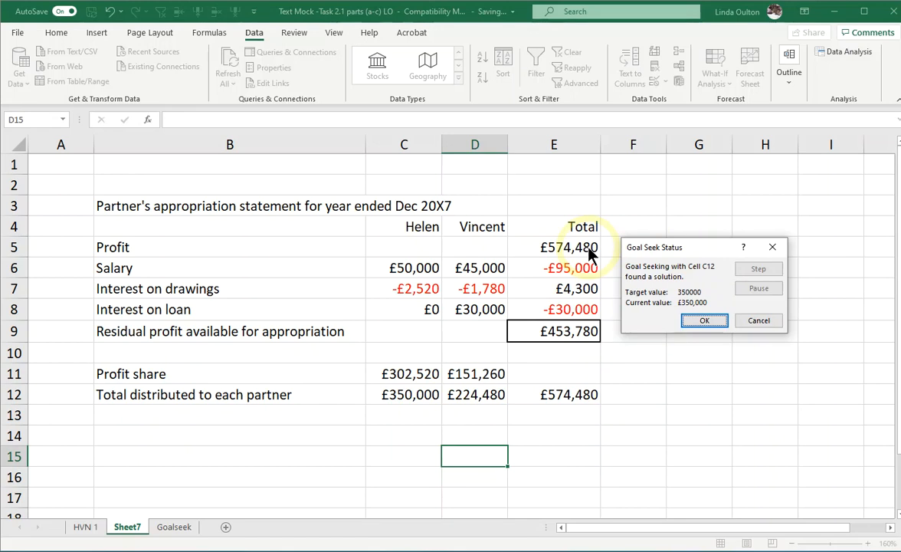
{"action": "left_click", "coordinate": [763, 322]}
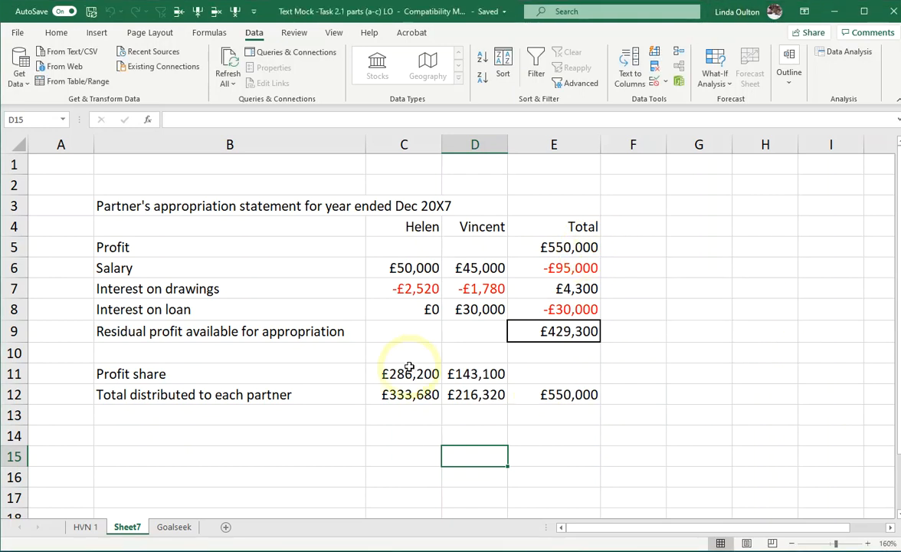
Set up Goal Seek with C12 as the set cell, 350000 as the target value and E5 as the changing cell
{"action": "left_click", "coordinate": [712, 86]}
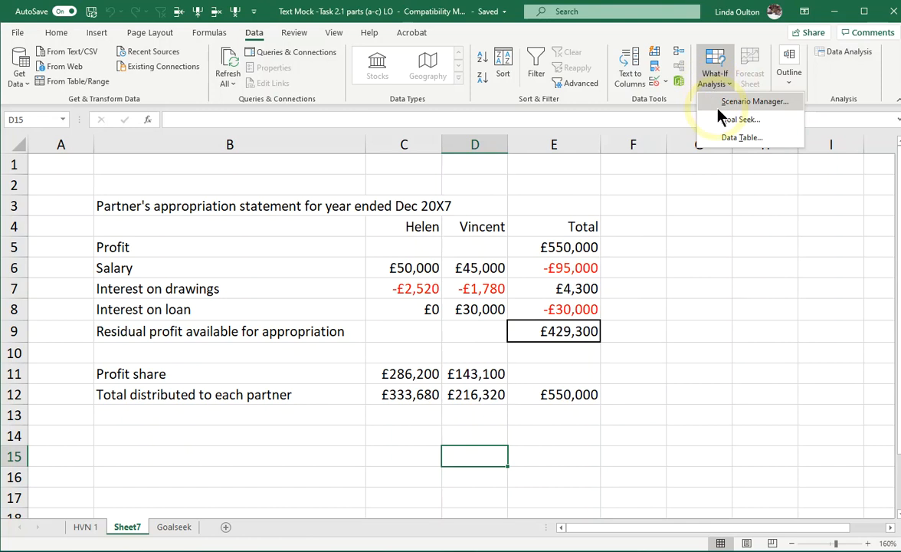
{"action": "left_click", "coordinate": [720, 120]}
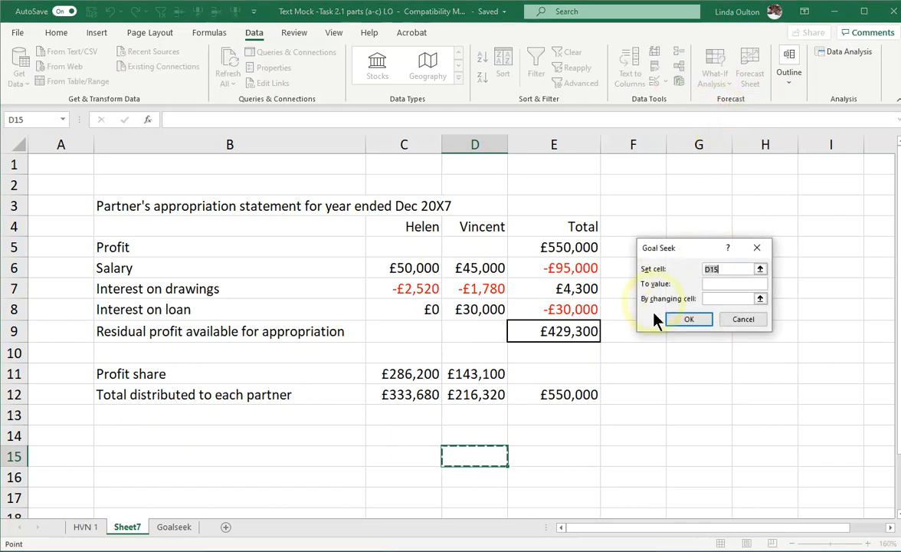
{"action": "left_click", "coordinate": [398, 394]}
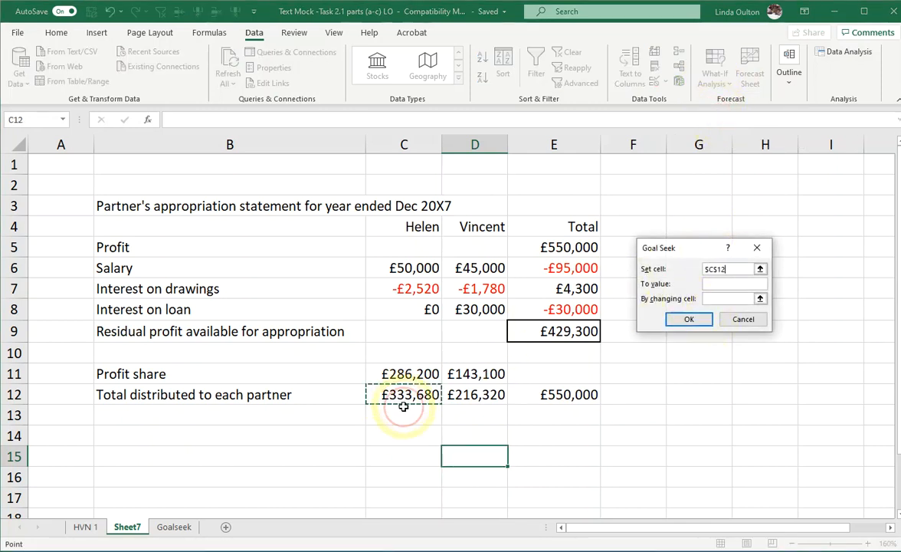
{"action": "left_click", "coordinate": [756, 283]}
{"action": "type", "text": "350000"}
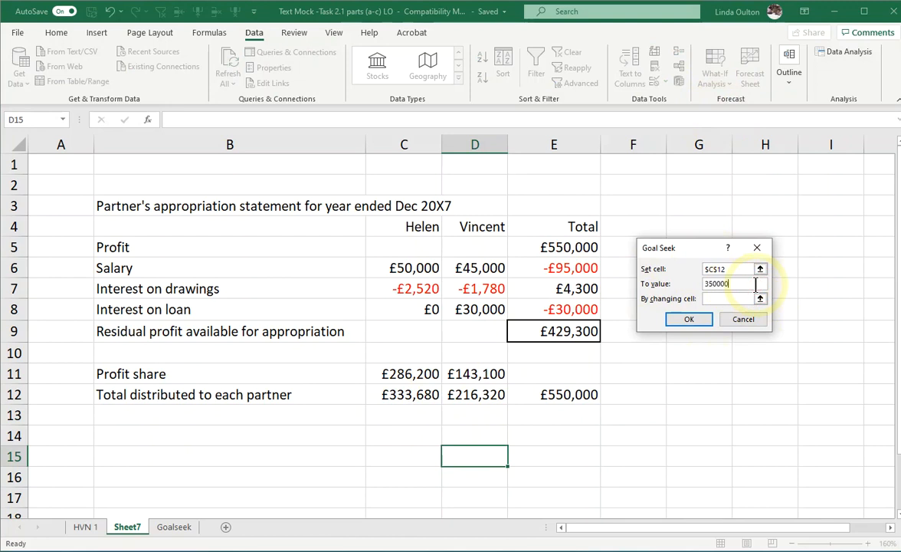
{"action": "left_click", "coordinate": [727, 298]}
{"action": "left_click", "coordinate": [595, 251]}
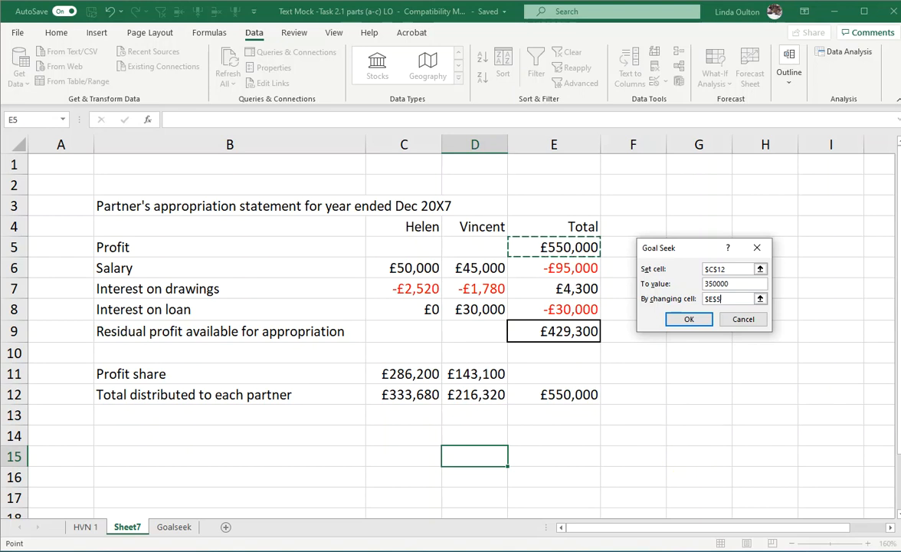
Switch to Snipping Tool and capture the appropriation statement together with the filled-in Goal Seek dialog
{"action": "key", "text": "super"}
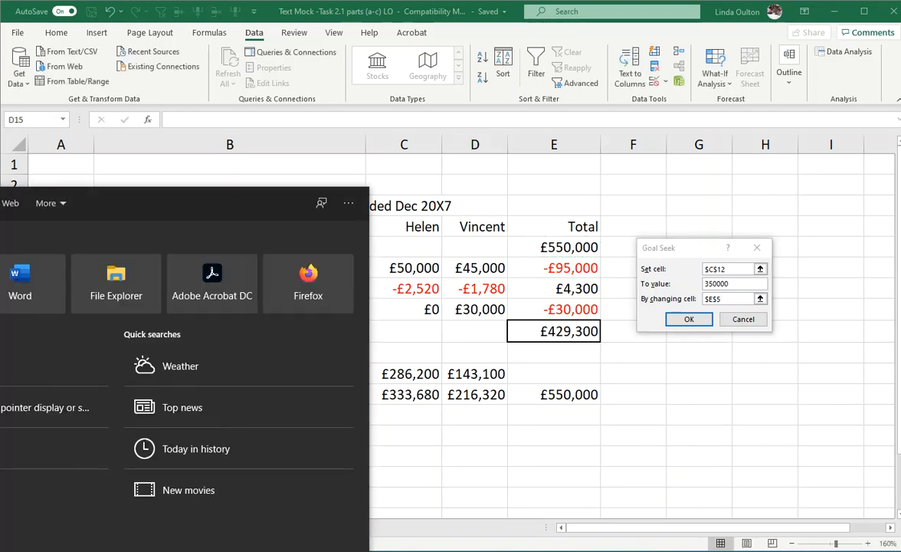
{"action": "type", "text": "snipping"}
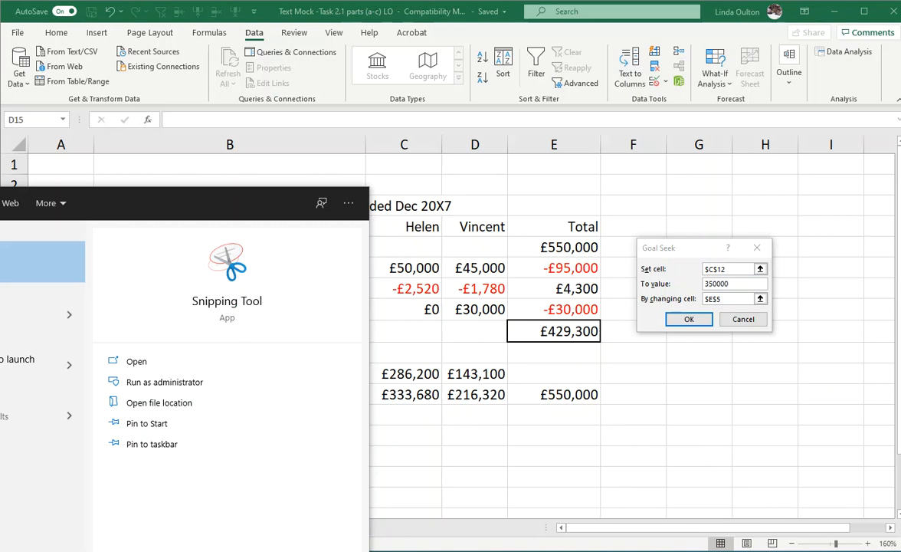
{"action": "key", "text": "Return"}
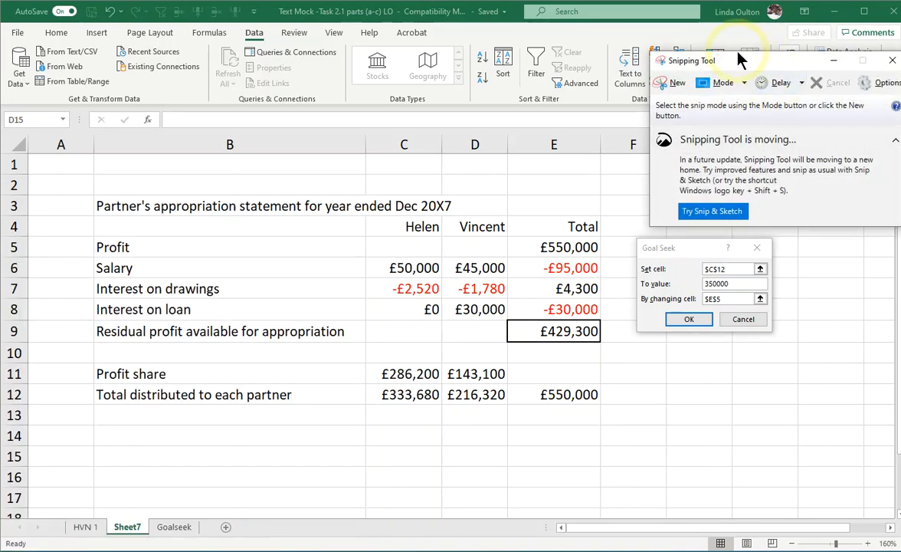
{"action": "left_click_drag", "start_coordinate": [737, 61], "coordinate": [695, 38]}
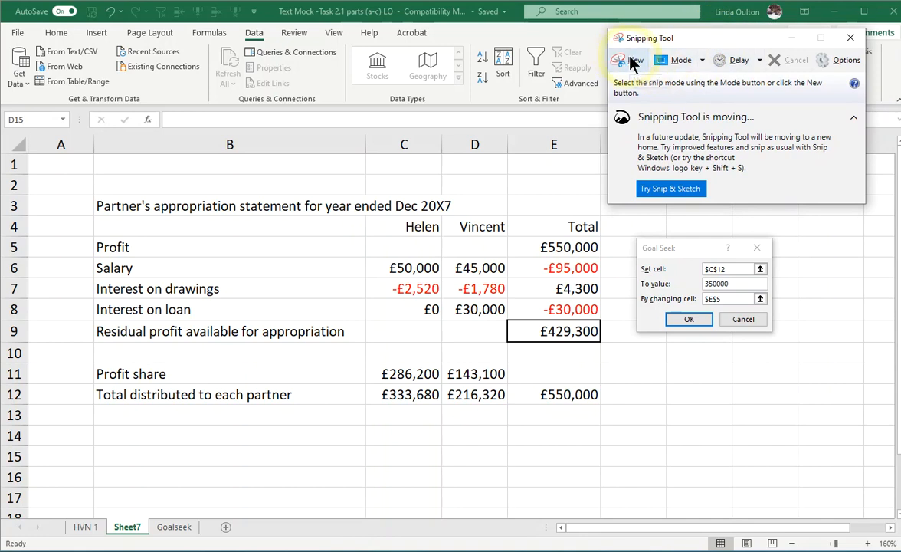
{"action": "left_click", "coordinate": [633, 63]}
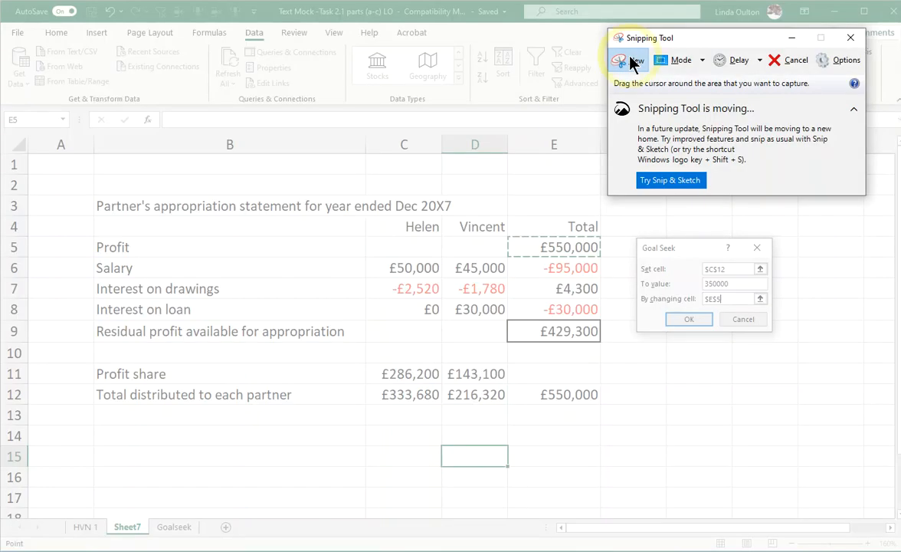
{"action": "left_click_drag", "start_coordinate": [61, 175], "coordinate": [799, 431]}
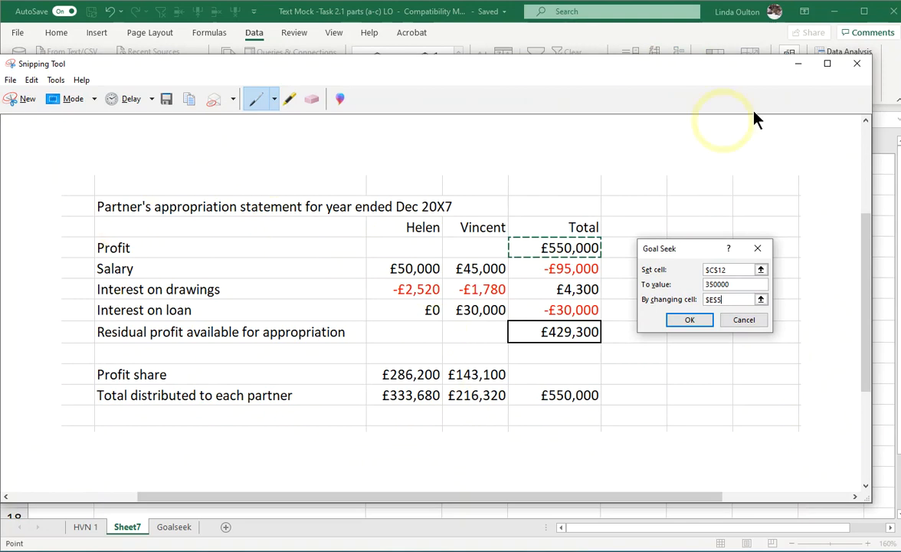
Return to the workbook, cancel the Goal Seek dialog and select cell B3 on the Goalseek sheet
{"action": "left_click", "coordinate": [798, 64]}
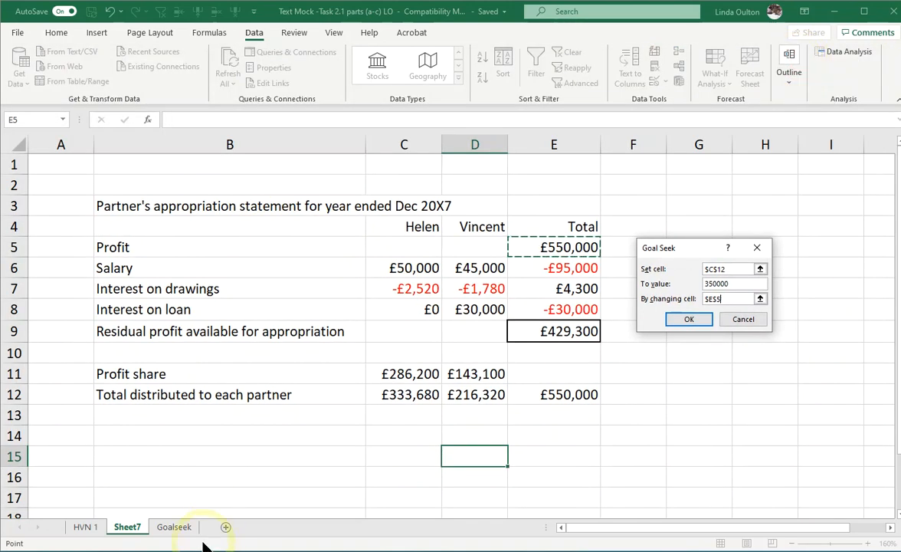
{"action": "left_click", "coordinate": [173, 527]}
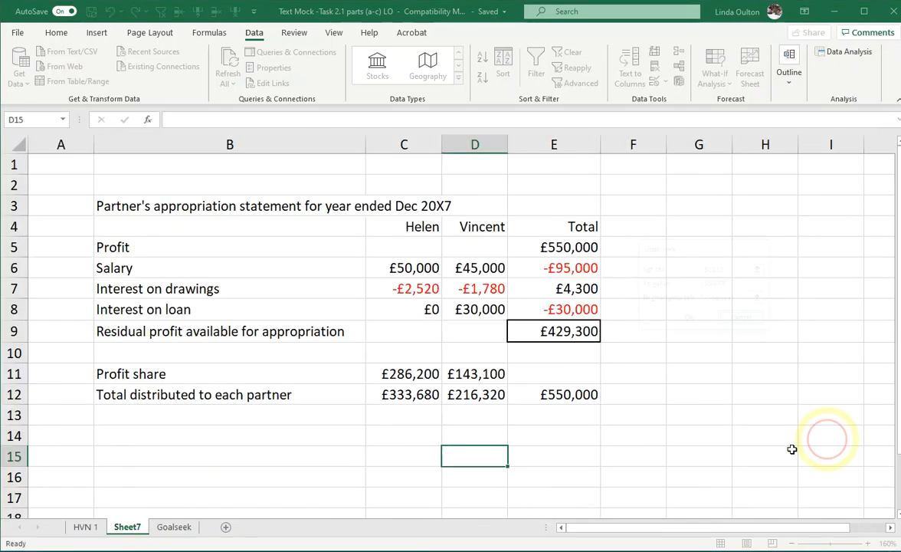
{"action": "left_click", "coordinate": [177, 534]}
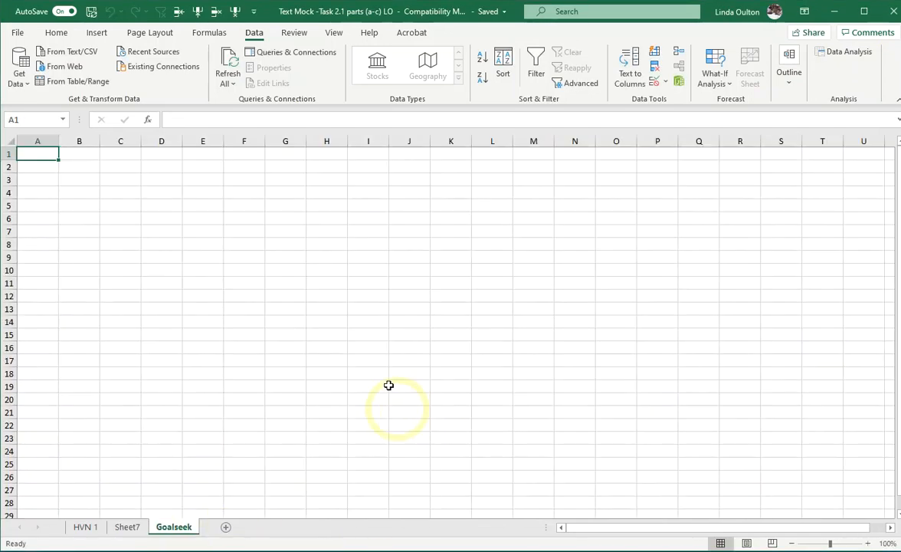
{"action": "left_click", "coordinate": [71, 177]}
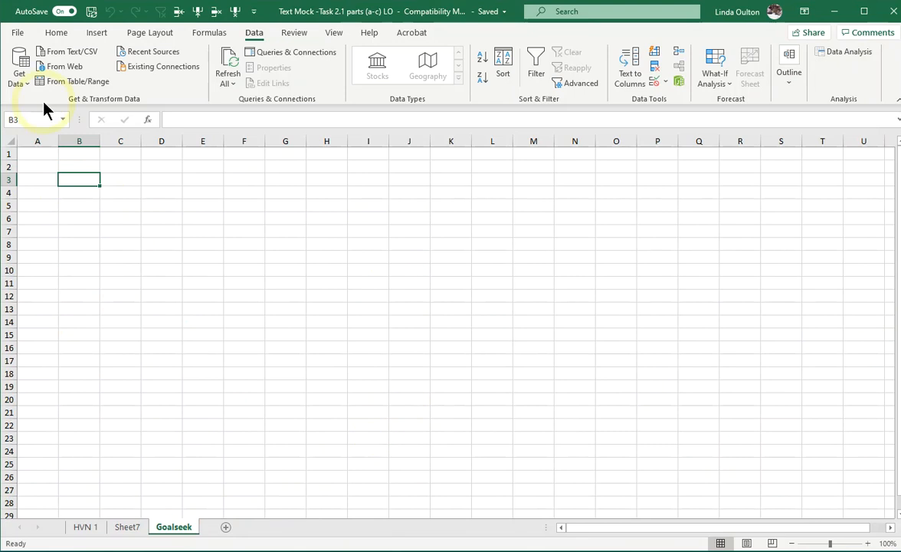
Try pasting the captured snip at B3 on the Goalseek sheet, and delete the picture
{"action": "left_click", "coordinate": [59, 34]}
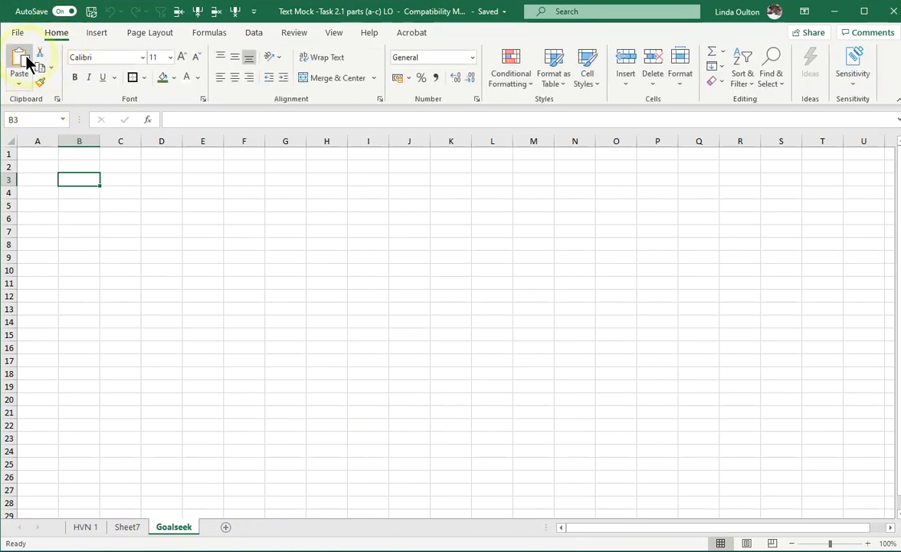
{"action": "left_click", "coordinate": [23, 61]}
{"action": "mouse_move", "coordinate": [371, 182]}
{"action": "left_mouse_down"}
{"action": "mouse_move", "coordinate": [361, 239]}
{"action": "mouse_move", "coordinate": [418, 189]}
{"action": "mouse_move", "coordinate": [398, 169]}
{"action": "mouse_move", "coordinate": [370, 168]}
{"action": "left_mouse_up"}
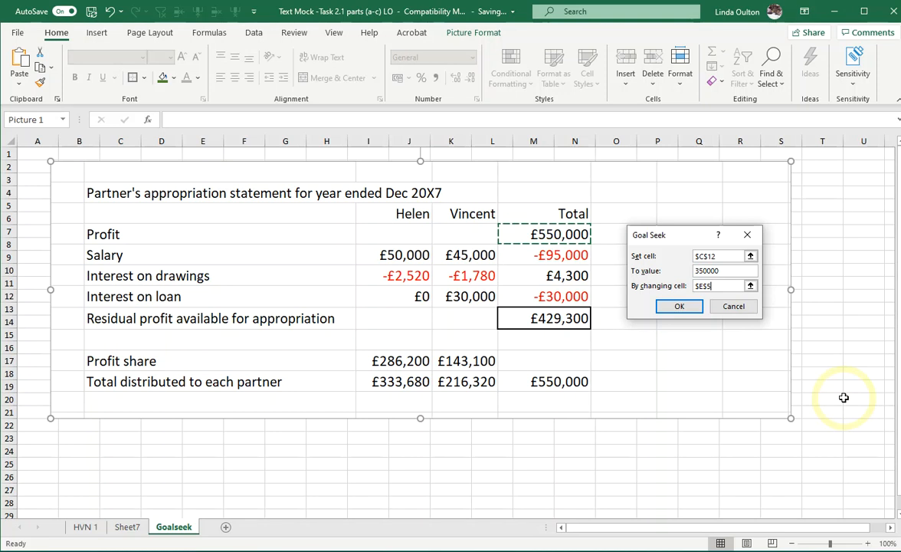
{"action": "key", "text": "Delete"}
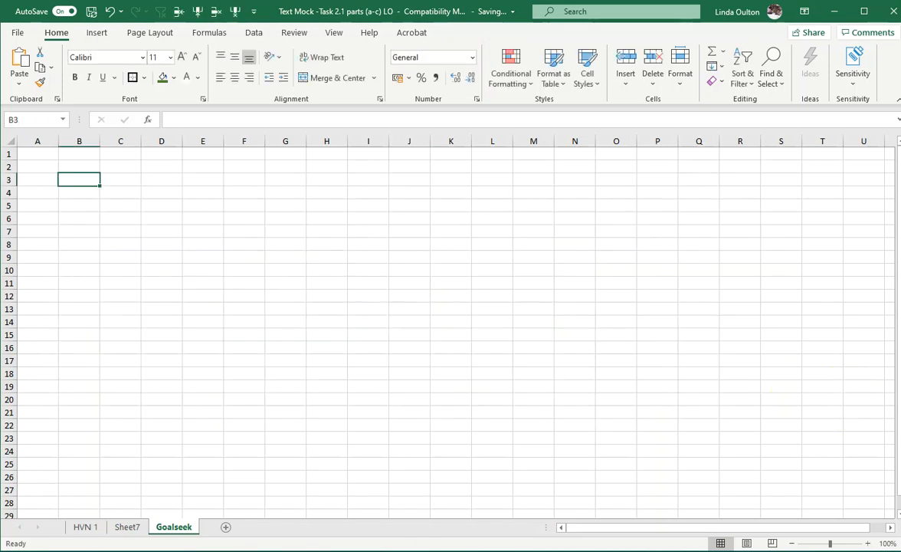
Revisit Sheet7, paste the snip once more on the Goalseek sheet and delete it again
{"action": "left_click", "coordinate": [125, 527]}
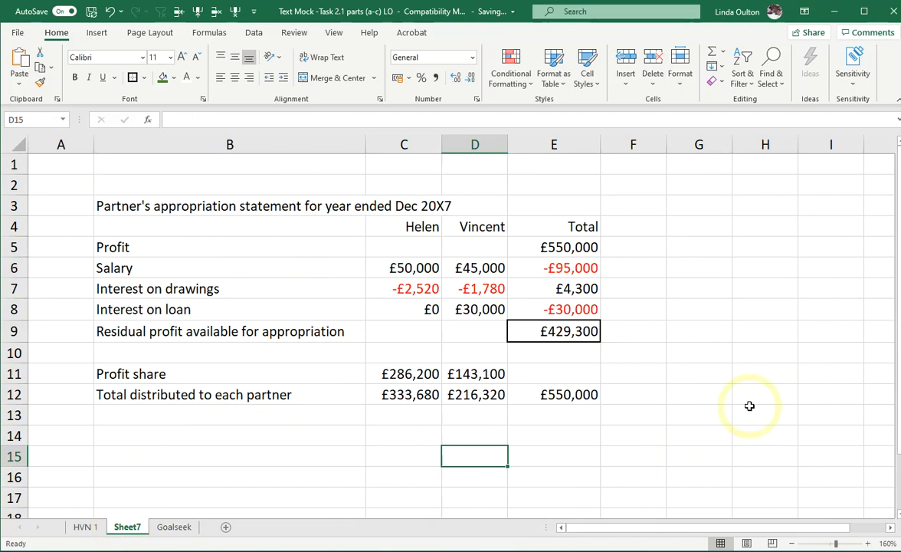
{"action": "left_click", "coordinate": [170, 527]}
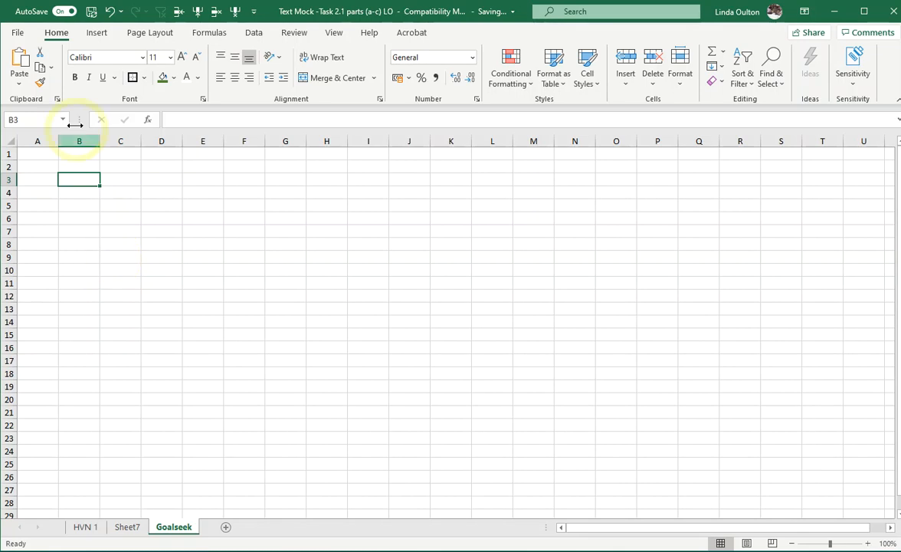
{"action": "left_click", "coordinate": [22, 61]}
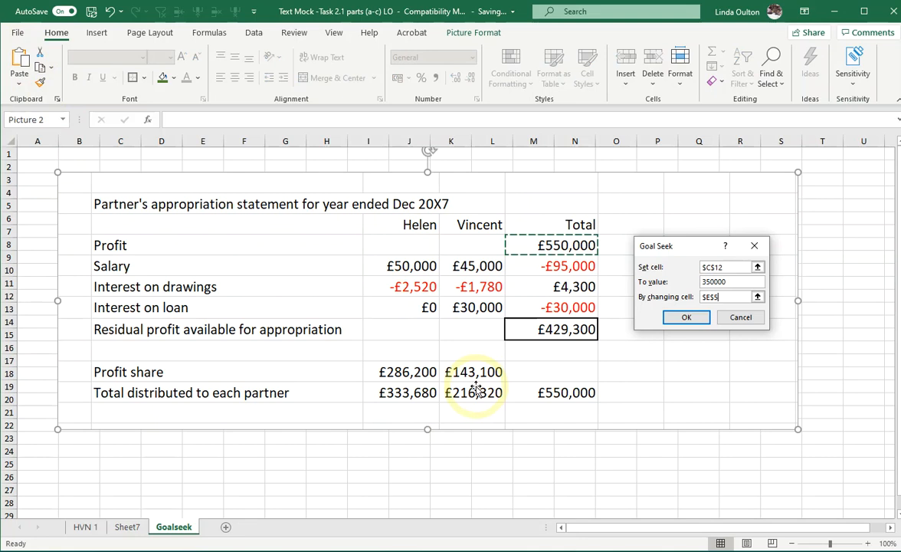
{"action": "key", "text": "Delete"}
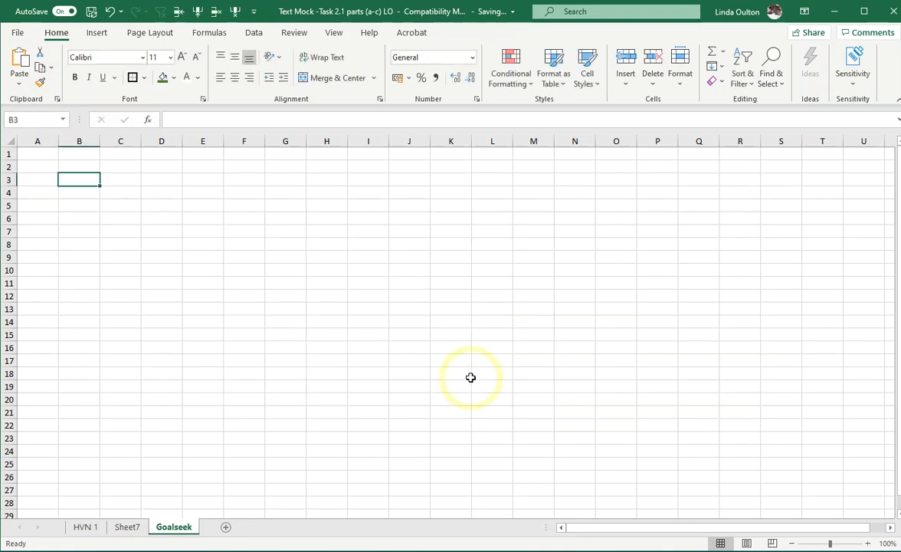
Try pasting a full-screen screenshot on the Goalseek sheet, and remove it
{"action": "left_click", "coordinate": [23, 63]}
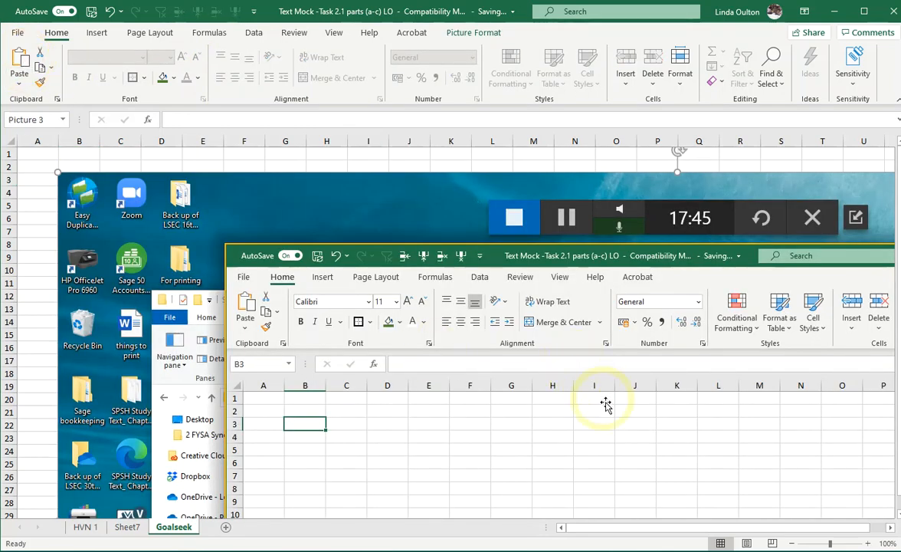
{"action": "mouse_move", "coordinate": [595, 398]}
{"action": "left_mouse_down"}
{"action": "mouse_move", "coordinate": [554, 372]}
{"action": "mouse_move", "coordinate": [639, 314]}
{"action": "mouse_move", "coordinate": [569, 322]}
{"action": "mouse_move", "coordinate": [604, 328]}
{"action": "mouse_move", "coordinate": [609, 346]}
{"action": "mouse_move", "coordinate": [589, 397]}
{"action": "left_mouse_up"}
{"action": "key", "text": "Delete"}
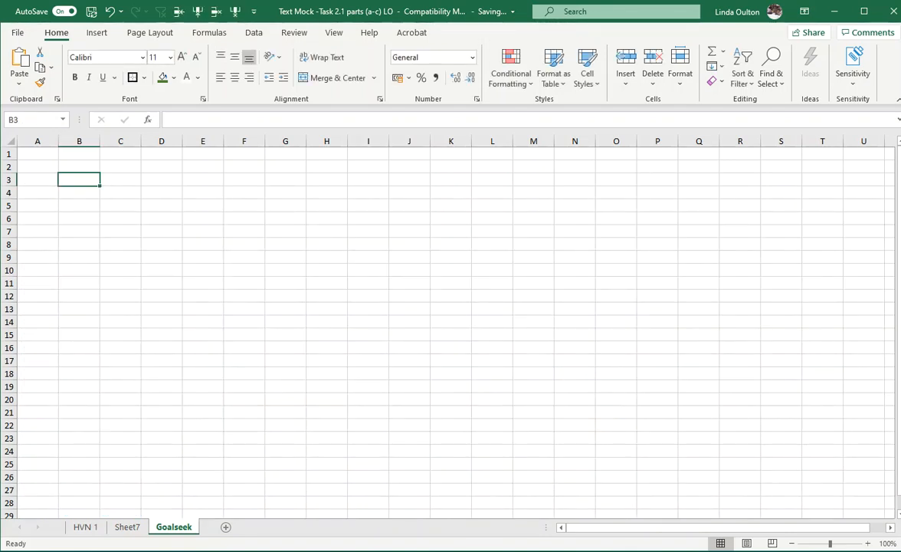
Switch to Snipping Tool and move and resize its window over the Goalseek sheet, keeping the snip open
{"action": "key", "text": "alt+Tab"}
{"action": "left_click_drag", "start_coordinate": [658, 67], "coordinate": [693, 82]}
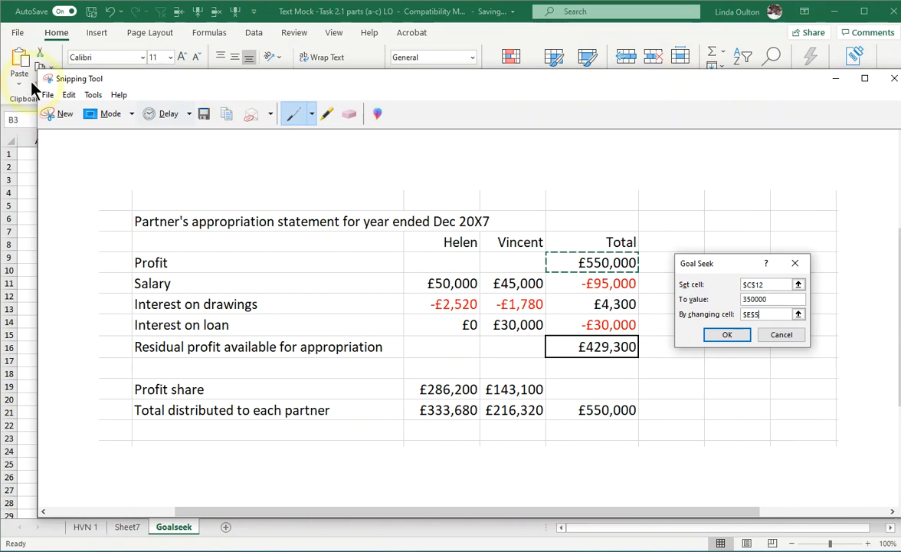
{"action": "left_click_drag", "start_coordinate": [39, 69], "coordinate": [122, 141]}
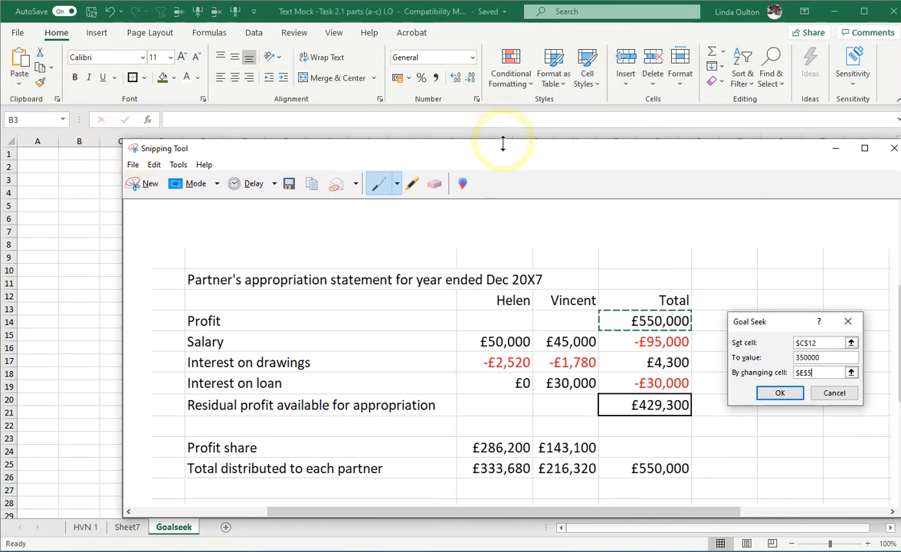
{"action": "left_click_drag", "start_coordinate": [506, 150], "coordinate": [426, 120]}
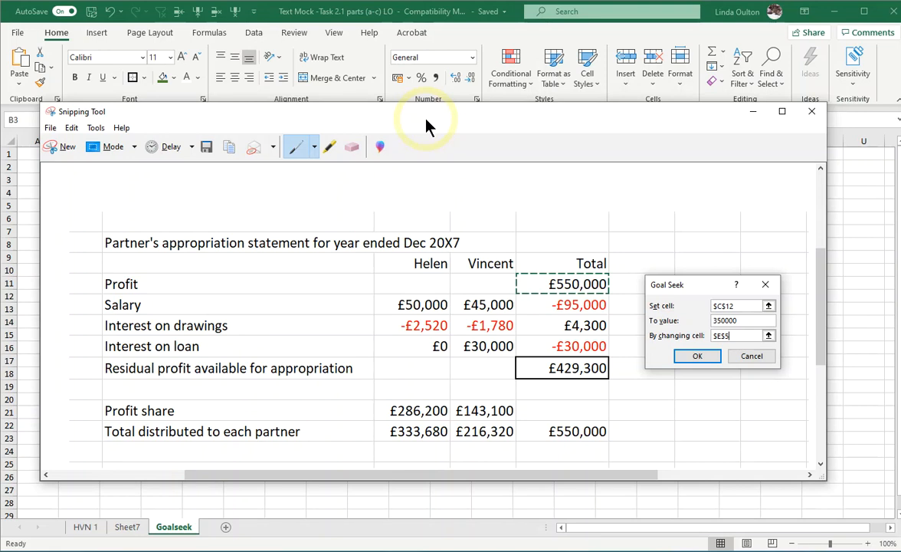
{"action": "left_click", "coordinate": [811, 115]}
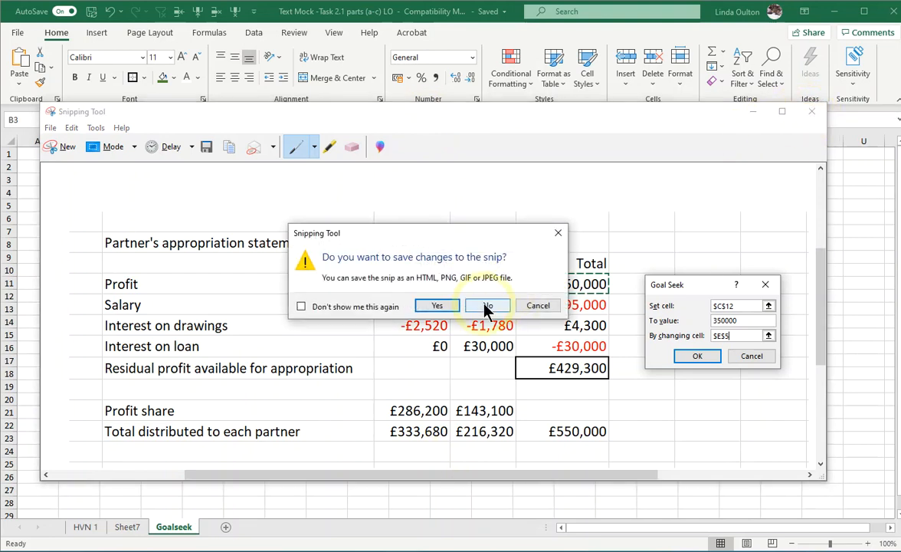
{"action": "left_click", "coordinate": [486, 306]}
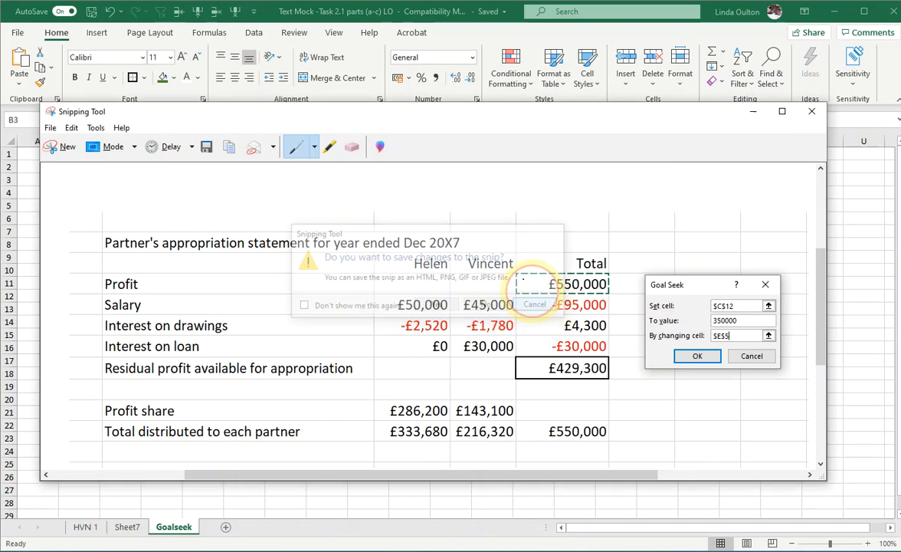
Copy the snip, close Snipping Tool without saving, and paste the picture at B3 on the Goalseek sheet
{"action": "left_click", "coordinate": [72, 128]}
{"action": "left_click", "coordinate": [88, 142]}
{"action": "left_click", "coordinate": [812, 112]}
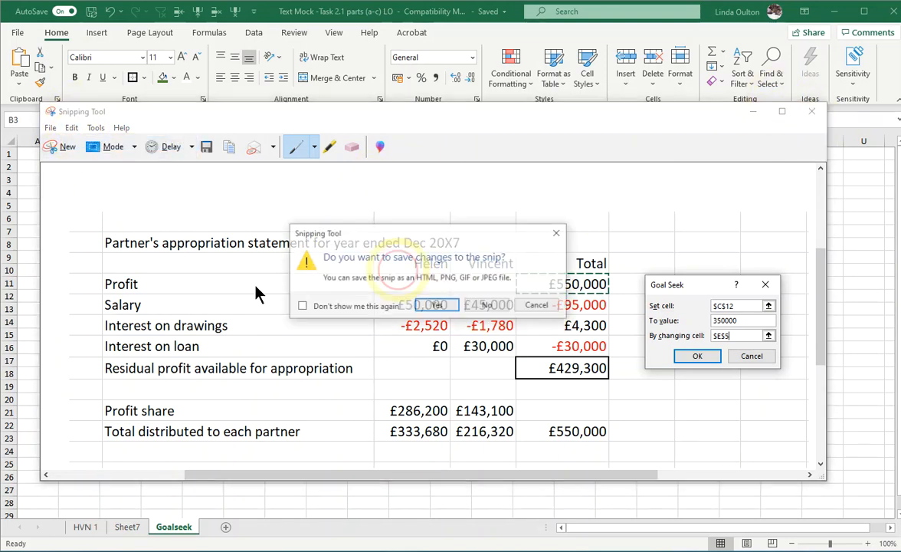
{"action": "left_click", "coordinate": [486, 307]}
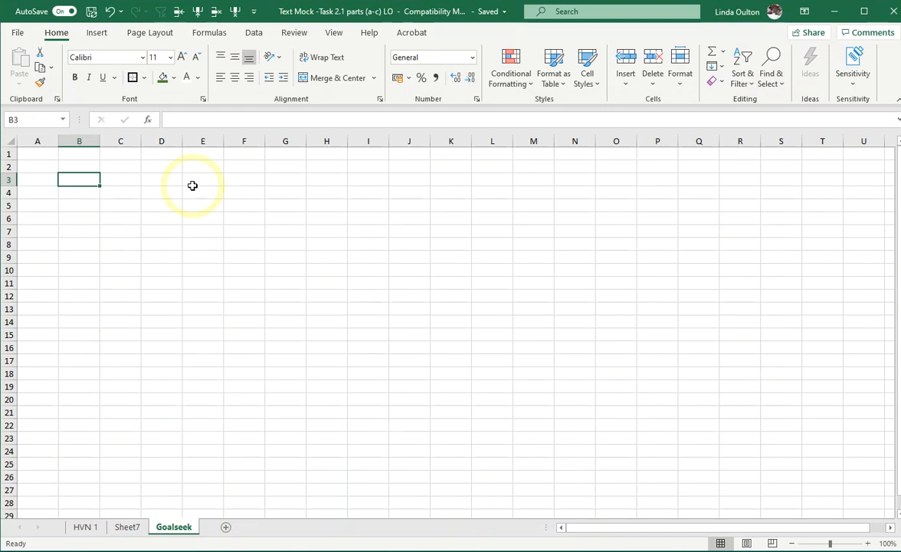
{"action": "key", "text": "ctrl+v"}
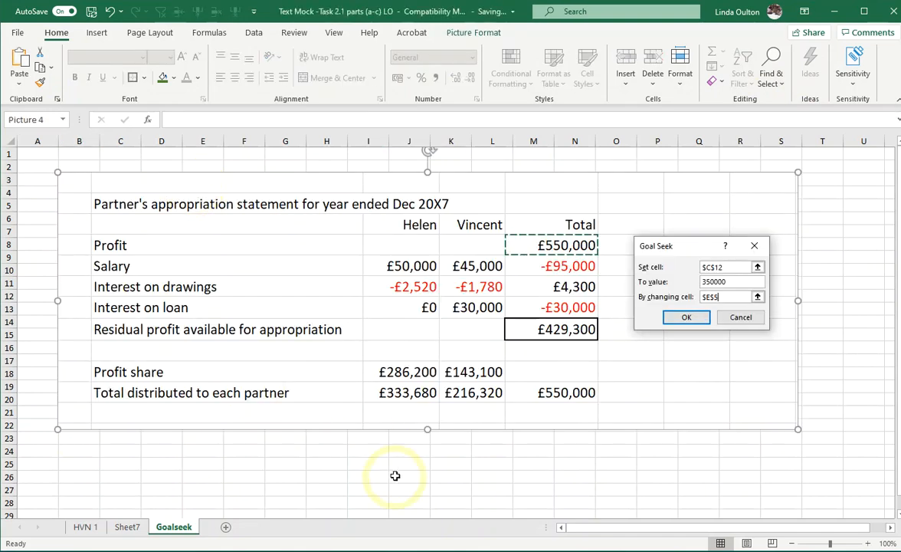
{"action": "left_click", "coordinate": [394, 475]}
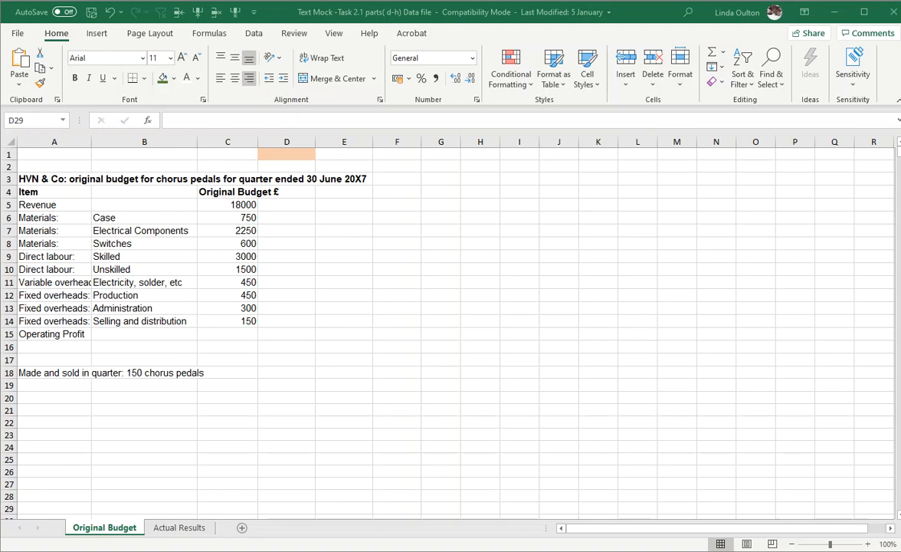
Format the shaded cell D1 on the Original Budget sheet of the parts (d-h) data file as a percentage
{"action": "left_click", "coordinate": [287, 154]}
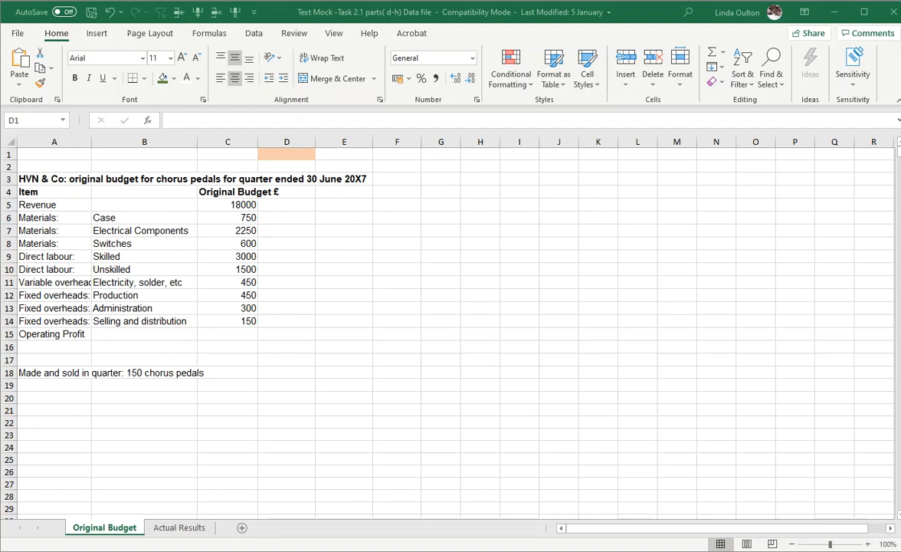
{"action": "left_click", "coordinate": [293, 161]}
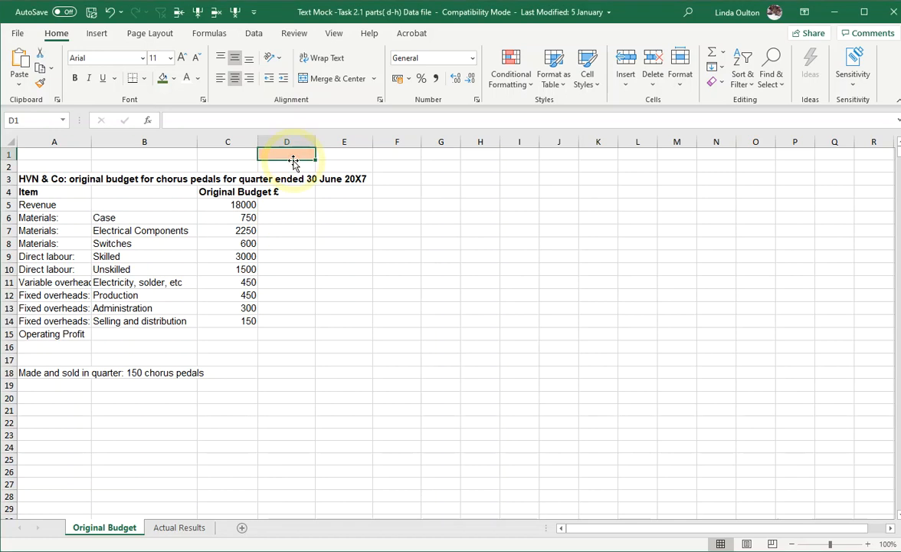
{"action": "key", "text": "ctrl+shift+5"}
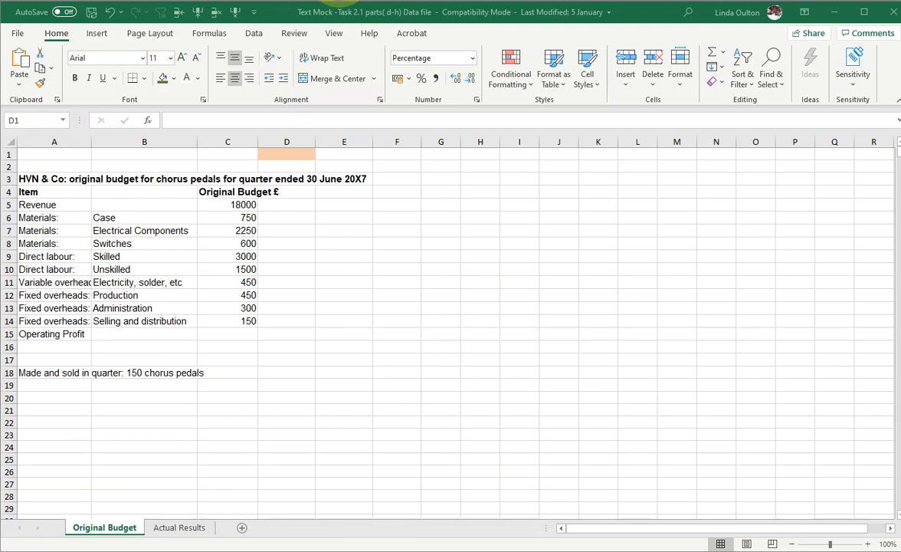
{"action": "left_click", "coordinate": [285, 155]}
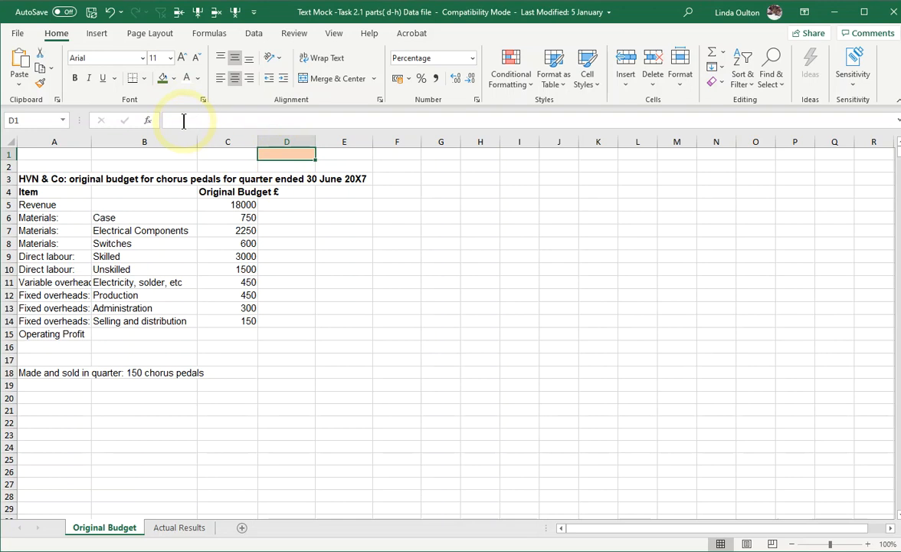
Enter the formula =50*3 in G1 and the value 165 in H1 on the Original Budget sheet
{"action": "left_click", "coordinate": [433, 155]}
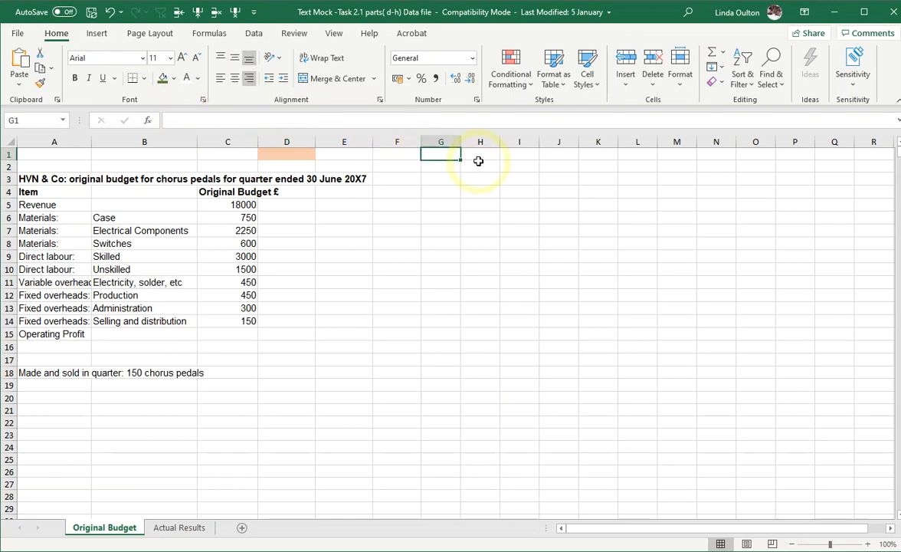
{"action": "type", "text": "=50"}
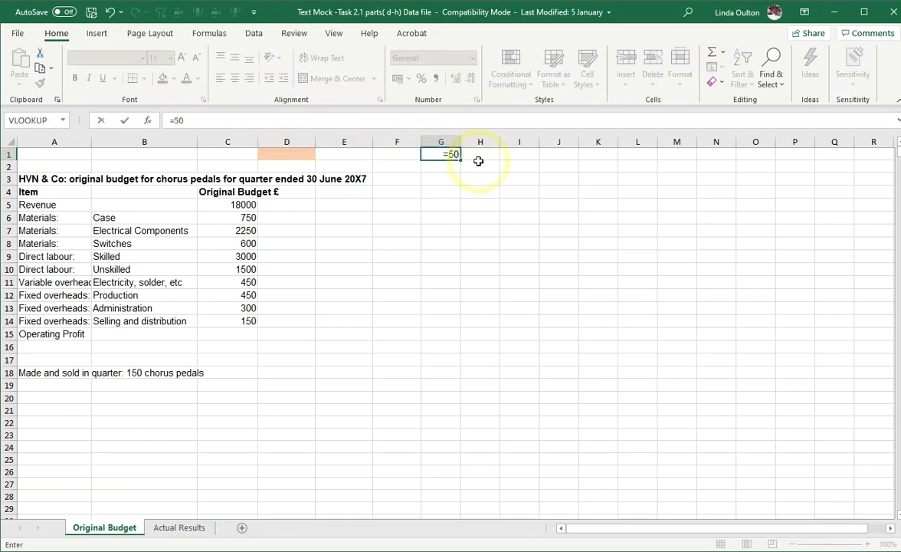
{"action": "type", "text": "*3"}
{"action": "key", "text": "Return"}
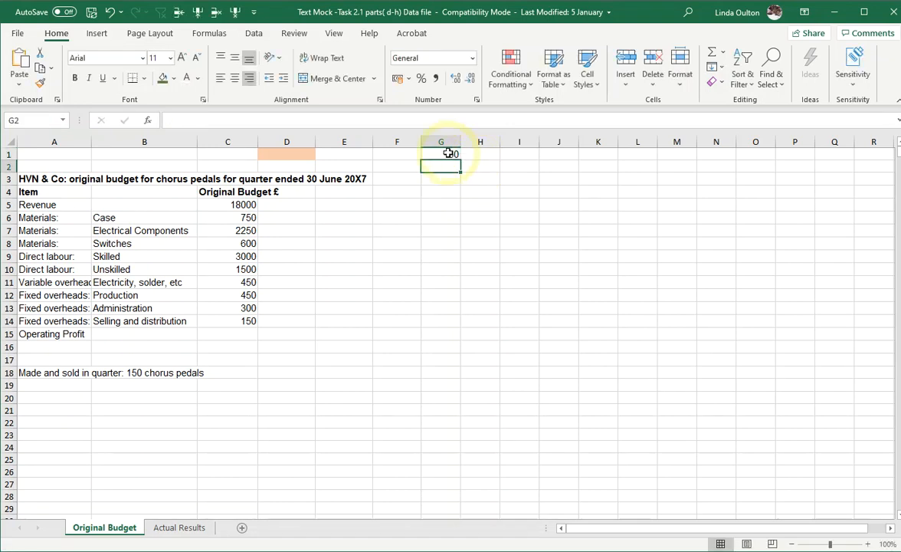
{"action": "left_click", "coordinate": [447, 153]}
{"action": "left_click", "coordinate": [479, 154]}
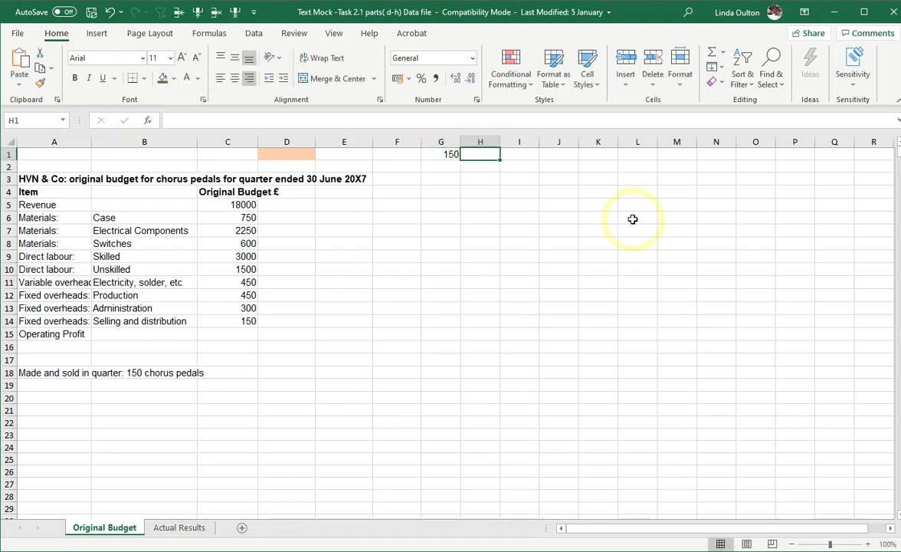
{"action": "type", "text": "165"}
{"action": "key", "text": "Return"}
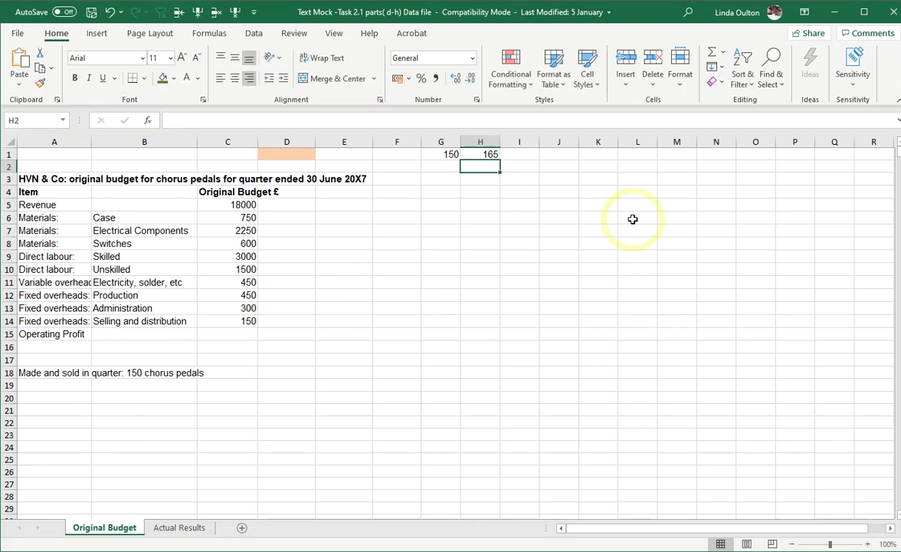
Enter a formula in I1 that subtracts G1 from H1
{"action": "left_click", "coordinate": [529, 154]}
{"action": "type", "text": "="}
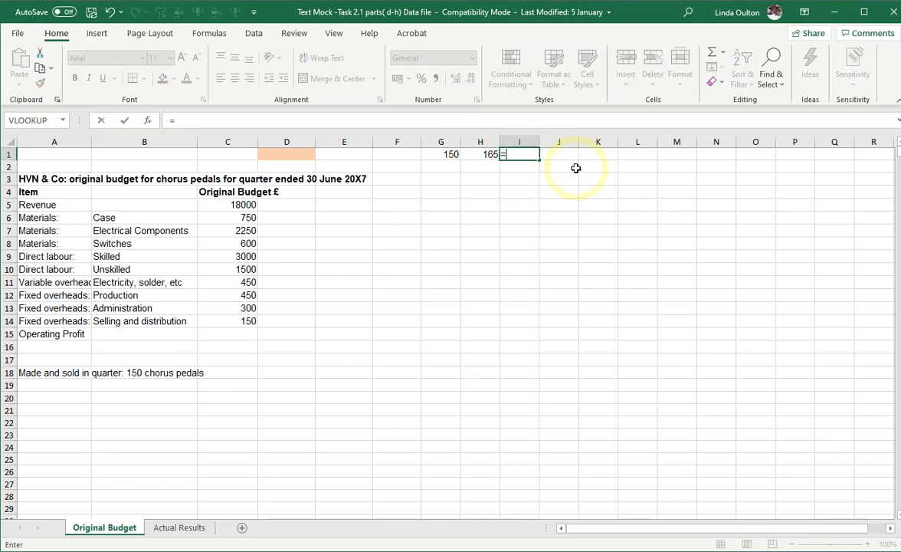
{"action": "left_click", "coordinate": [493, 157]}
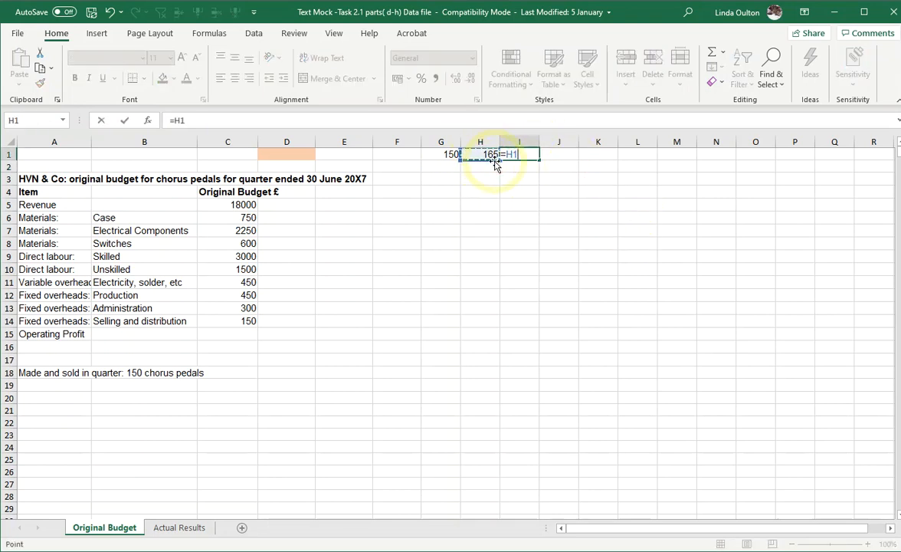
{"action": "type", "text": "-"}
{"action": "left_click", "coordinate": [445, 154]}
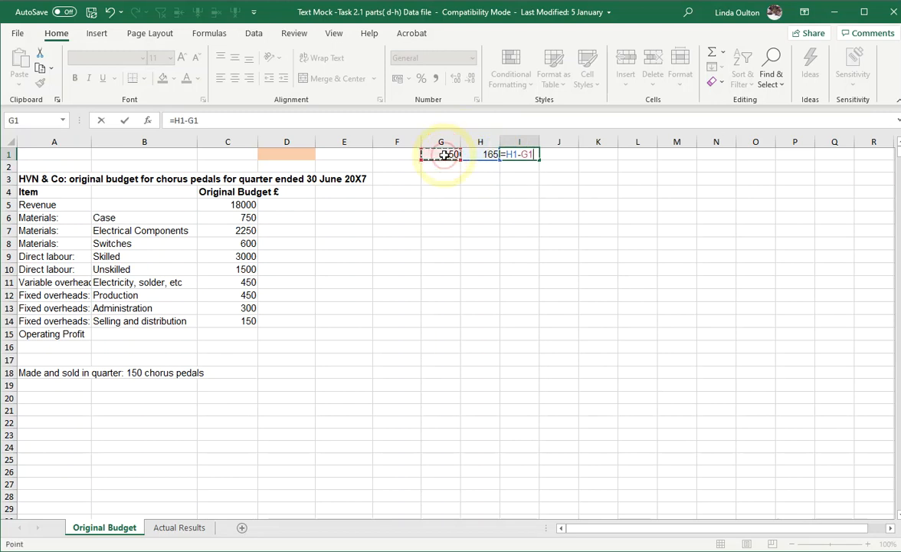
Complete the formula =H1-G1 in cell I1 to calculate the difference in units
{"action": "key", "text": "Return"}
{"action": "left_click", "coordinate": [532, 153]}
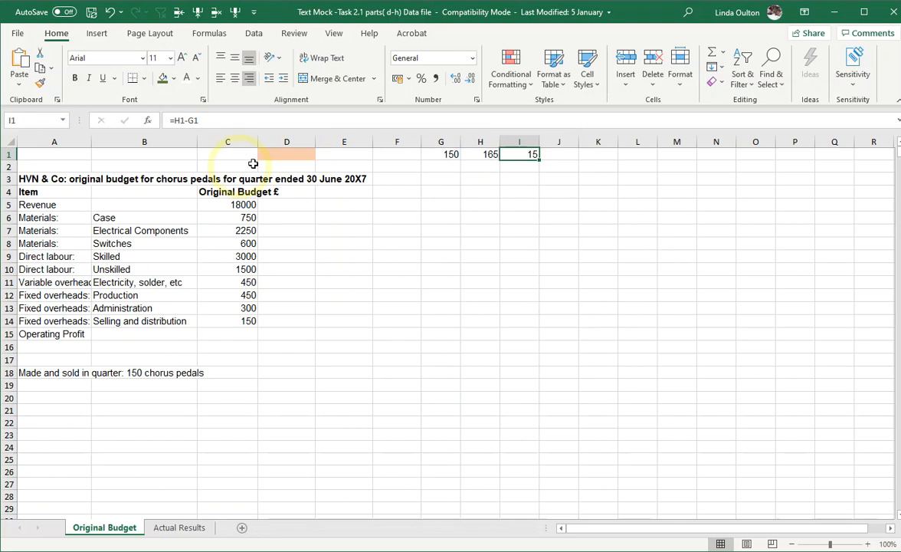
{"action": "left_click", "coordinate": [277, 154]}
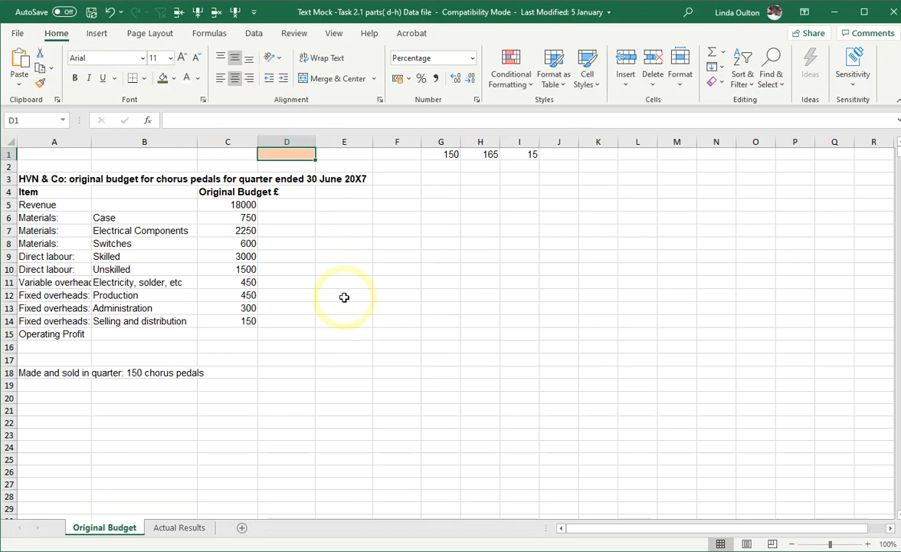
{"action": "left_click", "coordinate": [530, 156]}
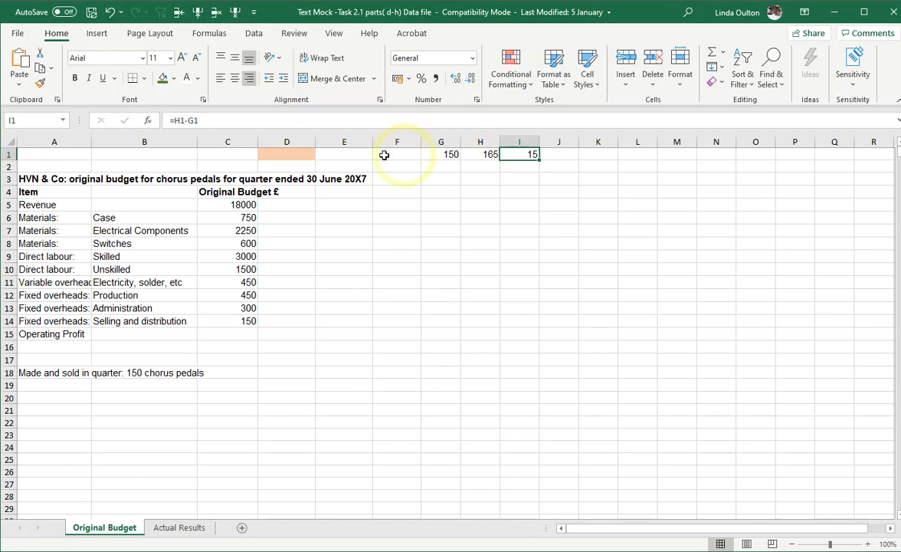
Try calculating the percentage change in D1 with General format and the formula =I1/G1*100, and clear the cell
{"action": "left_click", "coordinate": [286, 155]}
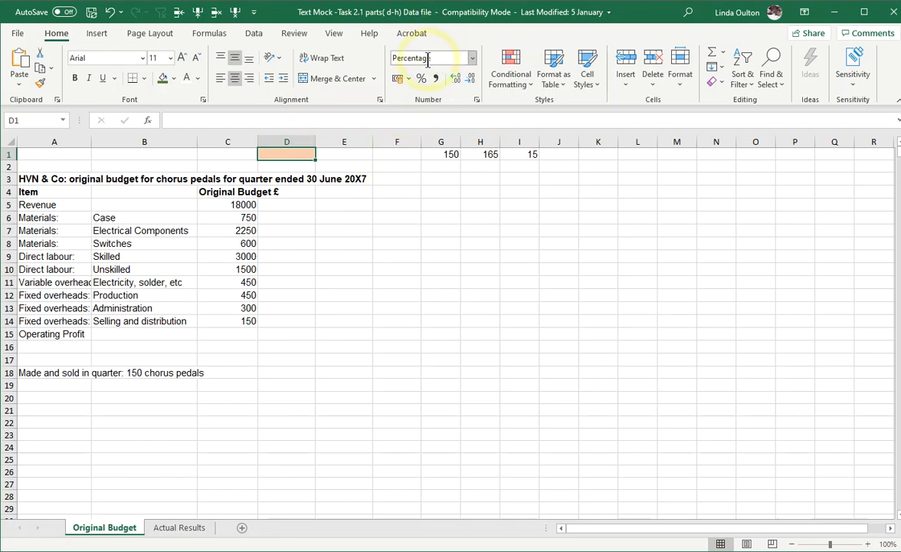
{"action": "left_click", "coordinate": [473, 62]}
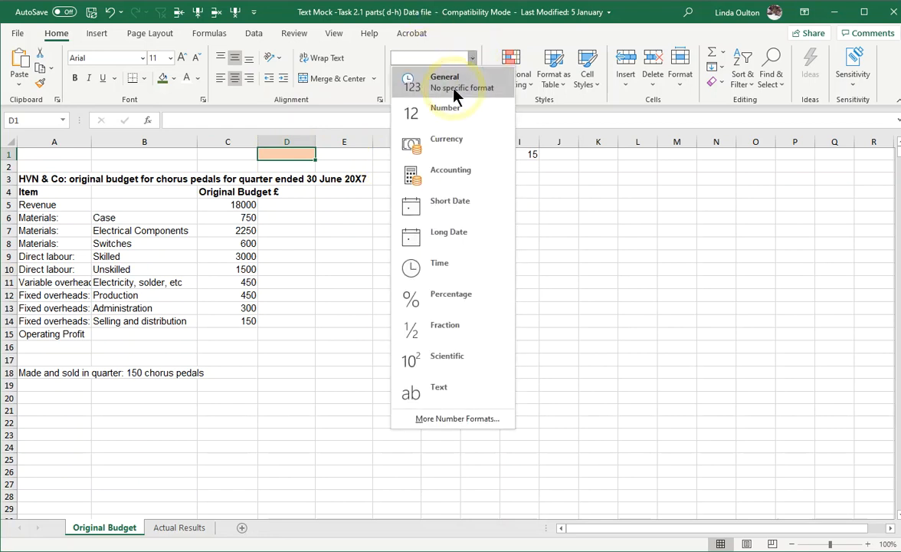
{"action": "left_click", "coordinate": [458, 92]}
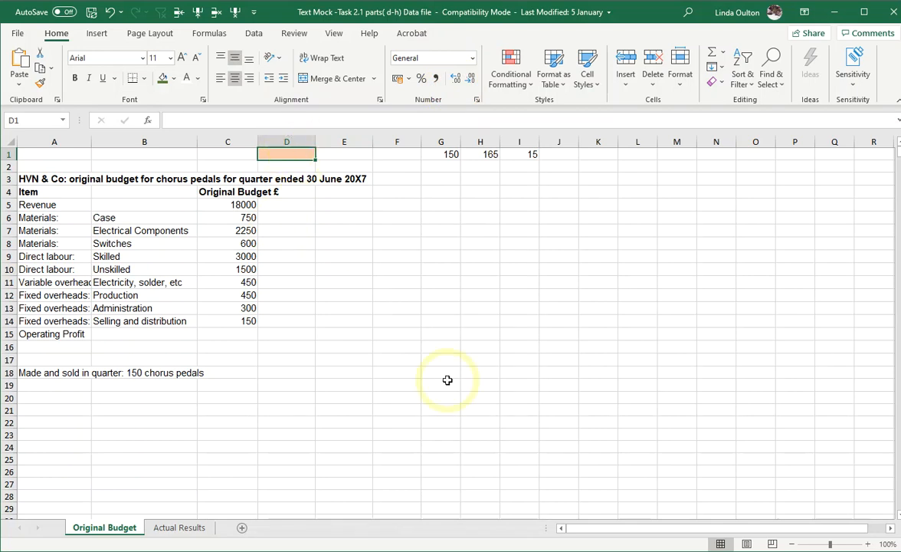
{"action": "type", "text": "="}
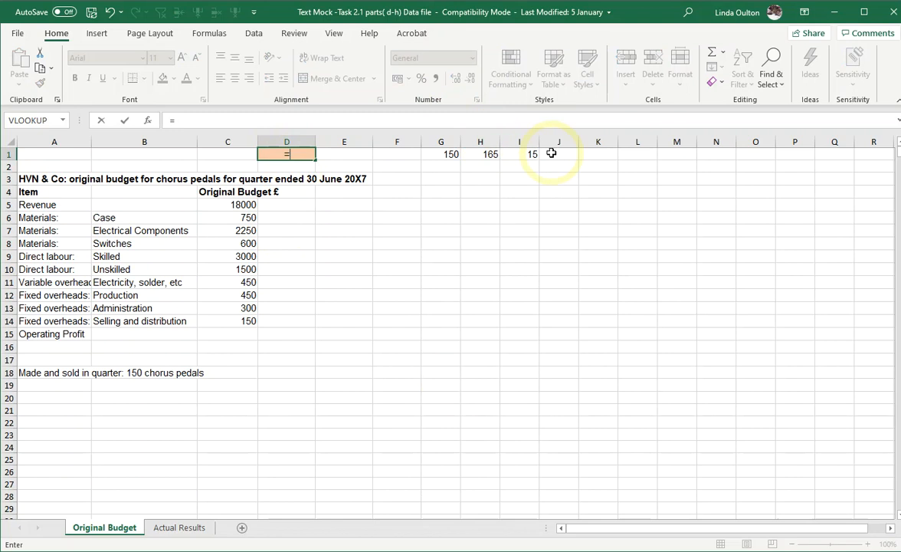
{"action": "left_click", "coordinate": [528, 155]}
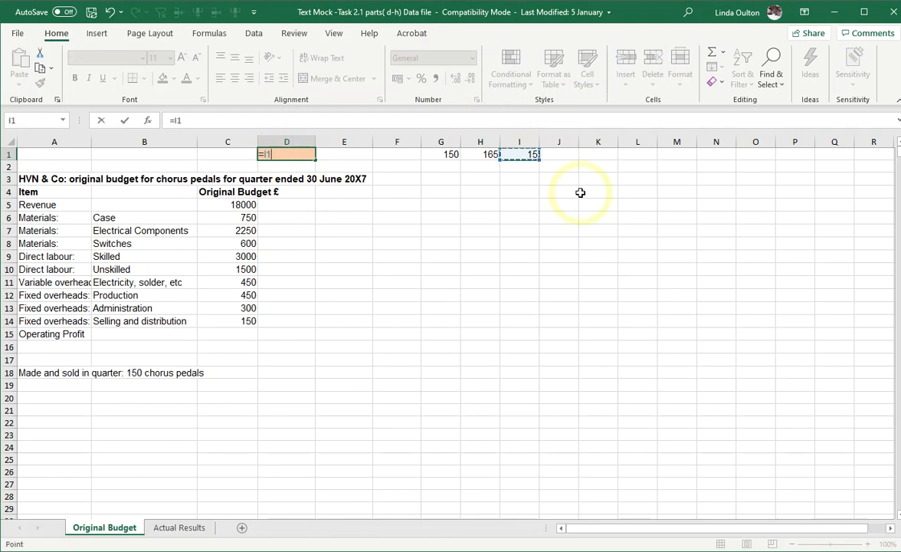
{"action": "type", "text": "/"}
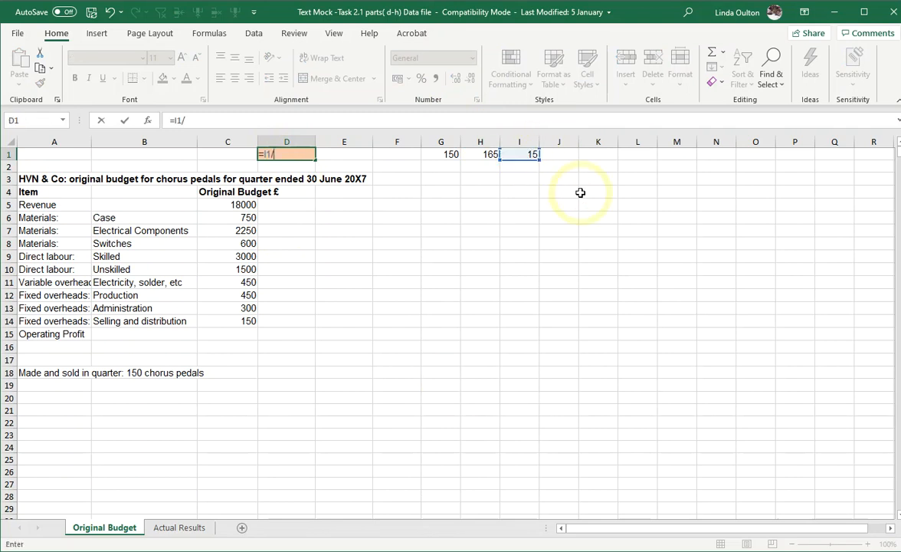
{"action": "left_click", "coordinate": [444, 155]}
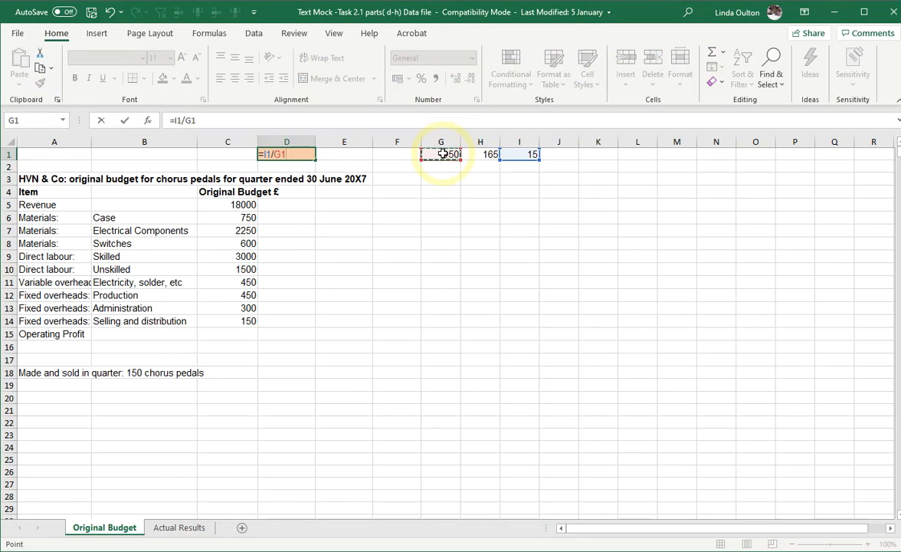
{"action": "type", "text": "*100"}
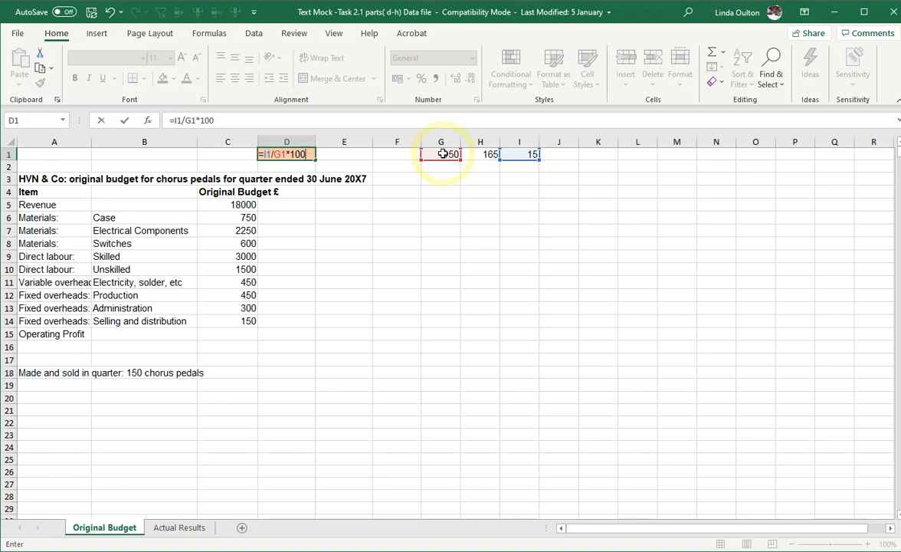
{"action": "key", "text": "Return"}
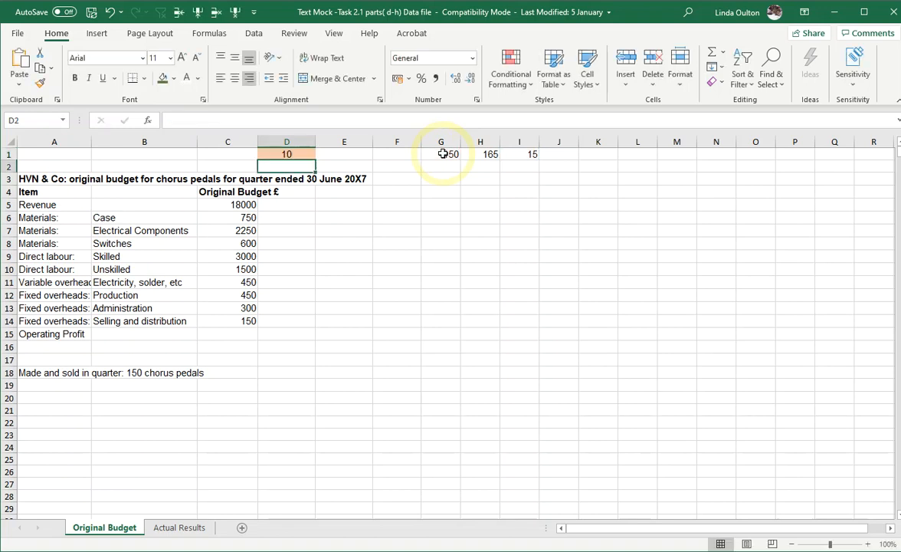
{"action": "left_click", "coordinate": [300, 155]}
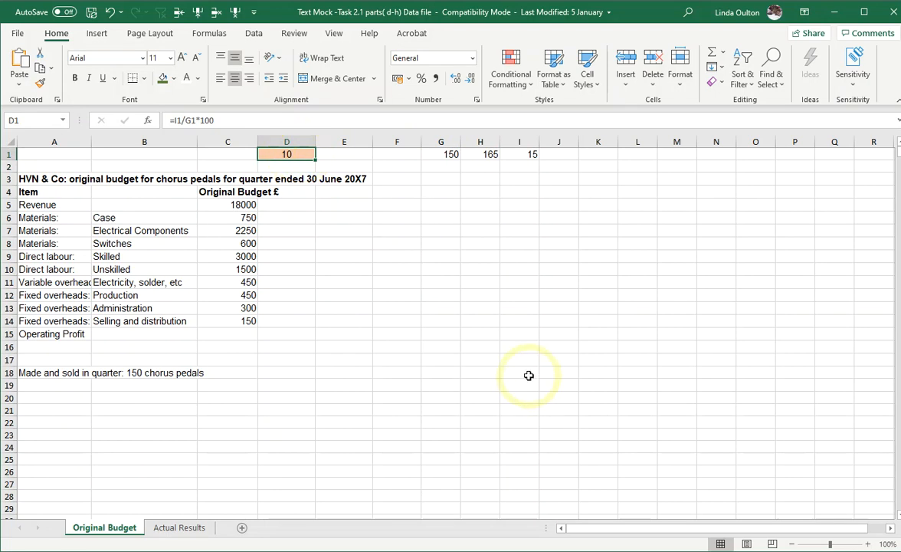
{"action": "key", "text": "Delete"}
Format cell D1 as Percentage and enter the formula =15/150
{"action": "left_click", "coordinate": [421, 78]}
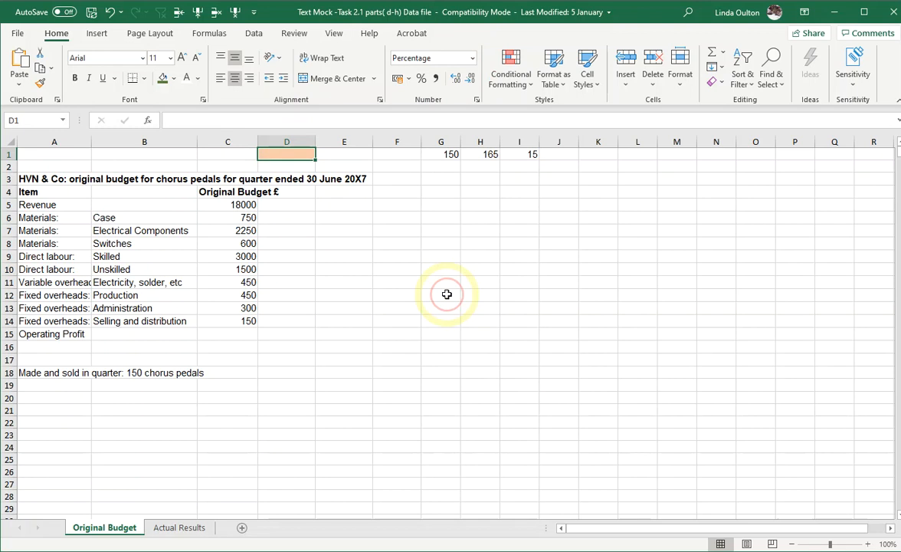
{"action": "left_click", "coordinate": [290, 154]}
{"action": "type", "text": "="}
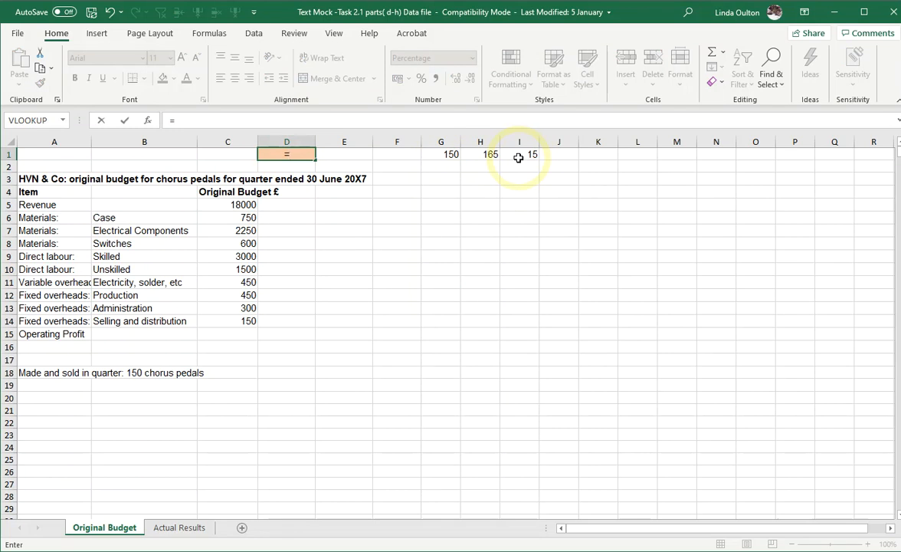
{"action": "type", "text": "15/150"}
{"action": "key", "text": "Return"}
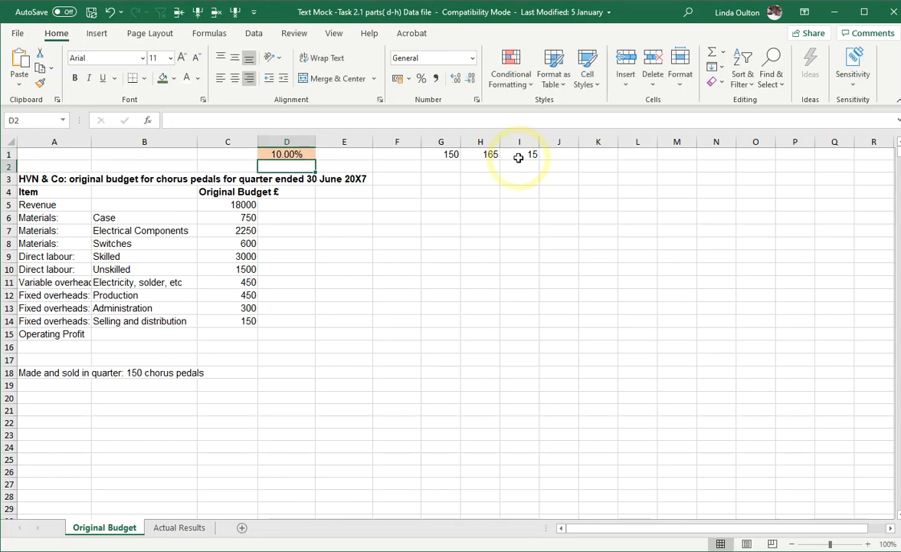
Reduce the percentage in D1 to zero decimal places
{"action": "left_click", "coordinate": [296, 154]}
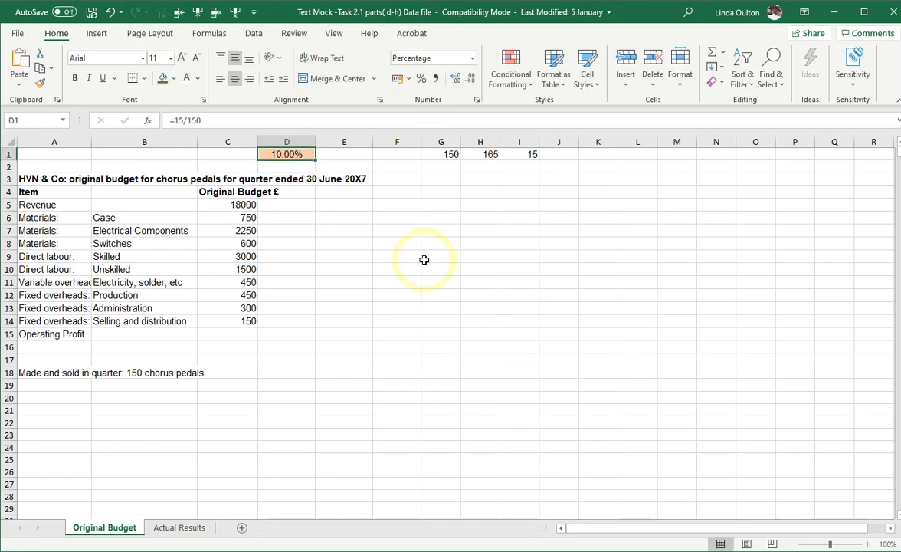
{"action": "left_click", "coordinate": [470, 78]}
{"action": "left_click", "coordinate": [470, 78]}
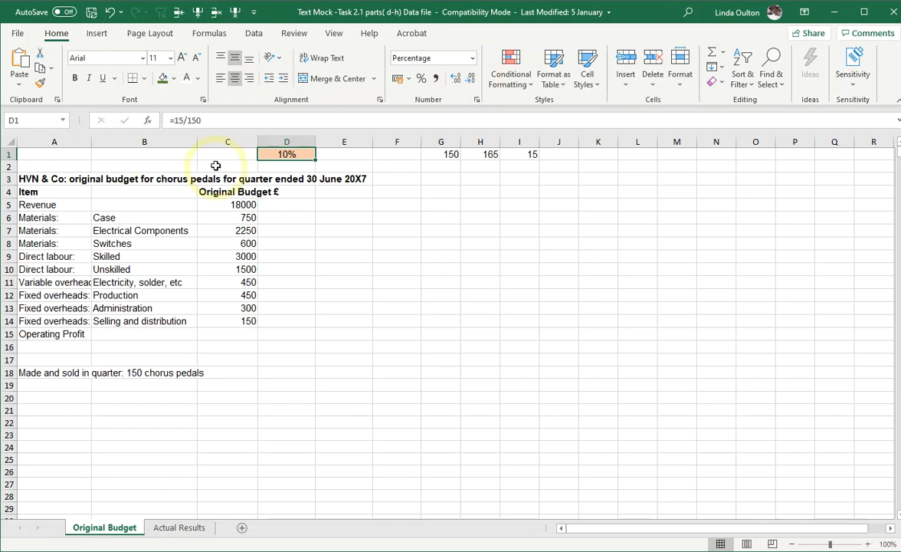
Enter the column heading "Flexed budget" in cell D4
{"action": "left_click", "coordinate": [278, 192]}
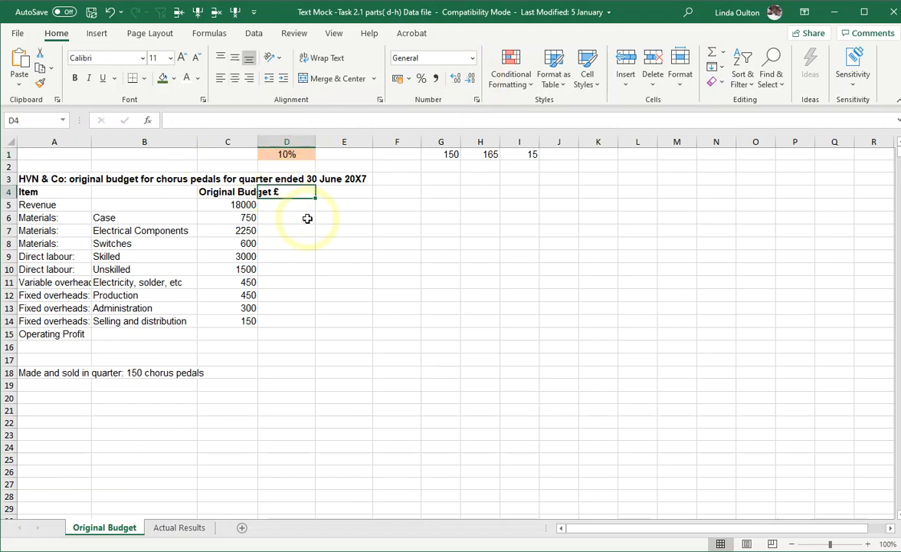
{"action": "type", "text": "Fle"}
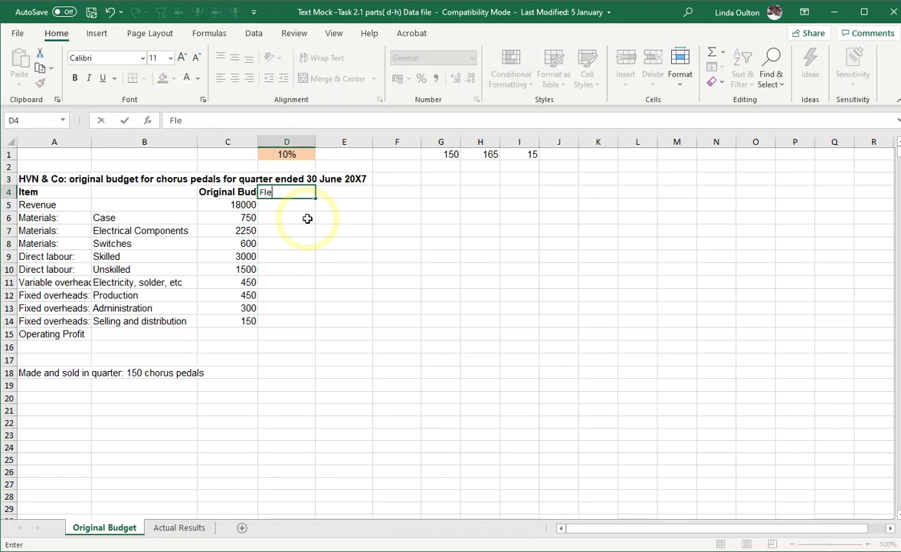
{"action": "type", "text": "xed budsget"}
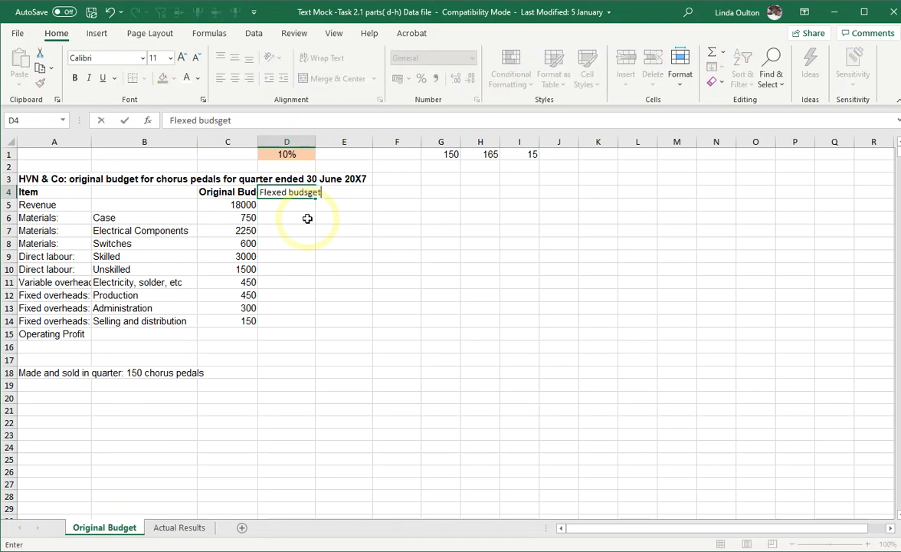
{"action": "key", "text": "BackSpace"}
{"action": "key", "text": "BackSpace"}
{"action": "key", "text": "BackSpace"}
{"action": "key", "text": "BackSpace"}
{"action": "type", "text": "get"}
{"action": "key", "text": "Return"}
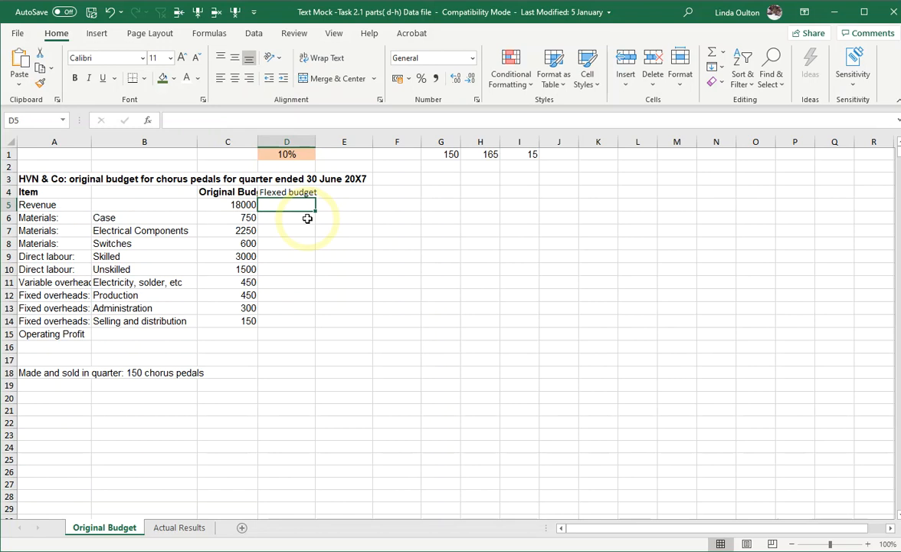
Copy the formatting of the "Original Budget £" heading onto D4 and fit the widths of columns C and D to their contents
{"action": "double_click", "coordinate": [258, 142]}
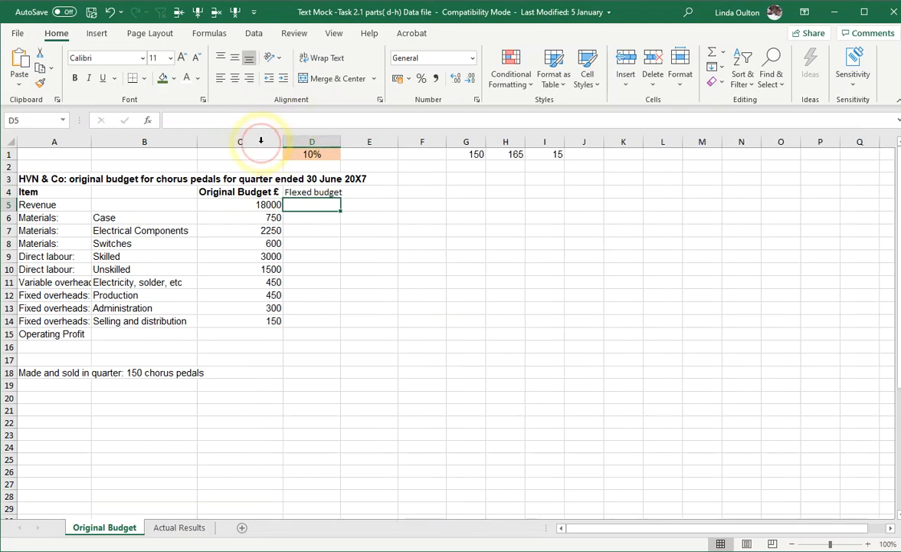
{"action": "left_click", "coordinate": [237, 192]}
{"action": "left_click", "coordinate": [41, 84]}
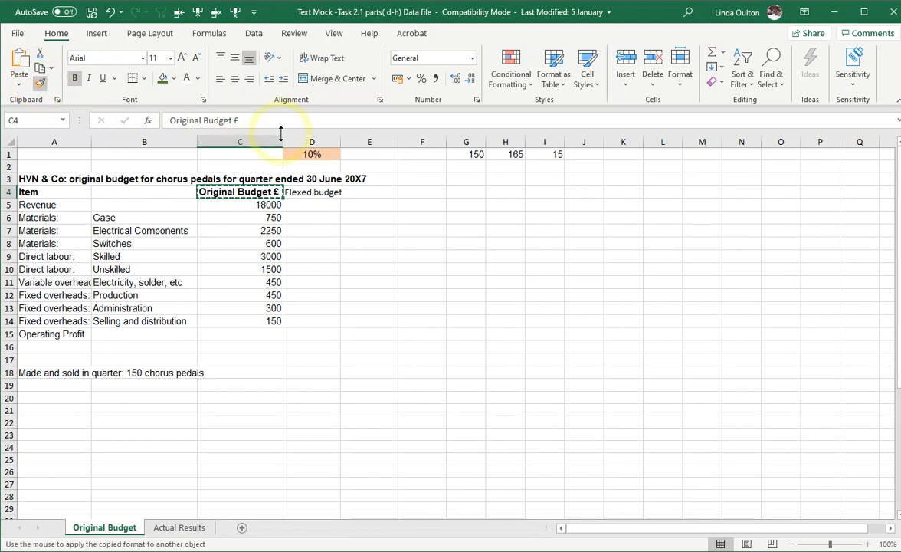
{"action": "left_click", "coordinate": [317, 193]}
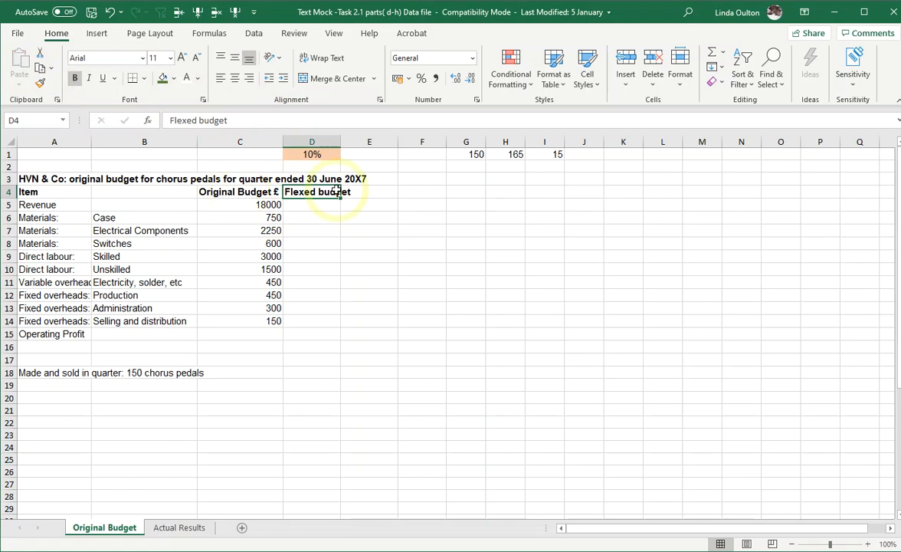
{"action": "double_click", "coordinate": [342, 142]}
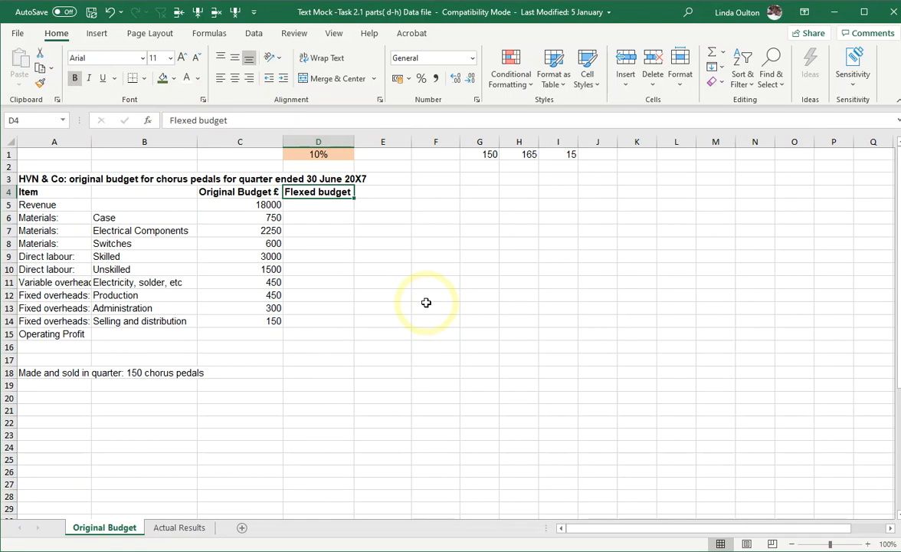
Enter =C5*D1 in D5 for the flexed revenue and fill the formula down to D14
{"action": "left_click", "coordinate": [318, 205]}
{"action": "type", "text": "="}
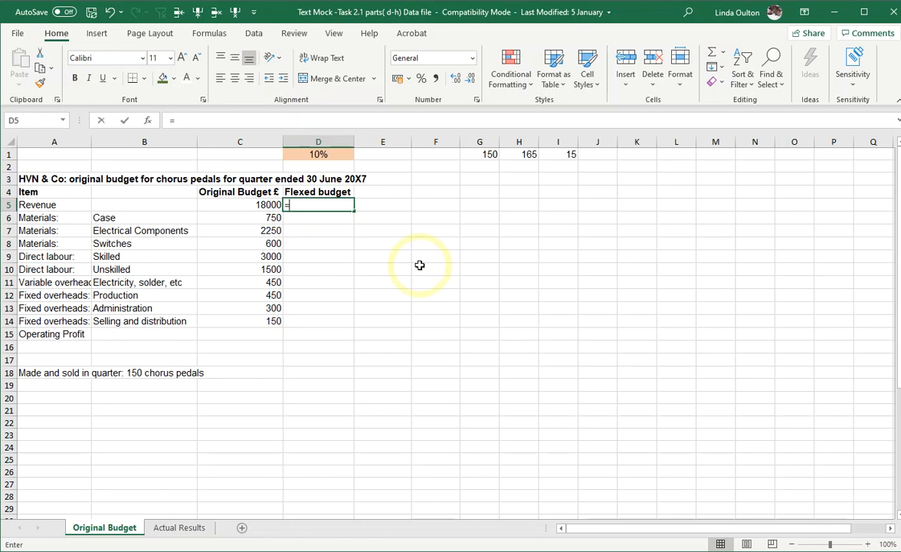
{"action": "left_click", "coordinate": [260, 204]}
{"action": "type", "text": "*"}
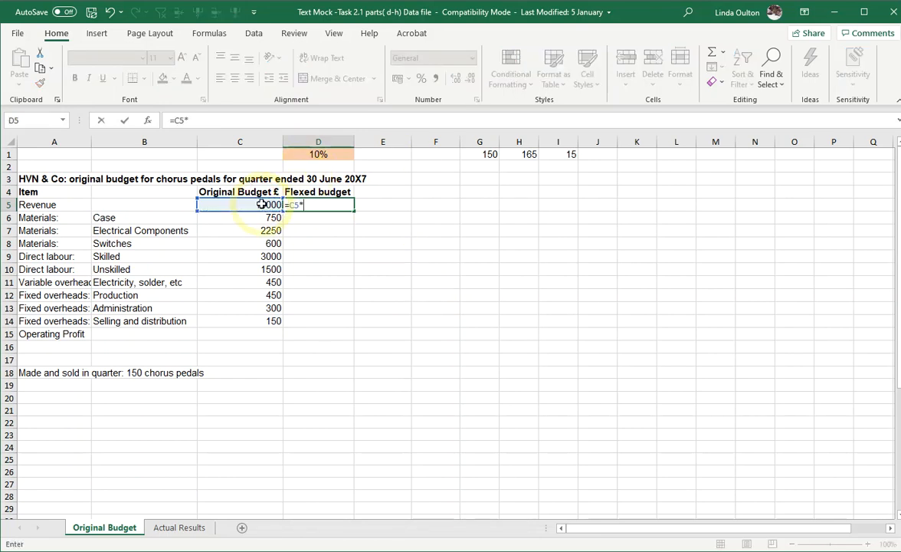
{"action": "left_click", "coordinate": [326, 155]}
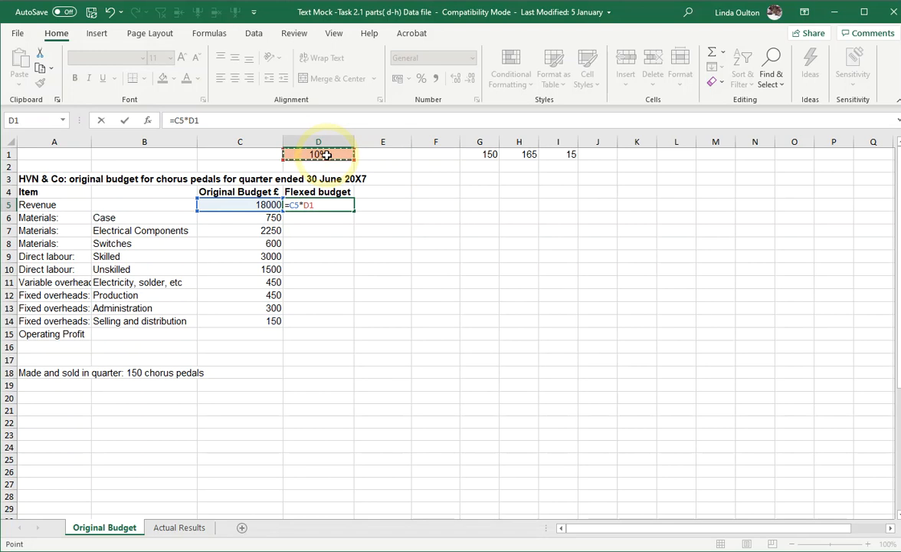
{"action": "key", "text": "Return"}
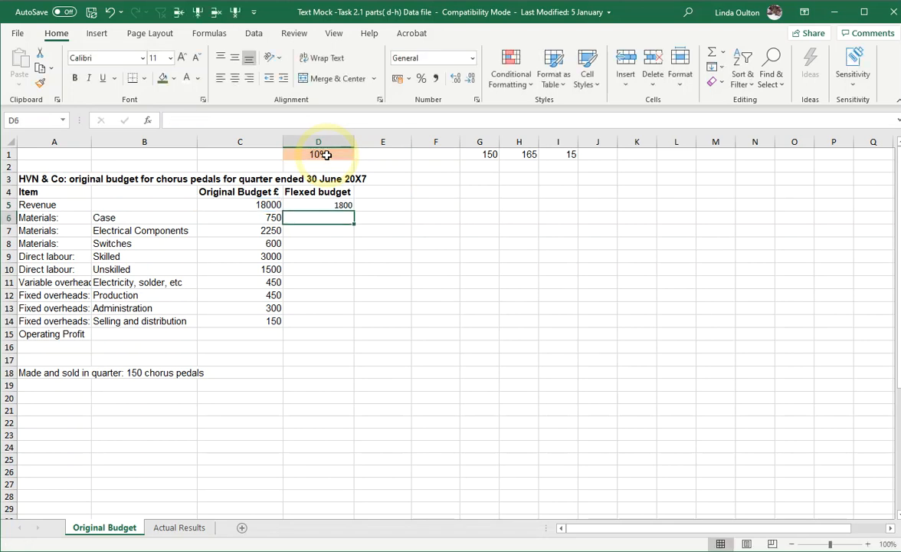
{"action": "left_click", "coordinate": [349, 205]}
{"action": "left_click_drag", "start_coordinate": [354, 211], "coordinate": [354, 328]}
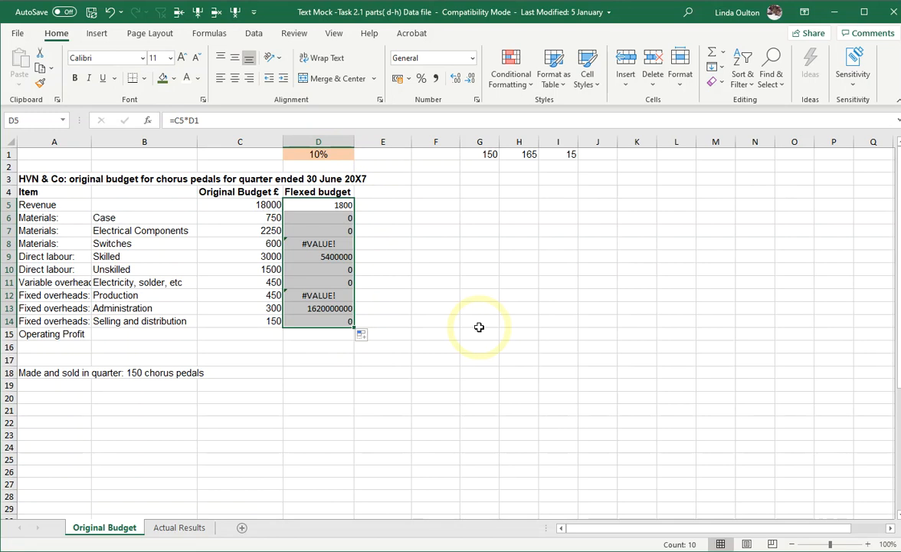
Examine the cell references in the formulas of D8 and D5 against the percentage in D1
{"action": "double_click", "coordinate": [328, 244]}
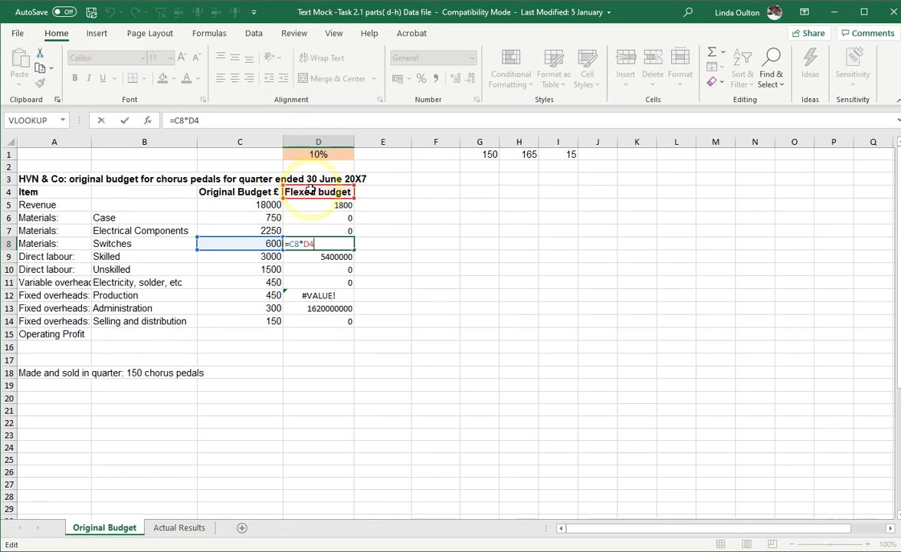
{"action": "key", "text": "ctrl+Return"}
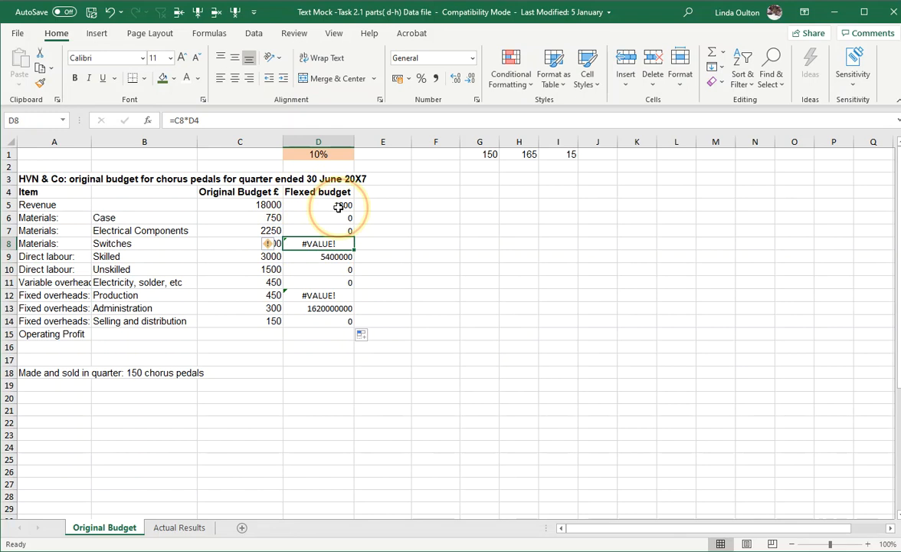
{"action": "left_click", "coordinate": [338, 207]}
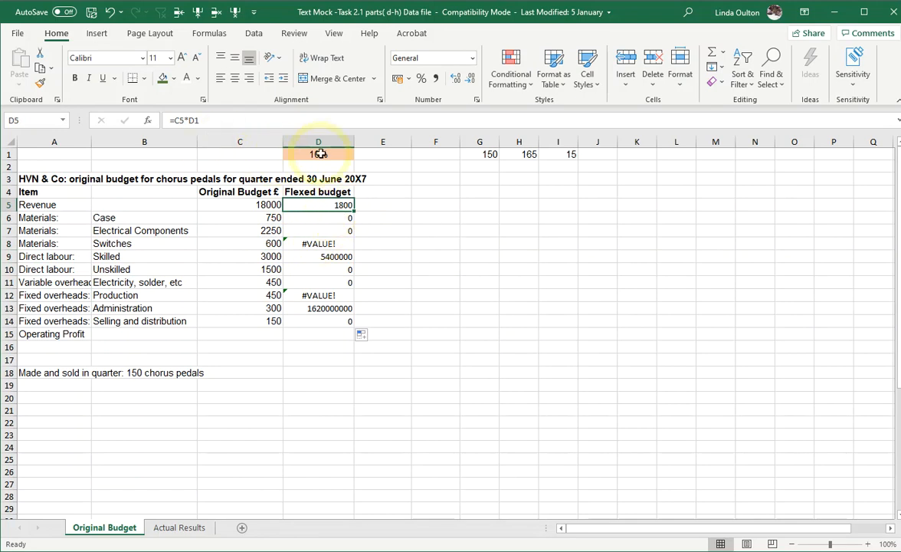
{"action": "left_click", "coordinate": [289, 153]}
{"action": "left_click", "coordinate": [315, 203]}
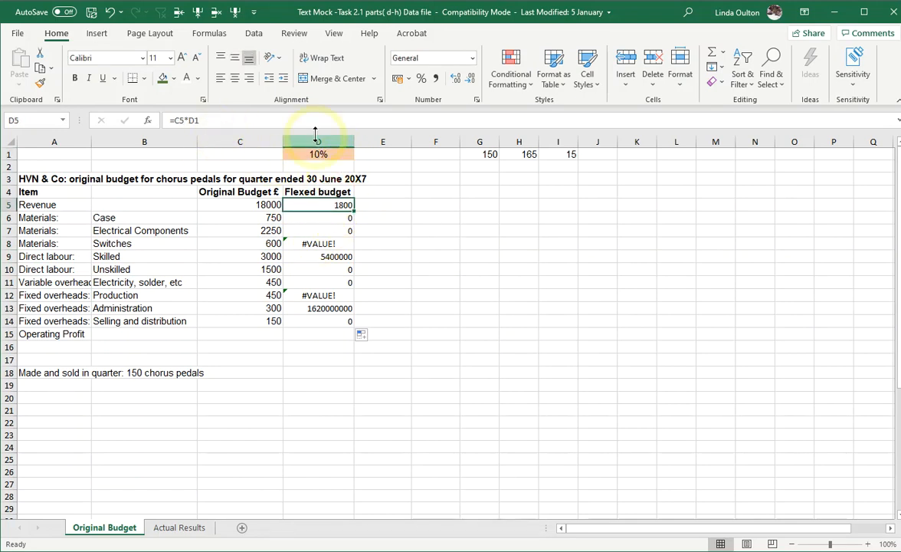
Make the D1 reference in D5 absolute, giving =C5*$D$1, and fill the formula down to D14
{"action": "left_click", "coordinate": [211, 120]}
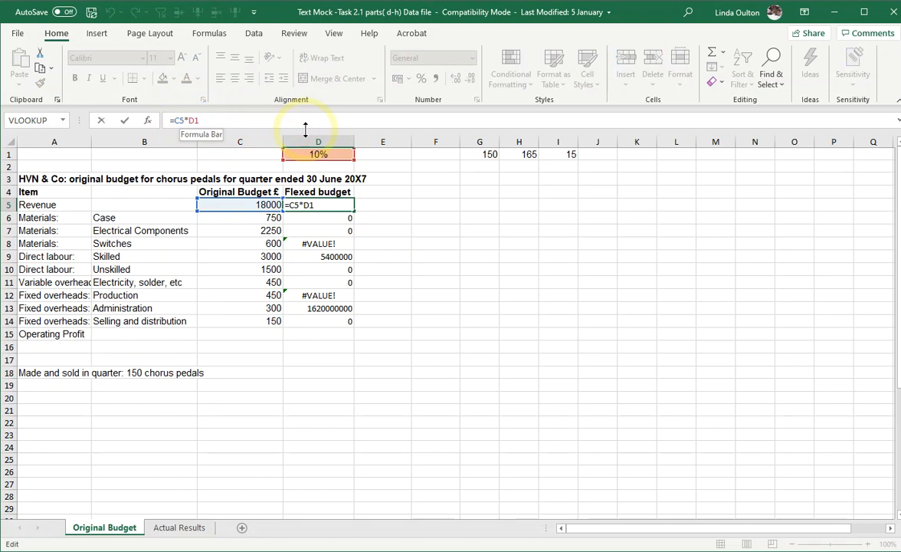
{"action": "key", "text": "F4"}
{"action": "key", "text": "Return"}
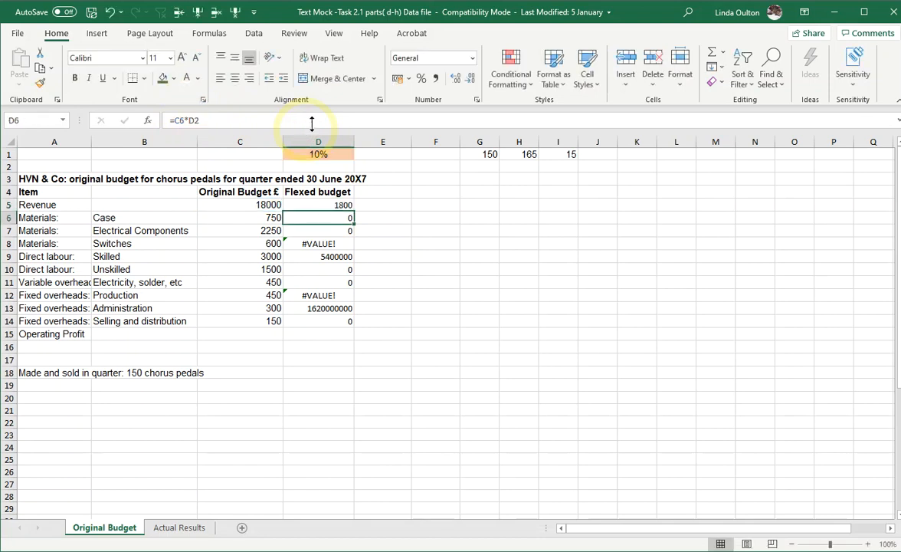
{"action": "left_click", "coordinate": [343, 204]}
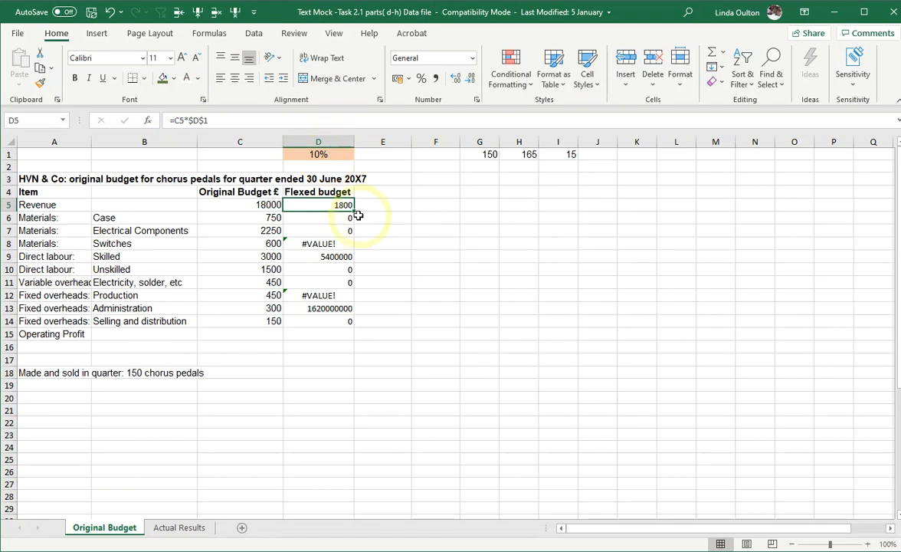
{"action": "left_click_drag", "start_coordinate": [353, 209], "coordinate": [354, 334]}
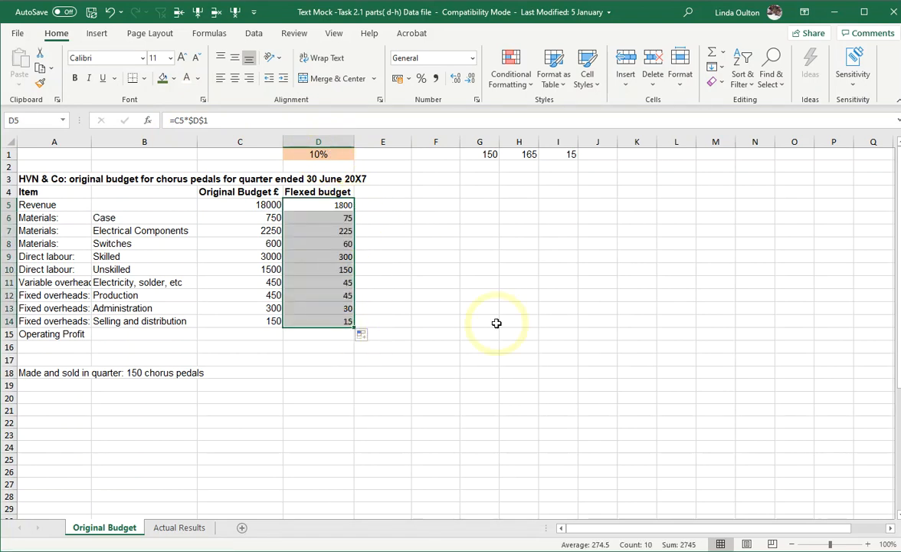
{"action": "left_click", "coordinate": [383, 385]}
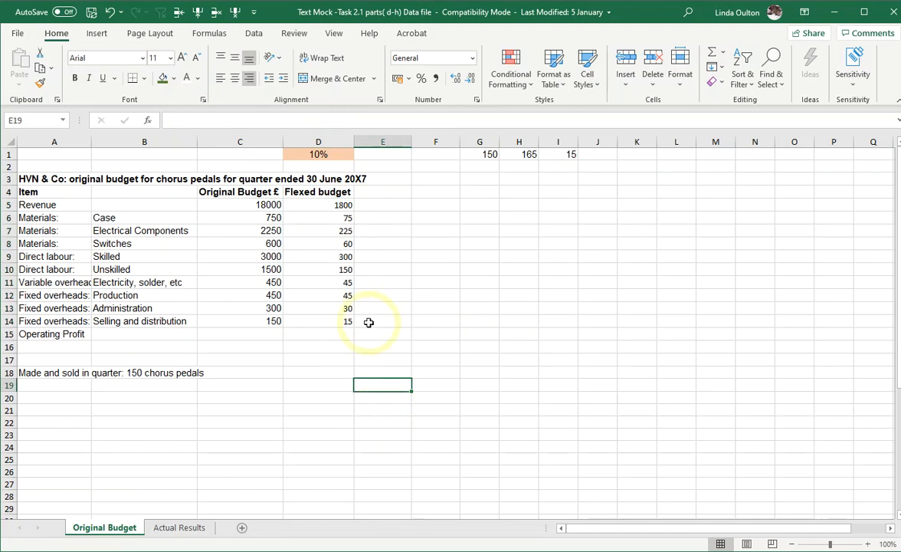
Enter the column heading "Actual results" in E4 and widen column E to fit it
{"action": "left_click", "coordinate": [380, 195]}
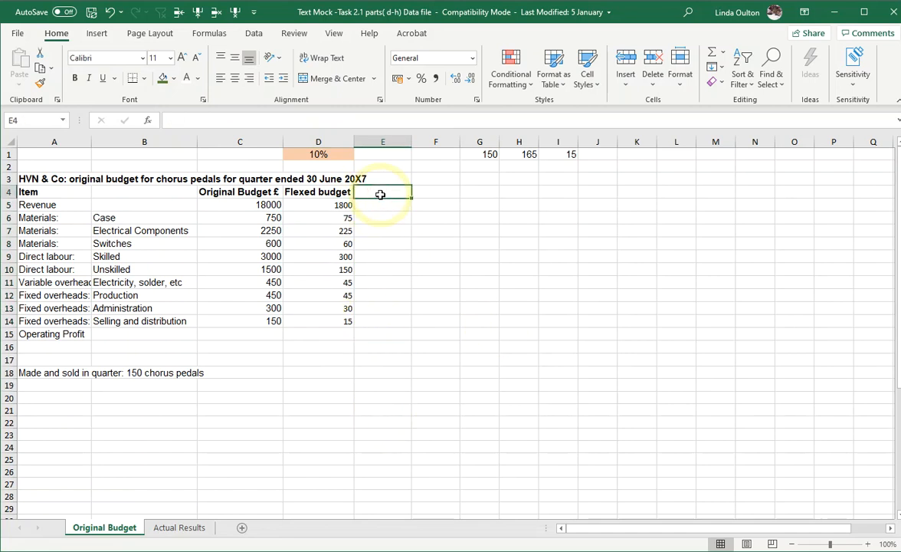
{"action": "type", "text": "Actua"}
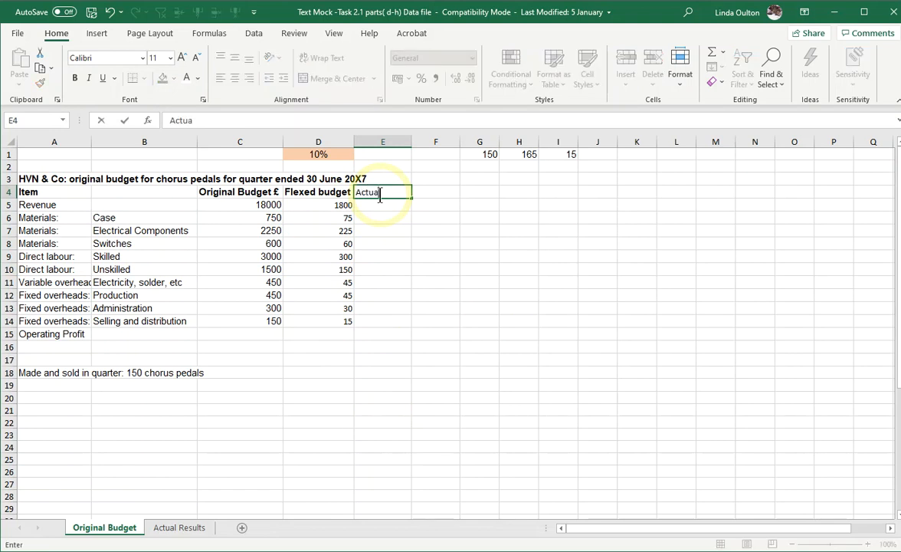
{"action": "type", "text": "l results"}
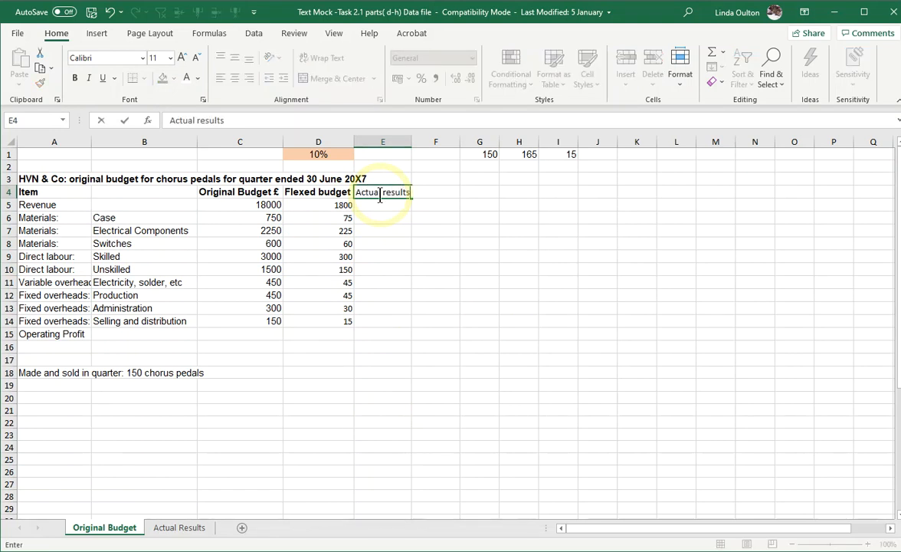
{"action": "key", "text": "Return"}
{"action": "left_click_drag", "start_coordinate": [413, 142], "coordinate": [427, 142]}
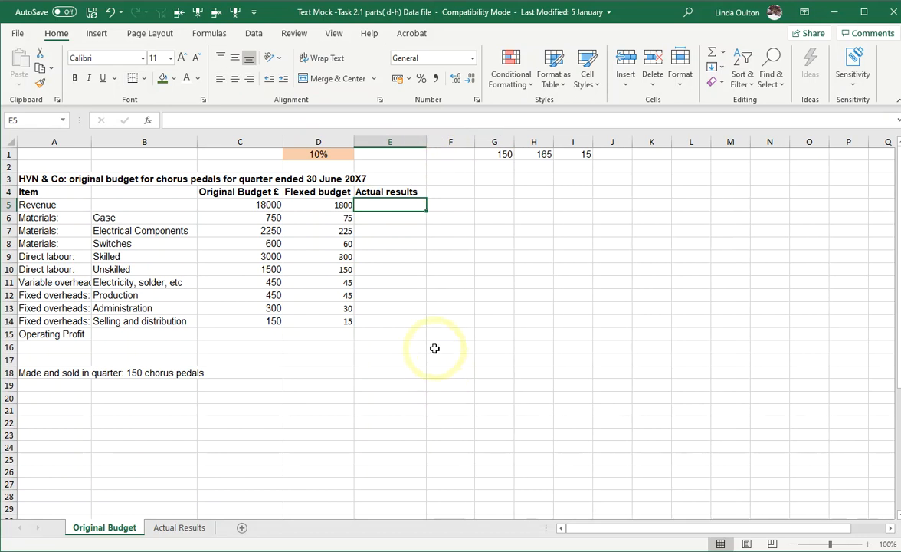
Copy C5:C14 from the Actual Results sheet and paste it as links into the Original Budget sheet from E5
{"action": "left_click", "coordinate": [178, 527]}
{"action": "left_click_drag", "start_coordinate": [253, 203], "coordinate": [252, 312]}
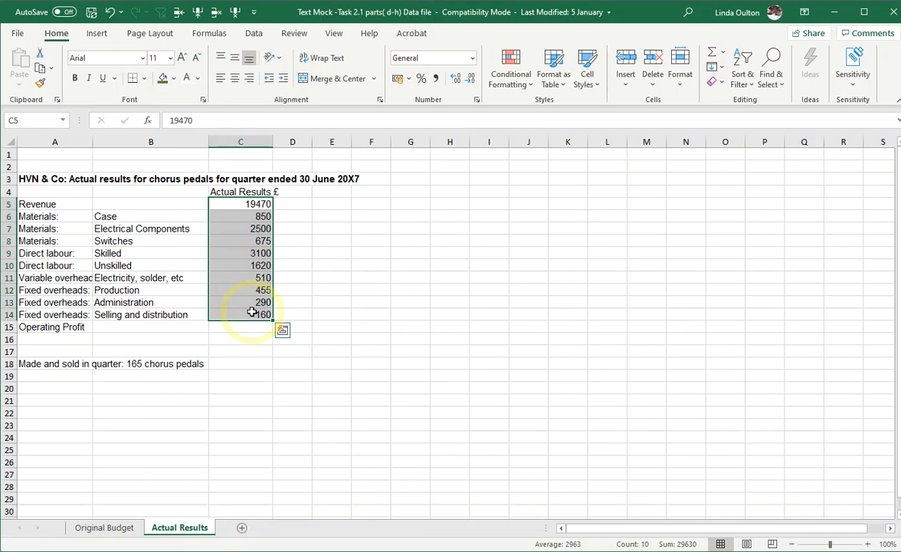
{"action": "left_click", "coordinate": [359, 276]}
{"action": "left_click_drag", "start_coordinate": [239, 204], "coordinate": [236, 316]}
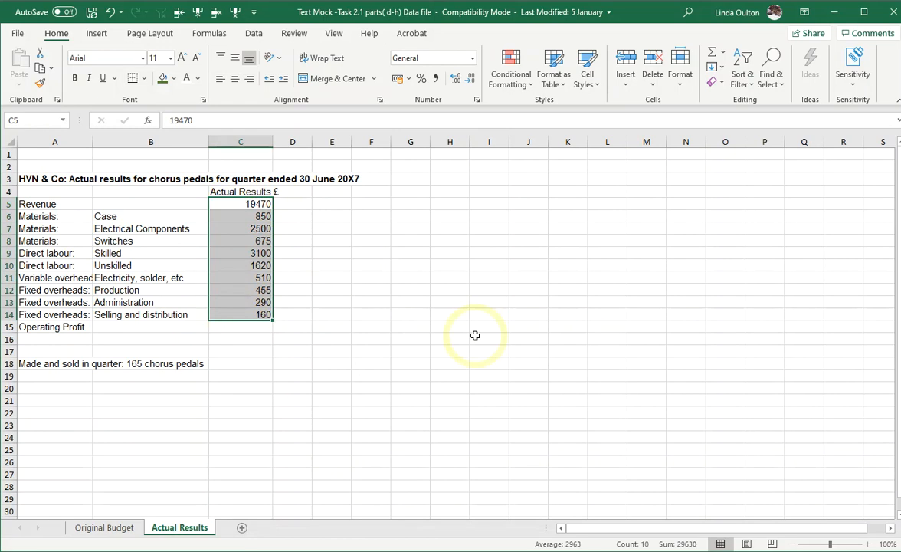
{"action": "left_click", "coordinate": [40, 71]}
{"action": "left_click", "coordinate": [104, 528]}
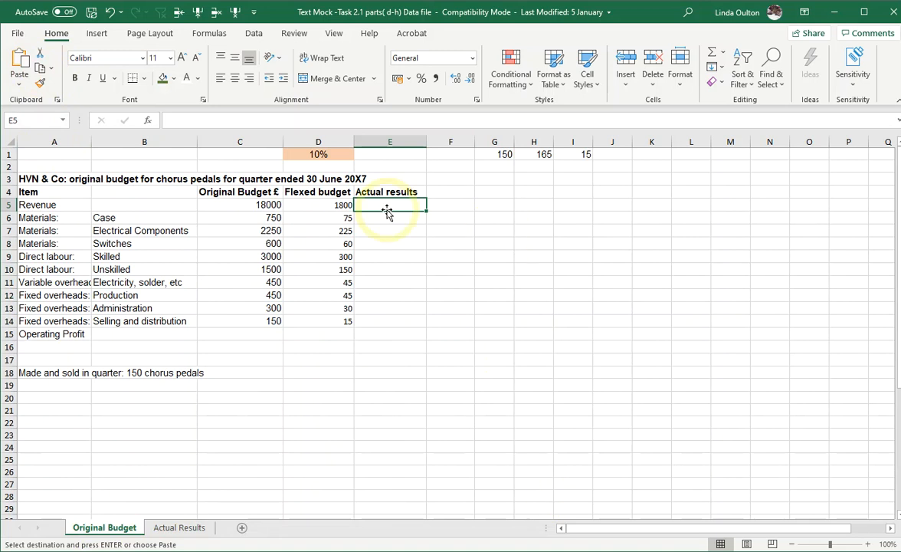
{"action": "left_click", "coordinate": [17, 83]}
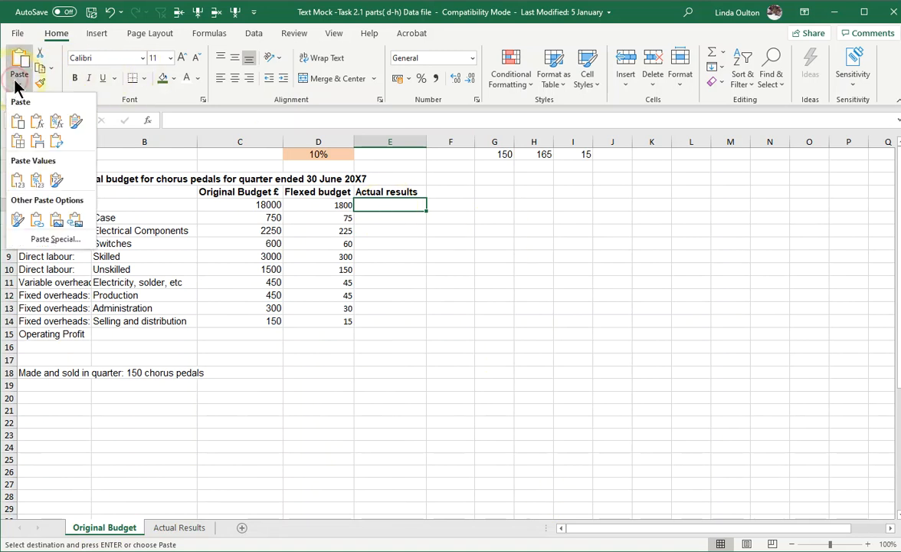
{"action": "left_click", "coordinate": [36, 220]}
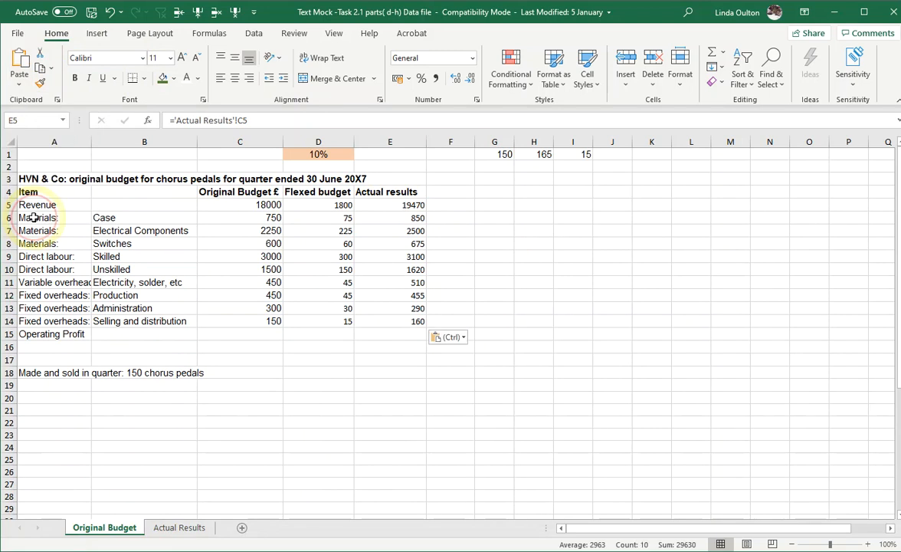
Check the link formula in E5 and clear the pasted actual results from E5:E15
{"action": "left_click", "coordinate": [413, 205]}
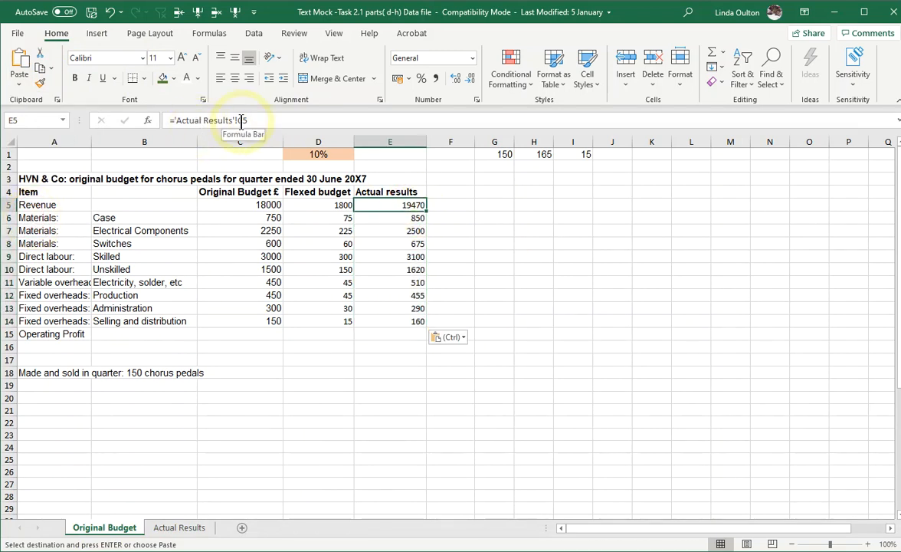
{"action": "left_click", "coordinate": [526, 296]}
{"action": "left_click_drag", "start_coordinate": [407, 207], "coordinate": [400, 328]}
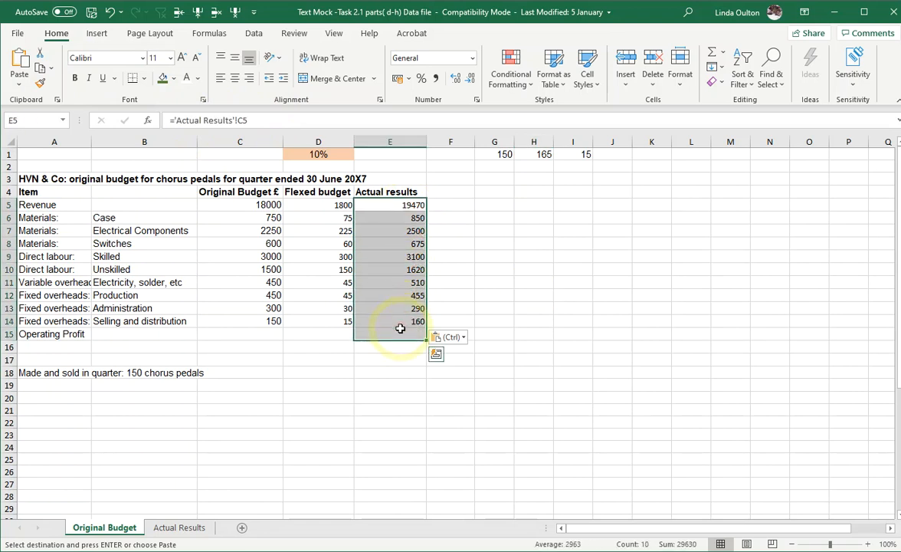
{"action": "key", "text": "Delete"}
Enter ='Actual Results'!C5 in E5 and fill the formula down to E14
{"action": "left_click", "coordinate": [383, 205]}
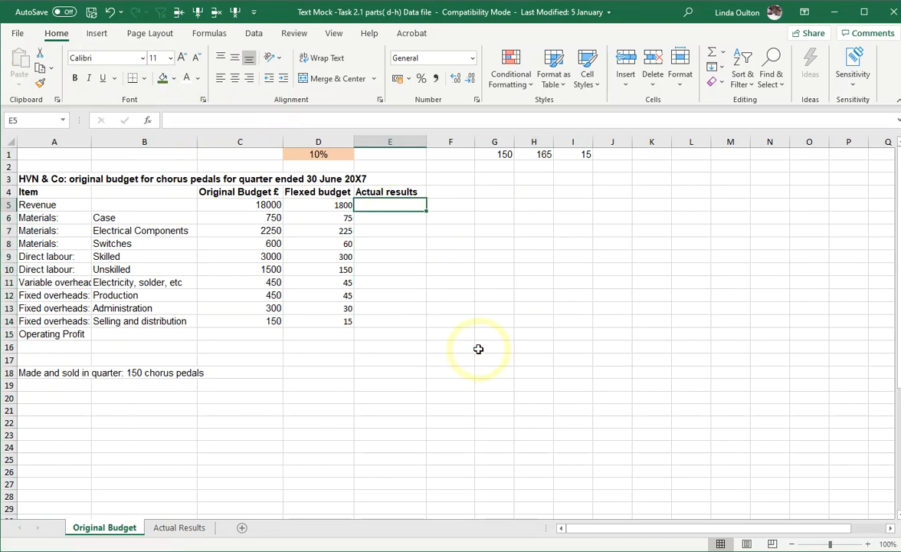
{"action": "type", "text": "="}
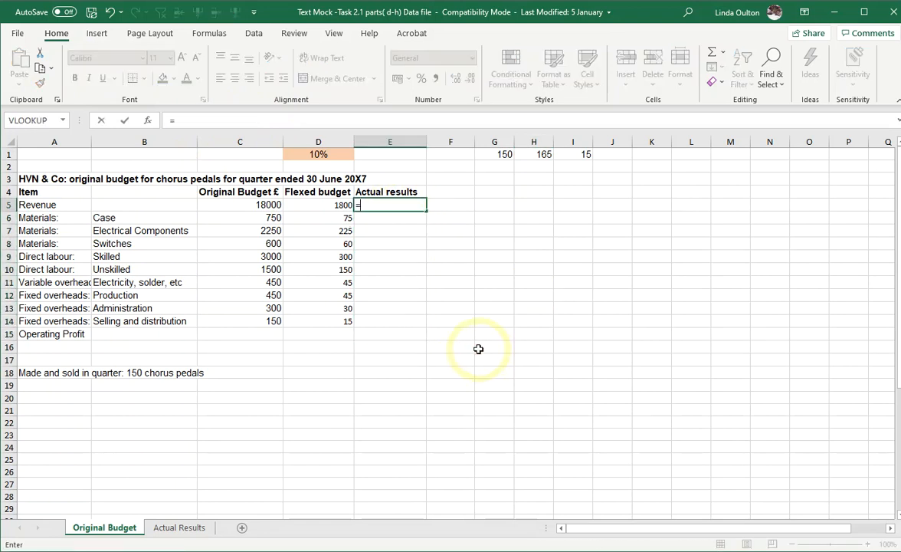
{"action": "left_click", "coordinate": [184, 528]}
{"action": "left_click", "coordinate": [253, 204]}
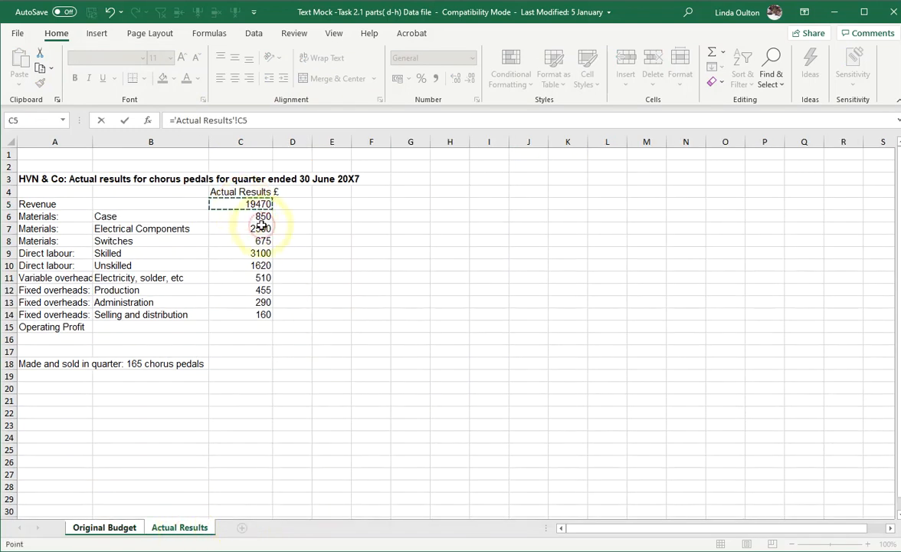
{"action": "key", "text": "Return"}
{"action": "key", "text": "Up"}
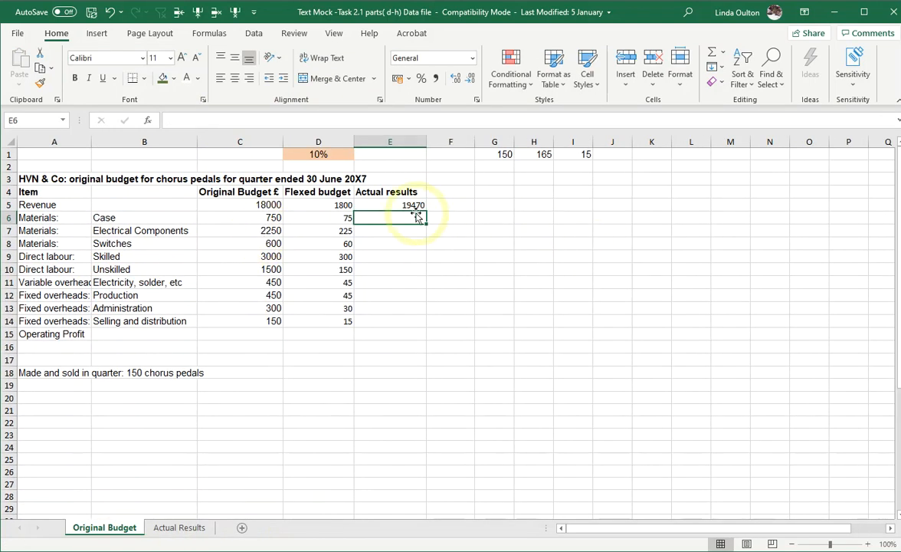
{"action": "left_click_drag", "start_coordinate": [425, 211], "coordinate": [422, 326]}
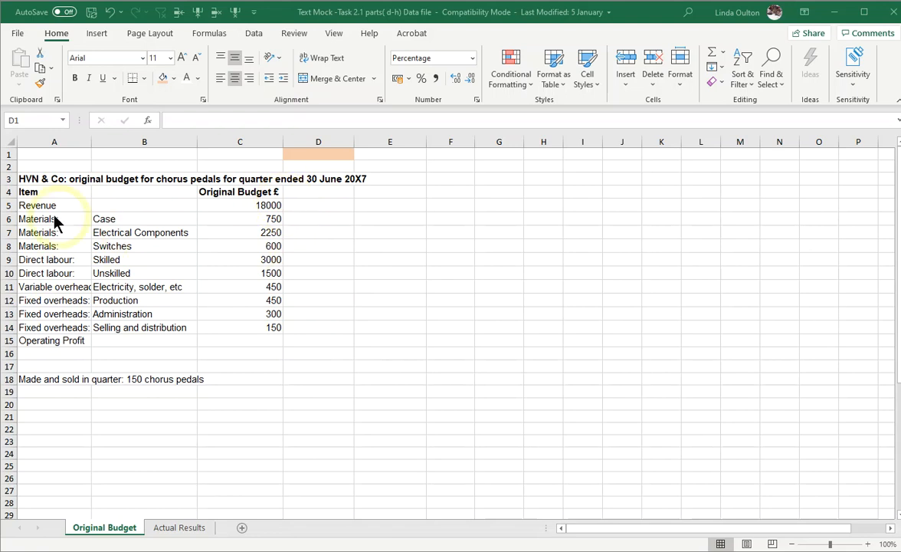
Enter the column heading "Flexed budget" in cell D4 of the Original Budget sheet
{"action": "left_click", "coordinate": [323, 194]}
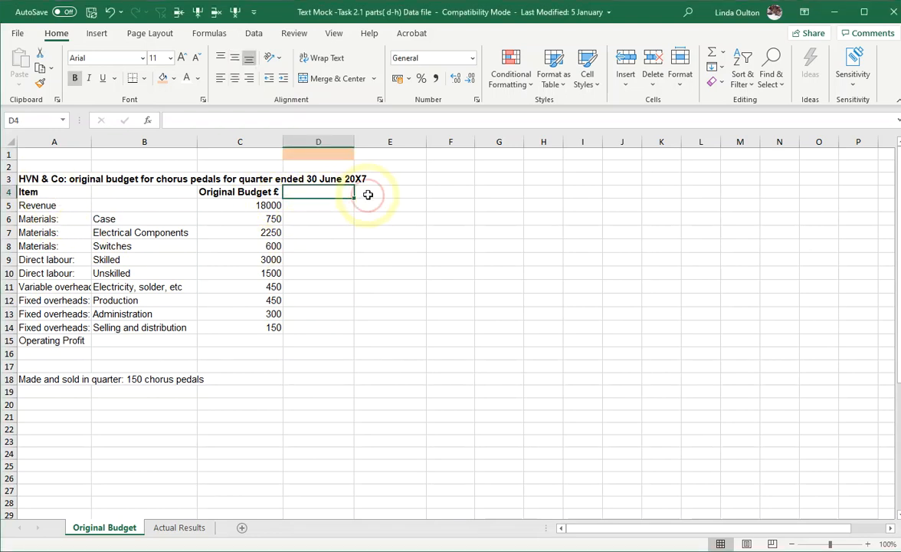
{"action": "type", "text": "Flex"}
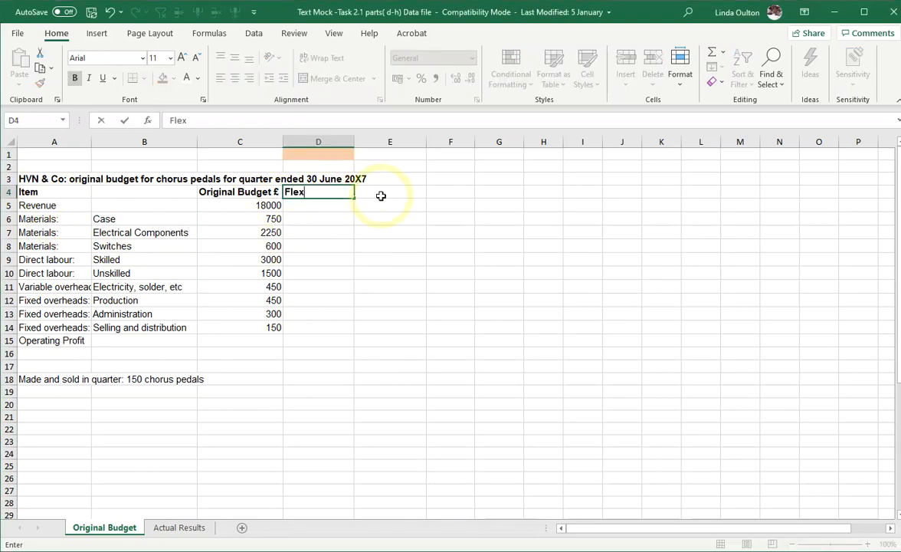
{"action": "type", "text": "ed budge"}
{"action": "key", "text": "BackSpace"}
{"action": "key", "text": "BackSpace"}
{"action": "type", "text": "dget"}
{"action": "key", "text": "Return"}
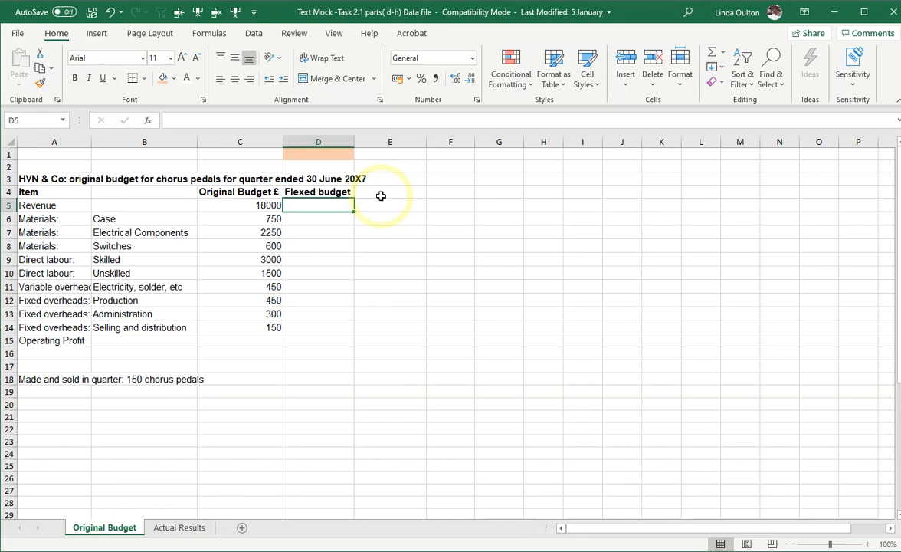
Apply the Percentage number format to the shaded cell D1
{"action": "left_click", "coordinate": [319, 153]}
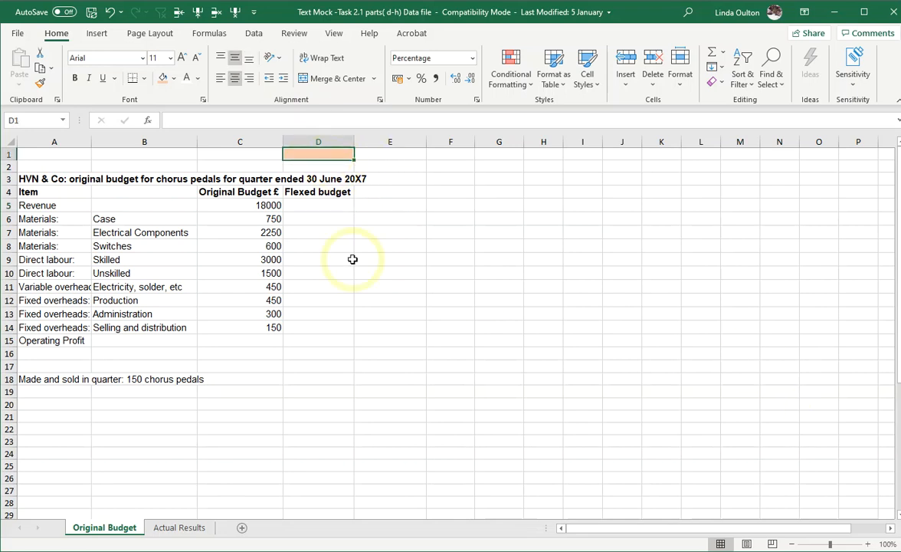
{"action": "left_click", "coordinate": [472, 57]}
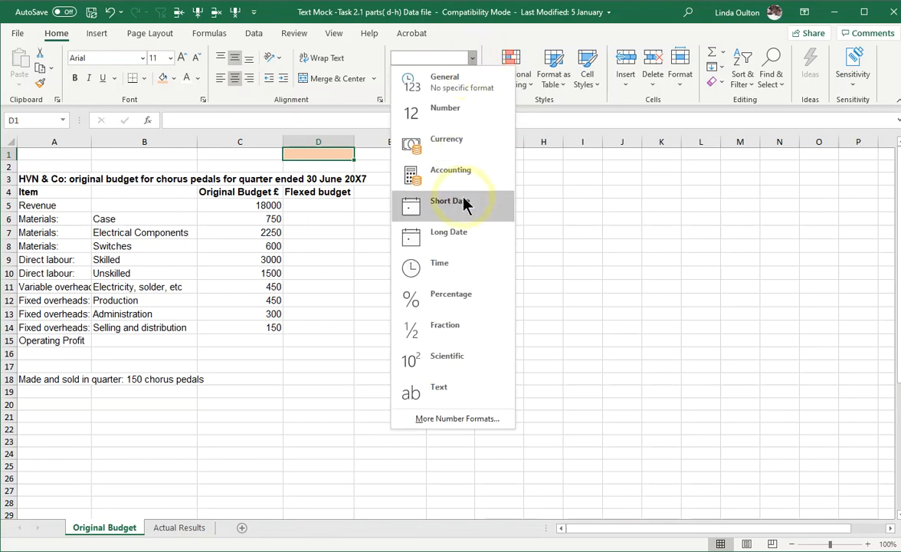
{"action": "left_click", "coordinate": [457, 296]}
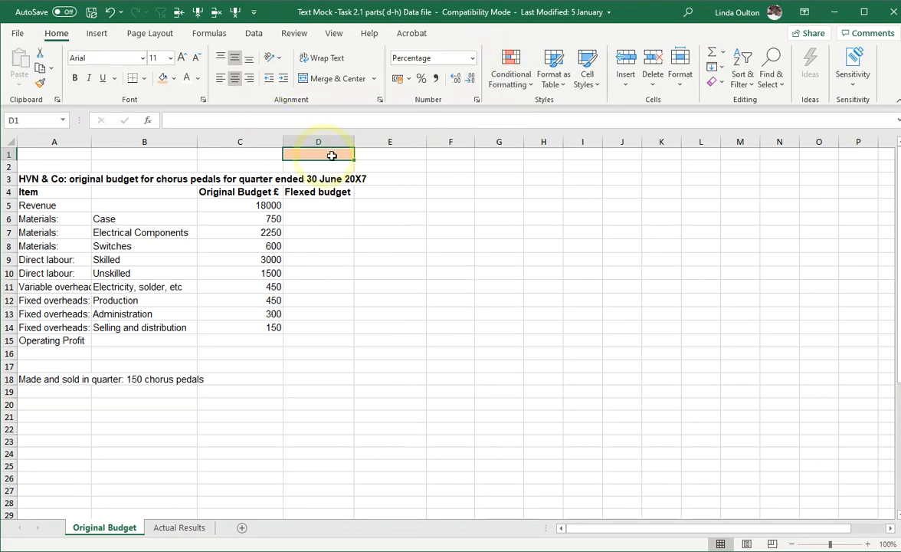
Enter the label "Original volume" in J1 and its value 150 in K1
{"action": "left_click", "coordinate": [620, 154]}
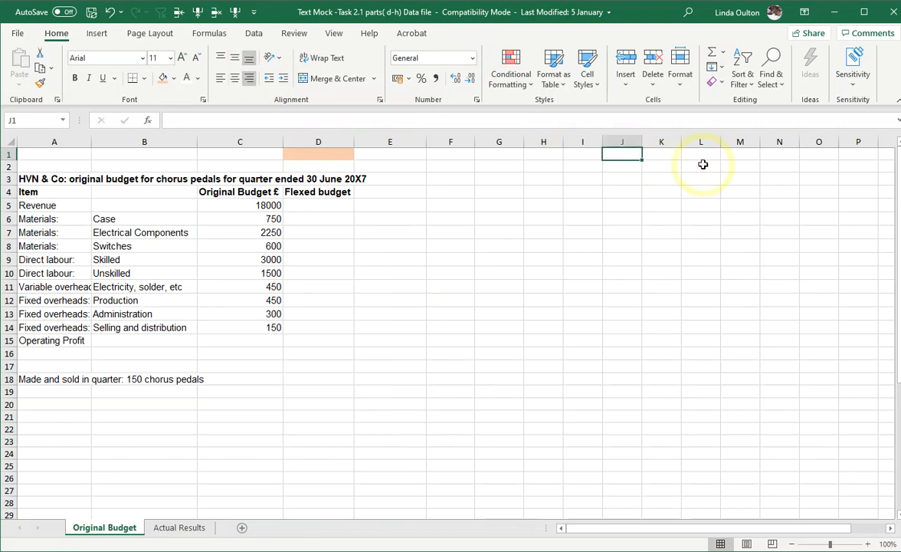
{"action": "type", "text": "Ori"}
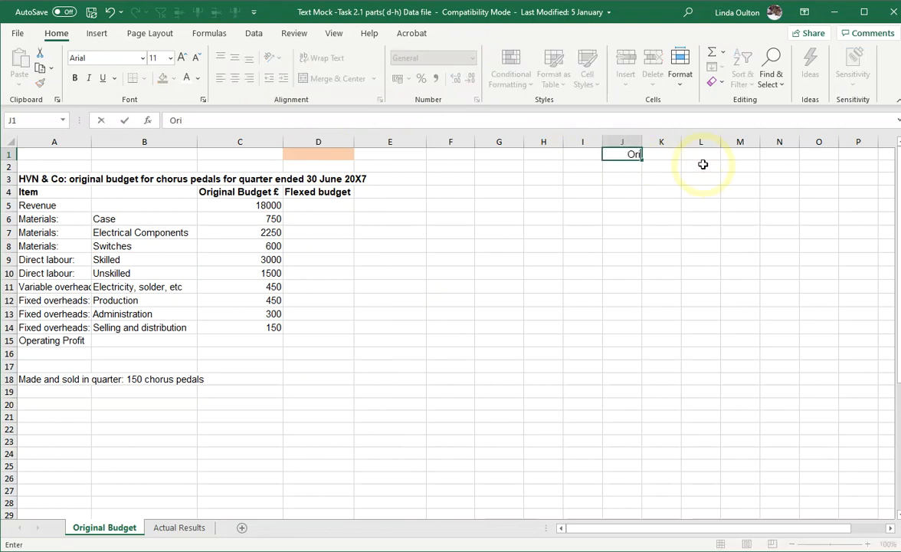
{"action": "type", "text": "ginal volume"}
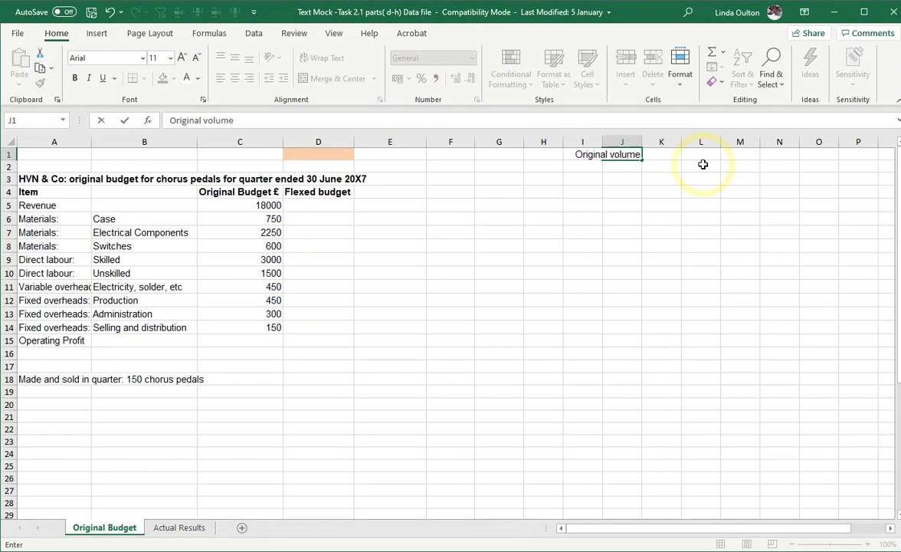
{"action": "key", "text": "Return"}
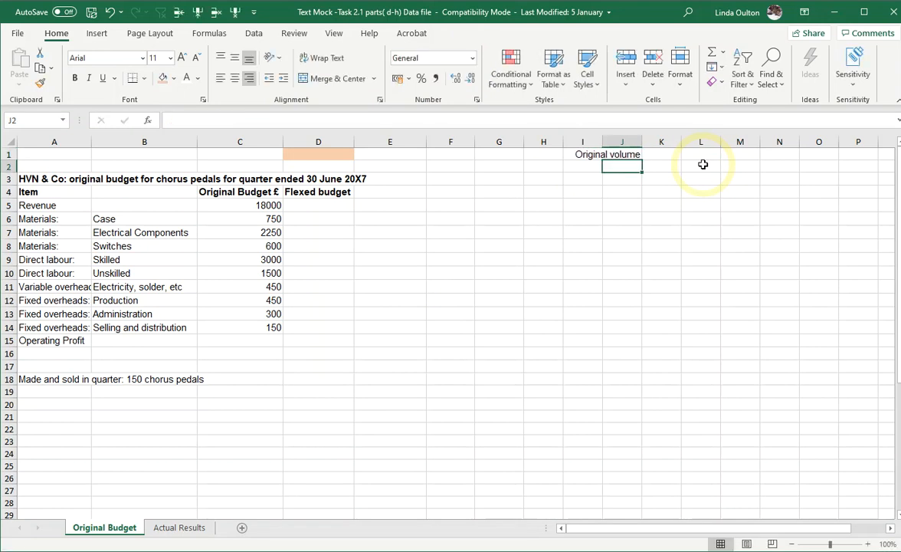
{"action": "left_click", "coordinate": [673, 154]}
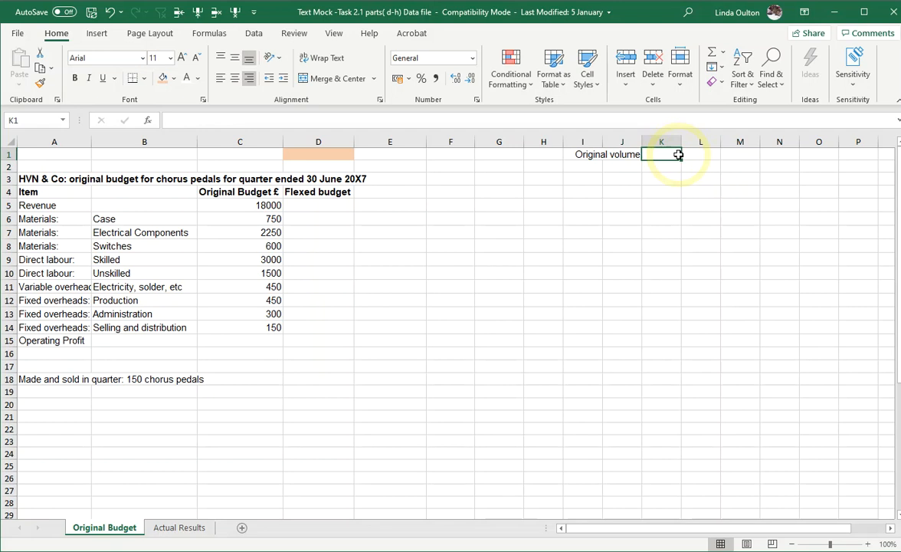
{"action": "type", "text": "150"}
{"action": "key", "text": "Return"}
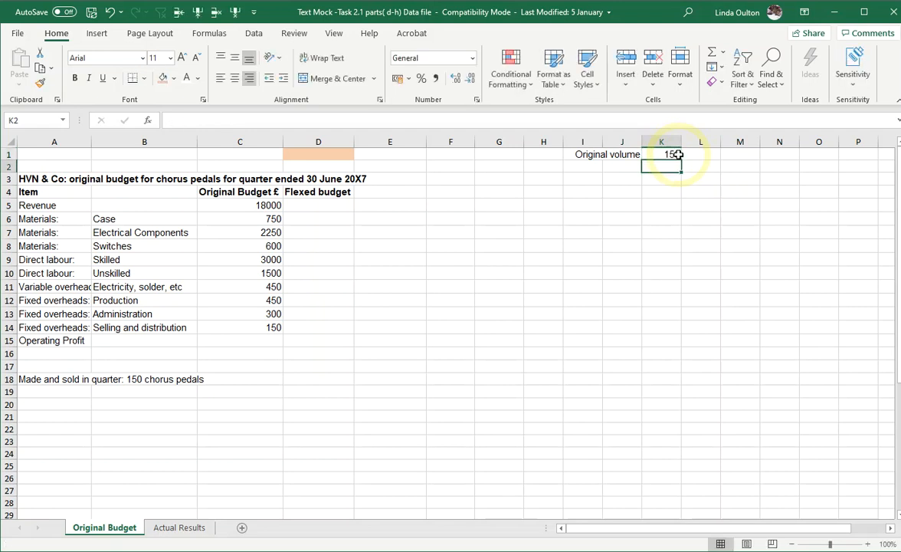
Enter the label "Actual volume" in J2 and its value 165 in K2
{"action": "left_click", "coordinate": [630, 167]}
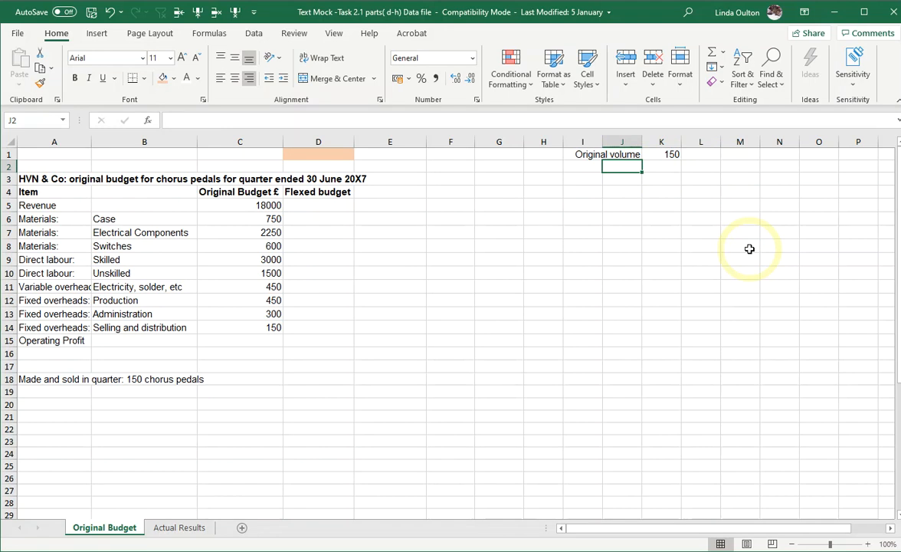
{"action": "type", "text": "A"}
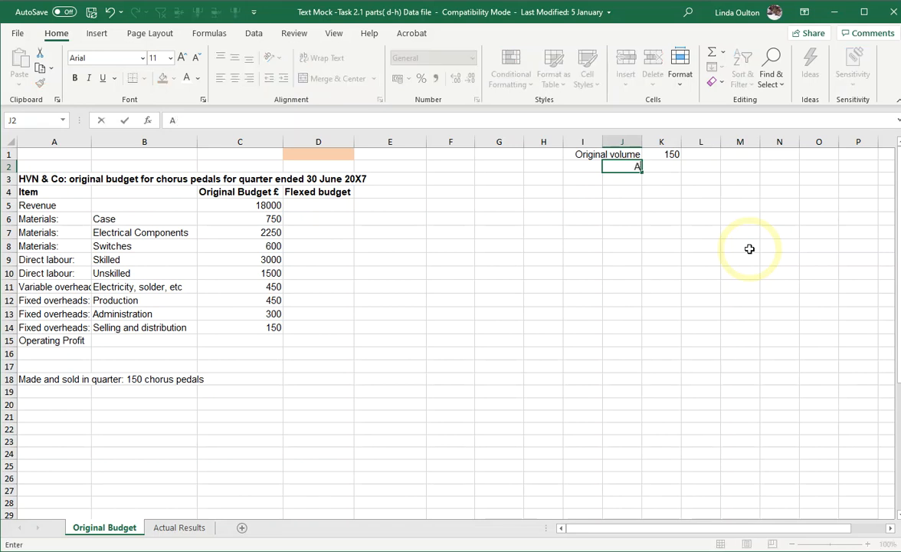
{"action": "type", "text": "ctual volume"}
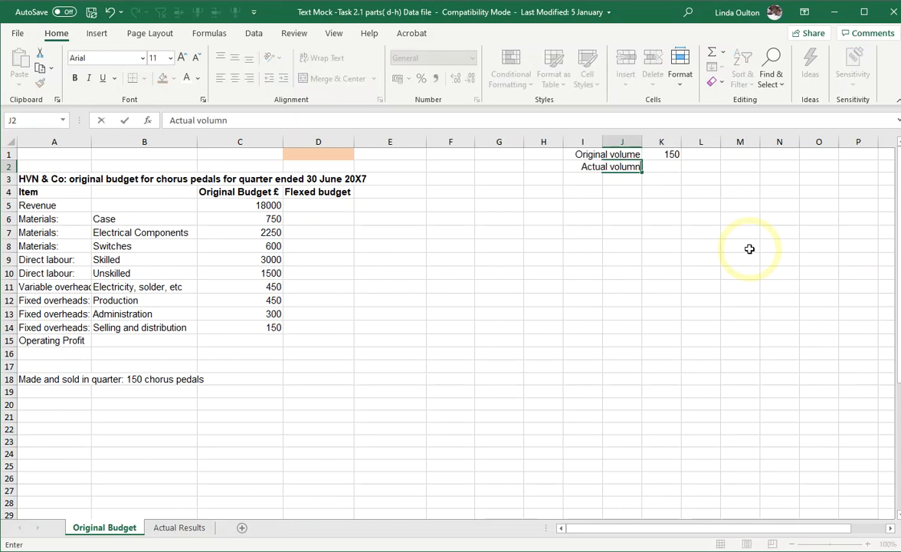
{"action": "key", "text": "Tab"}
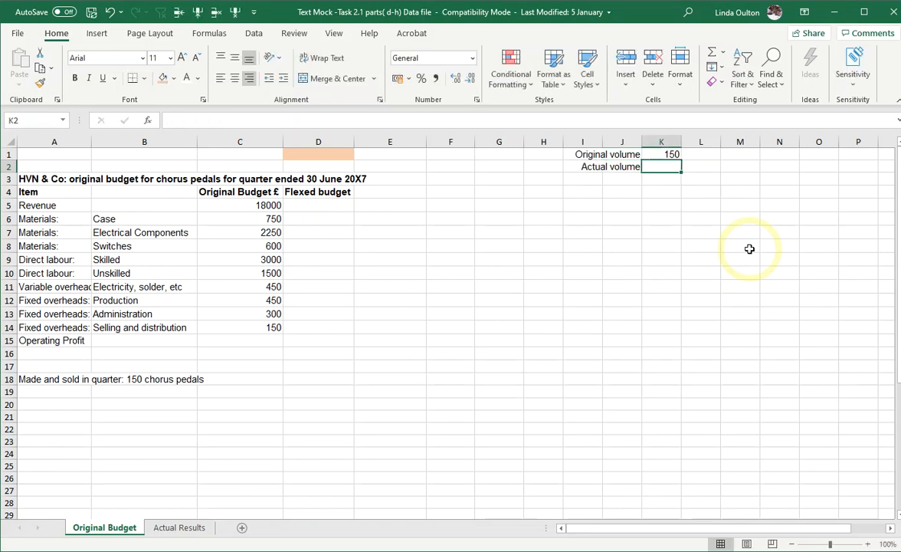
{"action": "type", "text": "165"}
{"action": "key", "text": "Return"}
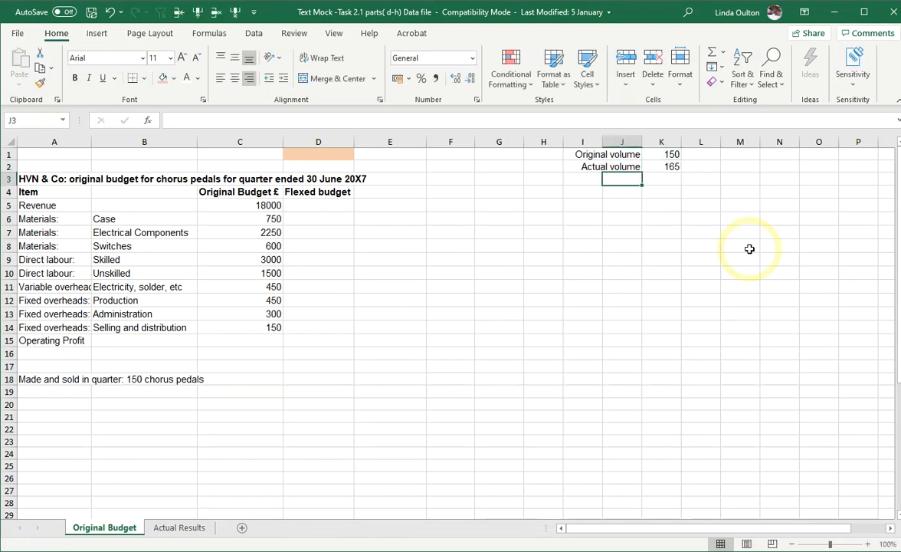
Calculate the volume difference in K3 with =K2-K1 and note "over" beside it in L3
{"action": "left_click", "coordinate": [669, 178]}
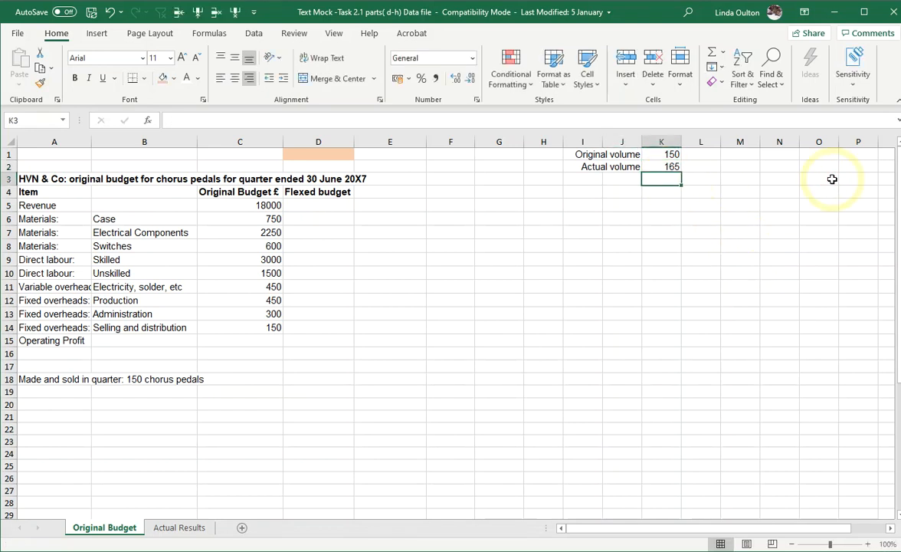
{"action": "type", "text": "="}
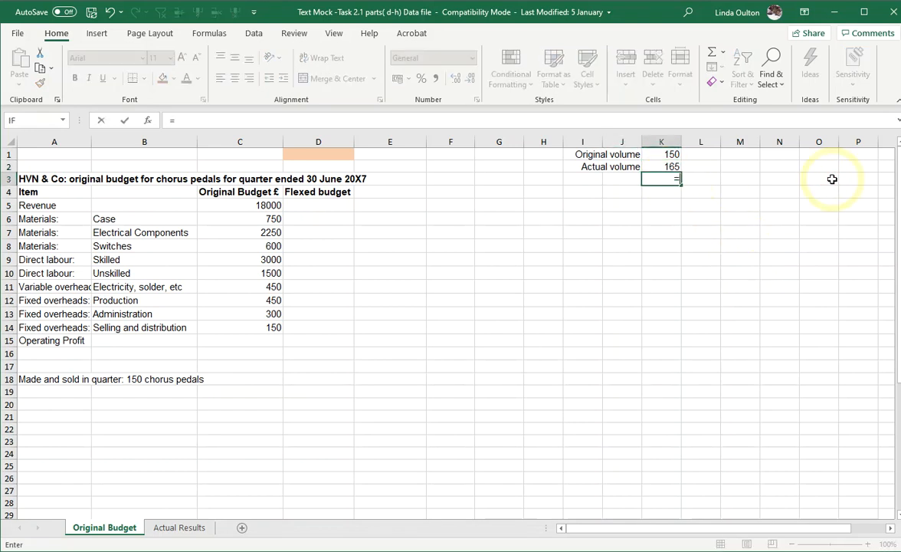
{"action": "left_click", "coordinate": [653, 167]}
{"action": "type", "text": "-"}
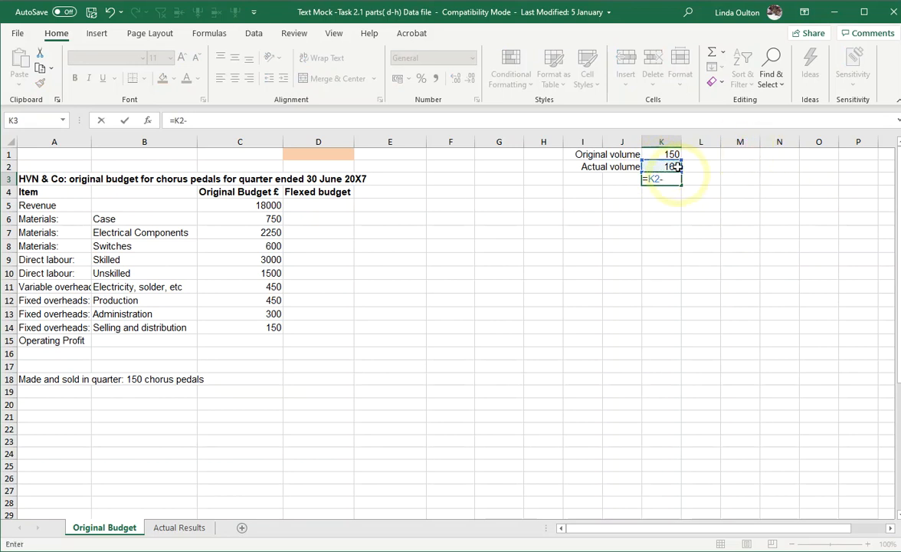
{"action": "left_click", "coordinate": [672, 155]}
{"action": "key", "text": "Return"}
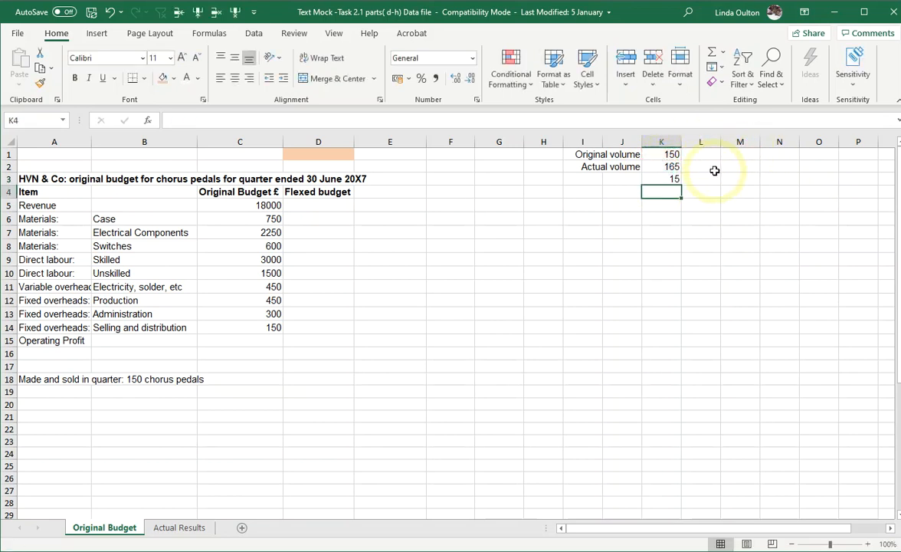
{"action": "key", "text": "Up"}
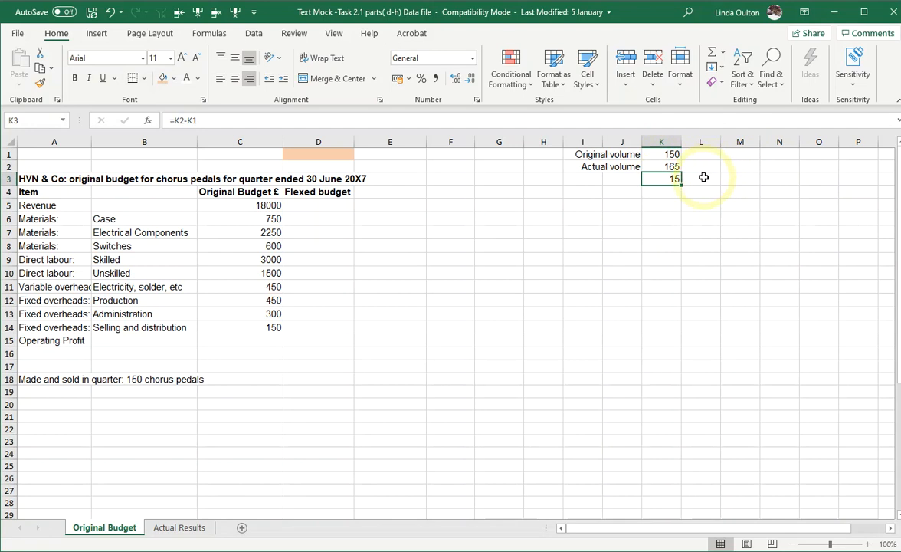
{"action": "left_click", "coordinate": [729, 177]}
{"action": "type", "text": "over"}
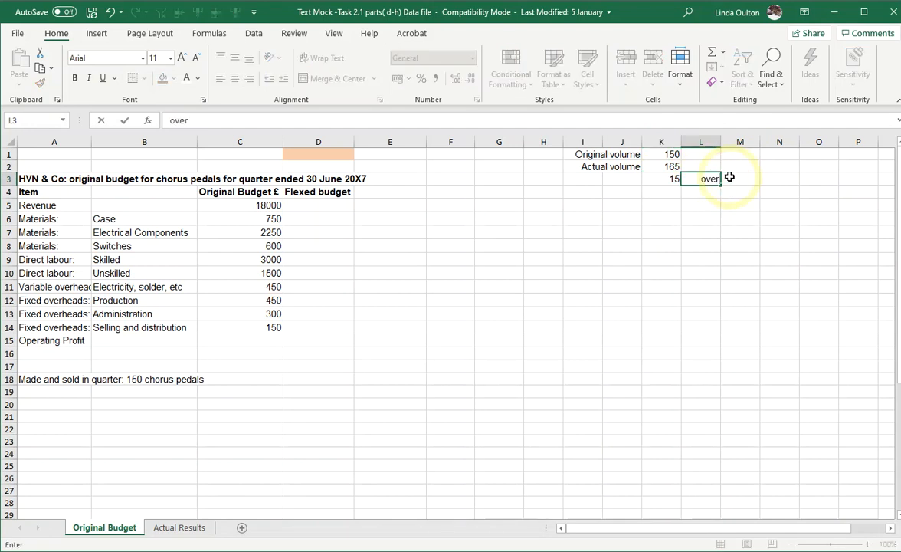
{"action": "key", "text": "Return"}
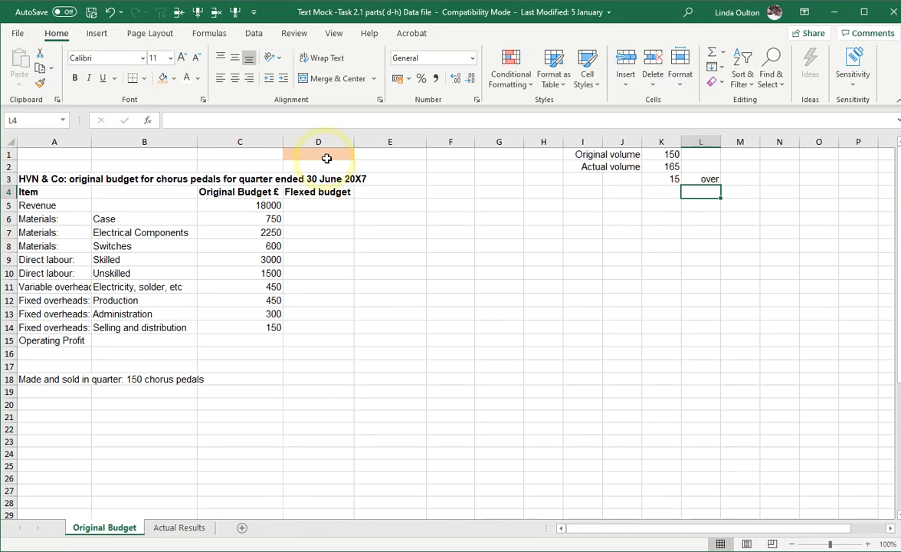
Calculate the percentage volume change in the shaded cell D1 with =K3/K1
{"action": "left_click", "coordinate": [672, 178]}
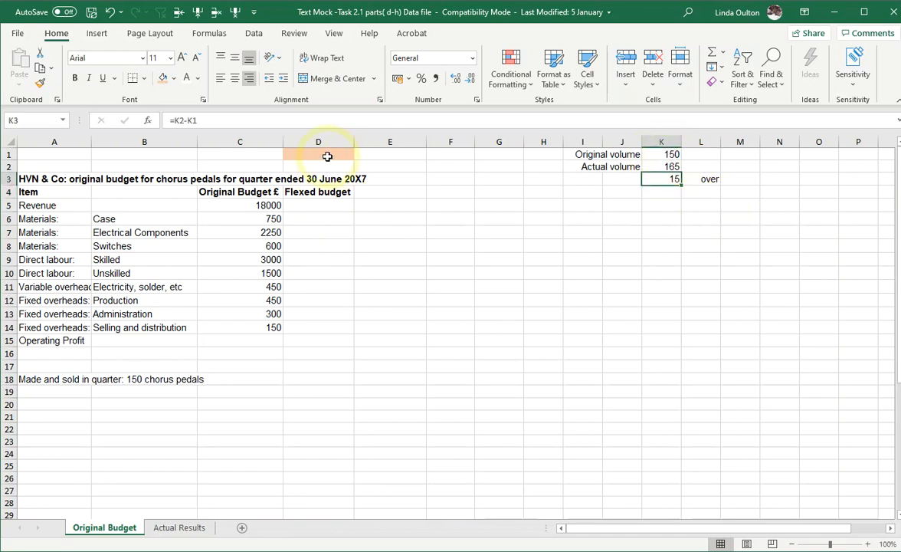
{"action": "left_click", "coordinate": [324, 154]}
{"action": "type", "text": "="}
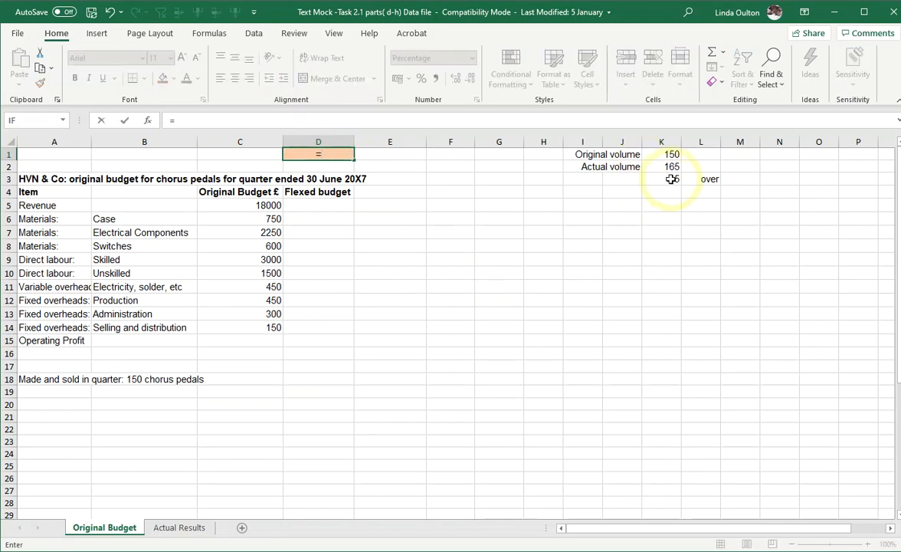
{"action": "left_click", "coordinate": [671, 178]}
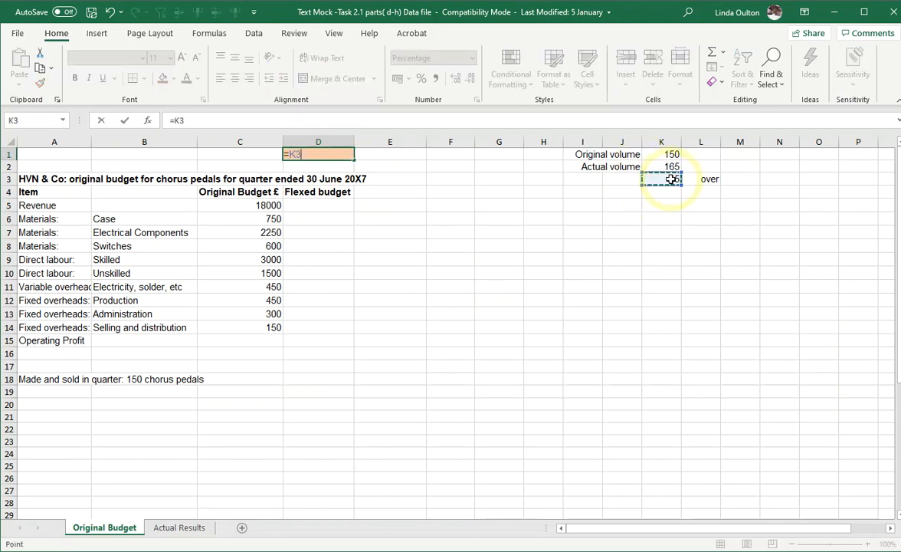
{"action": "type", "text": "/"}
{"action": "left_click", "coordinate": [669, 154]}
{"action": "key", "text": "Return"}
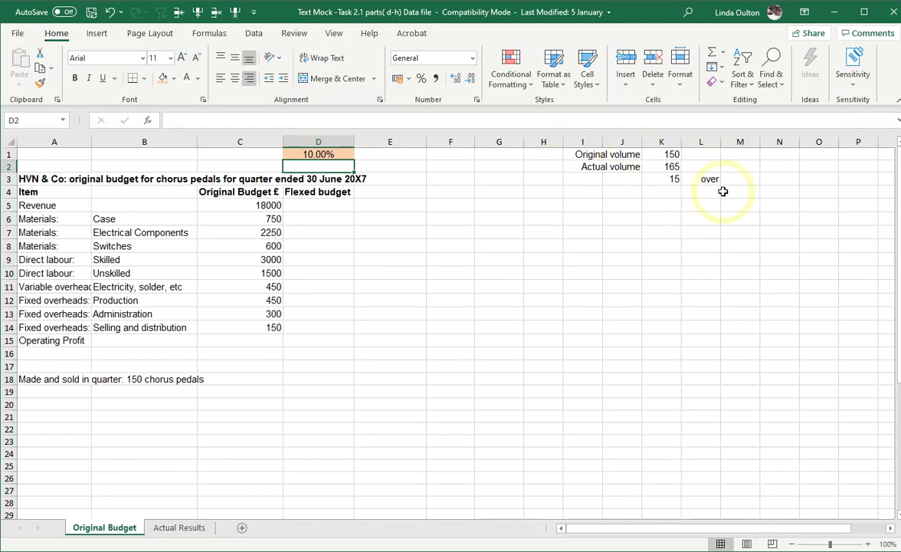
{"action": "left_click", "coordinate": [319, 155]}
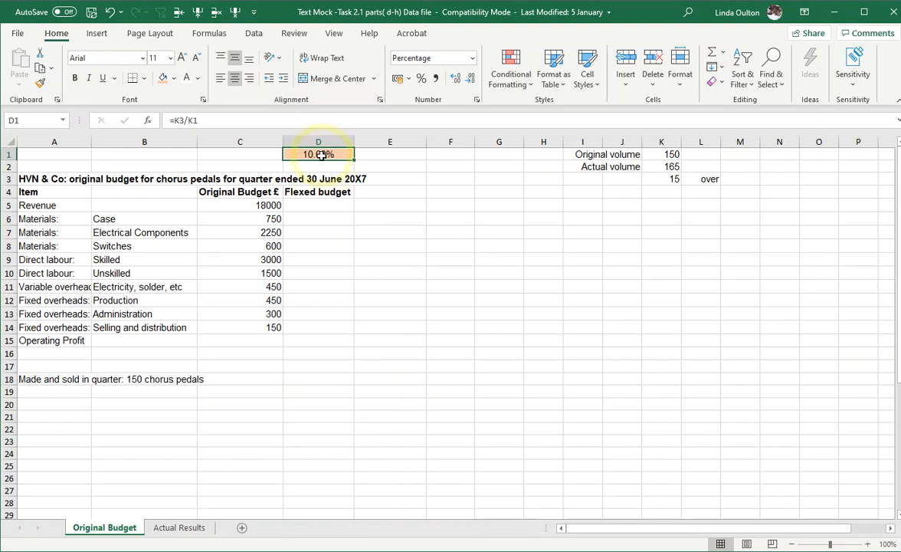
Enter the flexed revenue formula =C5+(C5*D1) in D5
{"action": "left_click", "coordinate": [322, 204]}
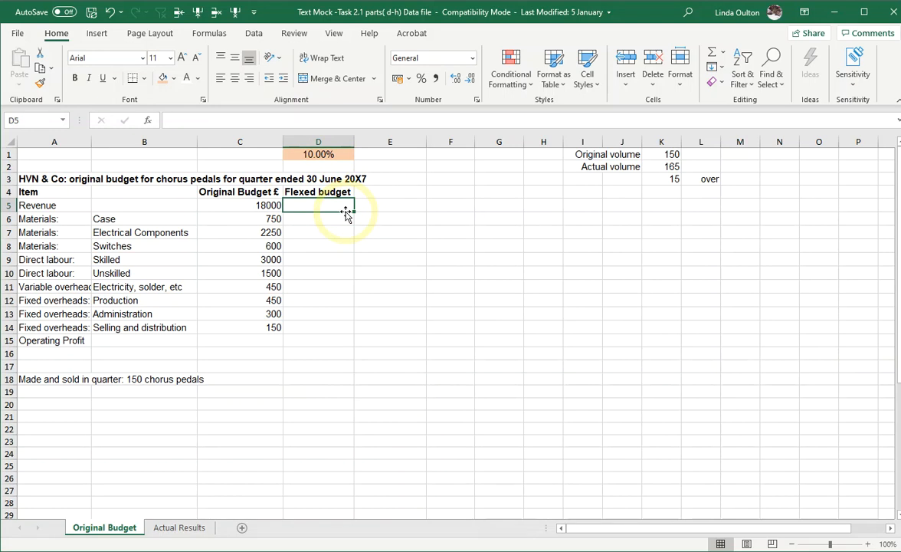
{"action": "type", "text": "="}
{"action": "left_click", "coordinate": [267, 206]}
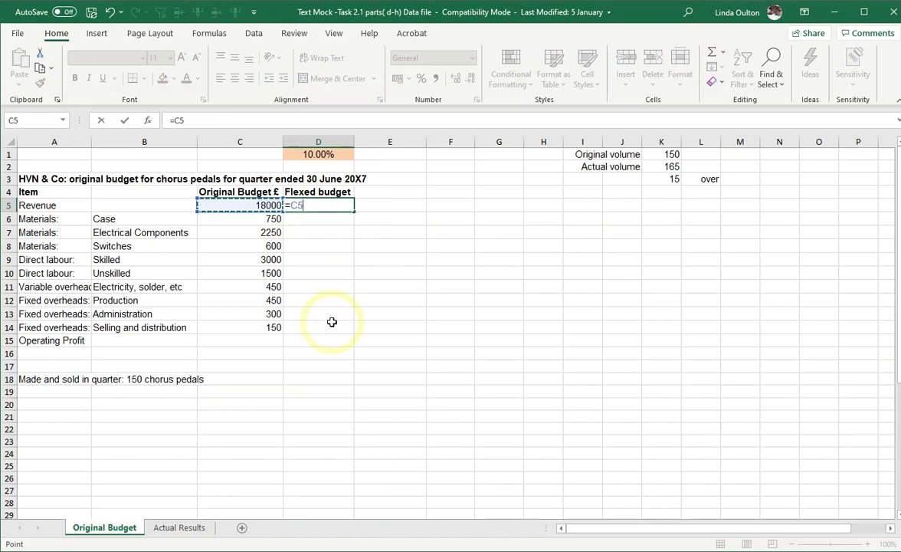
{"action": "type", "text": "+"}
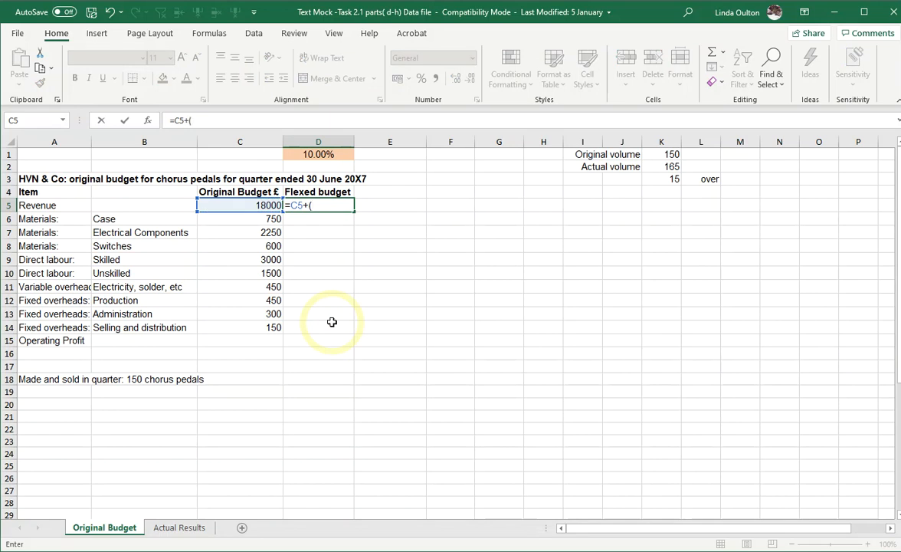
{"action": "type", "text": "("}
{"action": "left_click", "coordinate": [257, 203]}
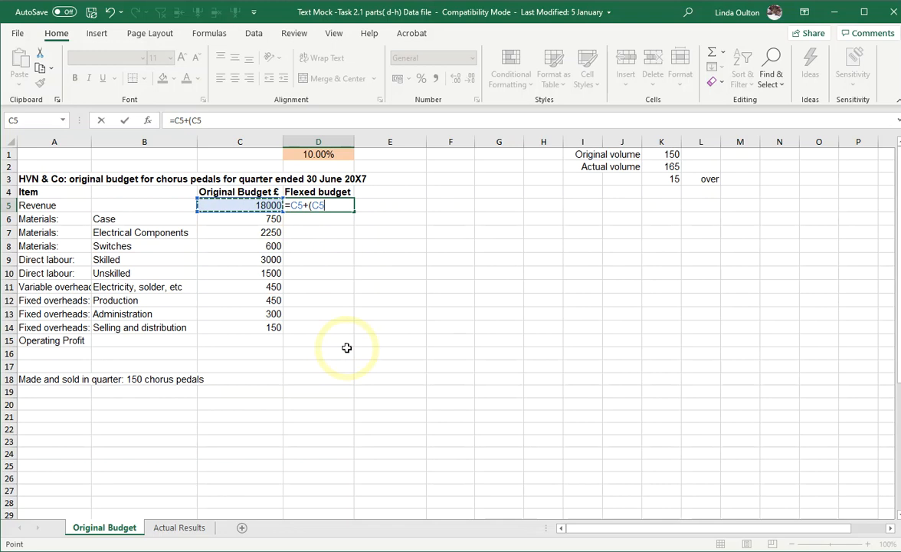
{"action": "type", "text": "*"}
{"action": "left_click", "coordinate": [320, 154]}
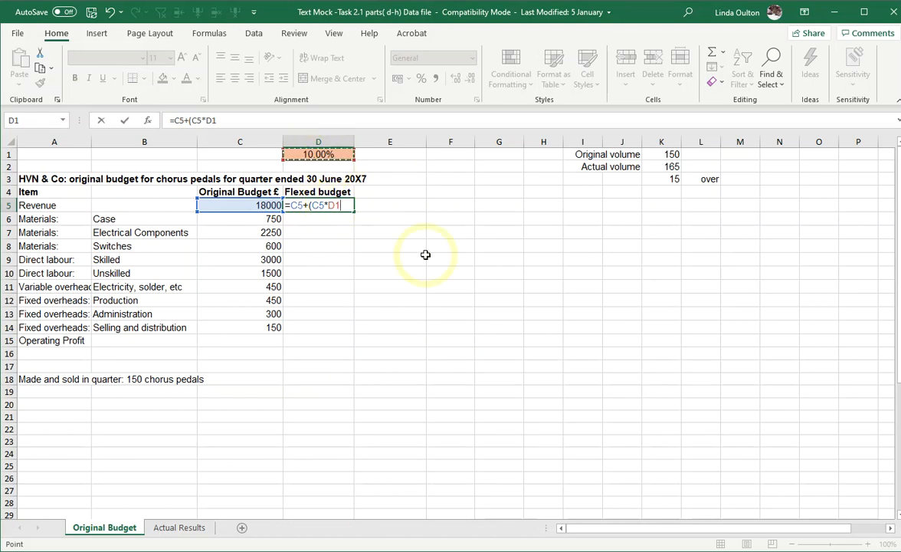
{"action": "type", "text": ")"}
{"action": "key", "text": "Return"}
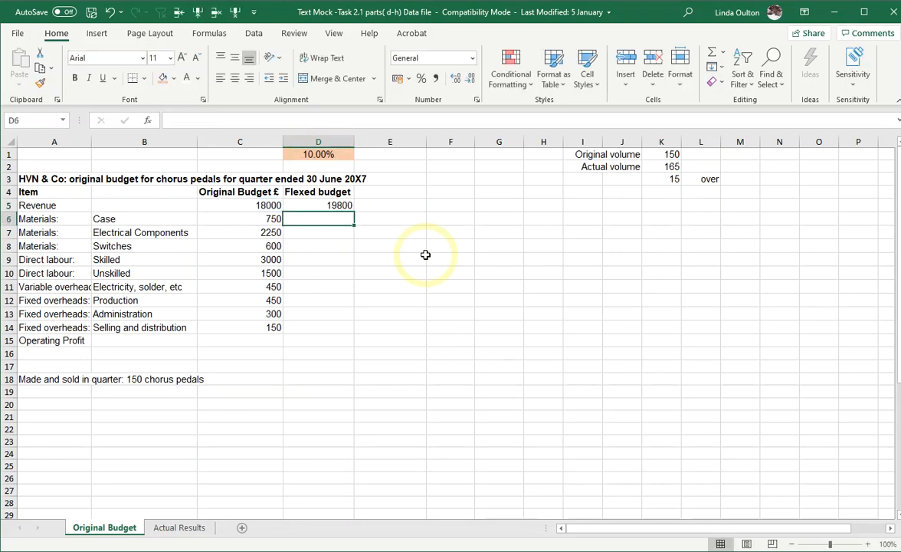
Try to fill the D5 formula down to D11 and check the cell references in the copied formulas
{"action": "left_click", "coordinate": [338, 205]}
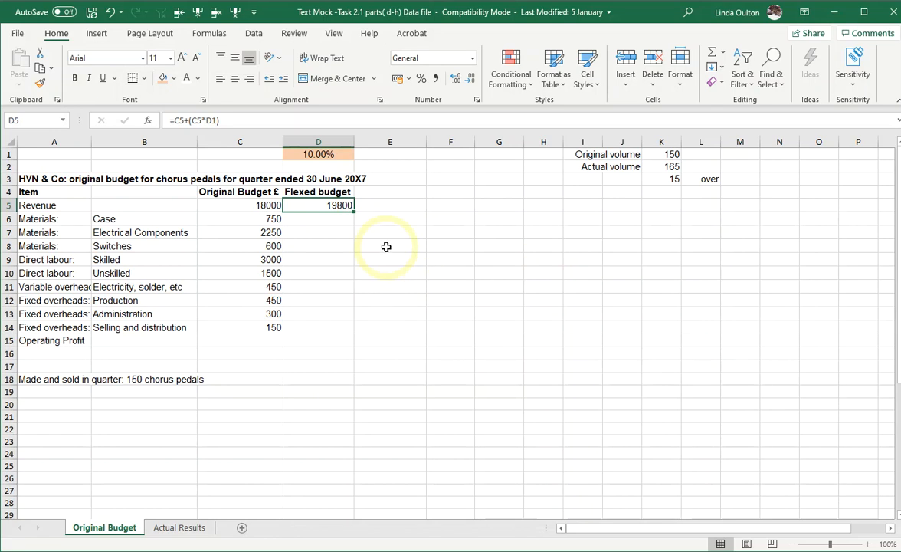
{"action": "left_click_drag", "start_coordinate": [356, 214], "coordinate": [351, 288]}
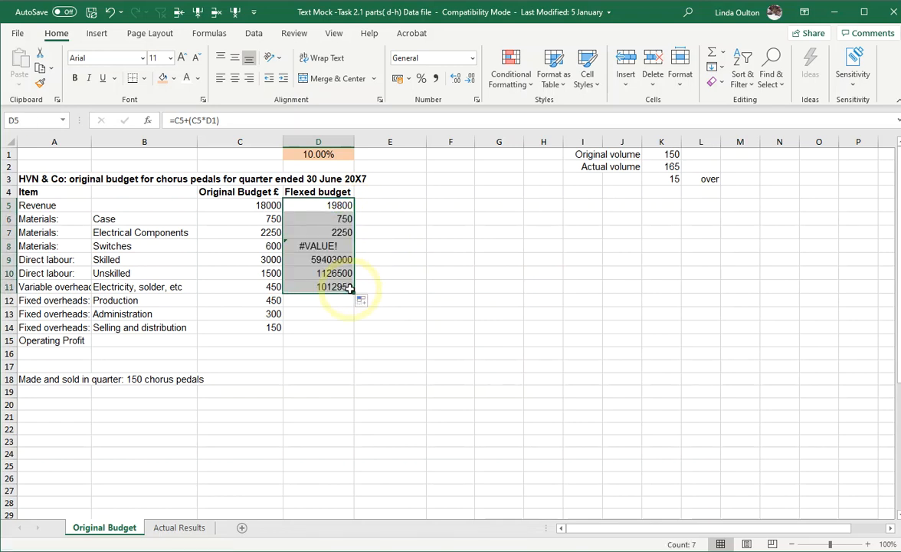
{"action": "left_click", "coordinate": [338, 207]}
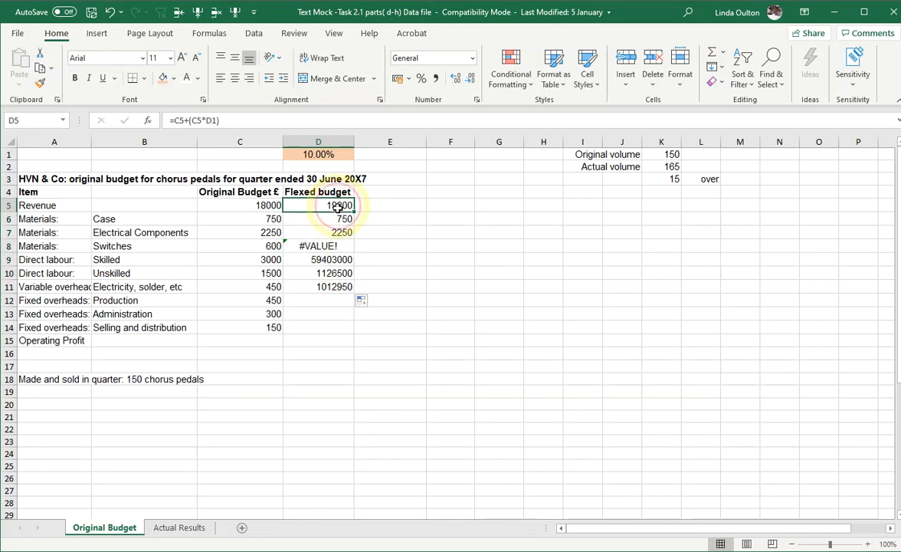
{"action": "left_click", "coordinate": [333, 259]}
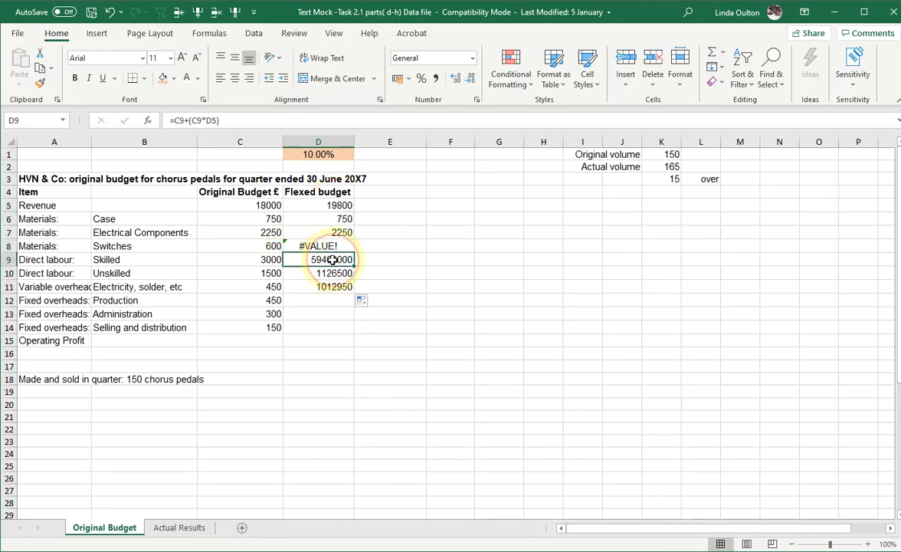
{"action": "double_click", "coordinate": [318, 246]}
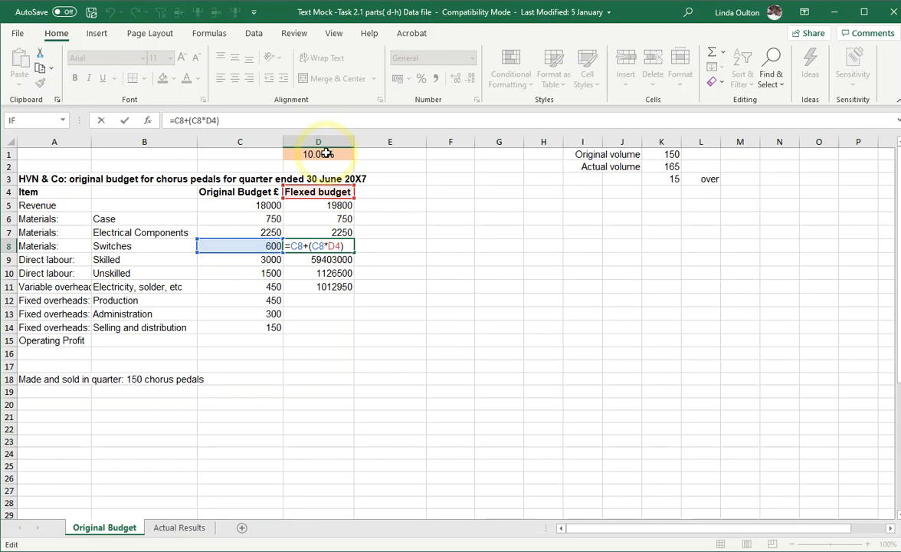
{"action": "key", "text": "Return"}
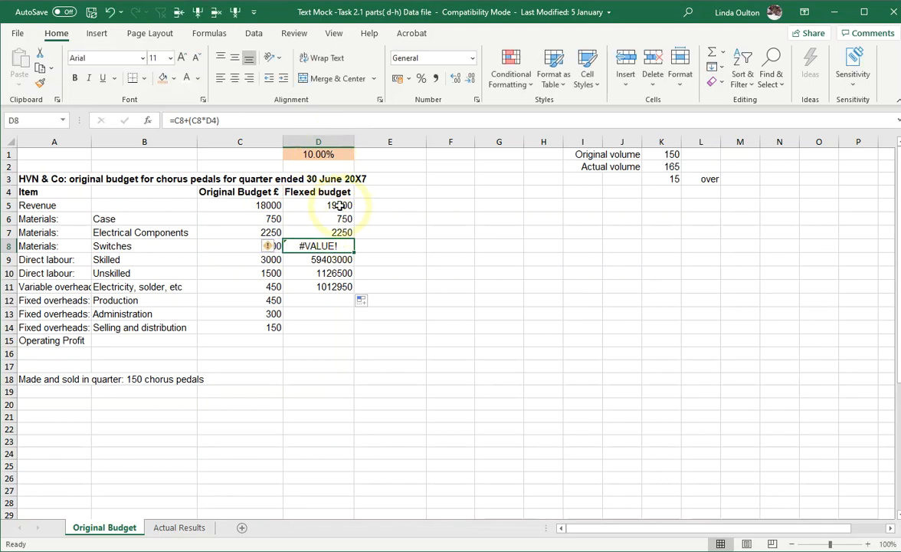
Make the D1 reference in D5 absolute, giving =C5+(C5*$D$1), and fill the formula down to D11
{"action": "left_click", "coordinate": [337, 205]}
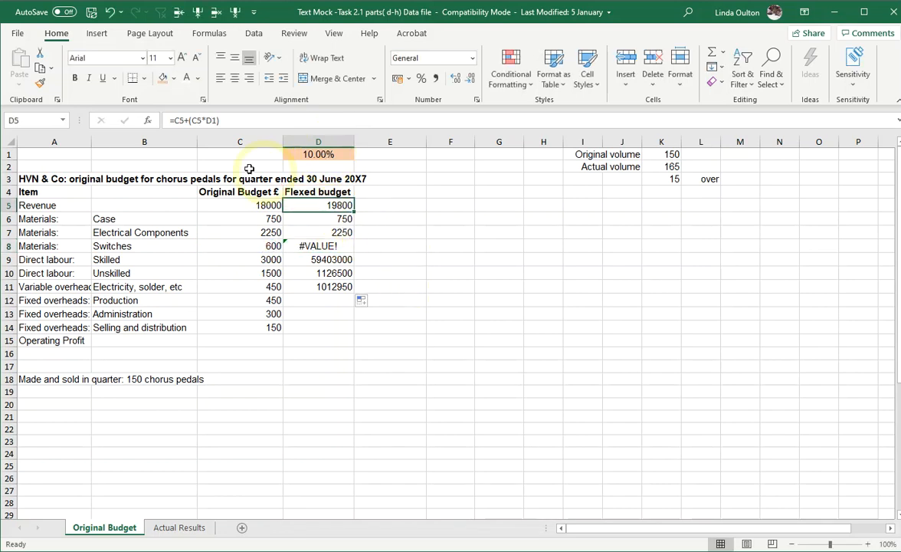
{"action": "left_click", "coordinate": [213, 120]}
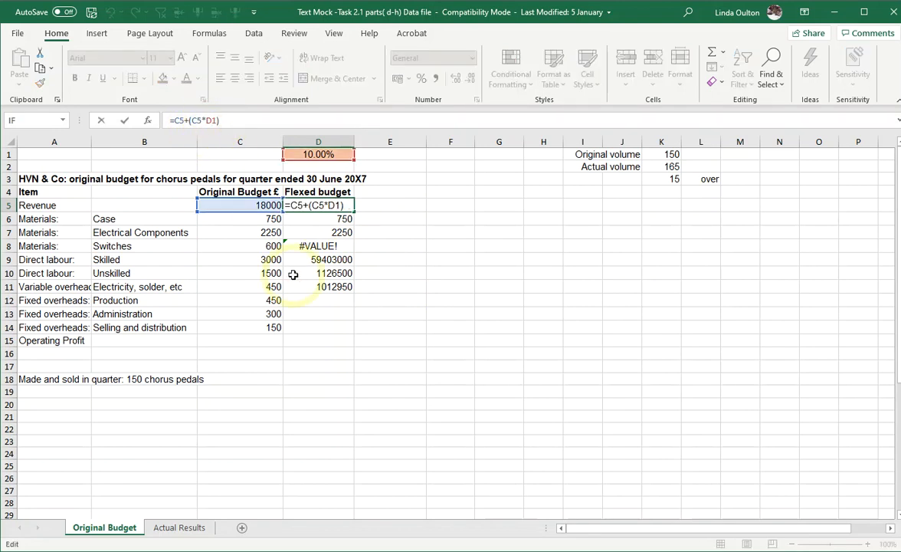
{"action": "key", "text": "F4"}
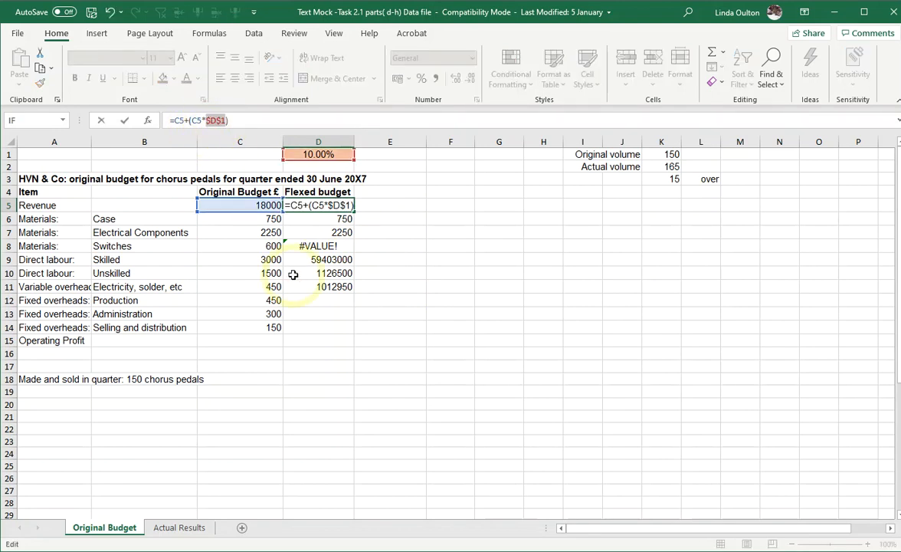
{"action": "key", "text": "Return"}
{"action": "left_click", "coordinate": [336, 205]}
{"action": "left_click_drag", "start_coordinate": [354, 211], "coordinate": [349, 290]}
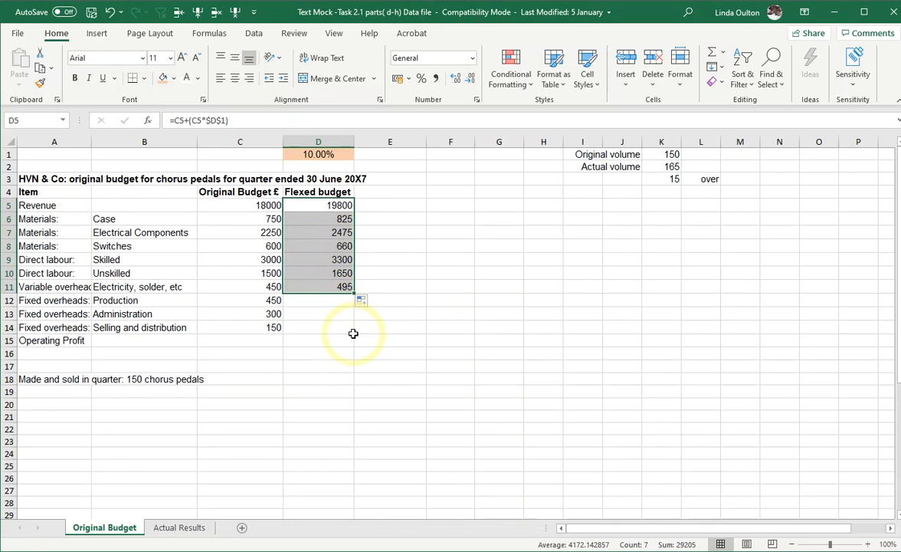
Enter 450 as the flexed production overhead in D12
{"action": "left_click", "coordinate": [337, 299]}
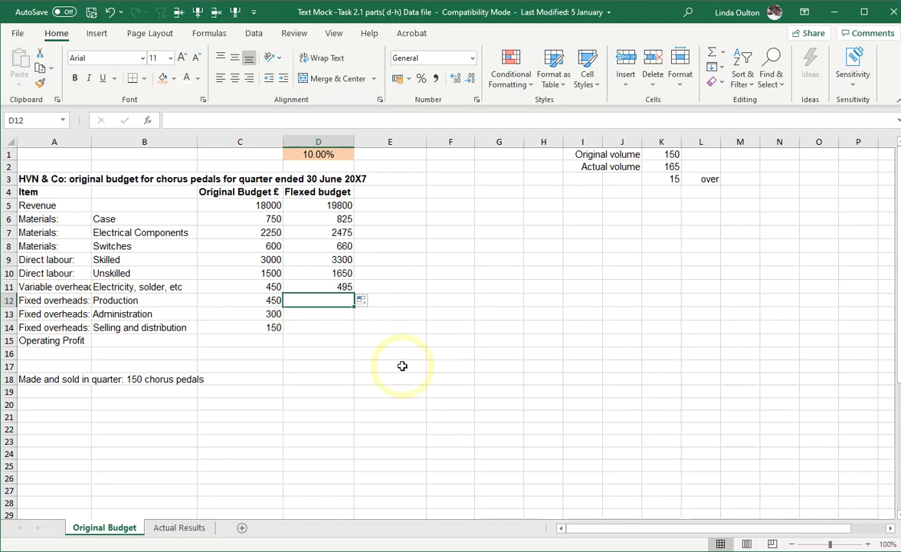
{"action": "type", "text": "450"}
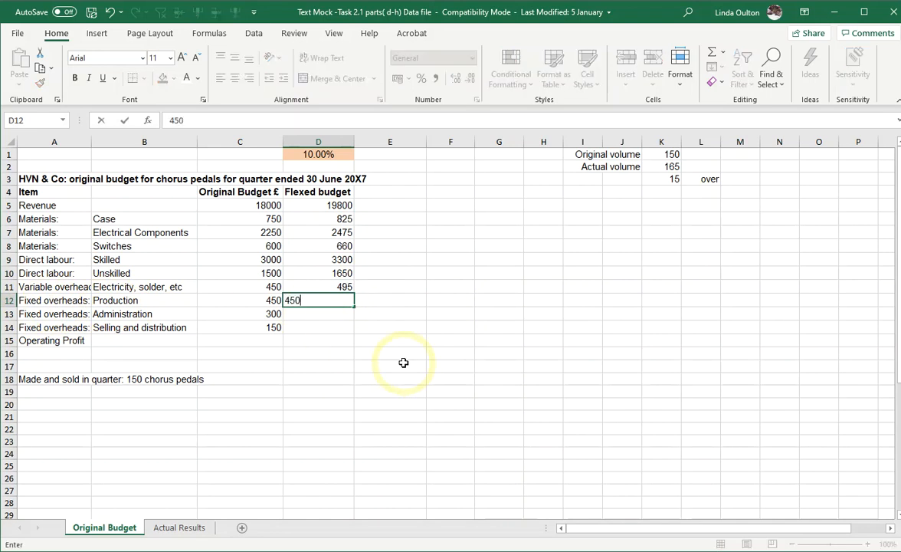
{"action": "key", "text": "Return"}
Replace the D12 entry with the formula =C12 and fill it down to D14 for the other fixed overheads
{"action": "left_click", "coordinate": [345, 302]}
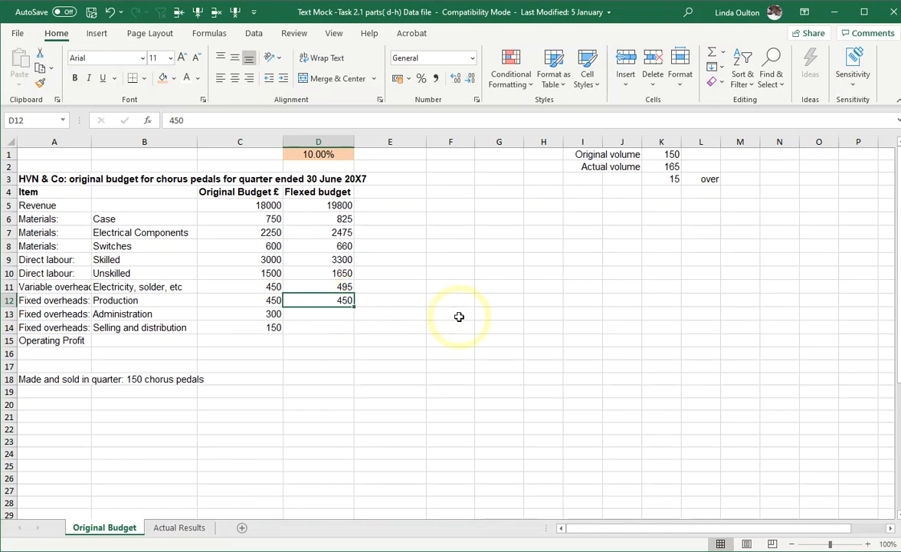
{"action": "type", "text": "="}
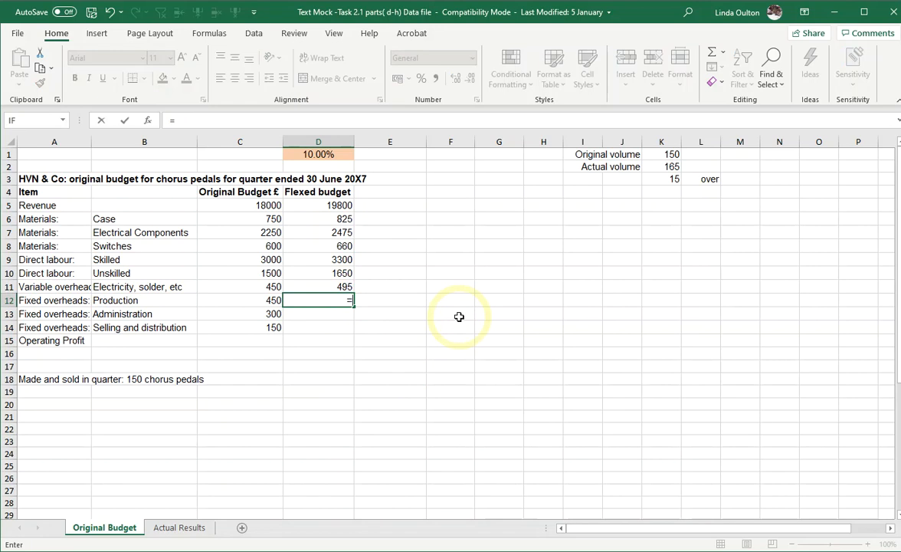
{"action": "left_click", "coordinate": [266, 301]}
{"action": "key", "text": "Return"}
{"action": "left_click", "coordinate": [322, 301]}
{"action": "left_click_drag", "start_coordinate": [354, 306], "coordinate": [354, 334]}
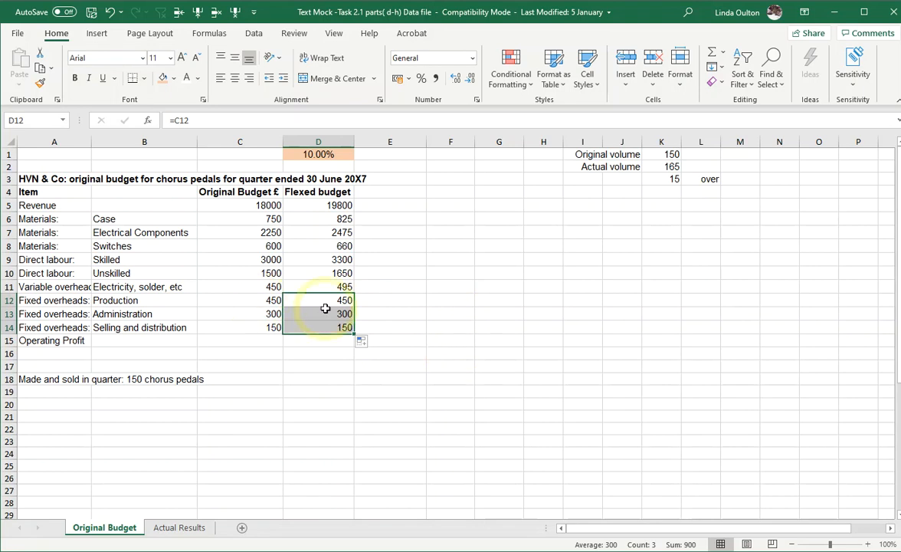
Enter the column heading "Actual results" in E4
{"action": "left_click", "coordinate": [390, 192]}
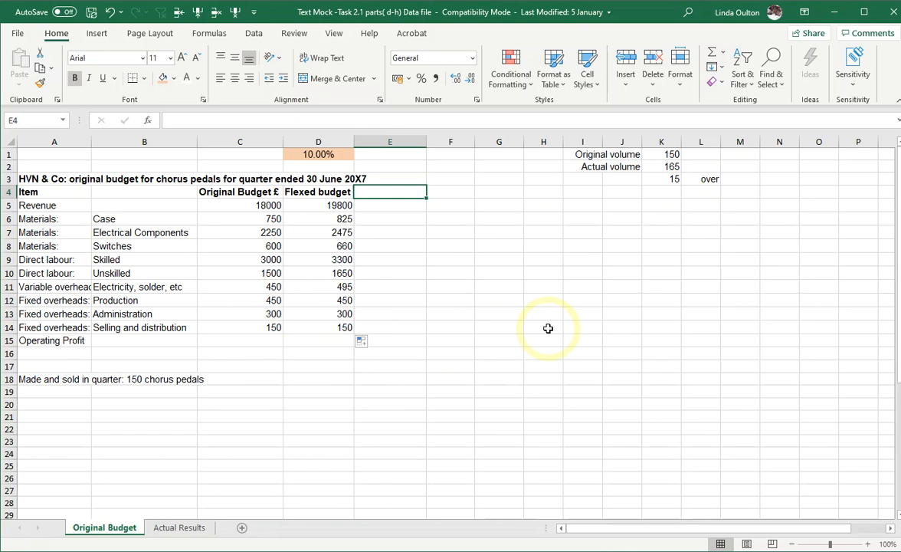
{"action": "type", "text": "Actual results"}
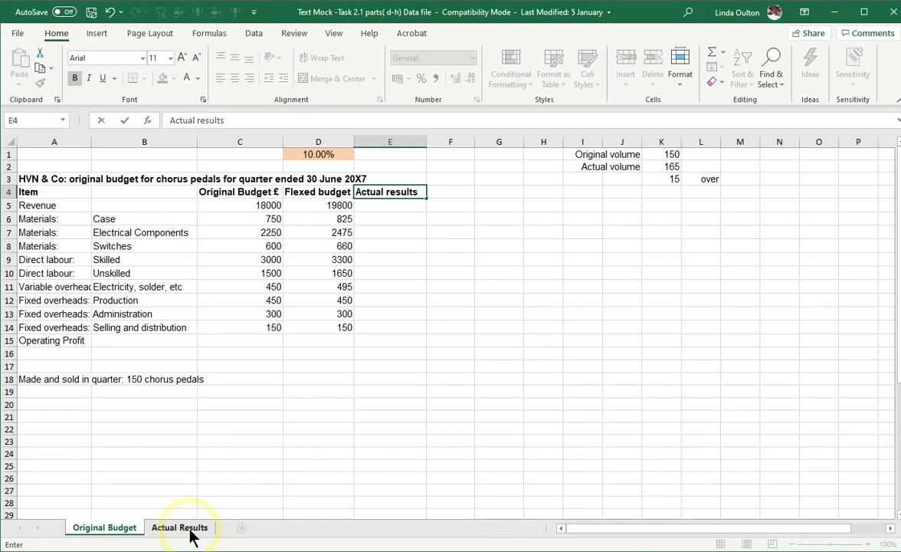
Copy C5:C14 from the Actual Results sheet and paste it normally at E5 on the Original Budget sheet
{"action": "left_click", "coordinate": [190, 534]}
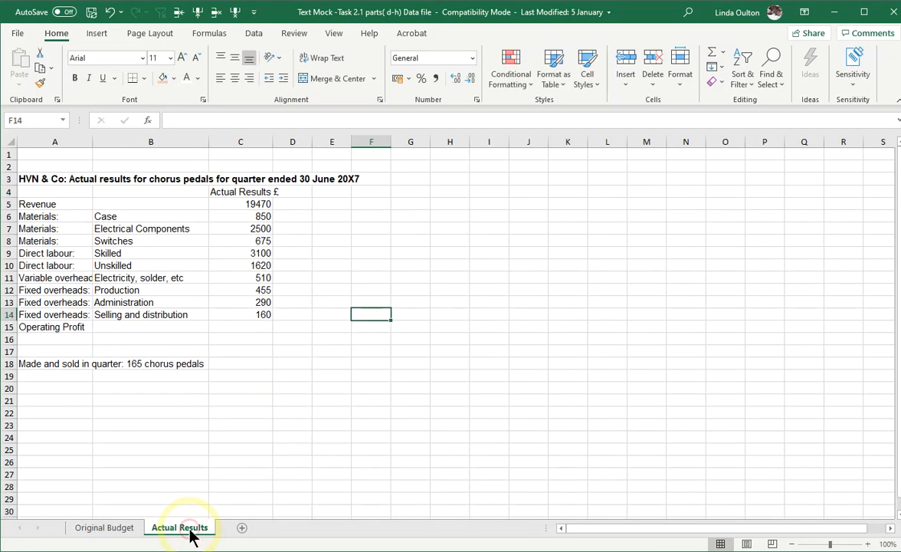
{"action": "left_click_drag", "start_coordinate": [253, 203], "coordinate": [256, 318]}
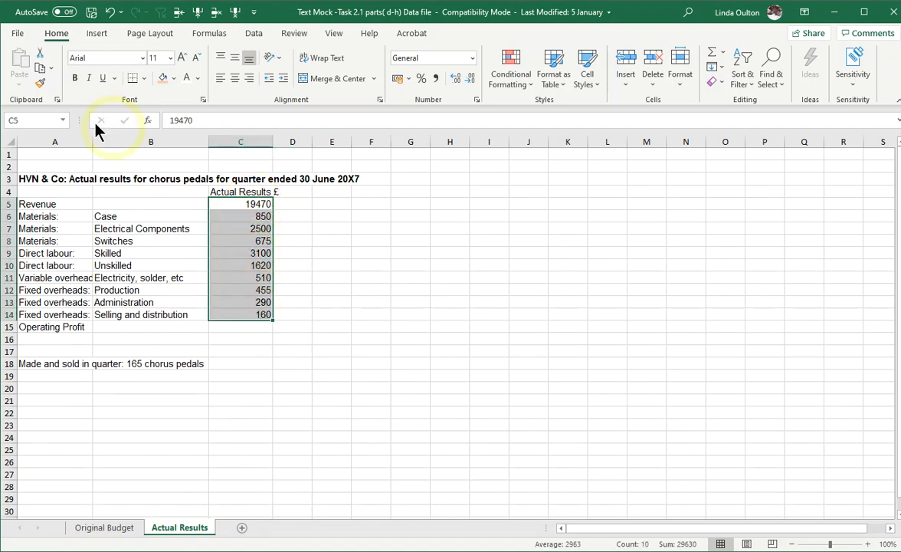
{"action": "left_click", "coordinate": [39, 73]}
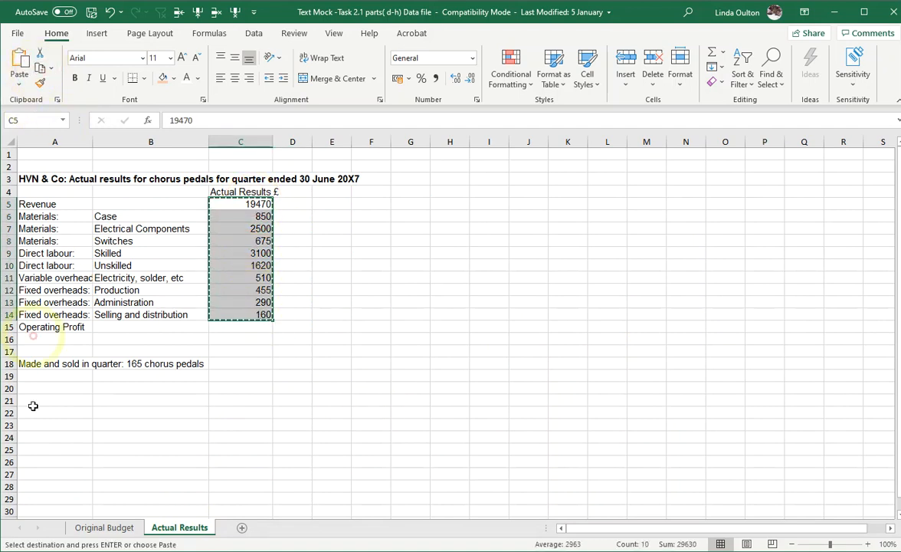
{"action": "left_click", "coordinate": [104, 527]}
{"action": "left_click", "coordinate": [388, 204]}
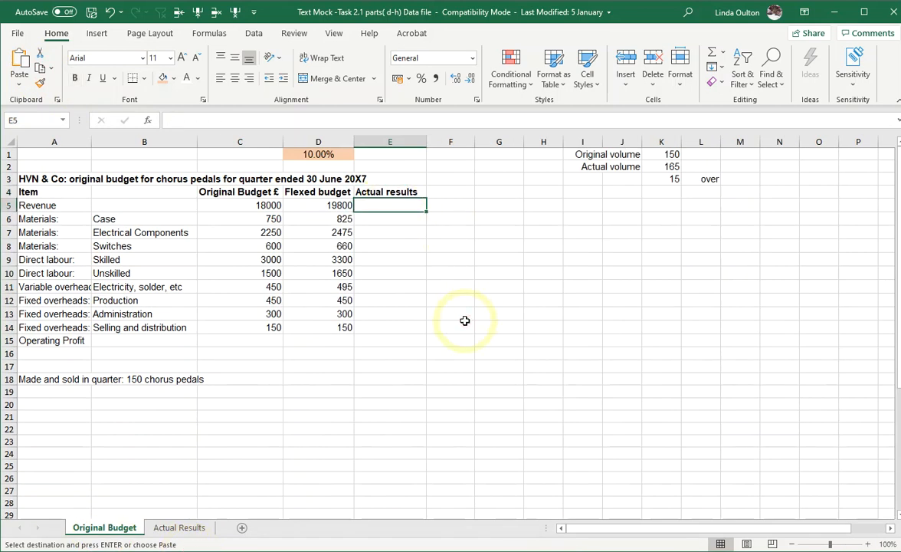
{"action": "left_click", "coordinate": [25, 80]}
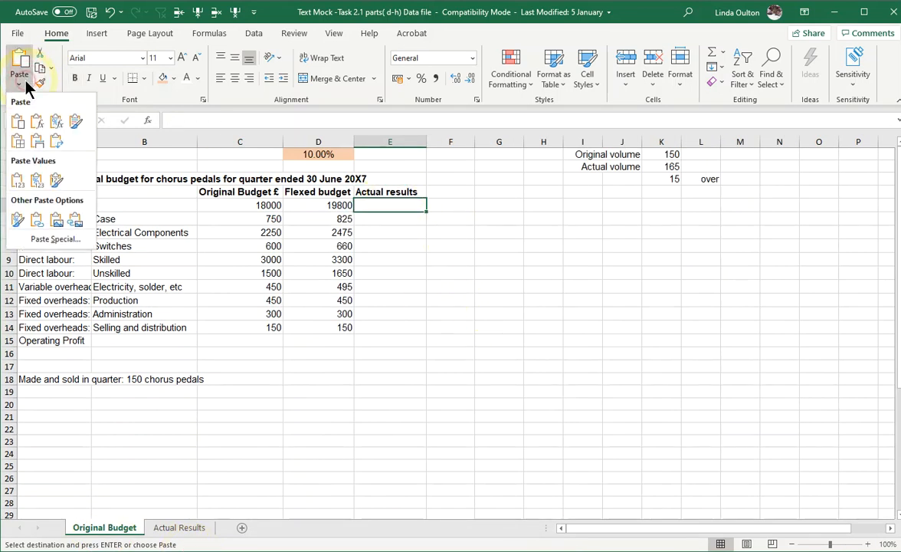
{"action": "left_click", "coordinate": [17, 121]}
Clear the pasted actual figures from E5:E14
{"action": "left_click", "coordinate": [410, 204]}
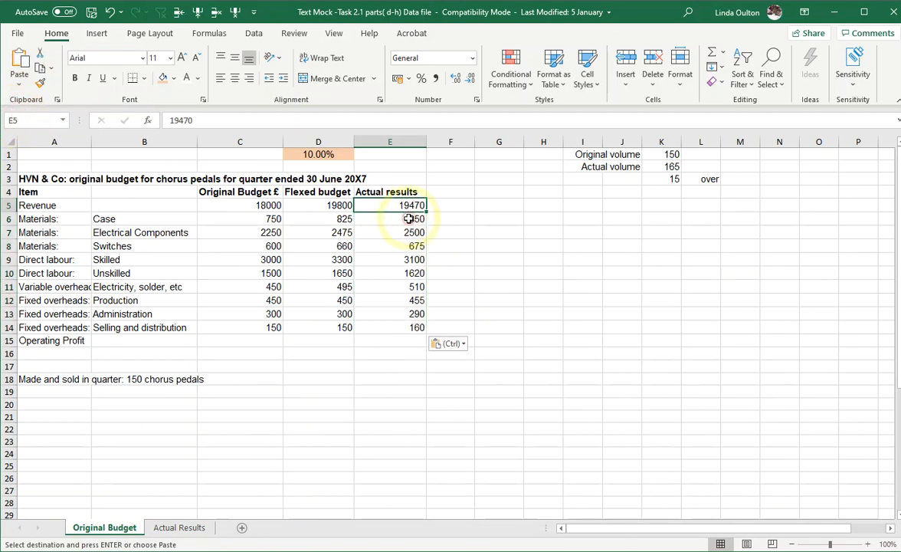
{"action": "left_click_drag", "start_coordinate": [410, 204], "coordinate": [414, 325]}
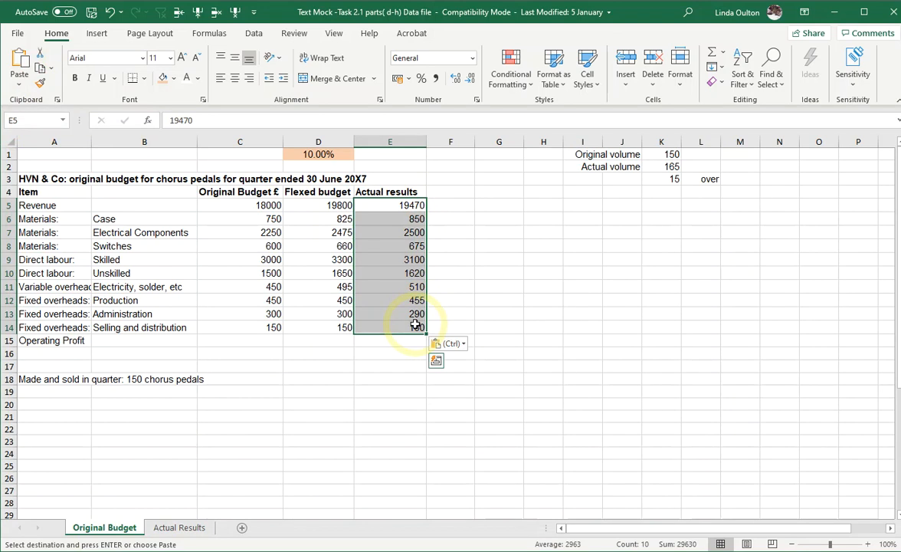
{"action": "key", "text": "Delete"}
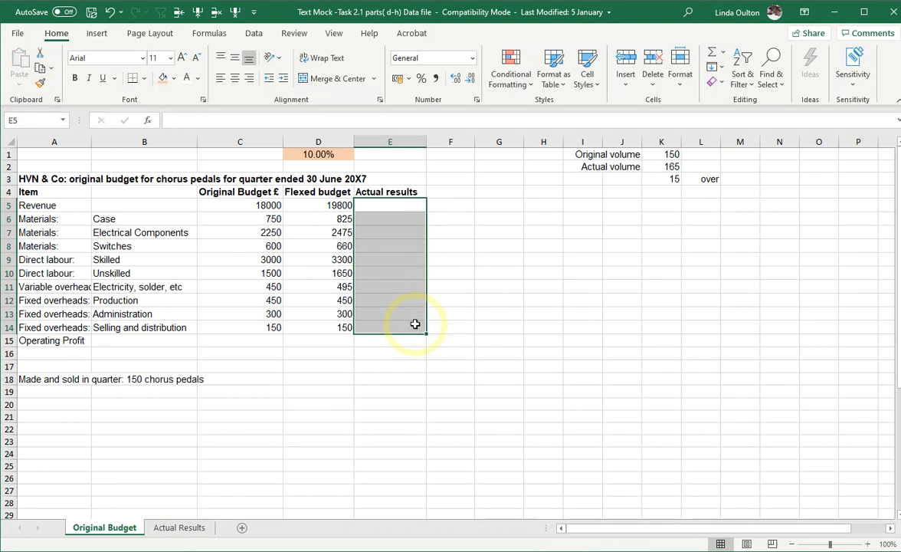
Copy C5:C14 from the Actual Results sheet, paste it as links into E5:E14 of Original Budget, and check the E5 link formula
{"action": "left_click", "coordinate": [179, 527]}
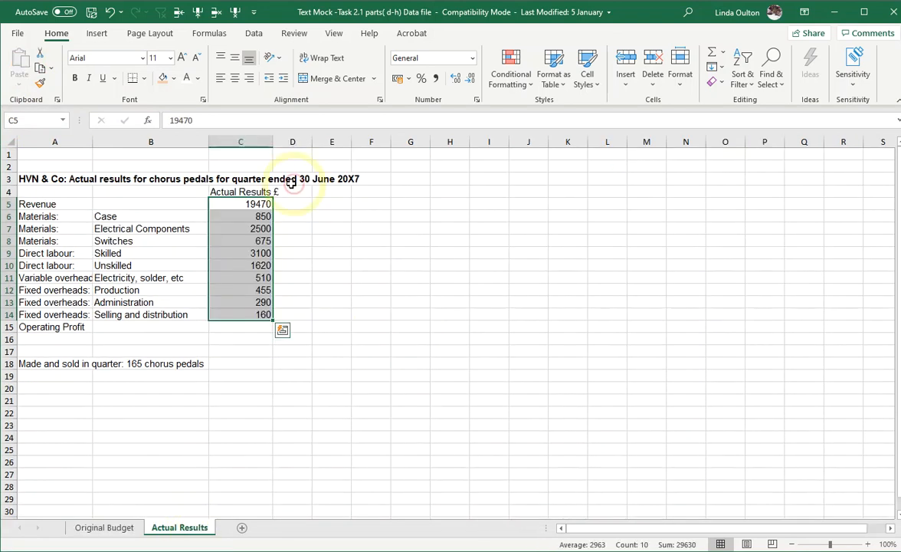
{"action": "left_click", "coordinate": [39, 68]}
{"action": "left_click", "coordinate": [105, 527]}
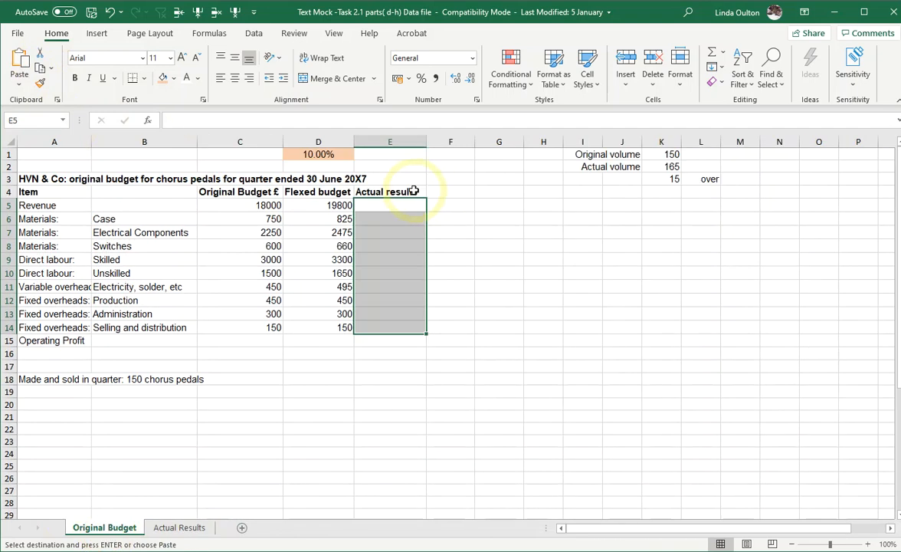
{"action": "left_click", "coordinate": [19, 77]}
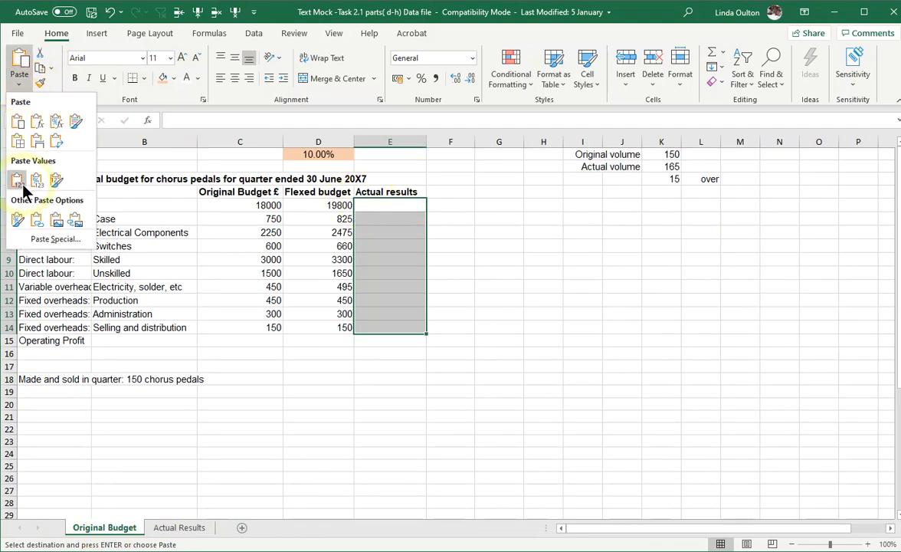
{"action": "left_click", "coordinate": [37, 220]}
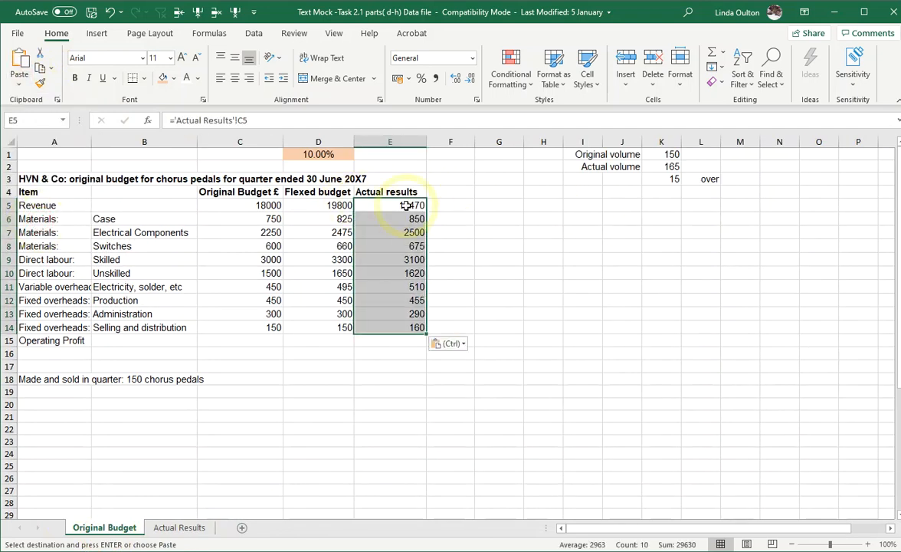
{"action": "left_click_drag", "start_coordinate": [172, 120], "coordinate": [299, 127]}
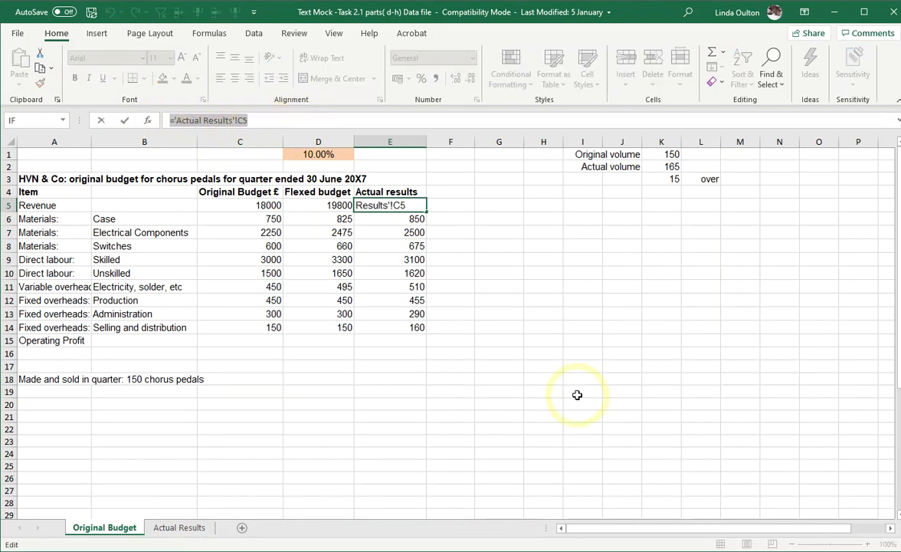
{"action": "key", "text": "Return"}
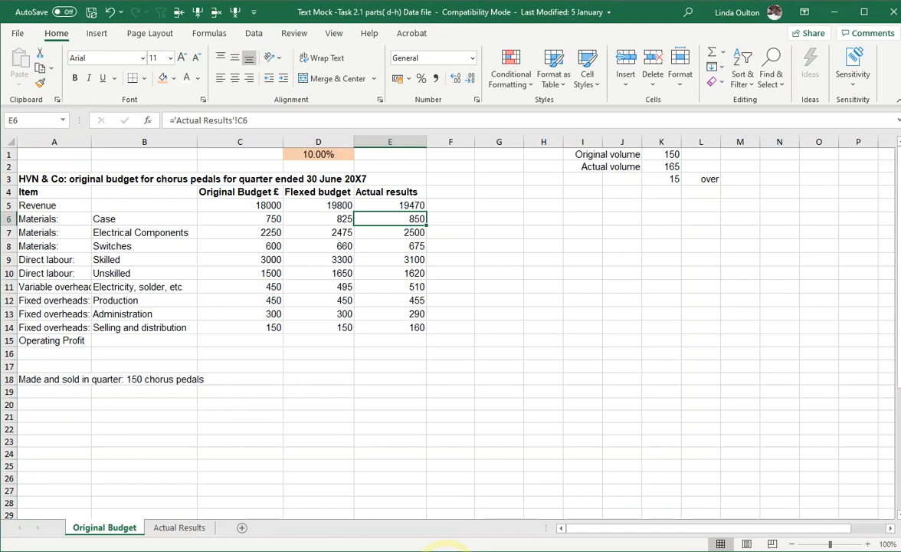
Enter the column heading "Variances" in F4
{"action": "left_click", "coordinate": [464, 193]}
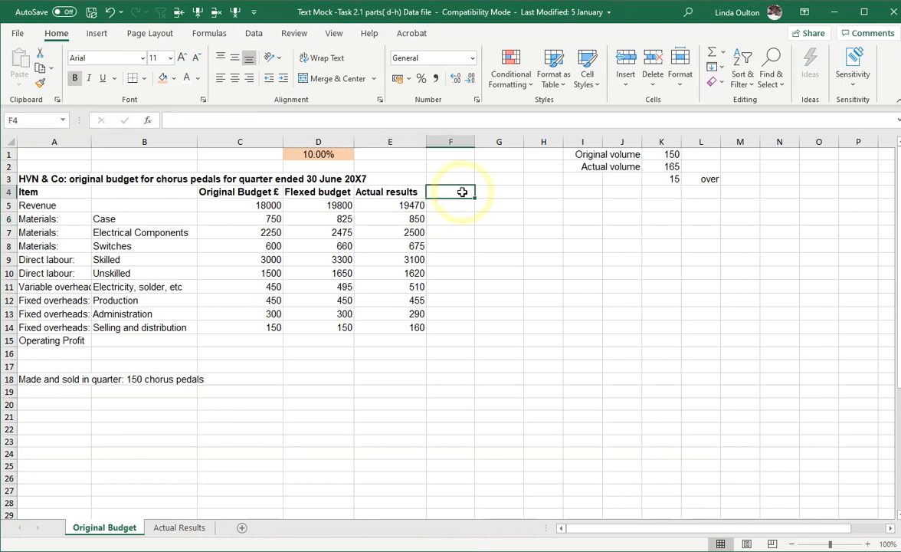
{"action": "type", "text": "Variances"}
{"action": "key", "text": "Return"}
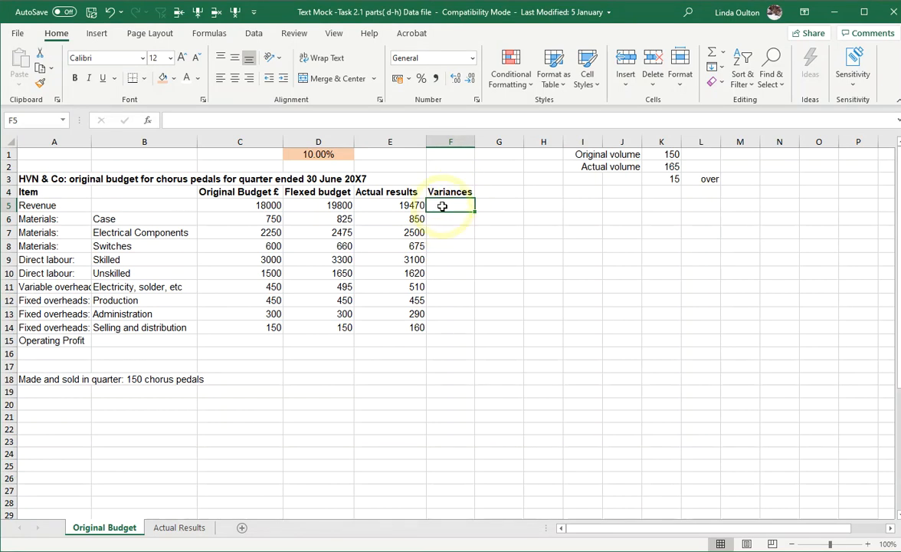
Enter the cost variance formula =D6-E6 in F6 and fill it down to F14
{"action": "left_click", "coordinate": [439, 219]}
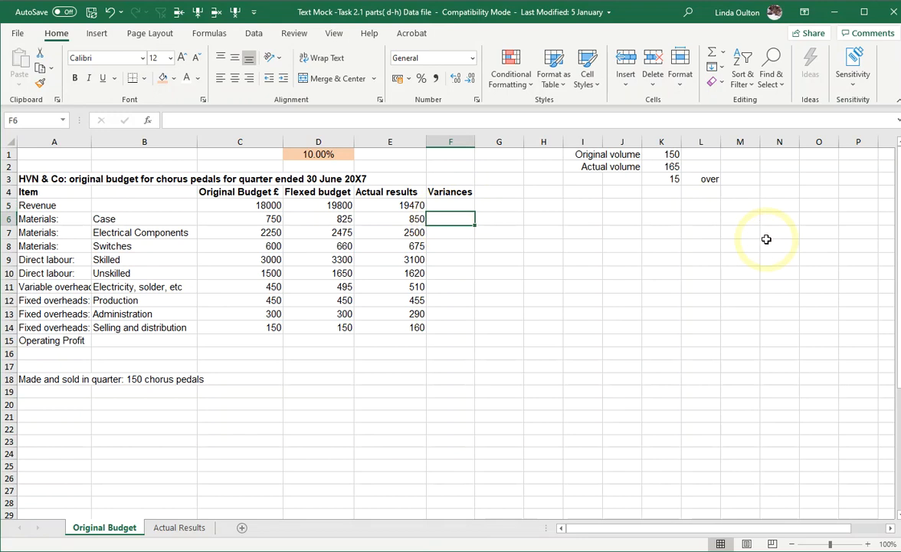
{"action": "type", "text": "="}
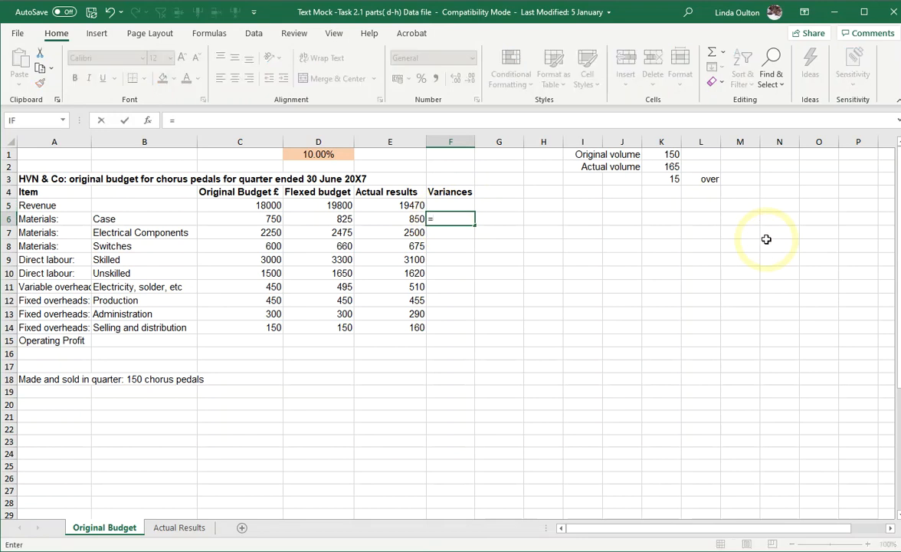
{"action": "left_click", "coordinate": [342, 221]}
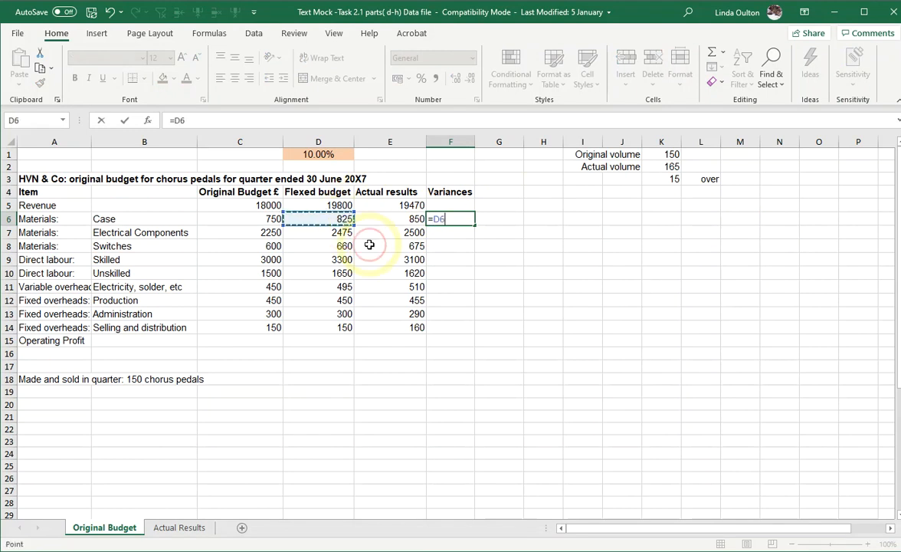
{"action": "type", "text": "-"}
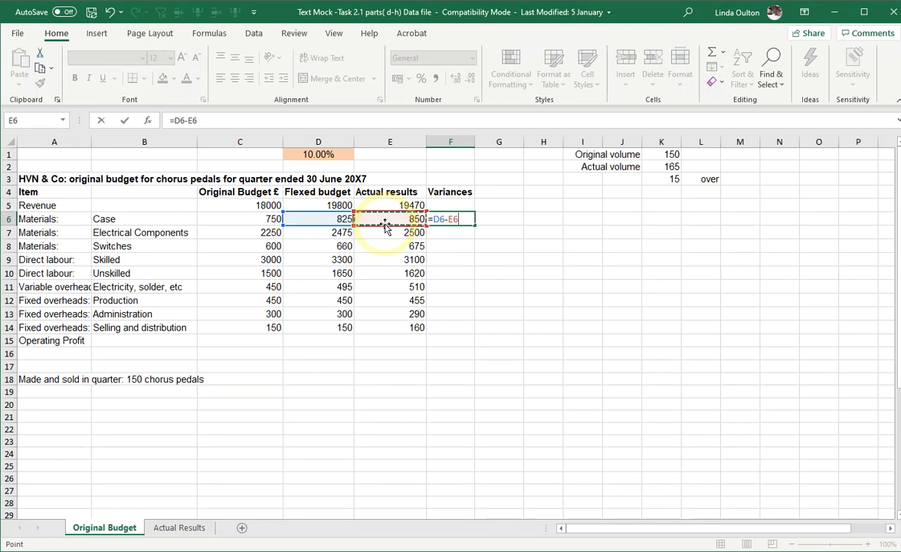
{"action": "key", "text": "Return"}
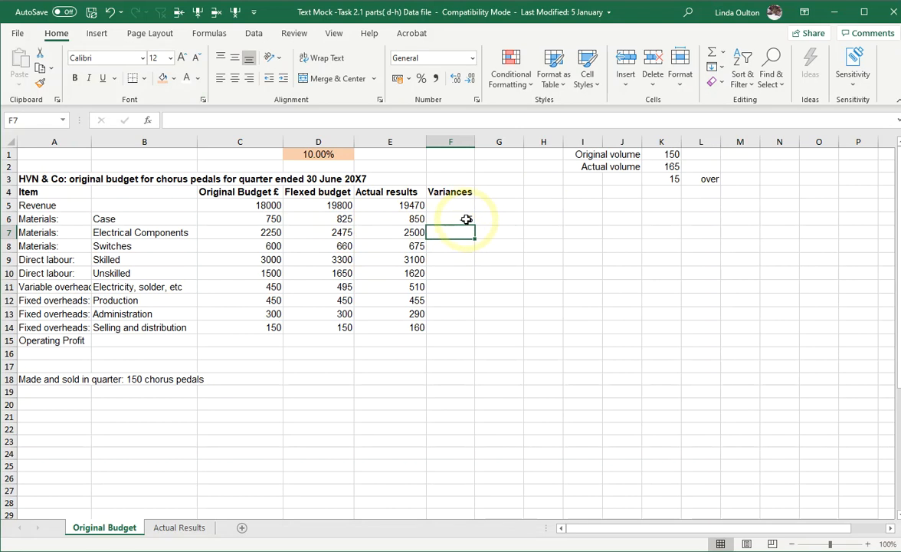
{"action": "left_click", "coordinate": [465, 220]}
{"action": "left_click_drag", "start_coordinate": [476, 226], "coordinate": [466, 338]}
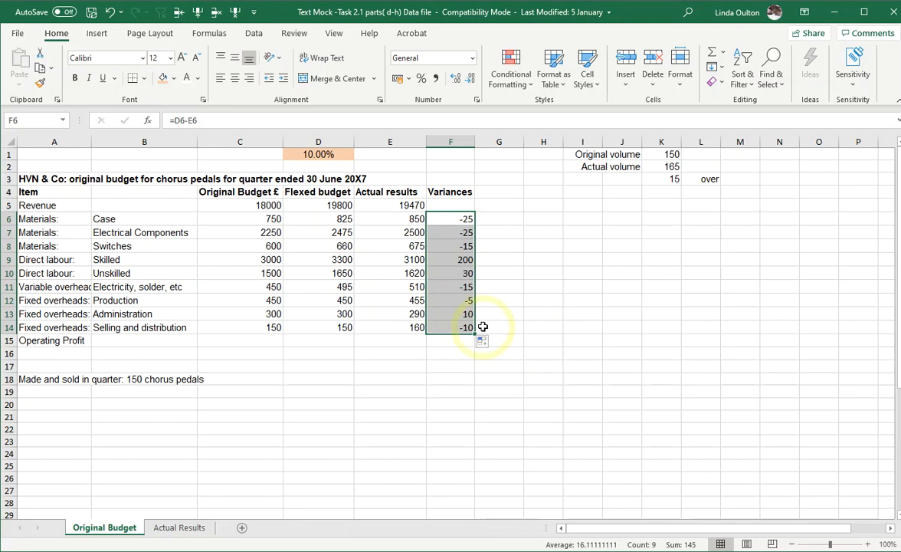
Calculate the revenue variance in F5 as actual minus flexed budget with =E5-D5
{"action": "left_click", "coordinate": [460, 203]}
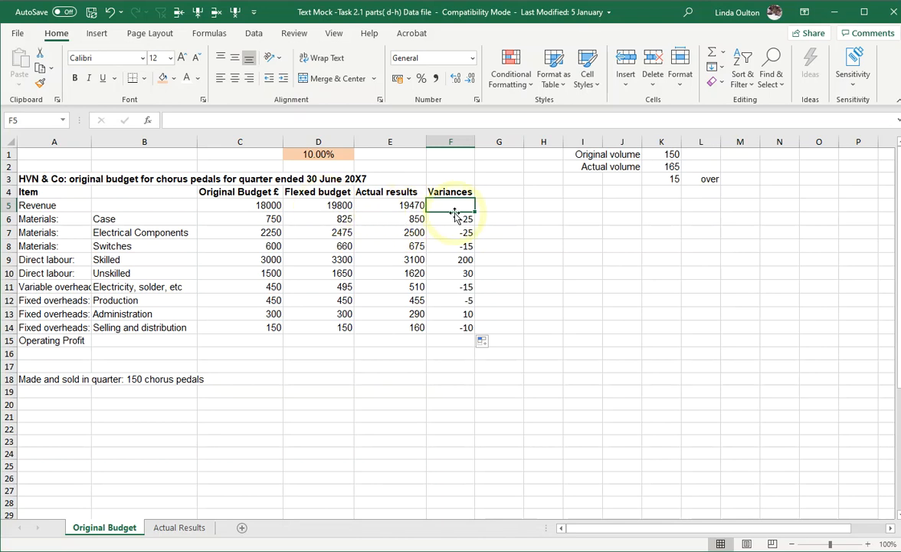
{"action": "type", "text": "="}
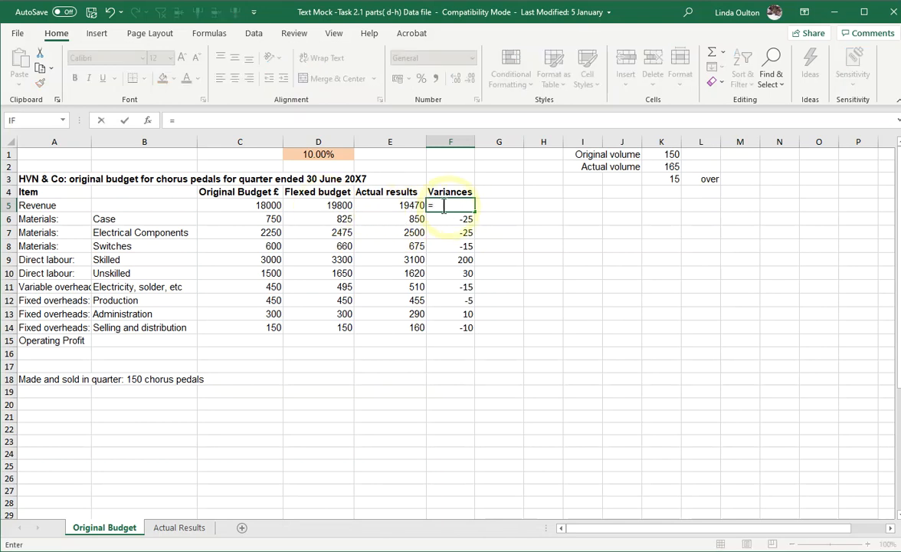
{"action": "left_click", "coordinate": [408, 205]}
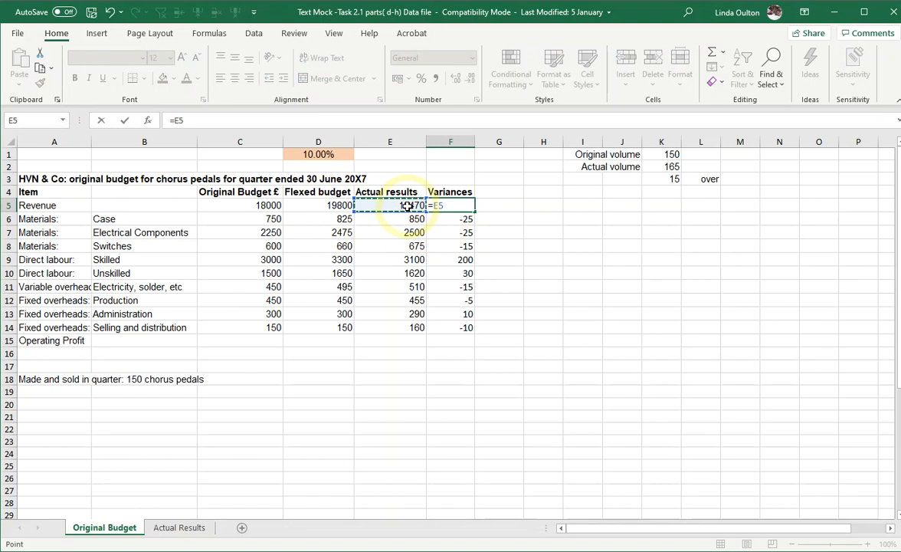
{"action": "type", "text": "-"}
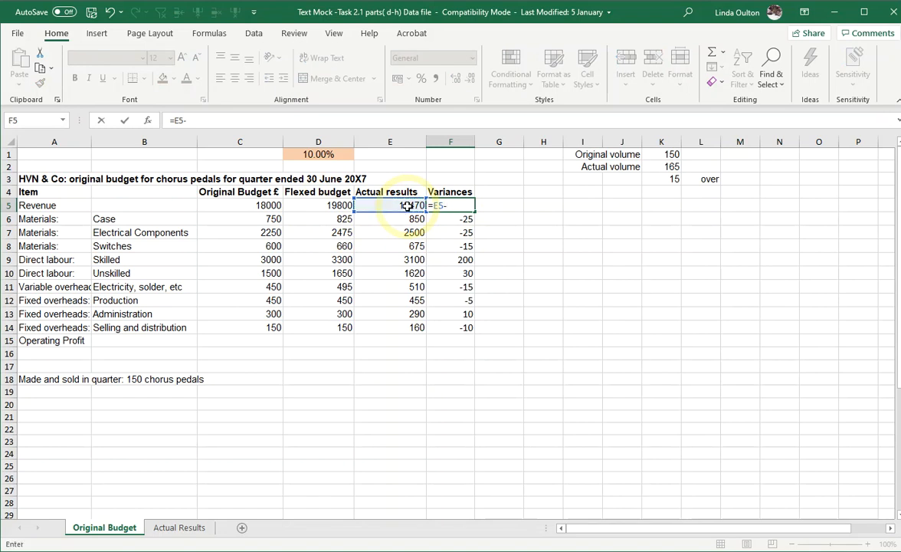
{"action": "left_click", "coordinate": [326, 205]}
{"action": "key", "text": "Return"}
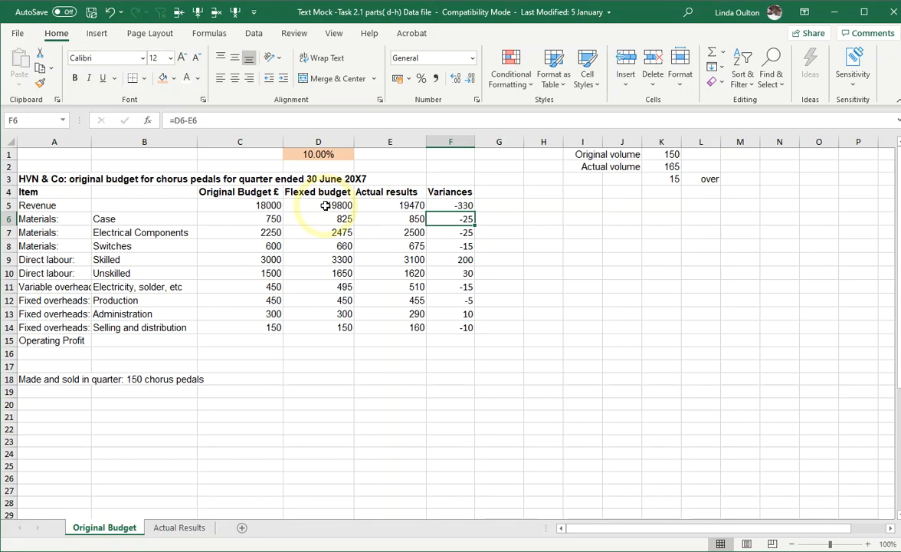
{"action": "left_click", "coordinate": [495, 205]}
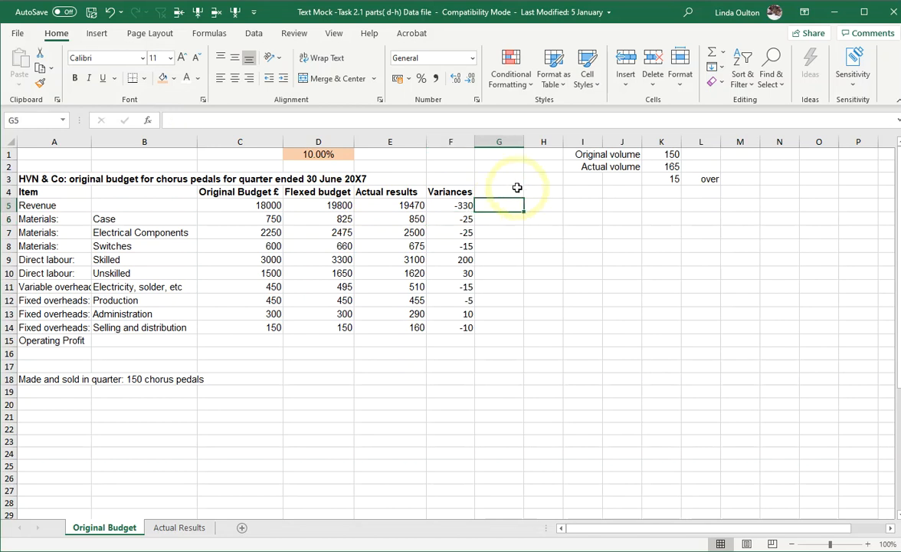
Label the revenue variance in G5 with the formula =IF(F5>=0,"Favourable","Adverse")
{"action": "type", "text": "=if("}
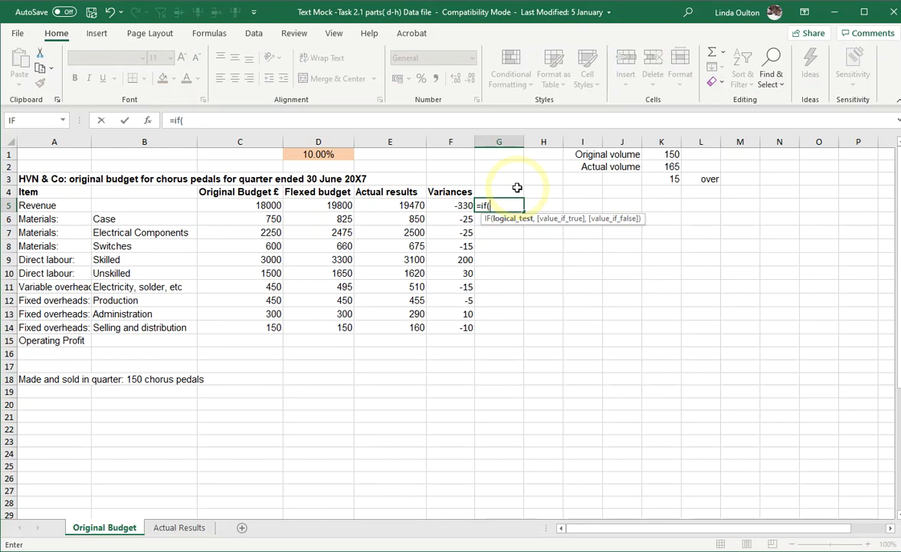
{"action": "left_click", "coordinate": [453, 206]}
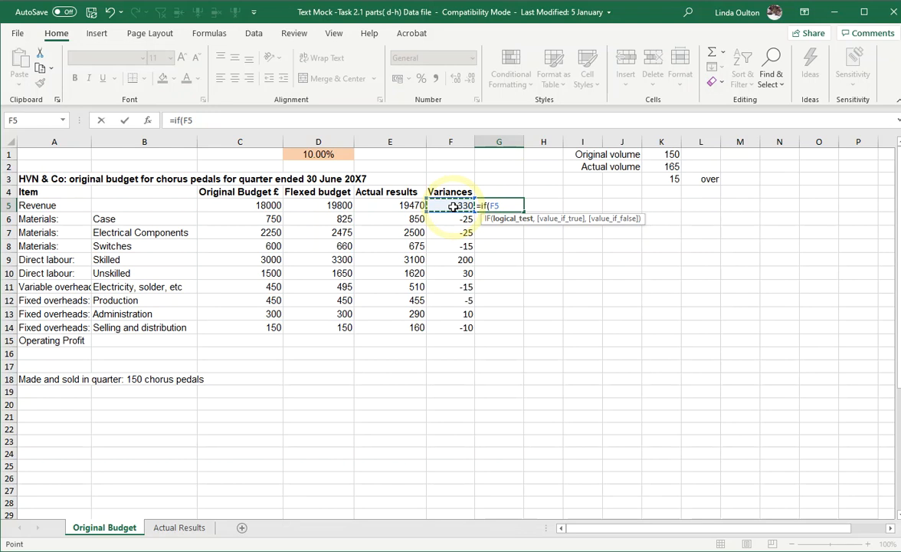
{"action": "type", "text": ">0,"}
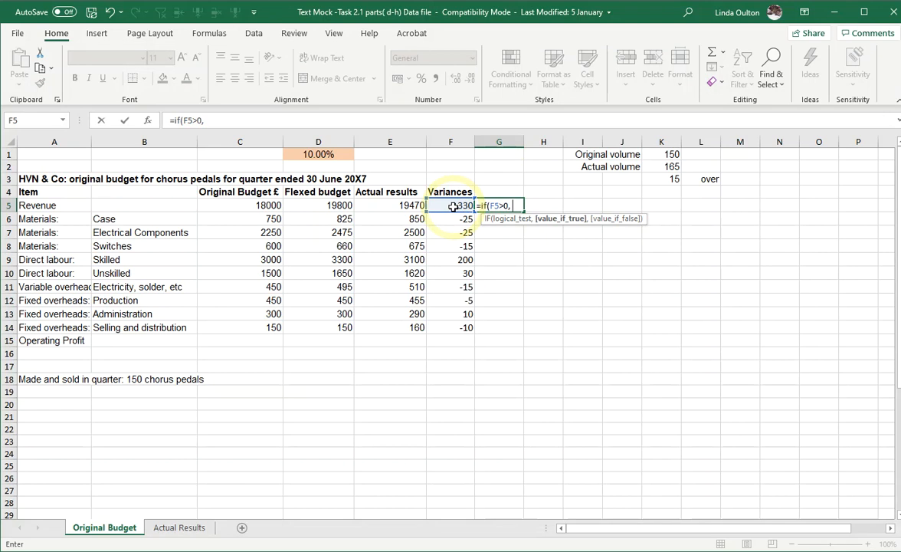
{"action": "key", "text": "BackSpace"}
{"action": "key", "text": "BackSpace"}
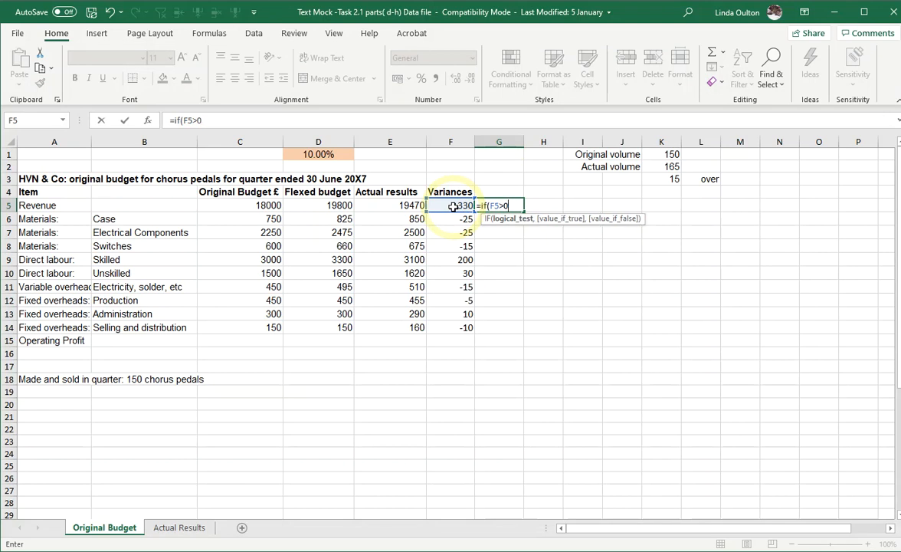
{"action": "type", "text": "=0,\"Fa"}
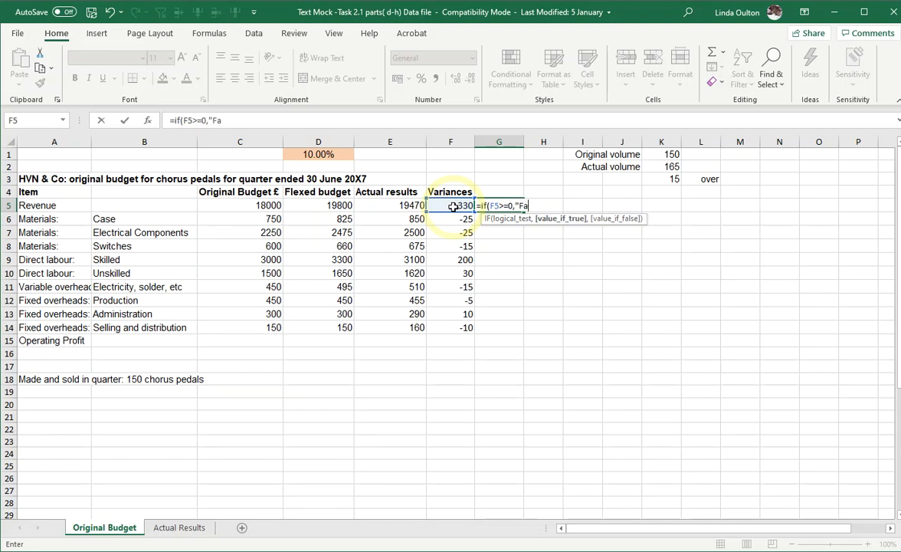
{"action": "type", "text": "vourable "}
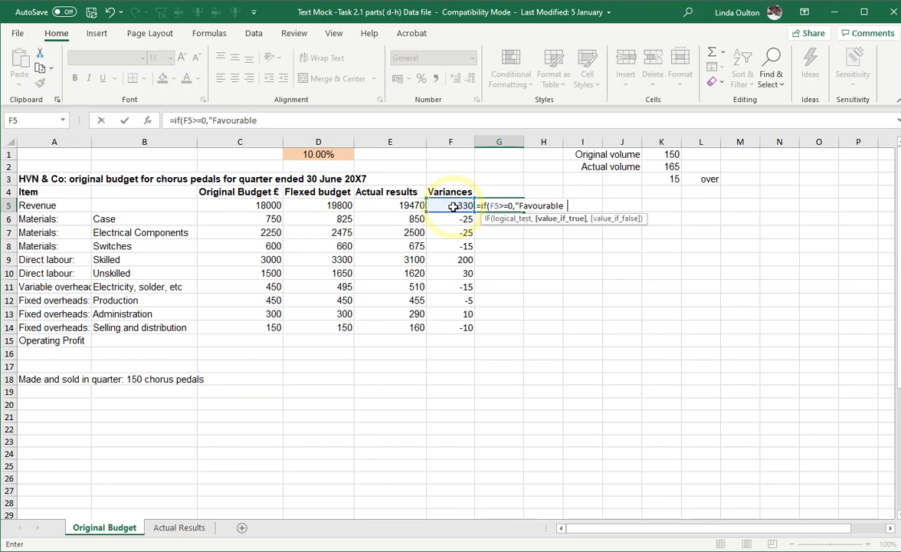
{"action": "type", "text": ","}
{"action": "type", "text": "\","}
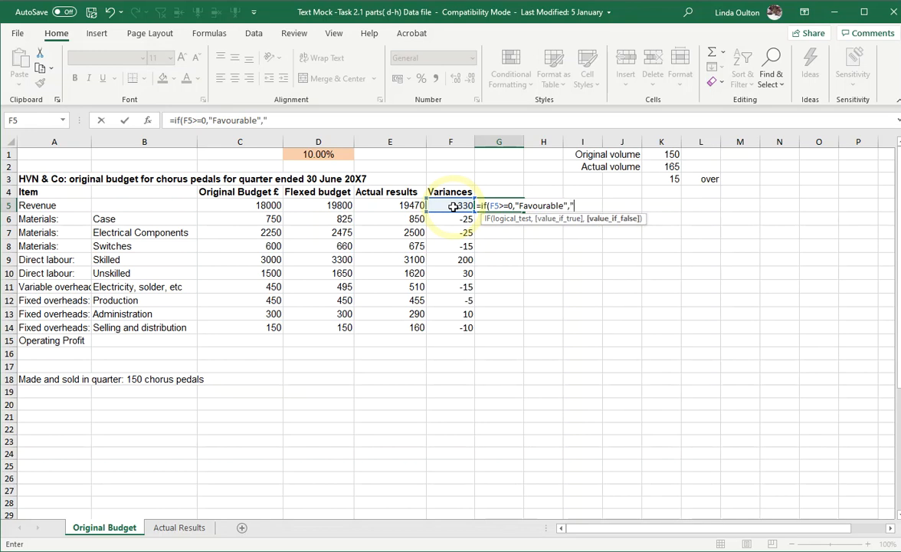
{"action": "type", "text": "Adverse\")"}
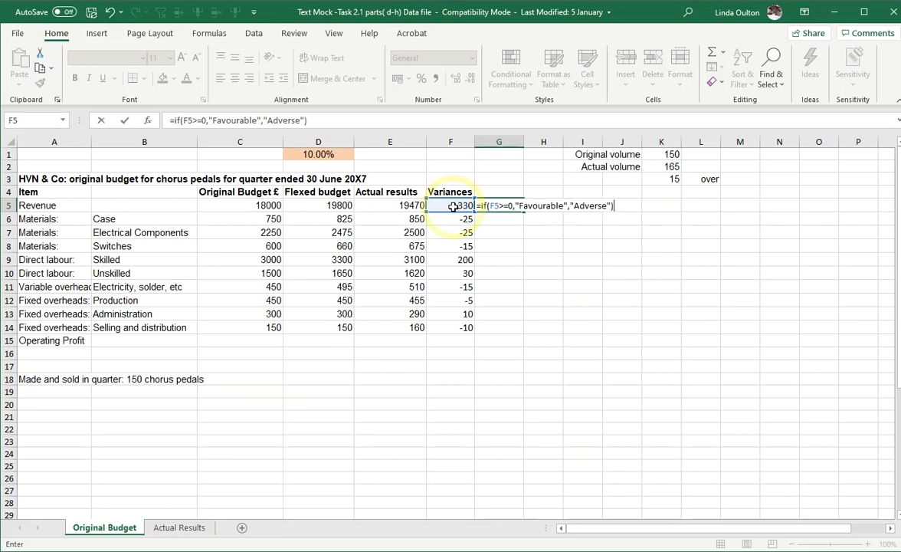
{"action": "key", "text": "Return"}
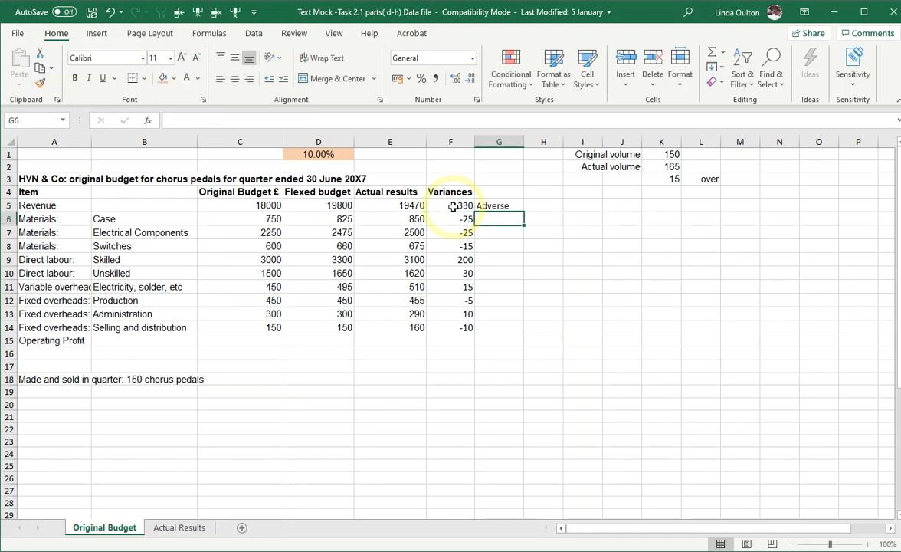
Fill the Favourable/Adverse formula from G5 down to G14
{"action": "left_click", "coordinate": [512, 203]}
{"action": "left_click_drag", "start_coordinate": [524, 212], "coordinate": [587, 334]}
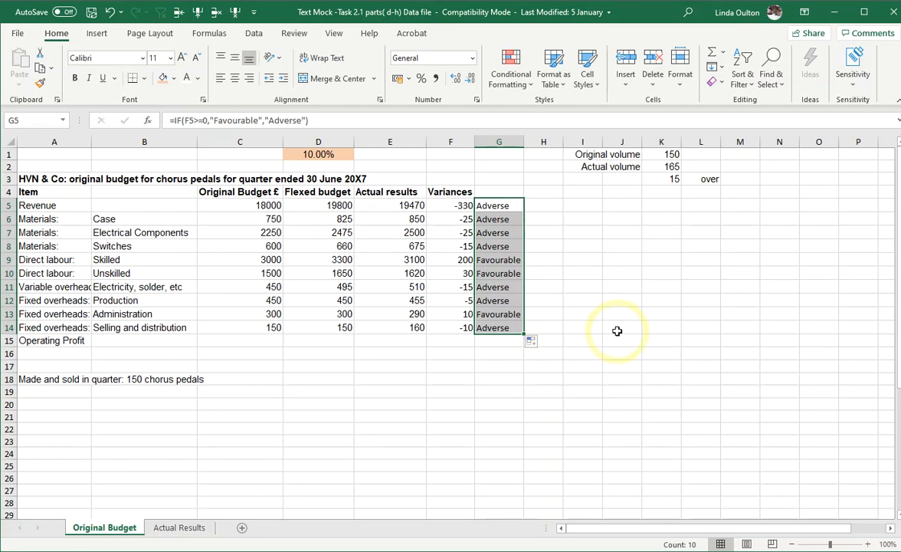
{"action": "left_click", "coordinate": [531, 341]}
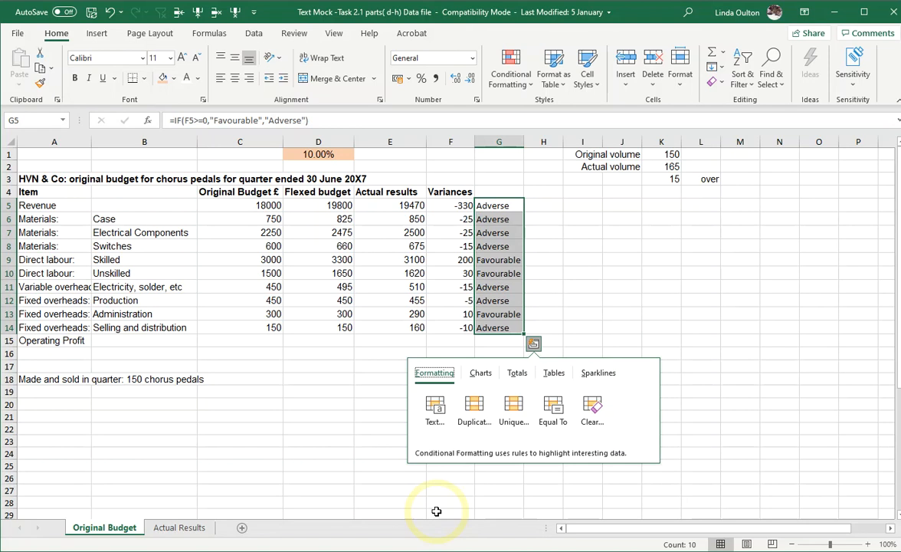
{"action": "left_click", "coordinate": [724, 338]}
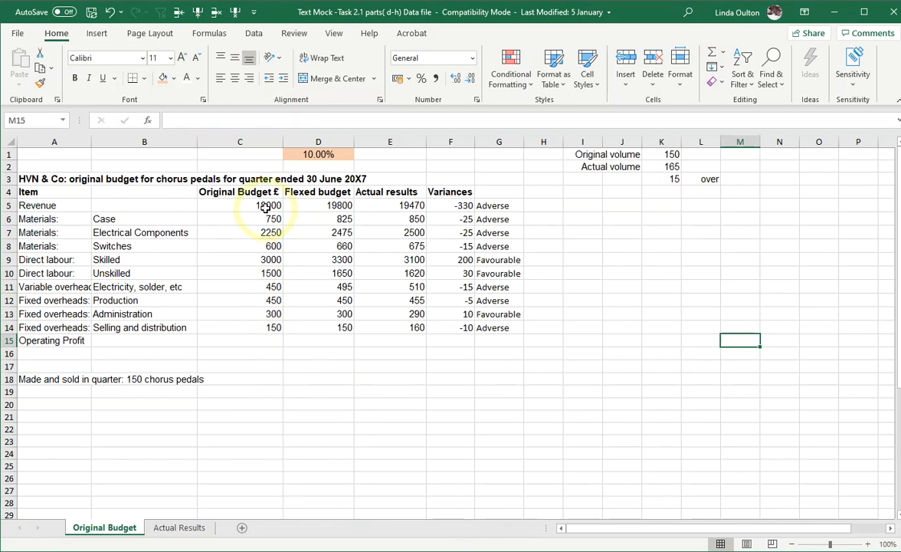
Calculate the original budget's operating profit in C15 with =C5-SUM(C6:C14) and fill the formula across to E15
{"action": "left_click", "coordinate": [265, 207]}
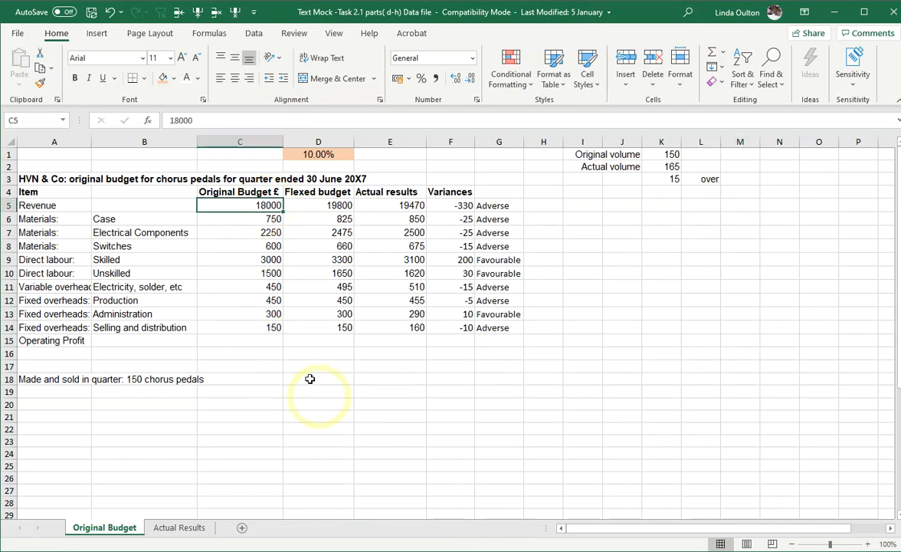
{"action": "left_click_drag", "start_coordinate": [273, 220], "coordinate": [269, 326]}
{"action": "left_click", "coordinate": [262, 342]}
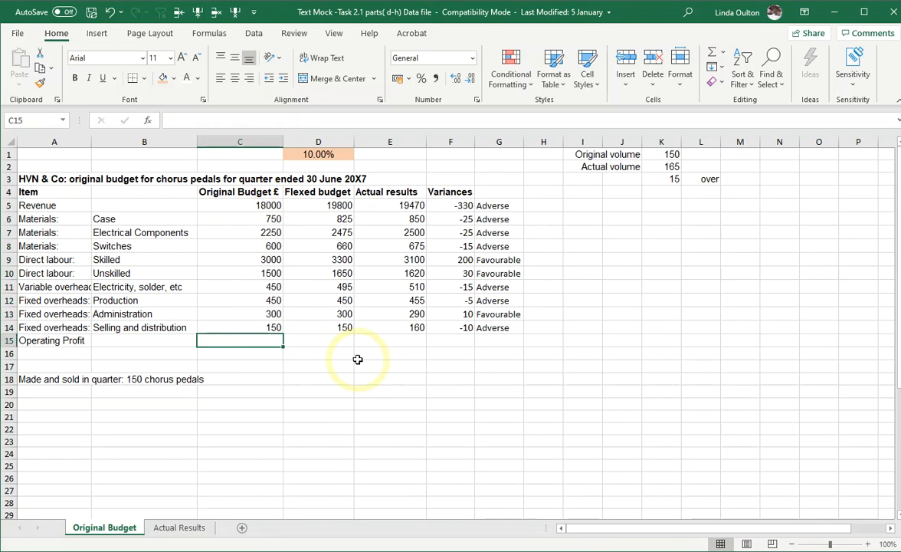
{"action": "type", "text": "="}
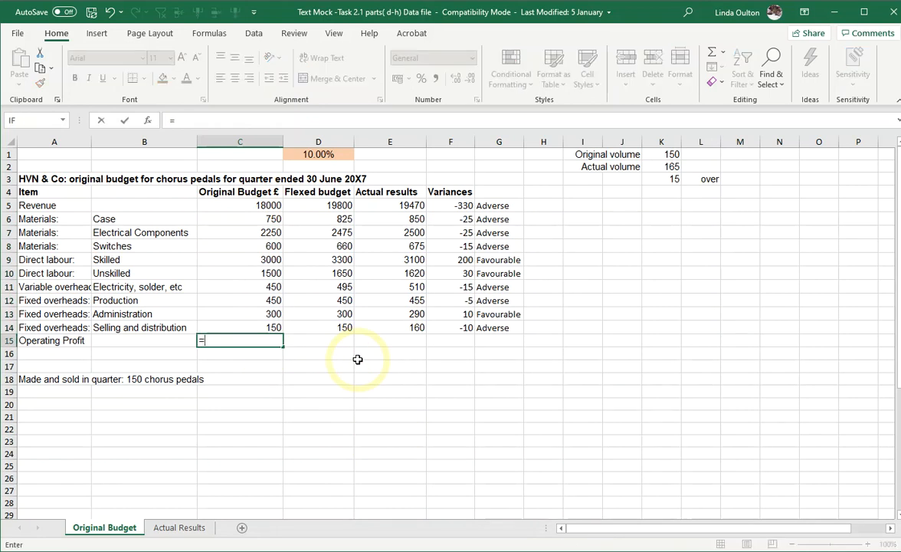
{"action": "left_click", "coordinate": [265, 205]}
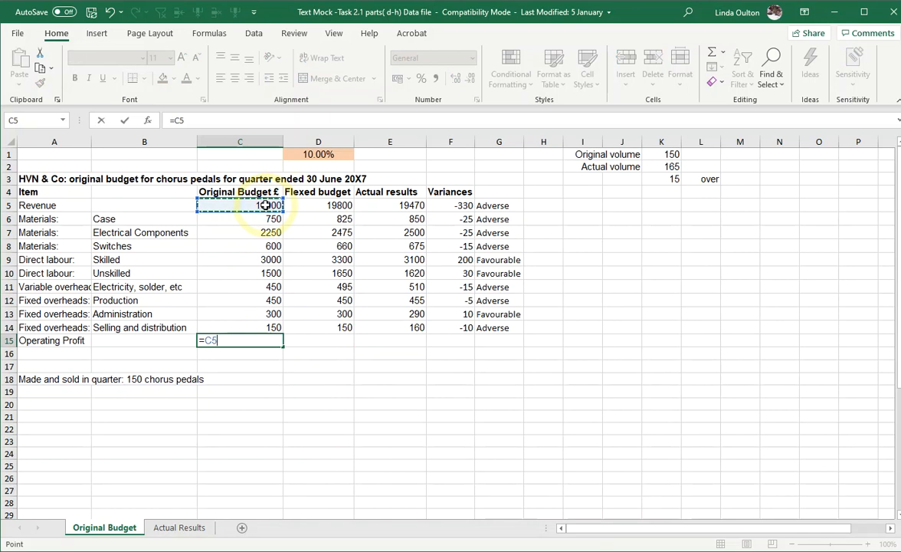
{"action": "type", "text": "-"}
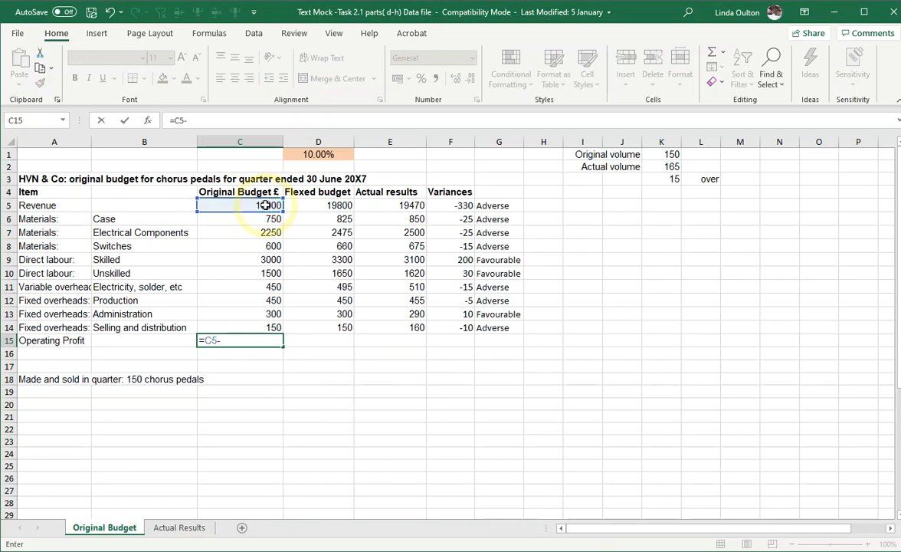
{"action": "type", "text": "sum("}
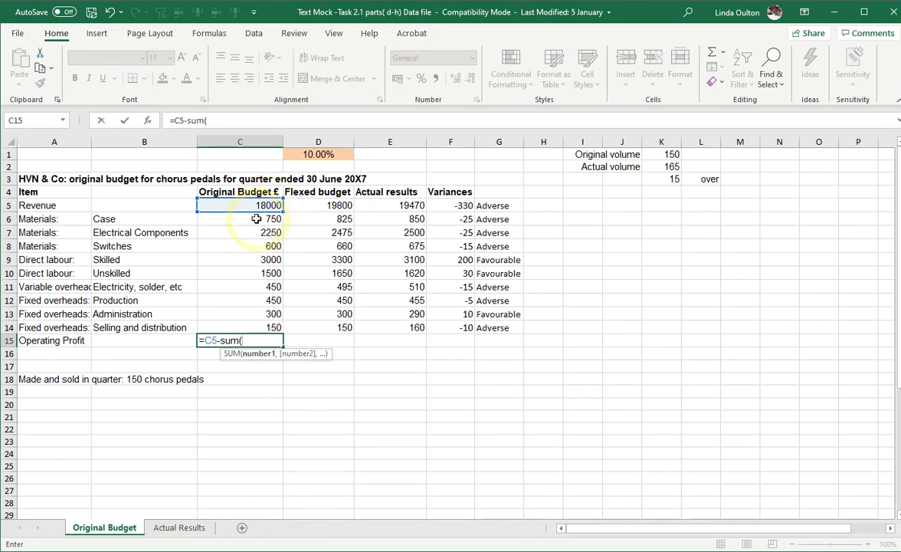
{"action": "left_click_drag", "start_coordinate": [248, 219], "coordinate": [246, 321]}
{"action": "key", "text": "Return"}
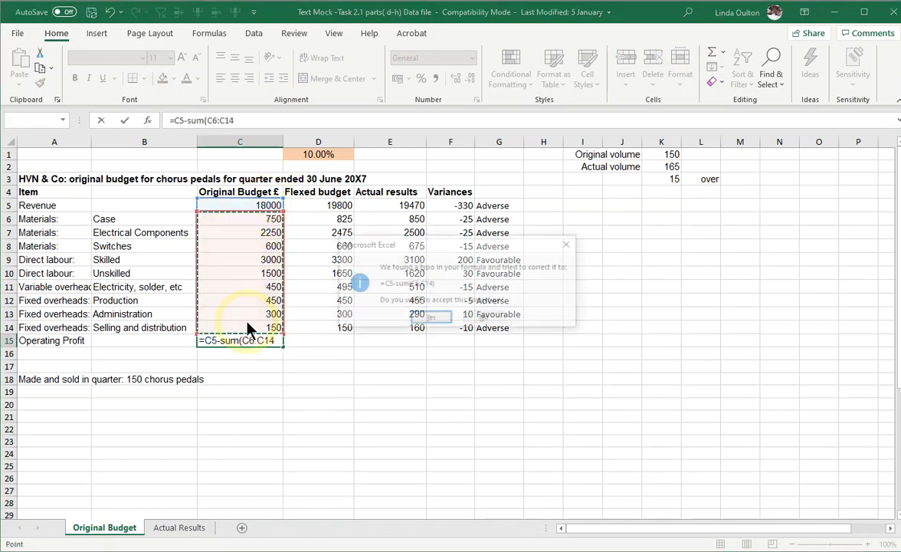
{"action": "left_click", "coordinate": [430, 318]}
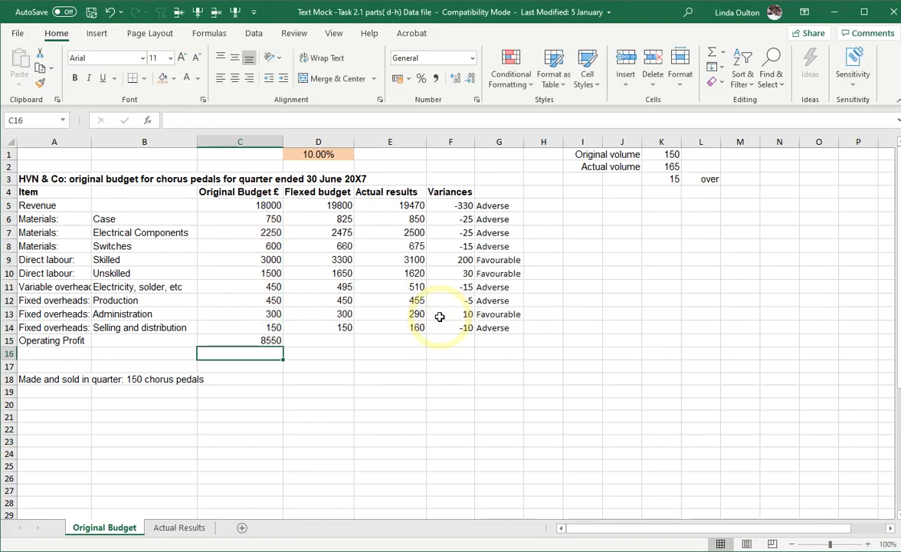
{"action": "left_click", "coordinate": [256, 337]}
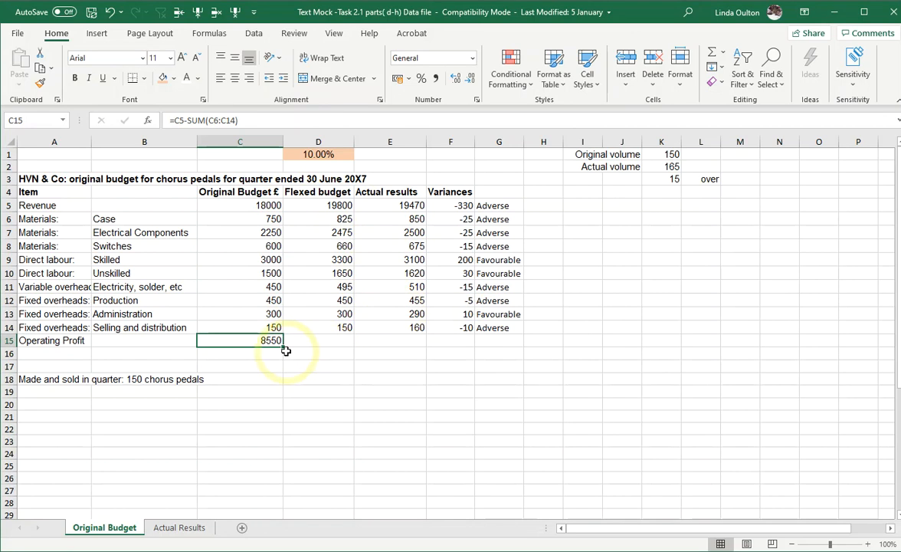
{"action": "left_click_drag", "start_coordinate": [281, 346], "coordinate": [406, 344]}
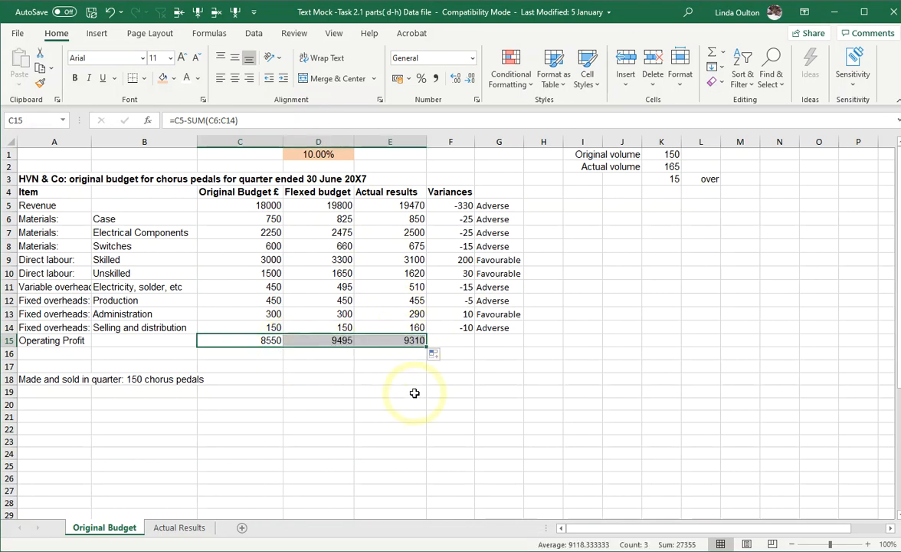
Total the variances F5:F14 in F15 on the Operating Profit row with a SUM formula
{"action": "left_click", "coordinate": [462, 341]}
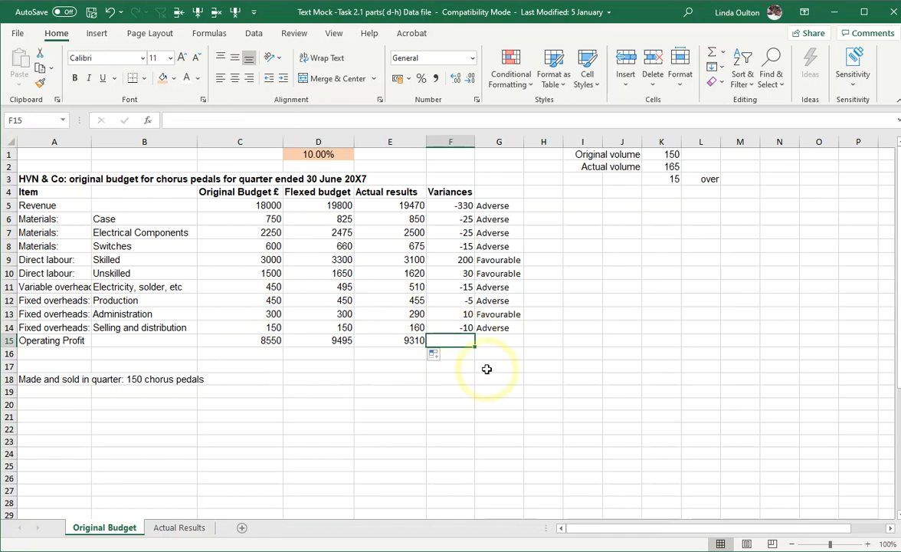
{"action": "type", "text": "=sum("}
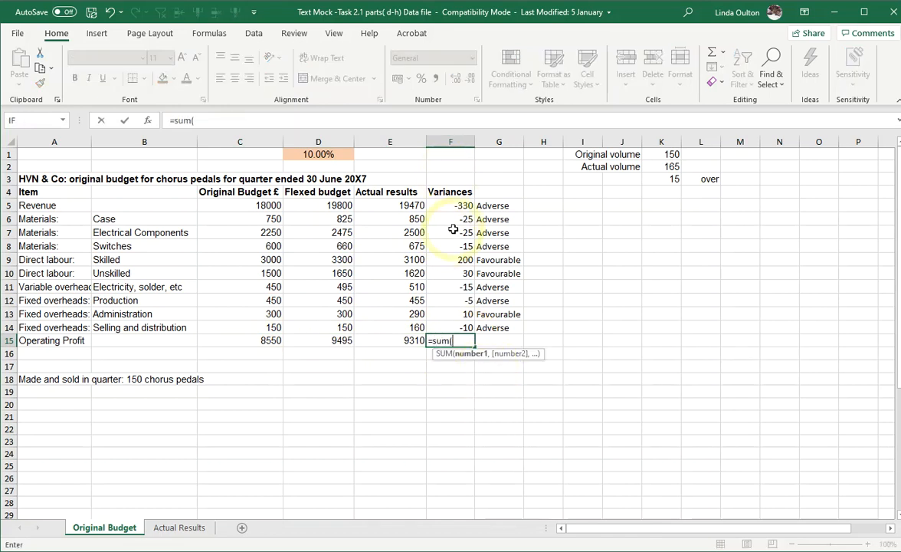
{"action": "left_click_drag", "start_coordinate": [453, 210], "coordinate": [449, 322]}
{"action": "key", "text": "Return"}
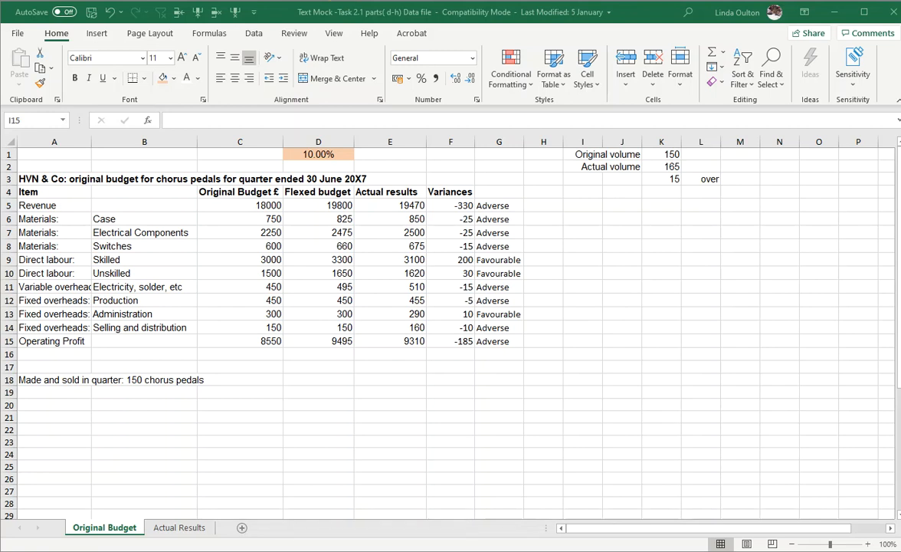
Fill cell F18 with yellow and give it a thick outside border
{"action": "left_click", "coordinate": [221, 381]}
{"action": "left_click", "coordinate": [23, 120]}
{"action": "type", "text": "f18"}
{"action": "key", "text": "Return"}
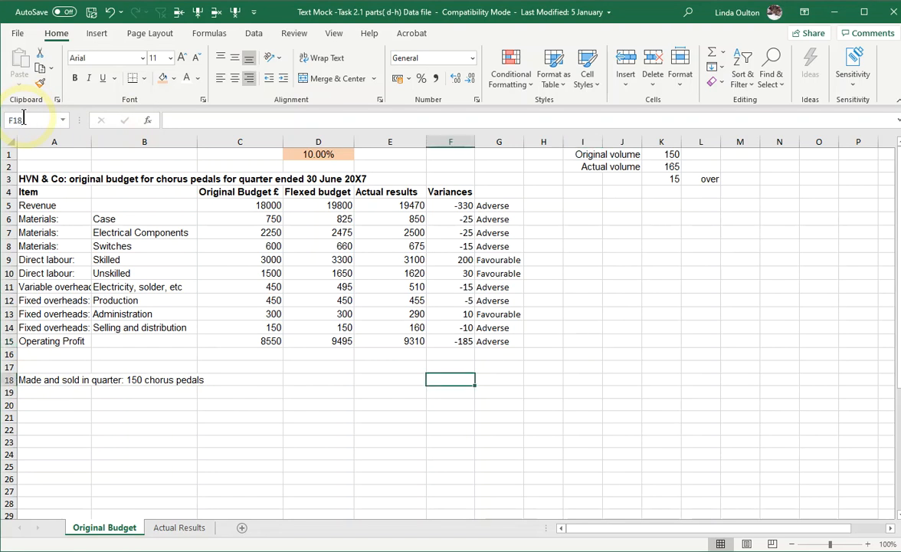
{"action": "left_click", "coordinate": [175, 78]}
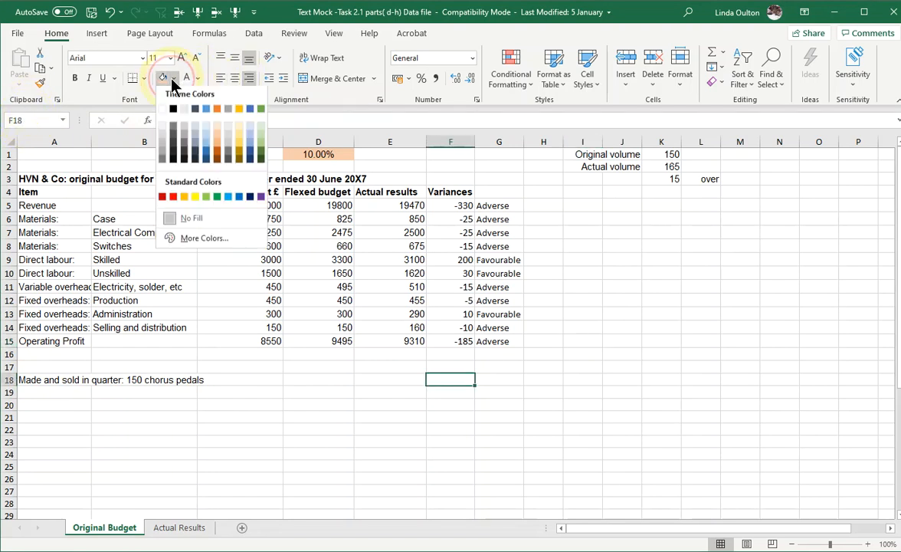
{"action": "left_click", "coordinate": [196, 200]}
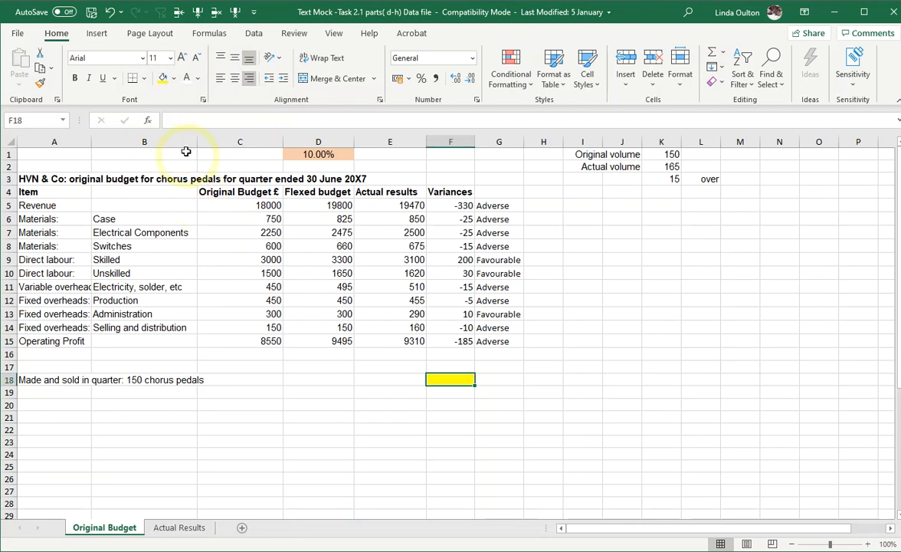
{"action": "left_click", "coordinate": [144, 78]}
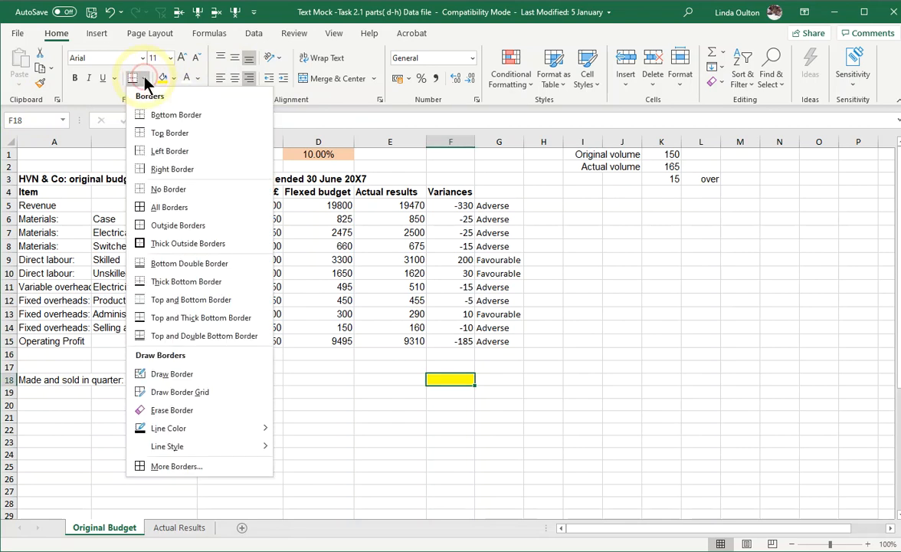
{"action": "left_click", "coordinate": [165, 243]}
{"action": "left_click", "coordinate": [539, 404]}
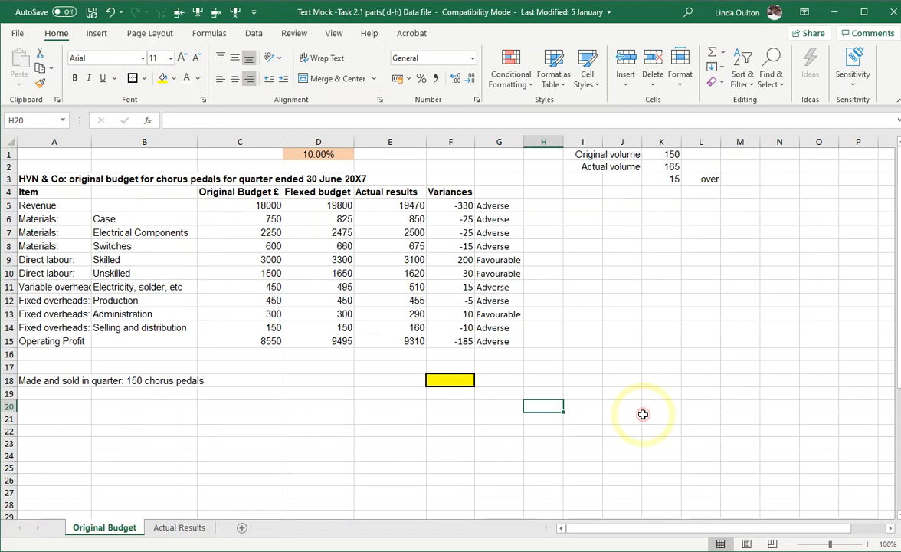
Enter =IF(D15+E15=F15,"Balanced","Check") in F18 to test the operating profit variance
{"action": "left_click", "coordinate": [454, 379]}
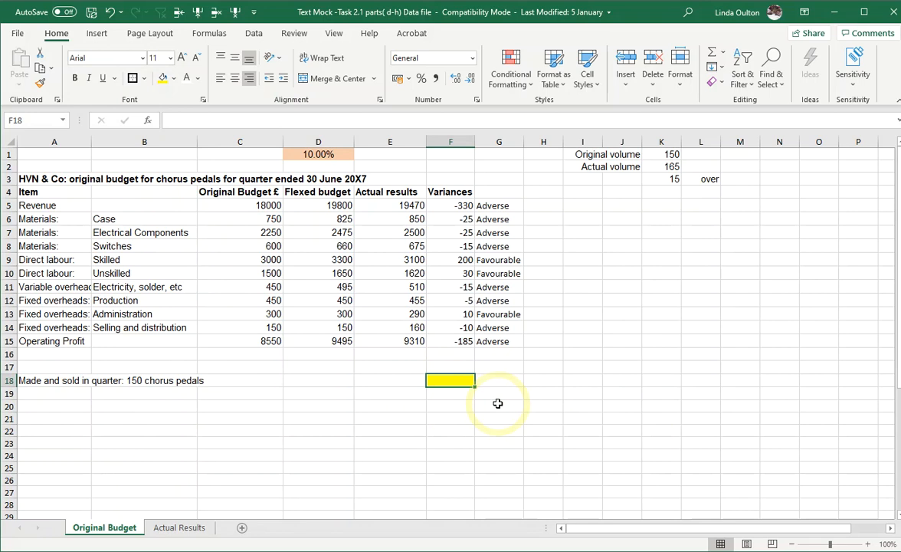
{"action": "type", "text": "="}
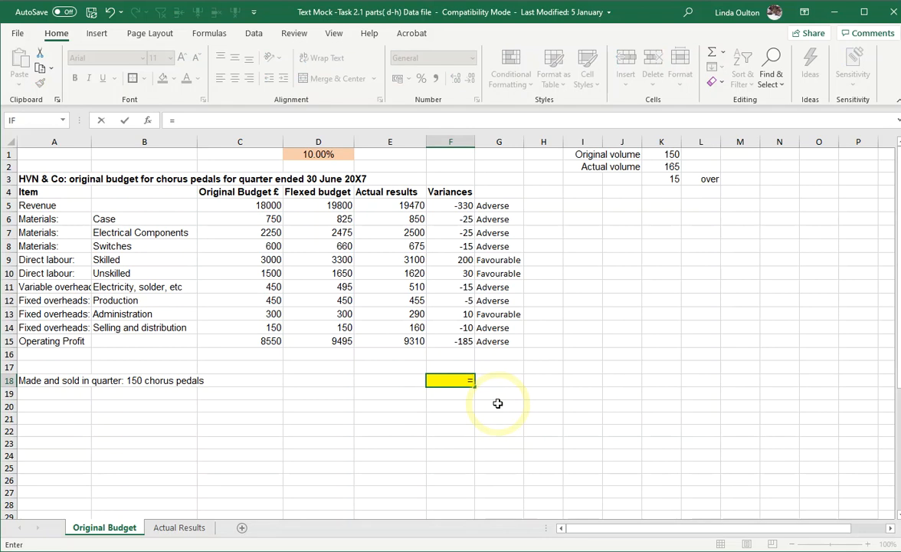
{"action": "type", "text": "if("}
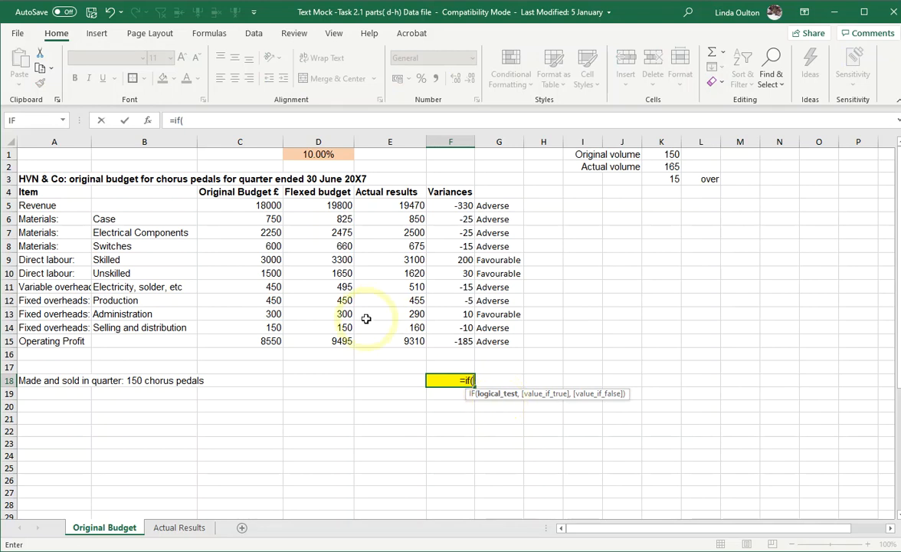
{"action": "left_click", "coordinate": [334, 343]}
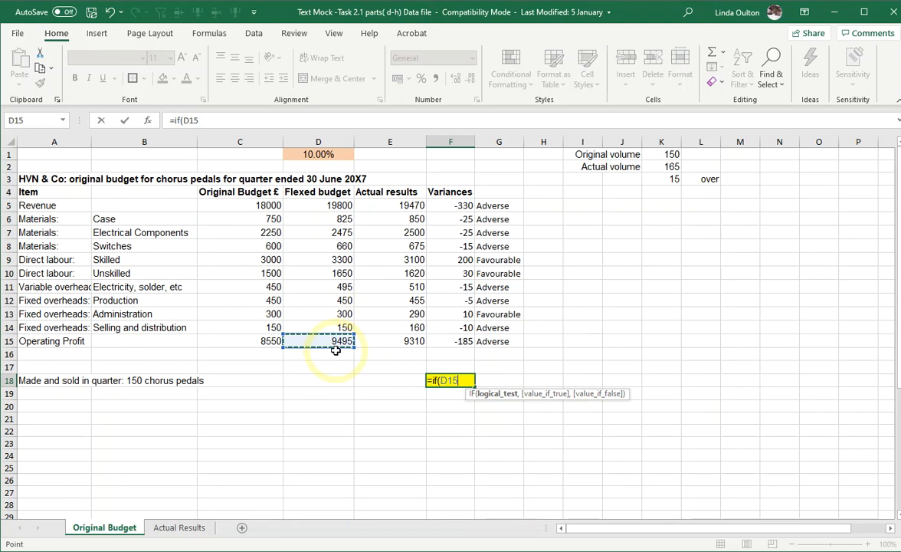
{"action": "type", "text": "+"}
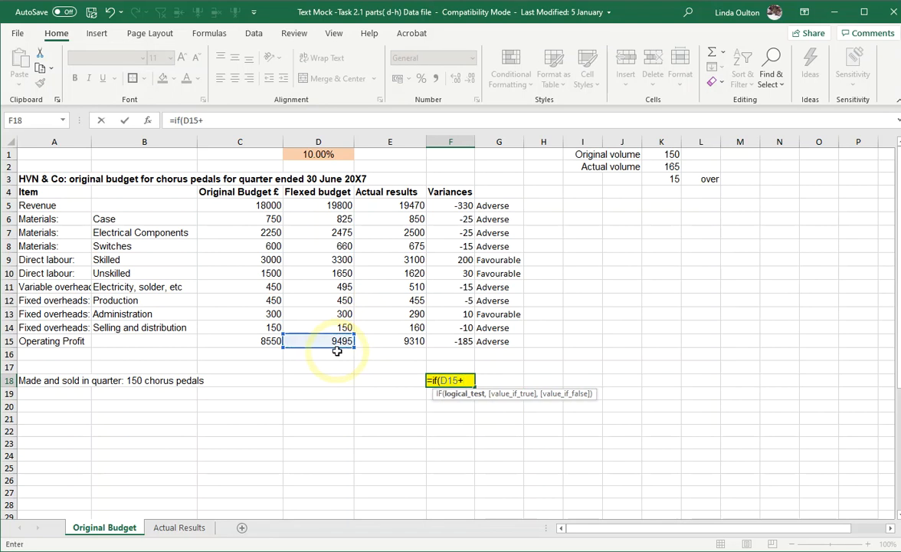
{"action": "left_click", "coordinate": [391, 341]}
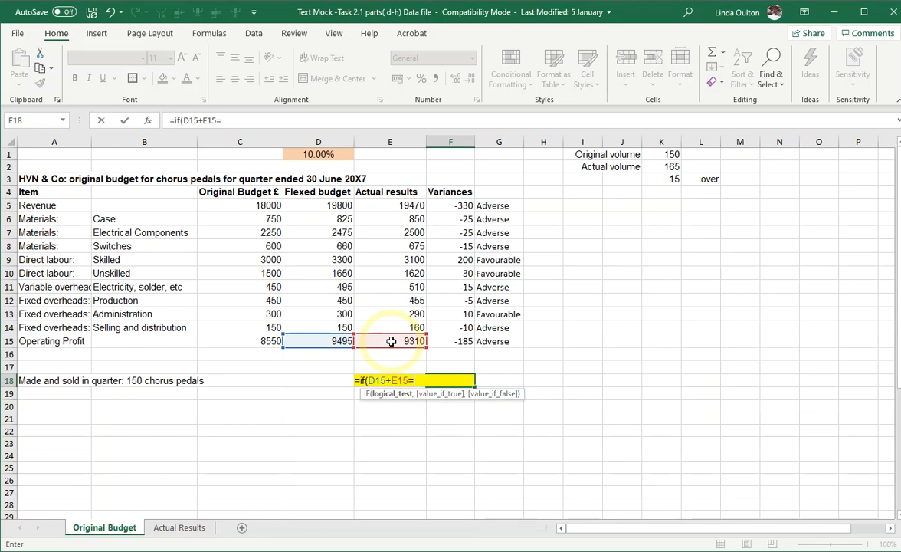
{"action": "type", "text": "="}
{"action": "left_click", "coordinate": [468, 341]}
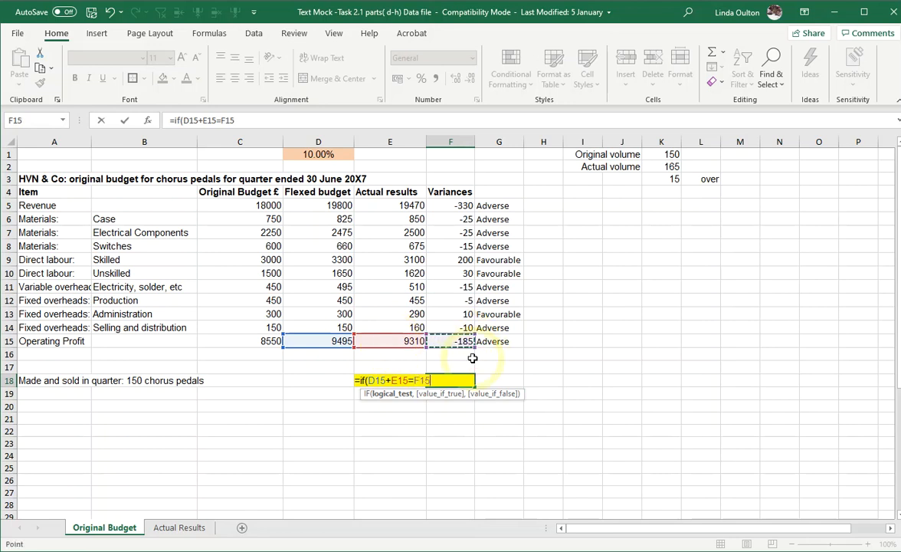
{"action": "type", "text": ","}
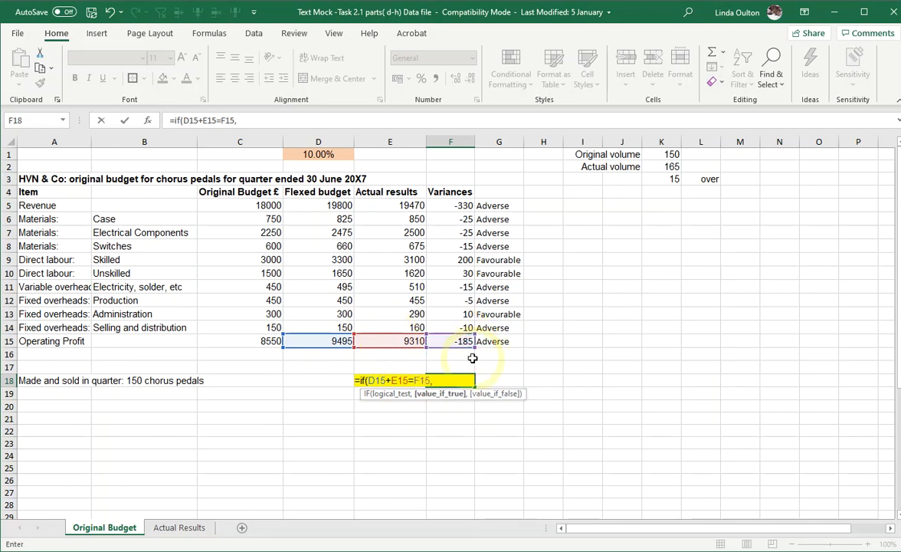
{"action": "type", "text": "\"Balanced"}
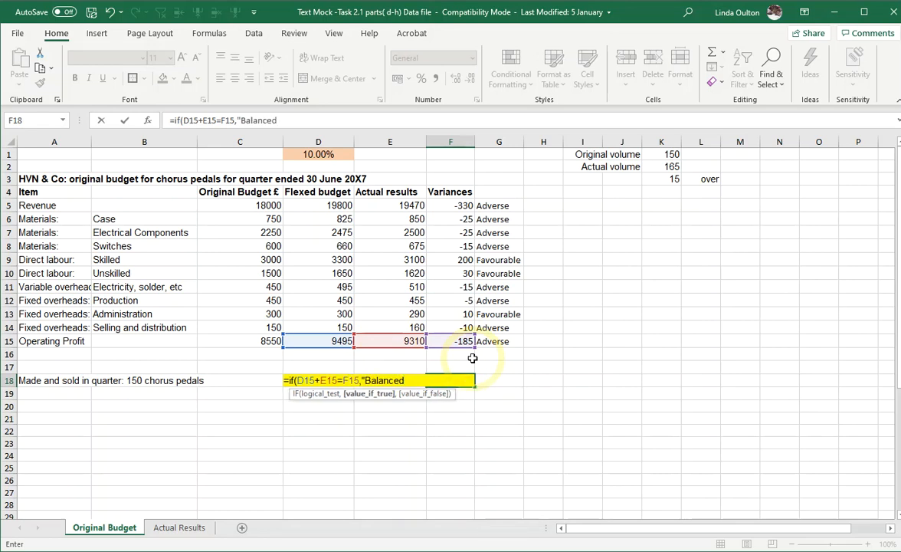
{"action": "type", "text": "\",\"Check\")"}
{"action": "key", "text": "Return"}
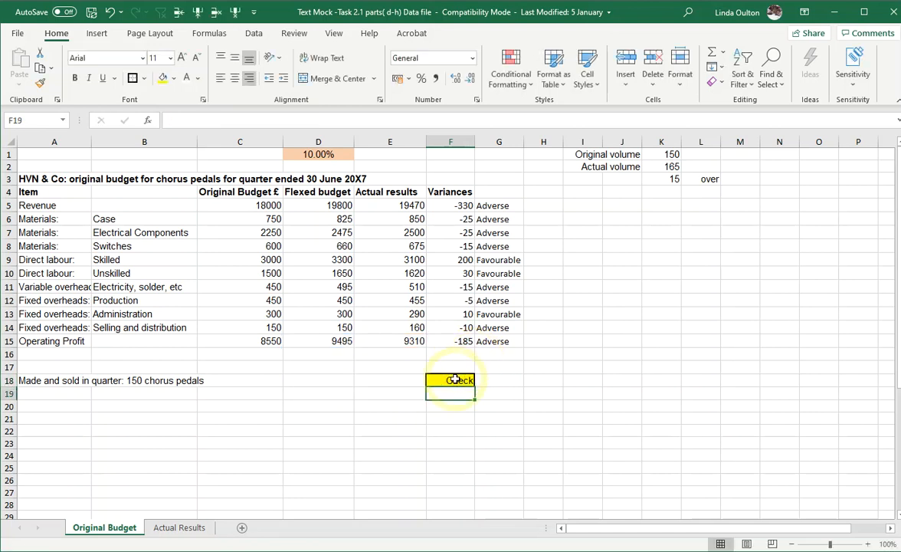
Edit the F18 check formula so its logical test is D15-E15=F15
{"action": "left_click", "coordinate": [460, 378]}
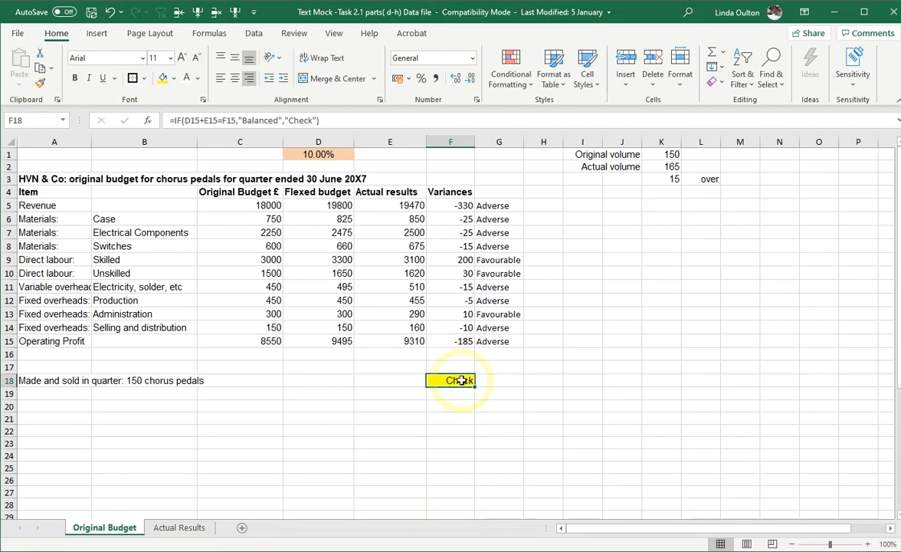
{"action": "double_click", "coordinate": [458, 379]}
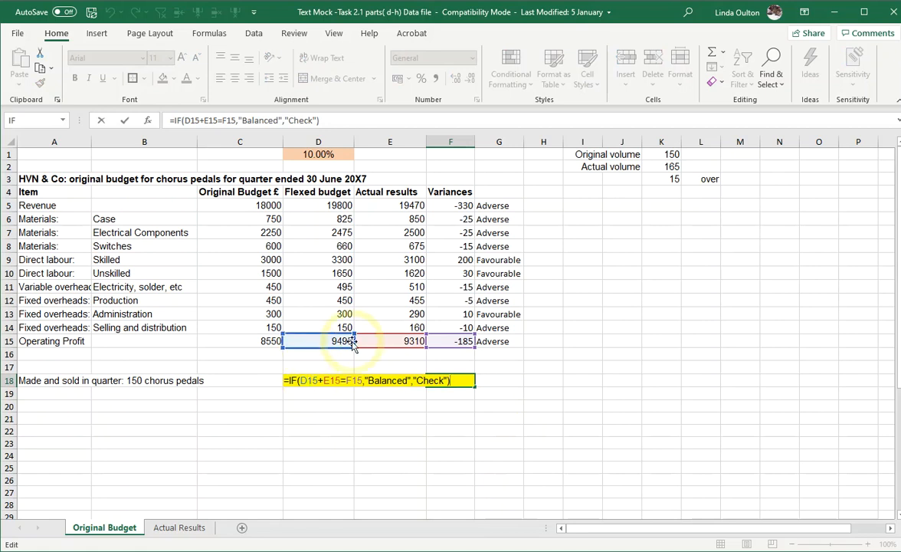
{"action": "left_click", "coordinate": [335, 380]}
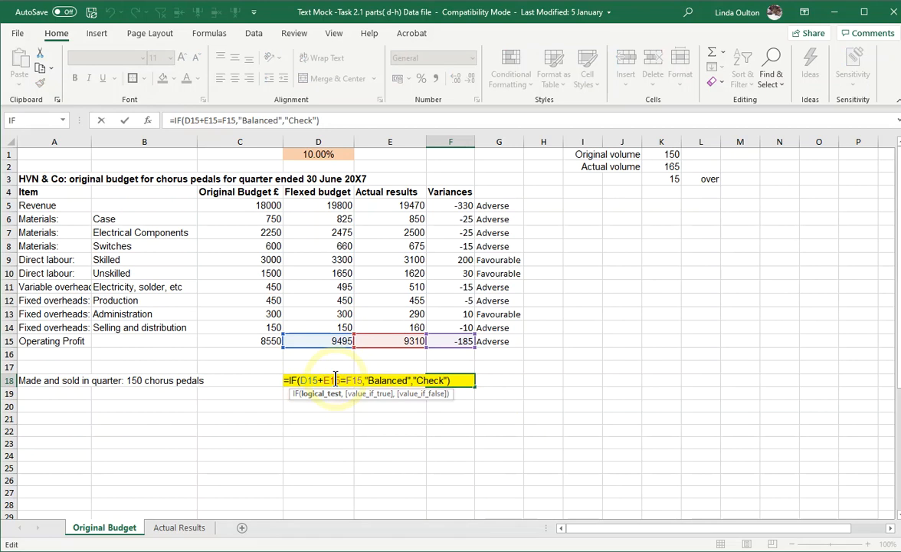
{"action": "key", "text": "Left"}
{"action": "key", "text": "Left"}
{"action": "key", "text": "BackSpace"}
{"action": "type", "text": "-"}
{"action": "key", "text": "Return"}
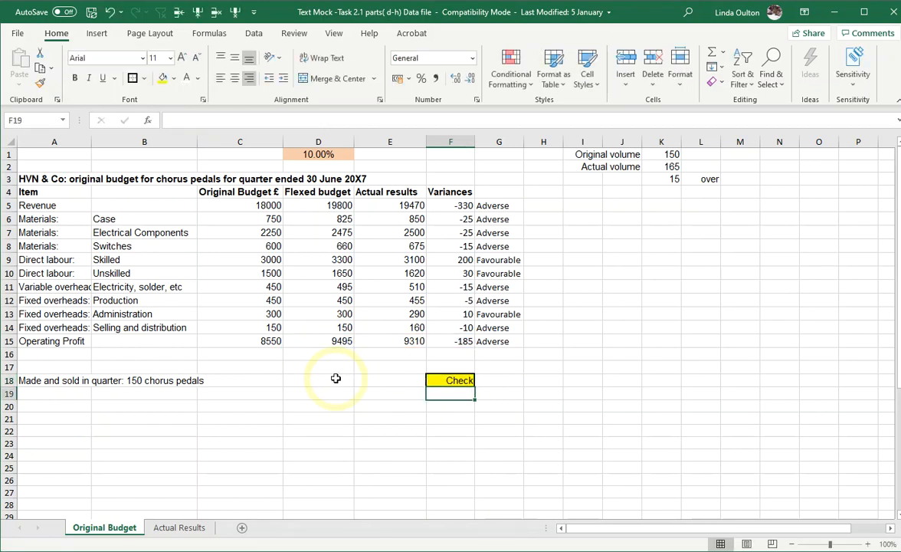
Examine the formulas behind the Operating Profit variance in F15 and the selling and distribution variance in F14
{"action": "left_click", "coordinate": [465, 380]}
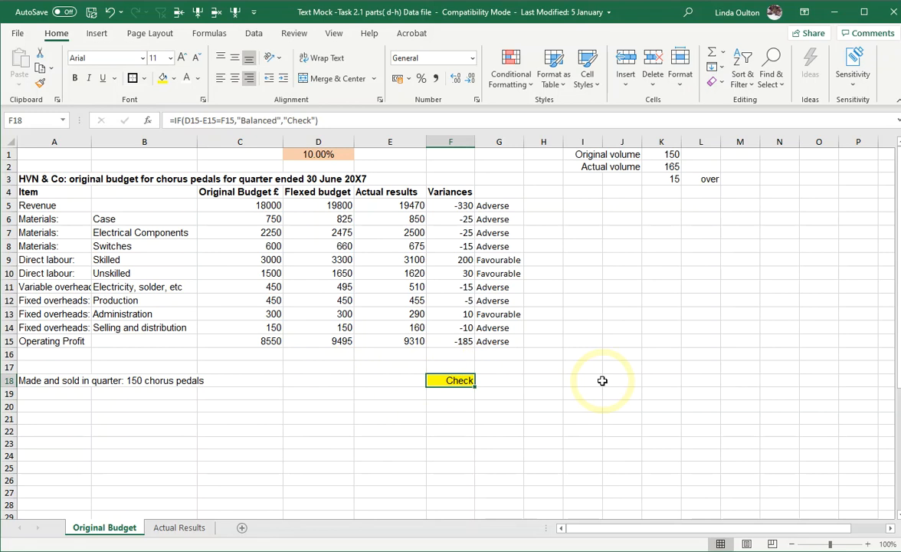
{"action": "left_click", "coordinate": [459, 341]}
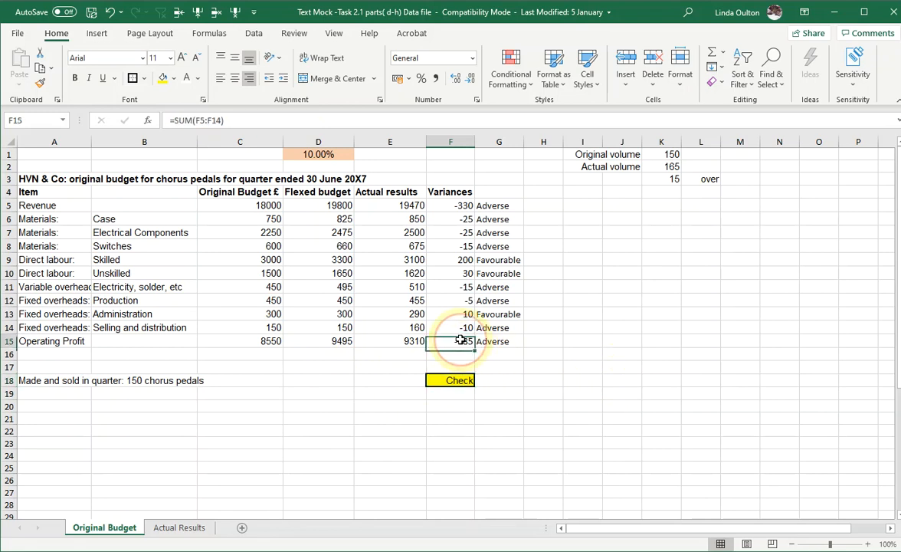
{"action": "double_click", "coordinate": [458, 341]}
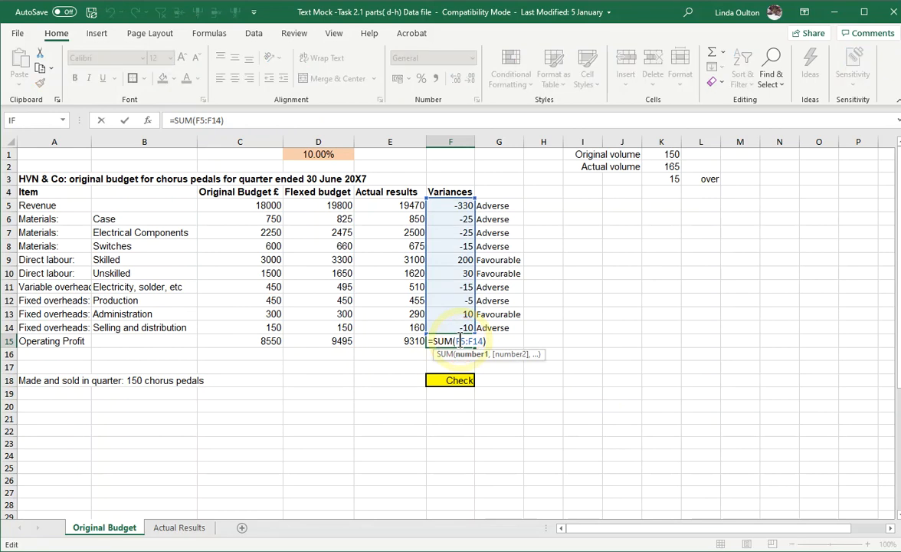
{"action": "key", "text": "Escape"}
{"action": "double_click", "coordinate": [459, 328]}
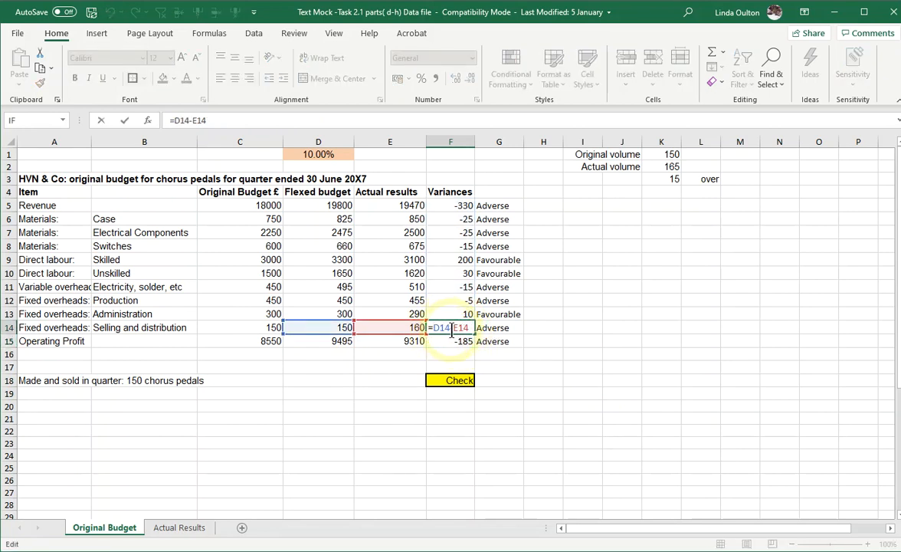
{"action": "key", "text": "Escape"}
Reverse the subtraction in the F18 check formula so its logical test is E15-D15=F15
{"action": "left_click", "coordinate": [460, 380]}
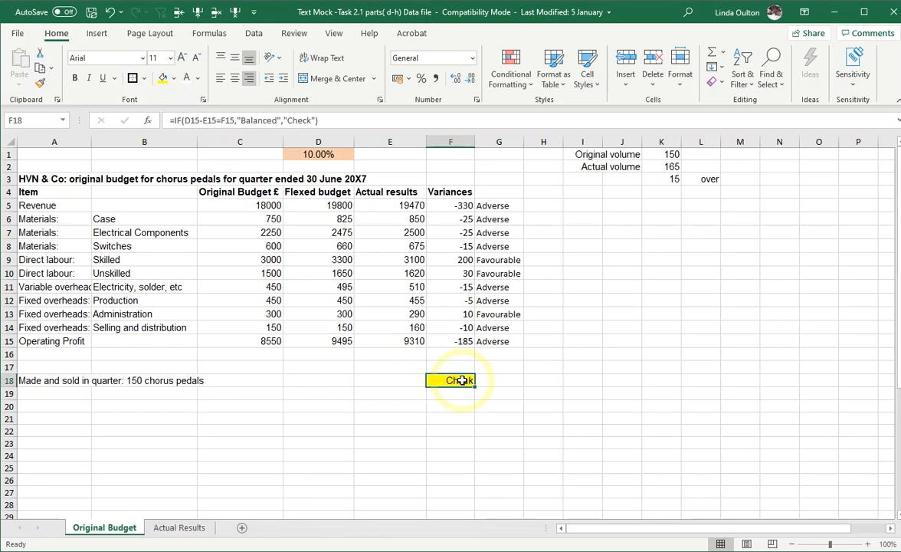
{"action": "double_click", "coordinate": [463, 380]}
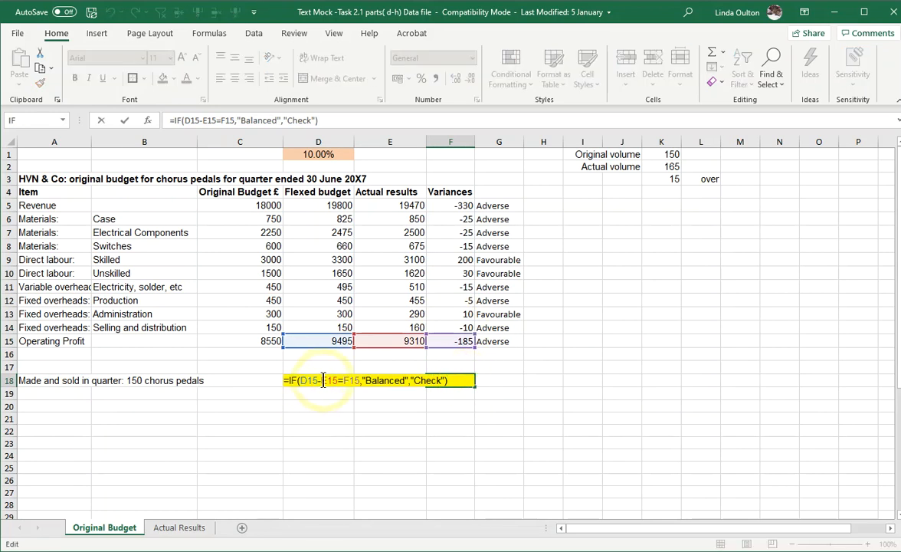
{"action": "left_click", "coordinate": [322, 380]}
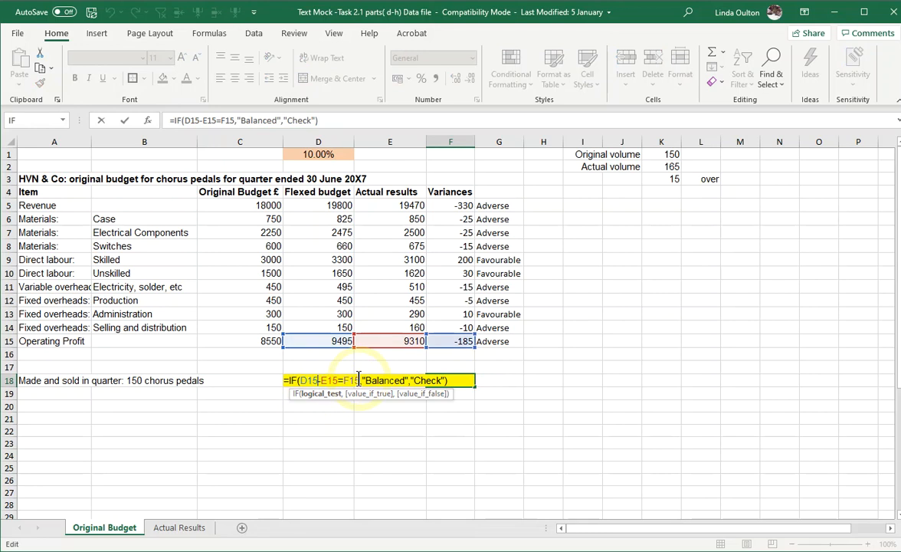
{"action": "key", "text": "BackSpace"}
{"action": "key", "text": "BackSpace"}
{"action": "key", "text": "BackSpace"}
{"action": "key", "text": "BackSpace"}
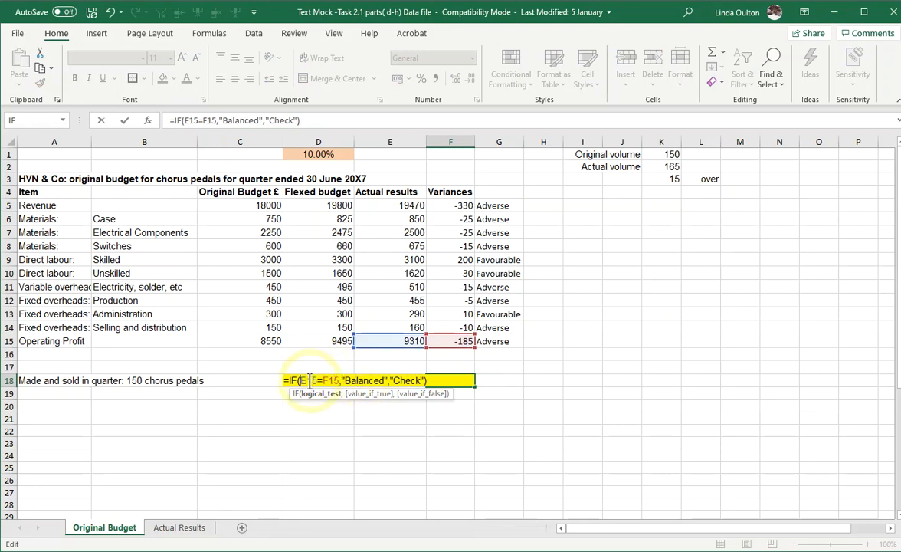
{"action": "type", "text": "-"}
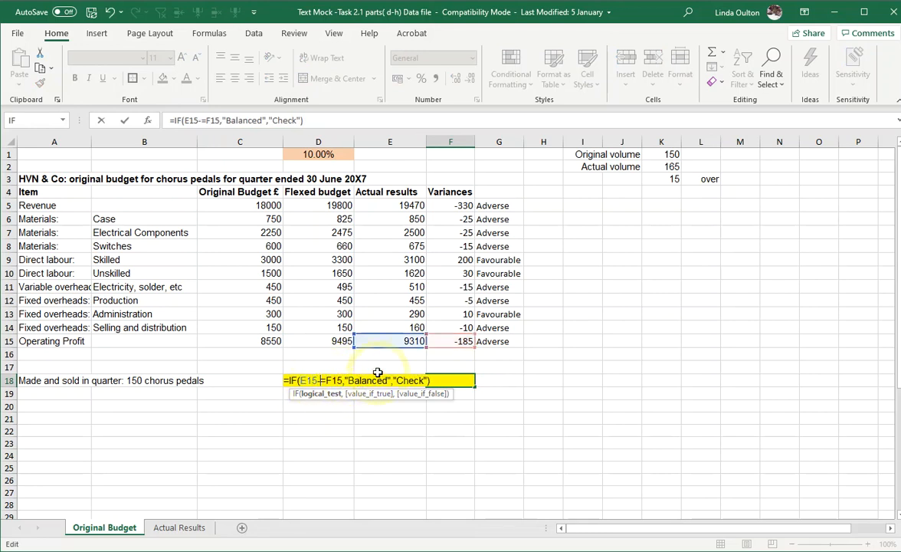
{"action": "left_click", "coordinate": [337, 339]}
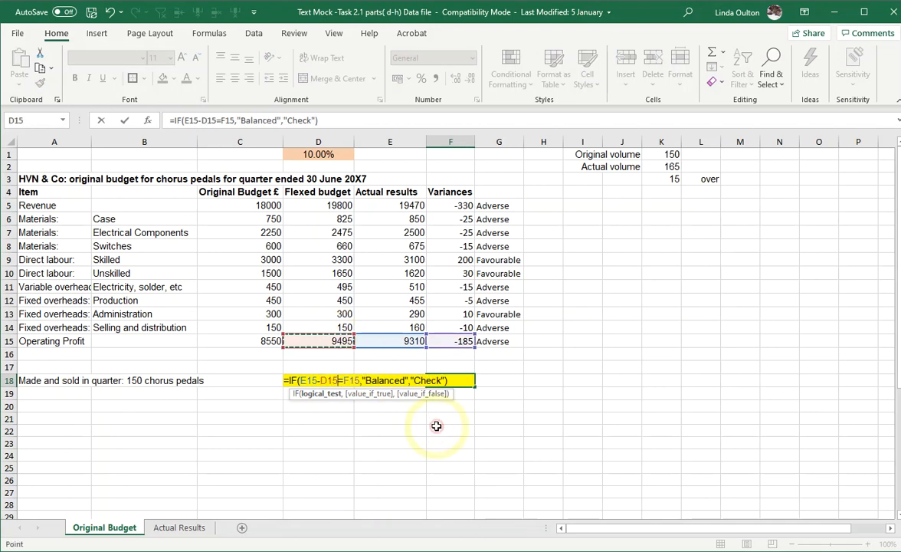
{"action": "key", "text": "Return"}
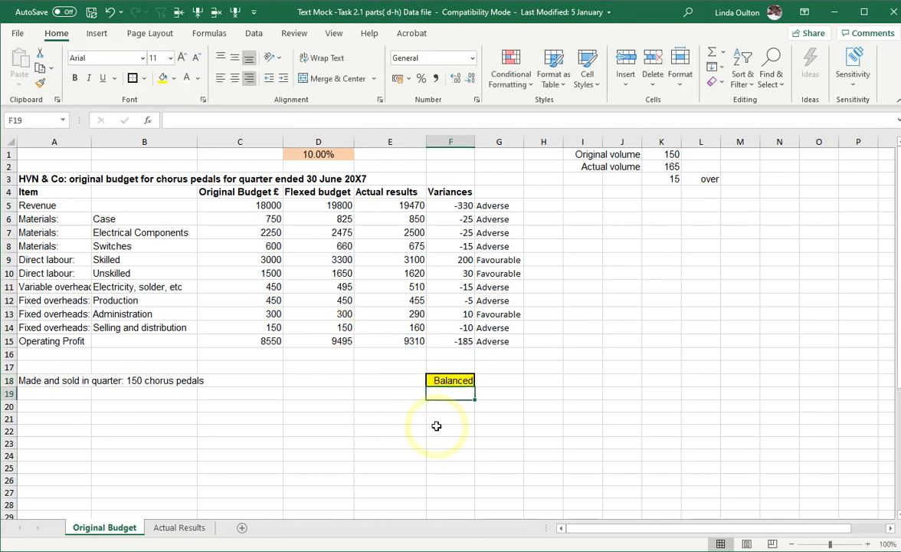
{"action": "left_click", "coordinate": [434, 379]}
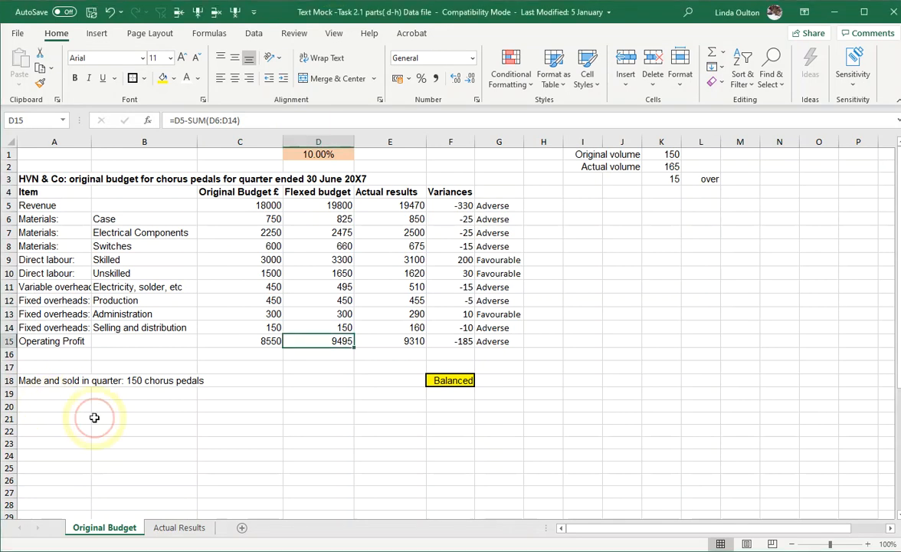
Enter the note "Increase in sales over budget to give a profit of £10,000" in A20
{"action": "left_click", "coordinate": [68, 407]}
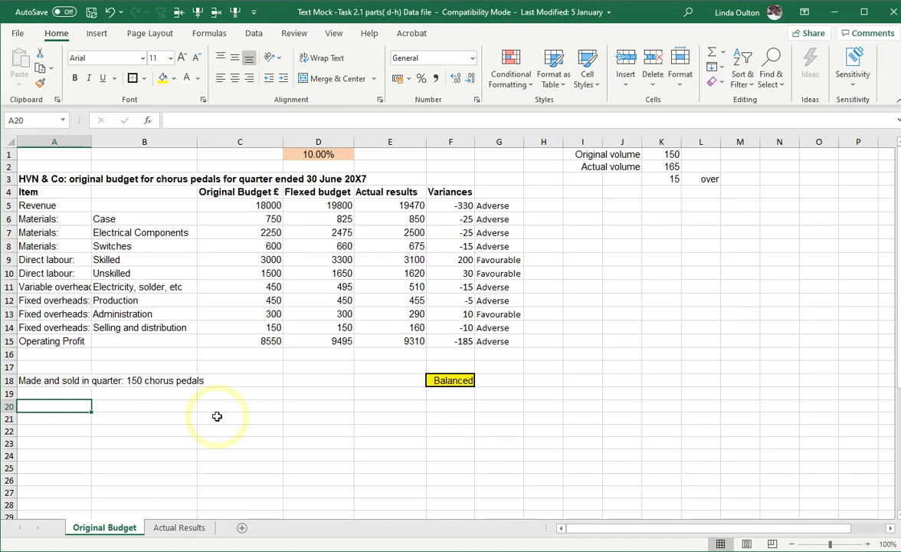
{"action": "type", "text": "Incr"}
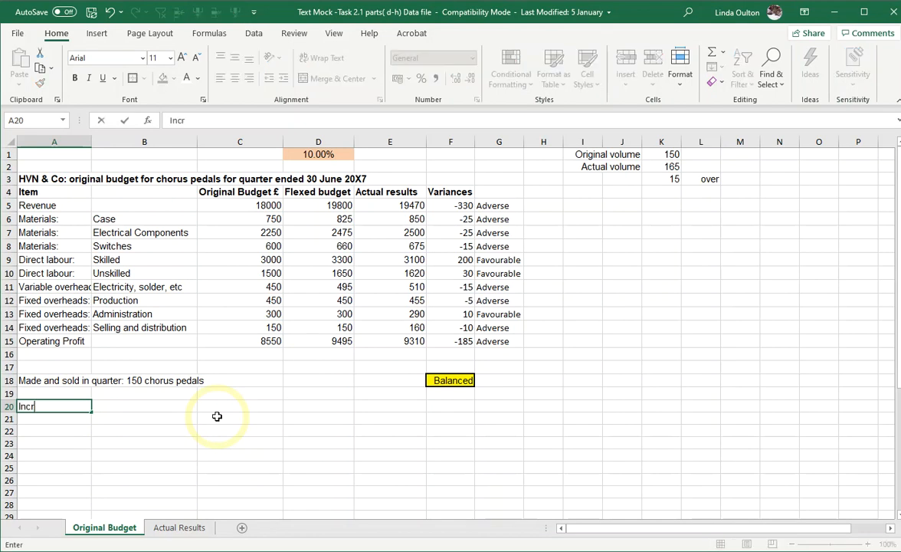
{"action": "type", "text": "ease in sales ov"}
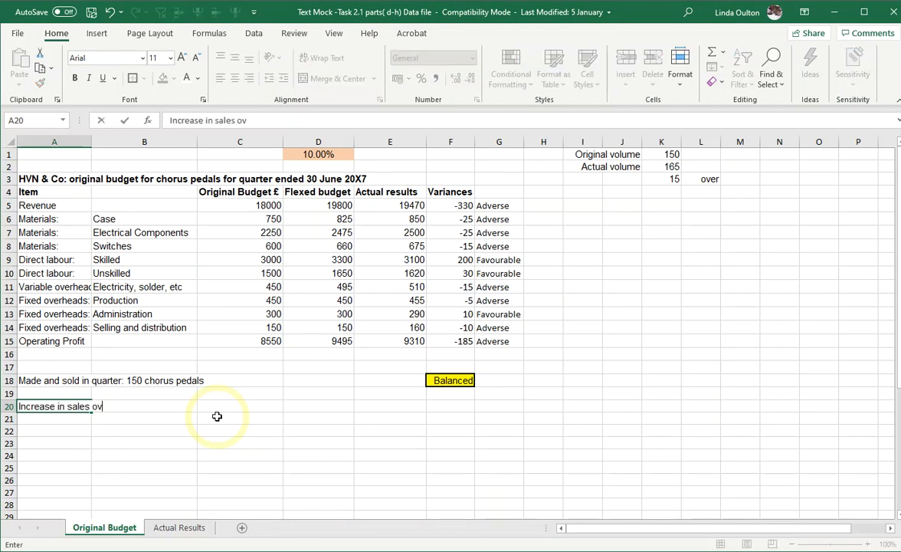
{"action": "type", "text": "er budget to give"}
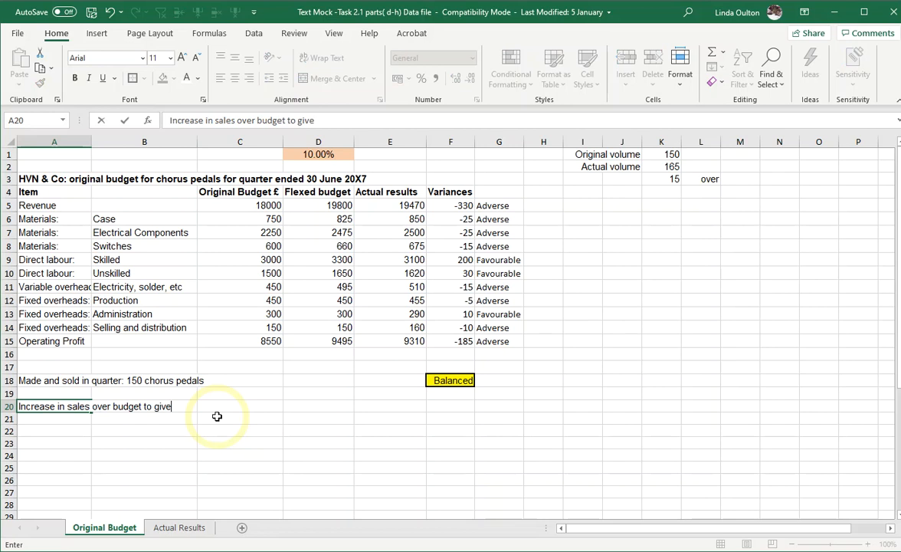
{"action": "type", "text": " a profit of £1"}
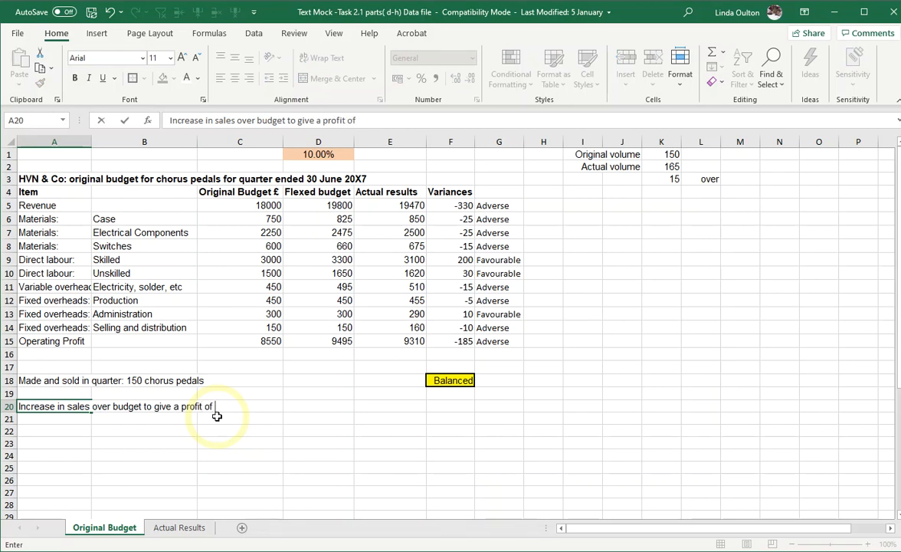
{"action": "type", "text": "0,000"}
{"action": "key", "text": "Return"}
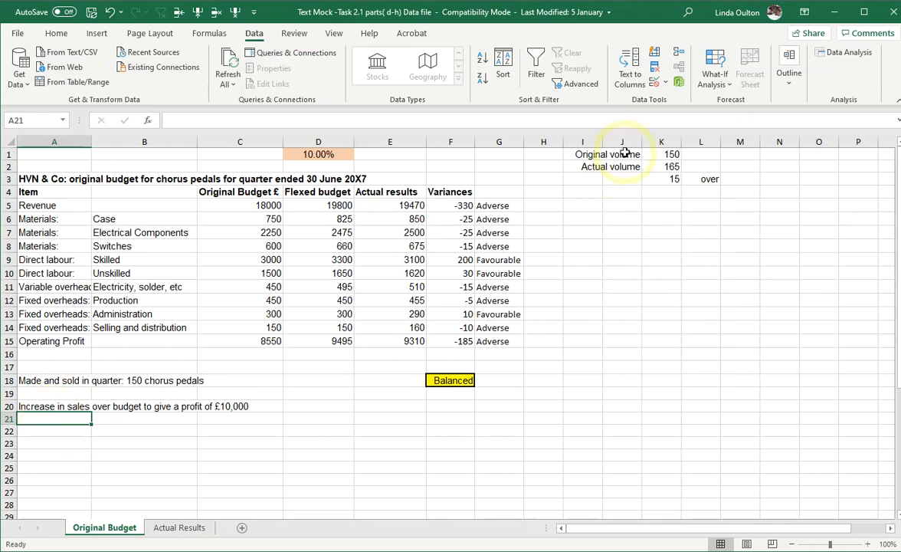
Try to run Goal Seek so that D15 reaches 10000 by changing D1
{"action": "left_click", "coordinate": [720, 86]}
{"action": "left_click", "coordinate": [730, 119]}
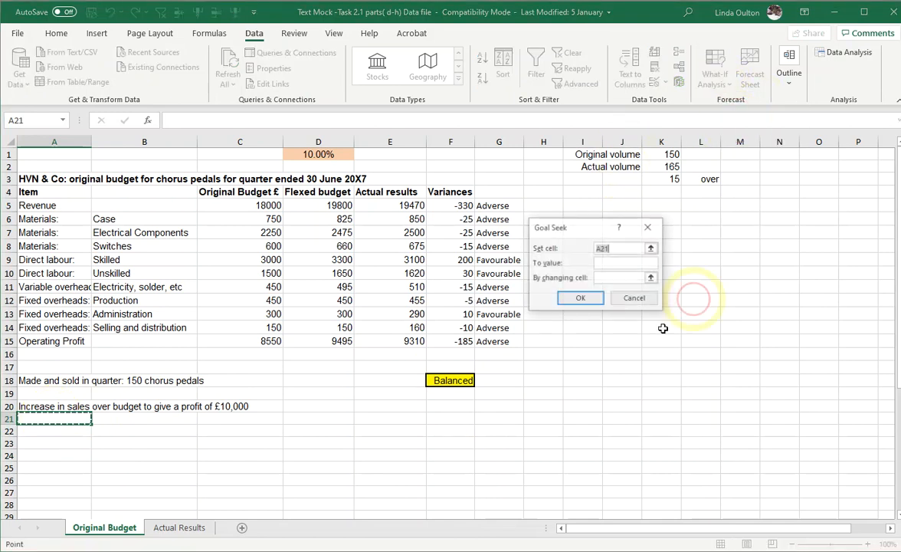
{"action": "left_click_drag", "start_coordinate": [591, 227], "coordinate": [618, 232]}
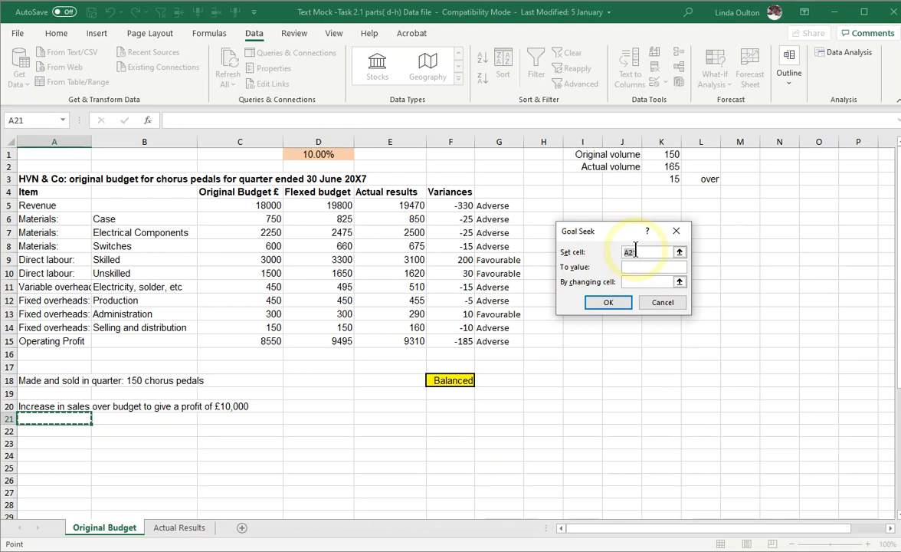
{"action": "left_click", "coordinate": [337, 341]}
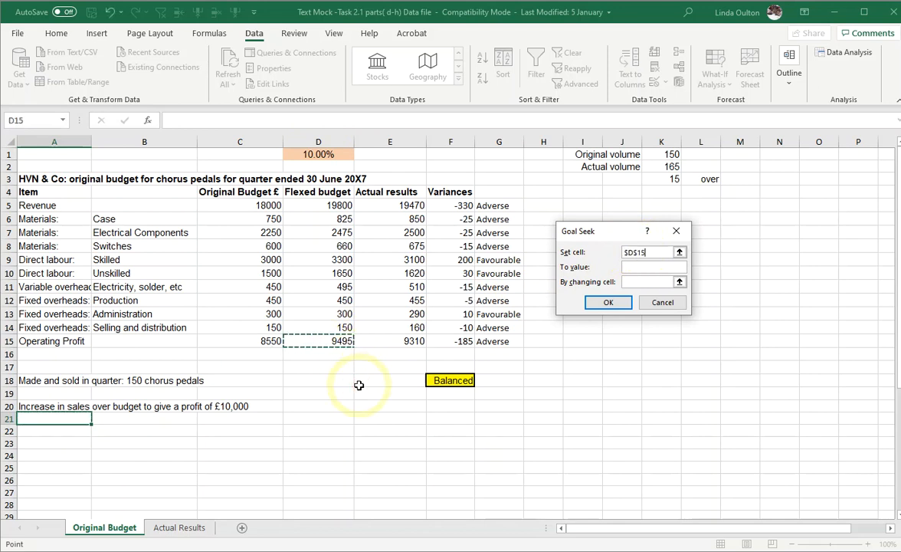
{"action": "left_click", "coordinate": [625, 266]}
{"action": "type", "text": "10000"}
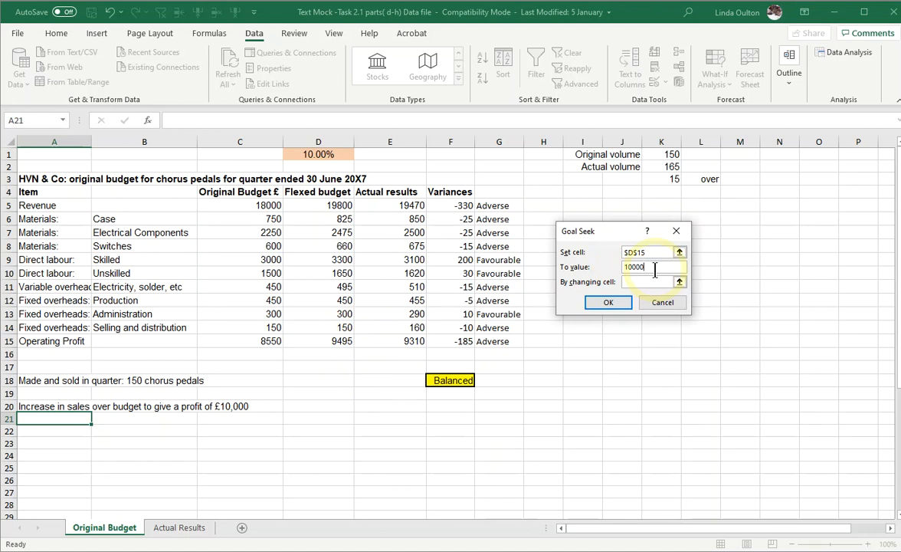
{"action": "left_click", "coordinate": [636, 281]}
{"action": "left_click", "coordinate": [321, 154]}
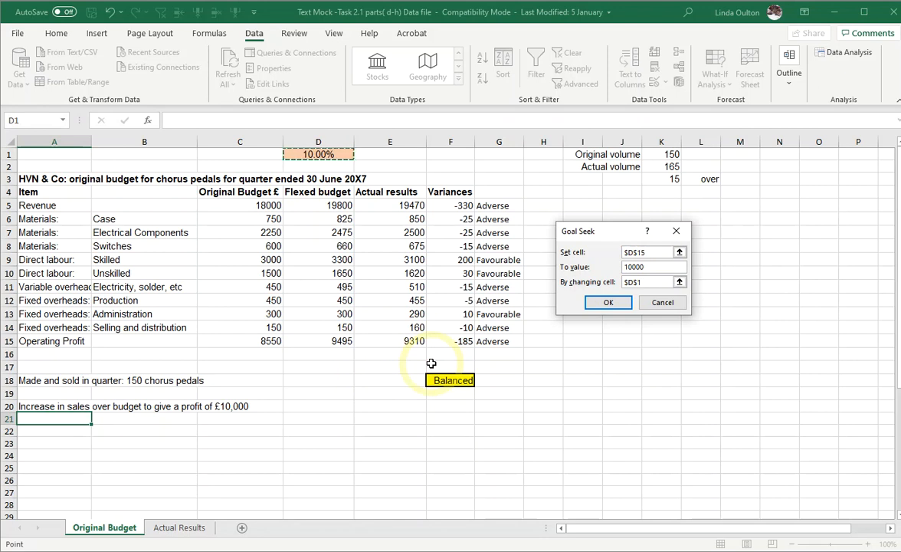
{"action": "left_click", "coordinate": [605, 304]}
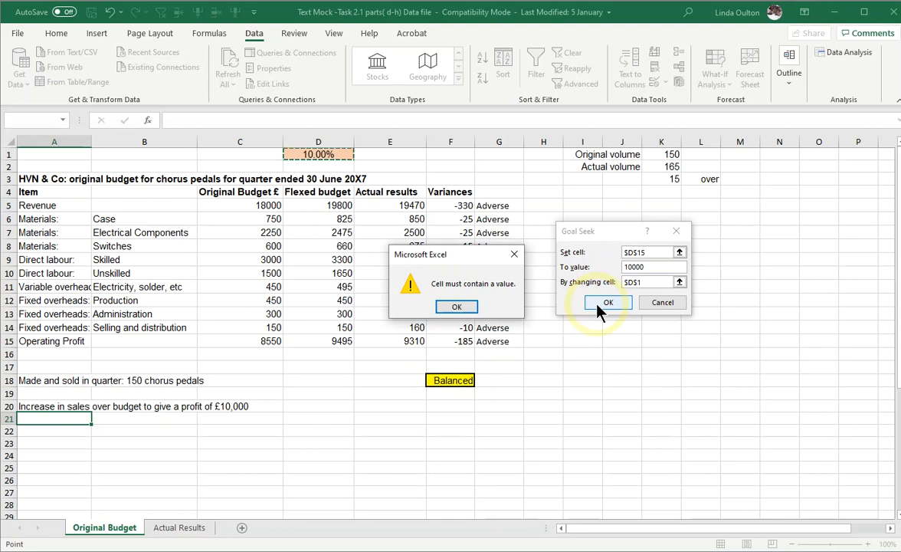
{"action": "left_click", "coordinate": [457, 307]}
{"action": "left_click", "coordinate": [327, 154]}
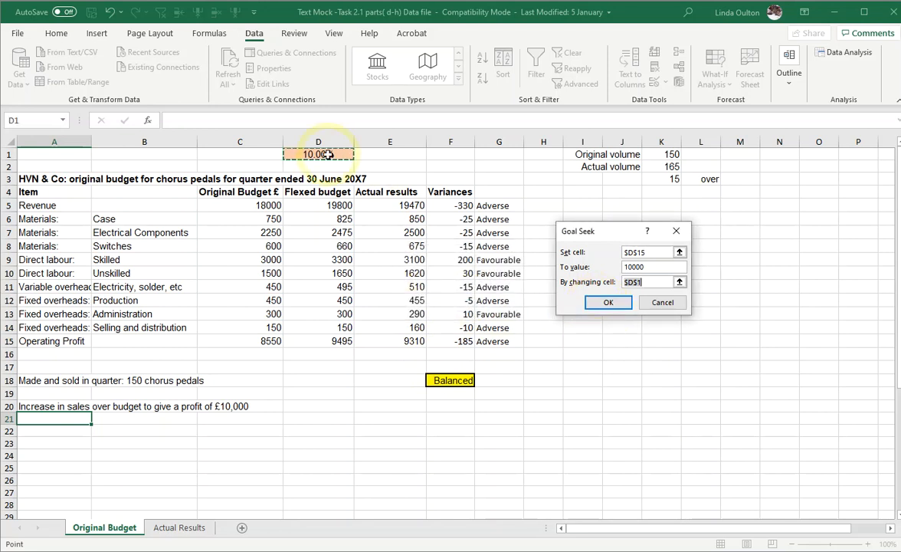
{"action": "left_click", "coordinate": [664, 301]}
Replace the formula in D1 with the fixed value 10% and show it with one decimal place
{"action": "left_click", "coordinate": [313, 155]}
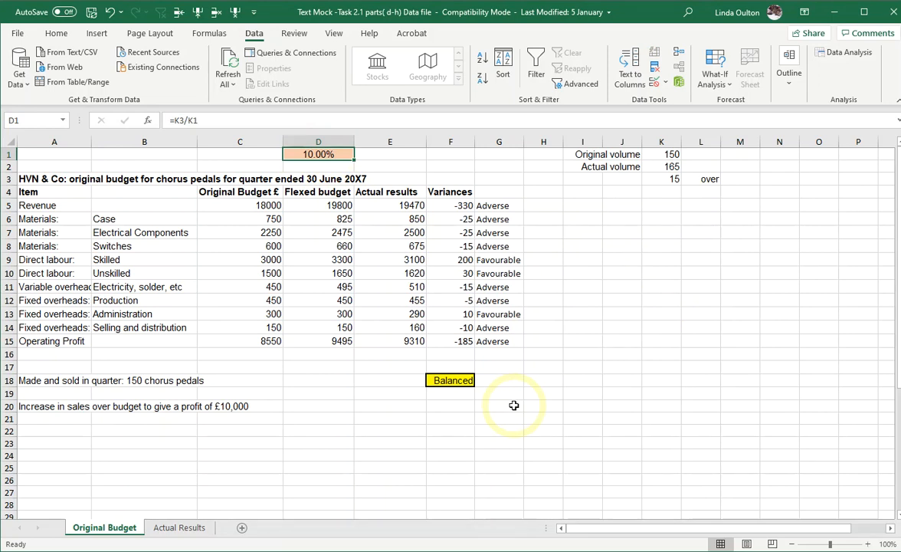
{"action": "type", "text": "10%"}
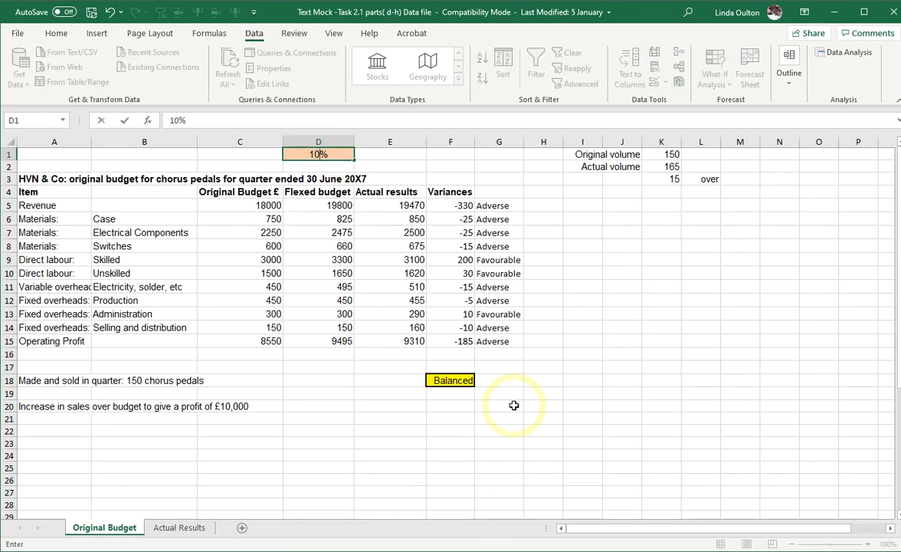
{"action": "key", "text": "Return"}
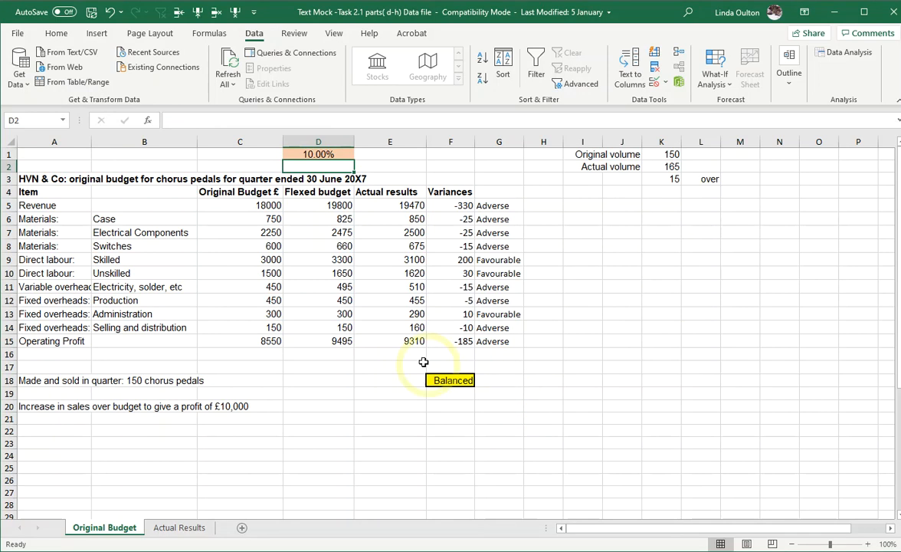
{"action": "left_click", "coordinate": [336, 152]}
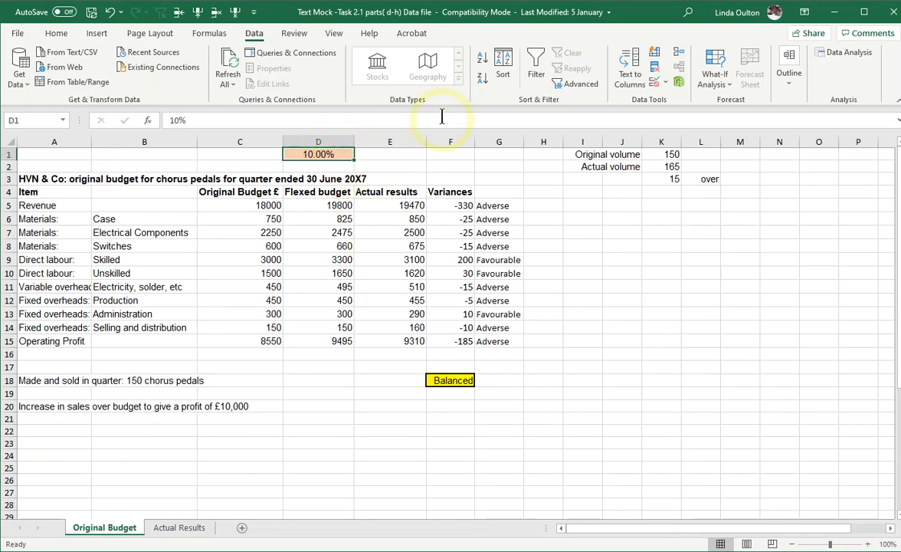
{"action": "left_click", "coordinate": [53, 33]}
{"action": "left_click", "coordinate": [471, 78]}
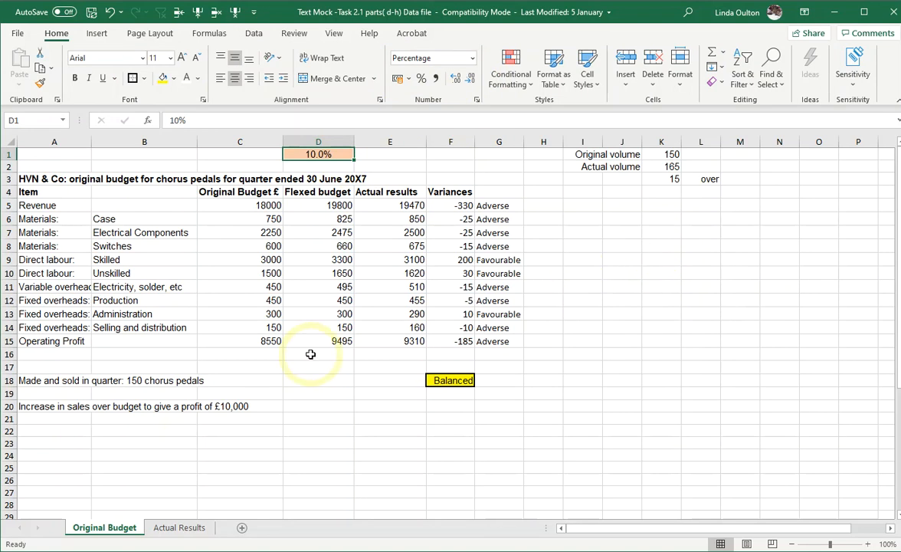
Use Goal Seek to find the D1 percentage that brings D15 to 10000, discarding the solution instead of keeping it in the sheet
{"action": "left_click", "coordinate": [340, 341]}
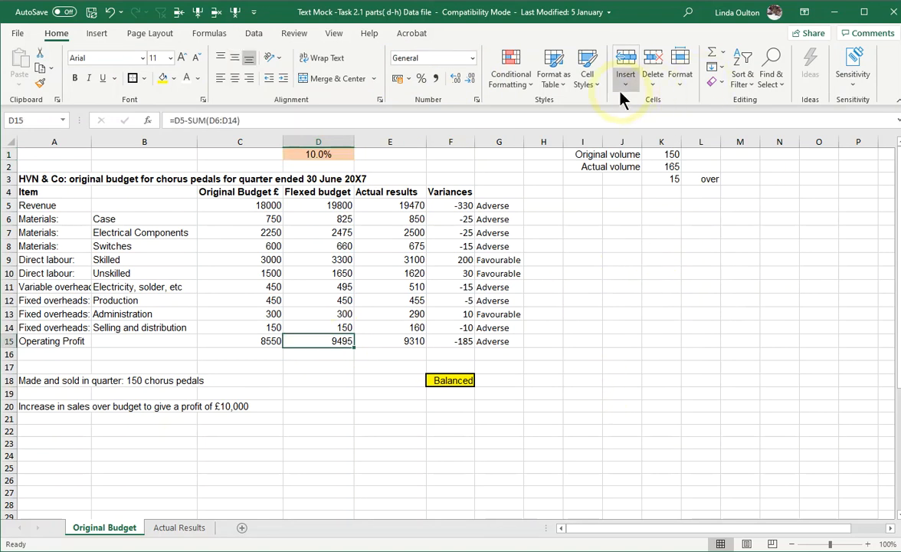
{"action": "left_click", "coordinate": [255, 34]}
{"action": "left_click", "coordinate": [708, 79]}
{"action": "left_click", "coordinate": [735, 118]}
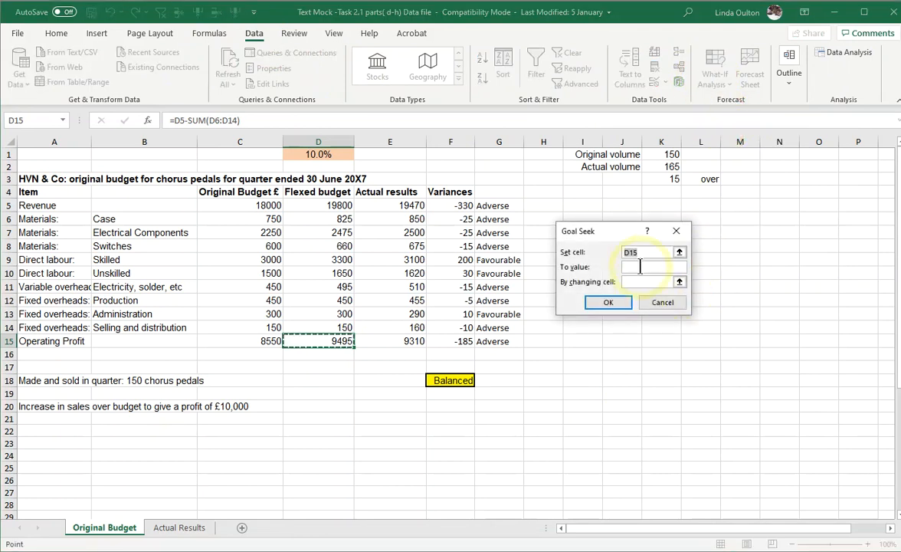
{"action": "left_click", "coordinate": [345, 341]}
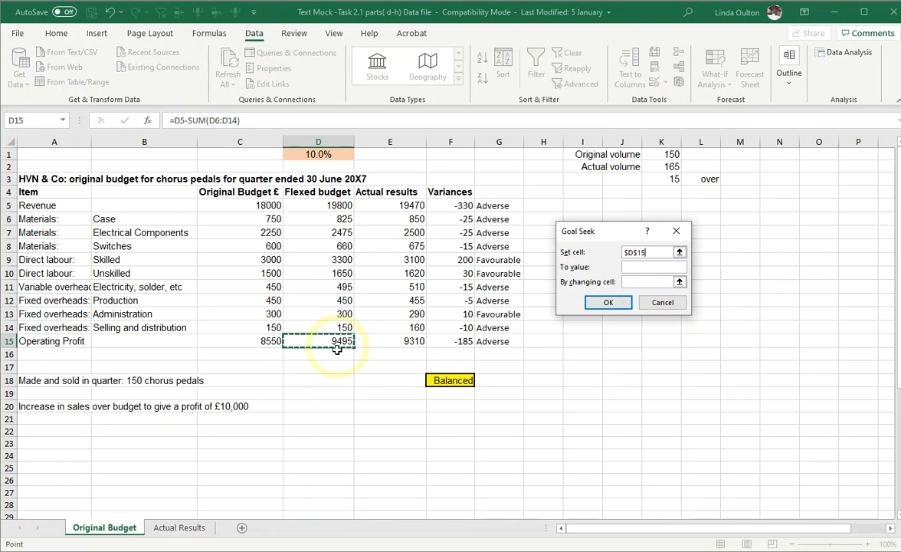
{"action": "left_click", "coordinate": [627, 265]}
{"action": "type", "text": "10000"}
{"action": "left_click", "coordinate": [644, 281]}
{"action": "left_click", "coordinate": [328, 154]}
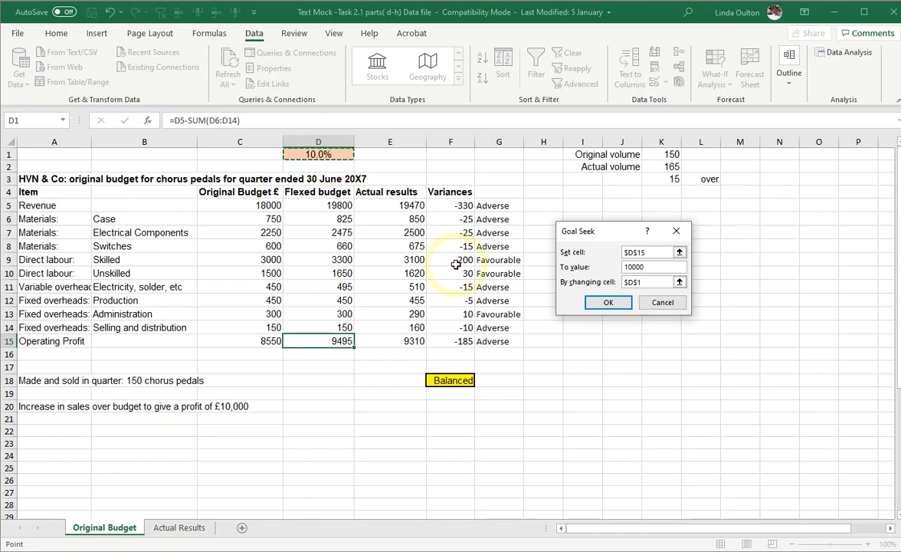
{"action": "key", "text": "Return"}
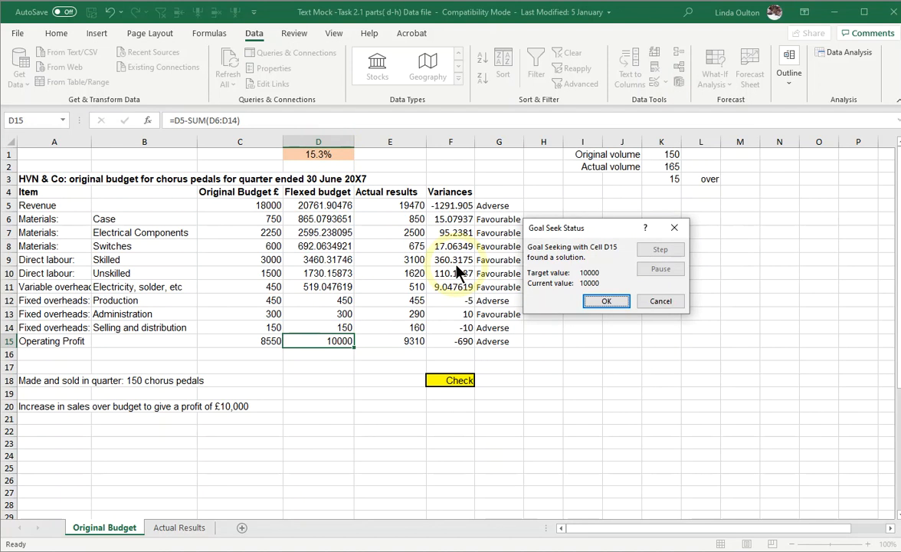
{"action": "left_click_drag", "start_coordinate": [594, 230], "coordinate": [621, 232]}
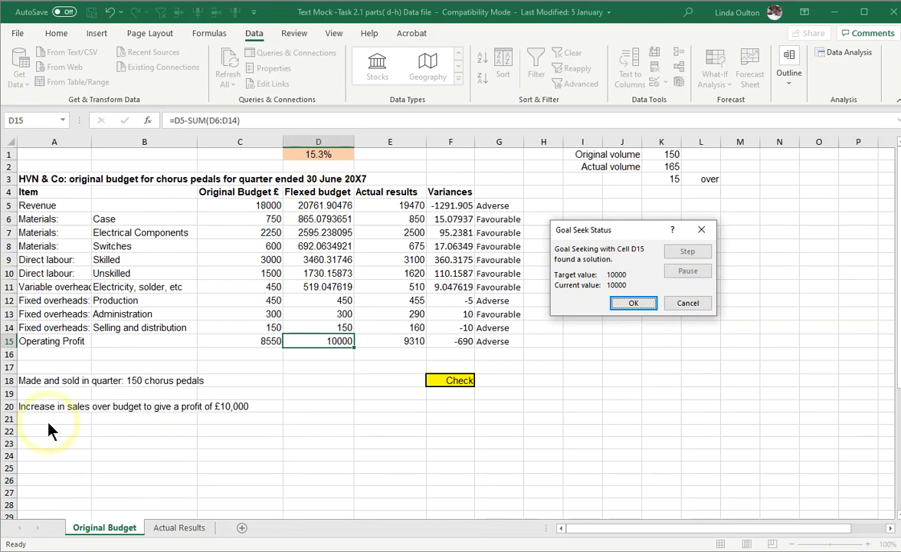
{"action": "left_click", "coordinate": [690, 304]}
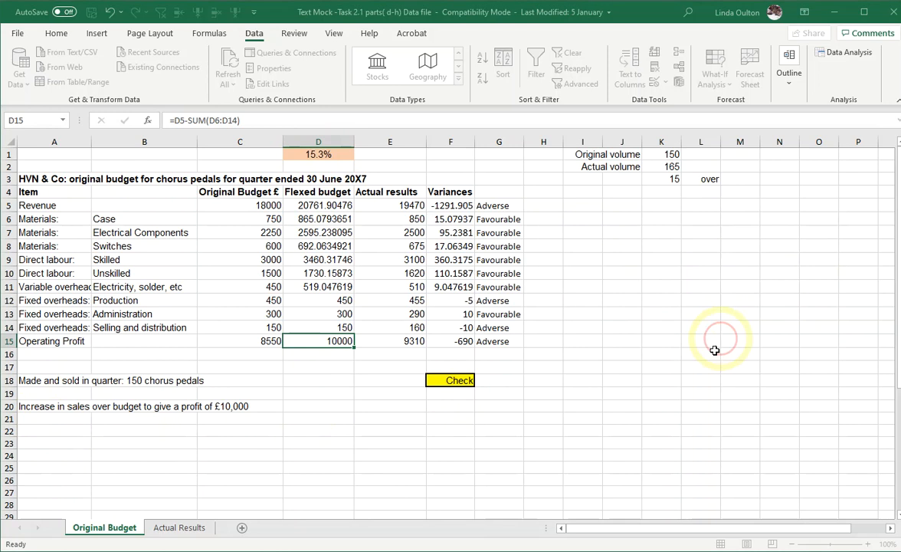
{"action": "left_click", "coordinate": [60, 419]}
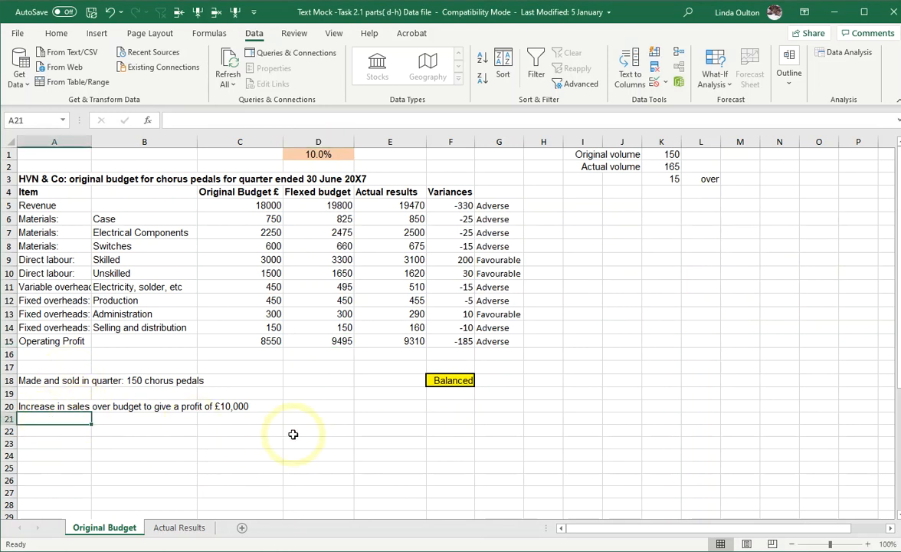
{"action": "type", "text": "15.3"}
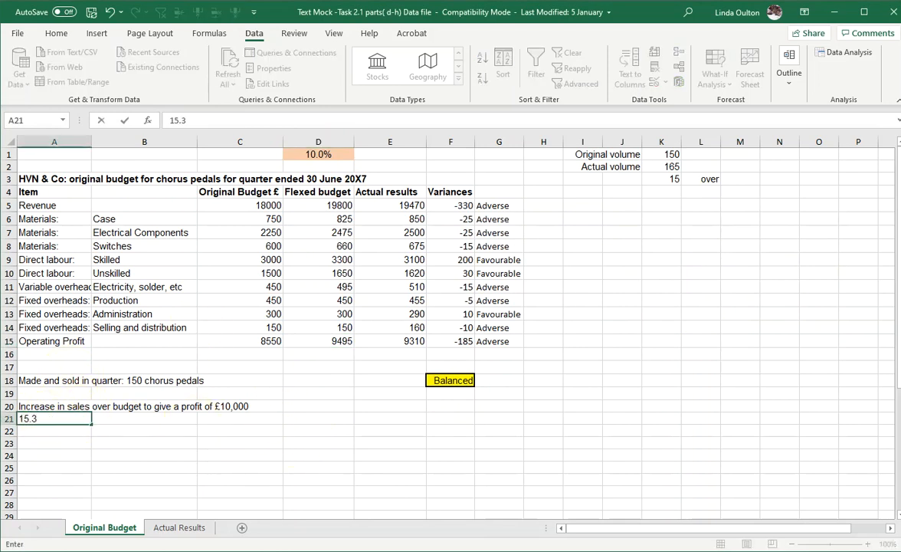
{"action": "type", "text": "%"}
{"action": "key", "text": "Escape"}
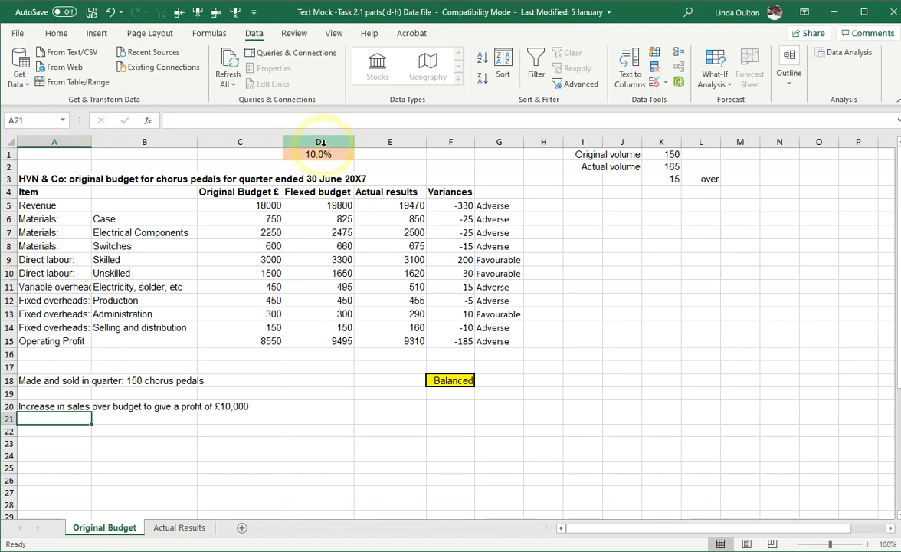
Enter the required sales increase of 15.3% in D20, beside the £10,000 profit note
{"action": "left_click", "coordinate": [308, 402]}
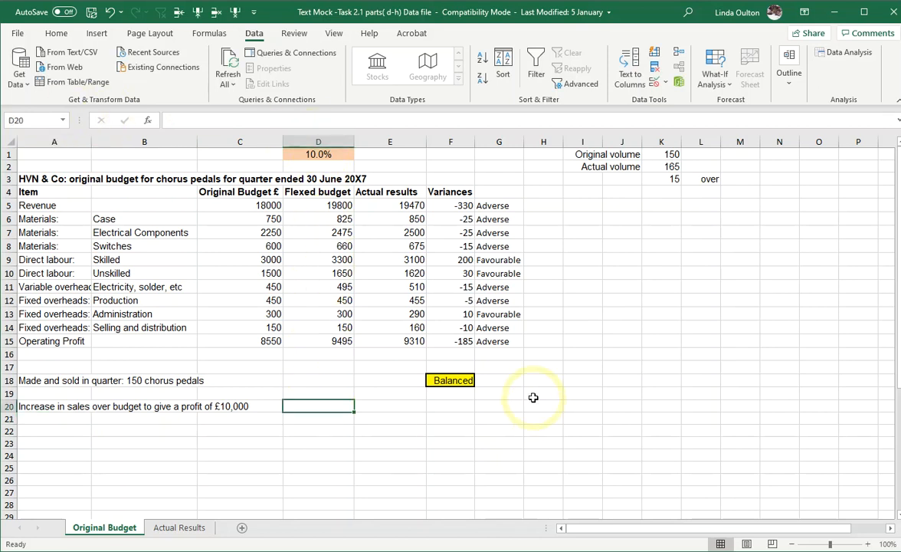
{"action": "type", "text": "15.3"}
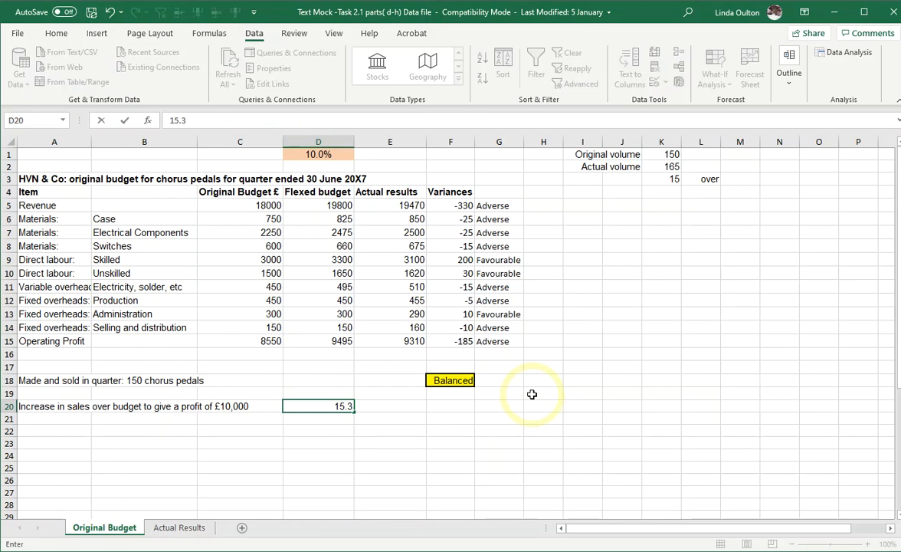
{"action": "type", "text": "%"}
{"action": "key", "text": "Return"}
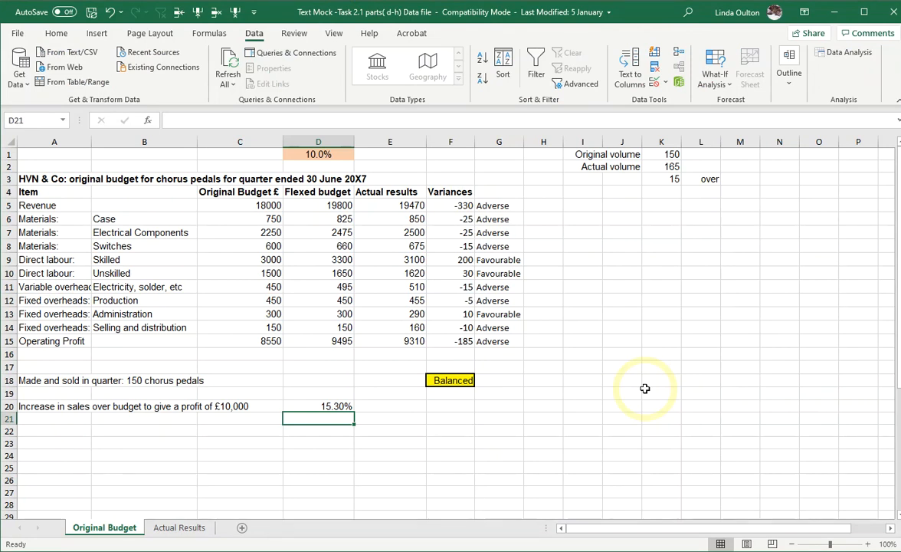
Review the variances in column F and label the Revenue variance "Most significant variance" in H5
{"action": "left_click", "coordinate": [456, 206]}
{"action": "left_click_drag", "start_coordinate": [456, 206], "coordinate": [418, 341]}
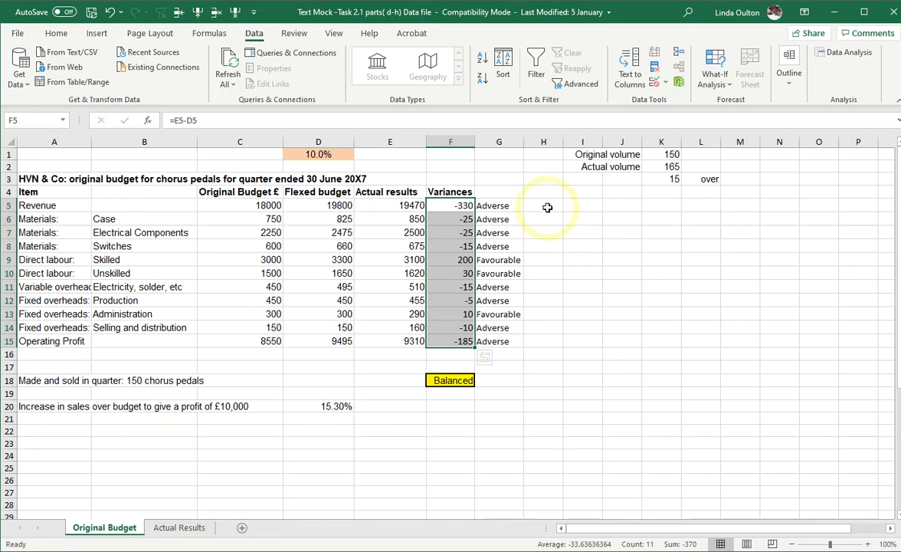
{"action": "left_click", "coordinate": [546, 205]}
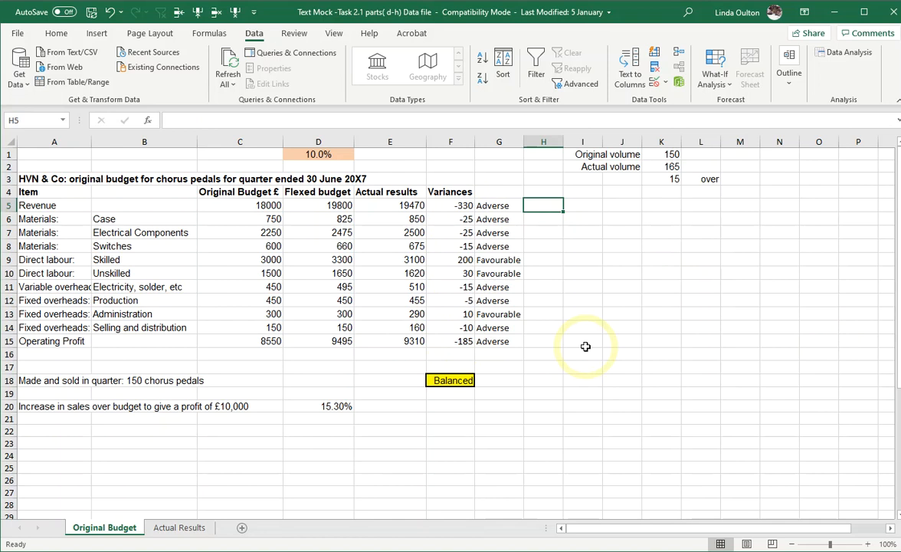
{"action": "left_click", "coordinate": [460, 204]}
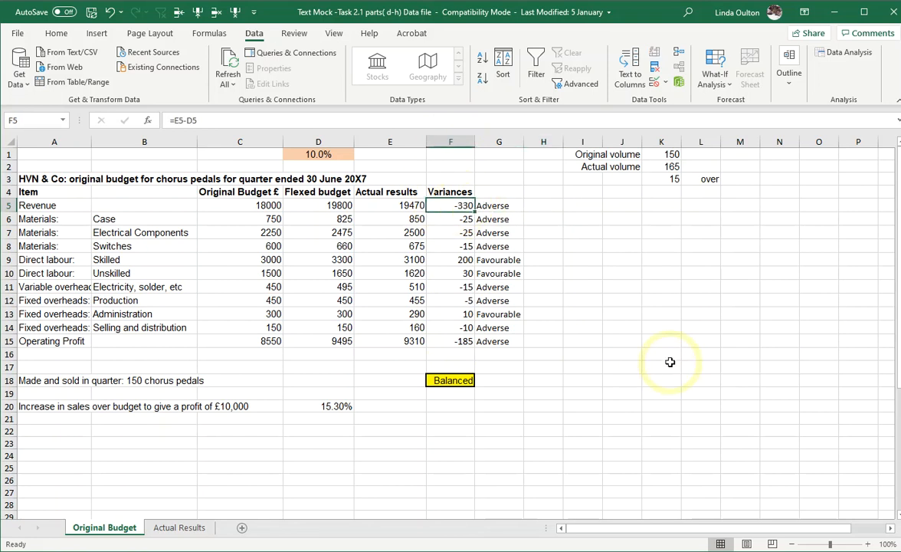
{"action": "left_click", "coordinate": [465, 259]}
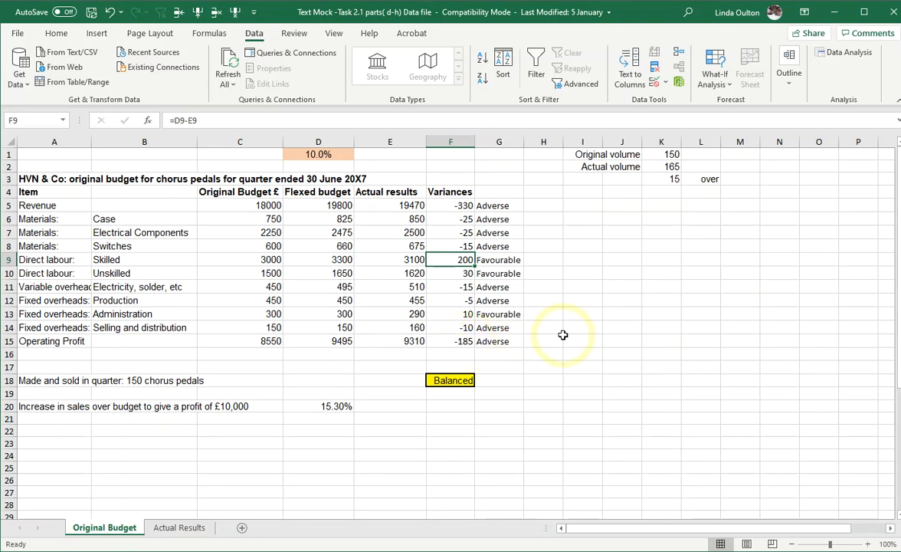
{"action": "left_click", "coordinate": [458, 205]}
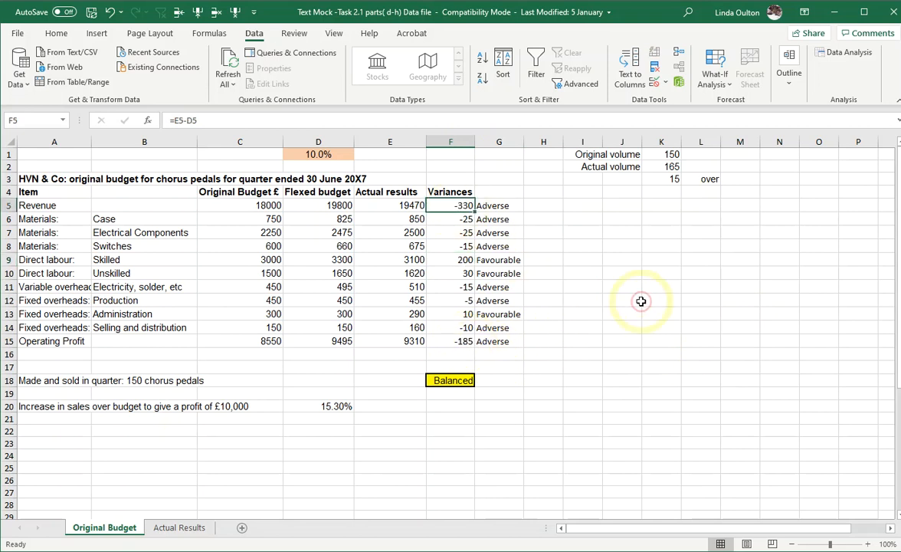
{"action": "left_click", "coordinate": [539, 207]}
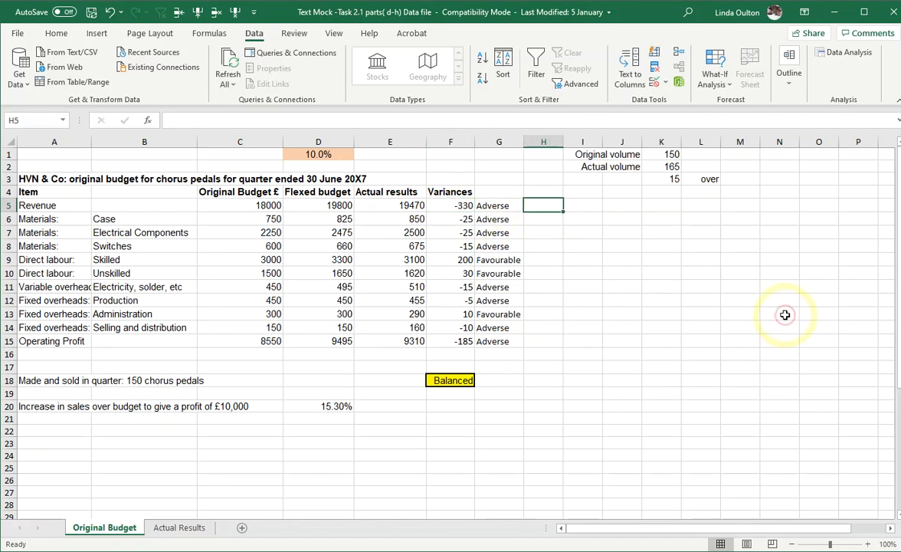
{"action": "type", "text": "Most significant variance"}
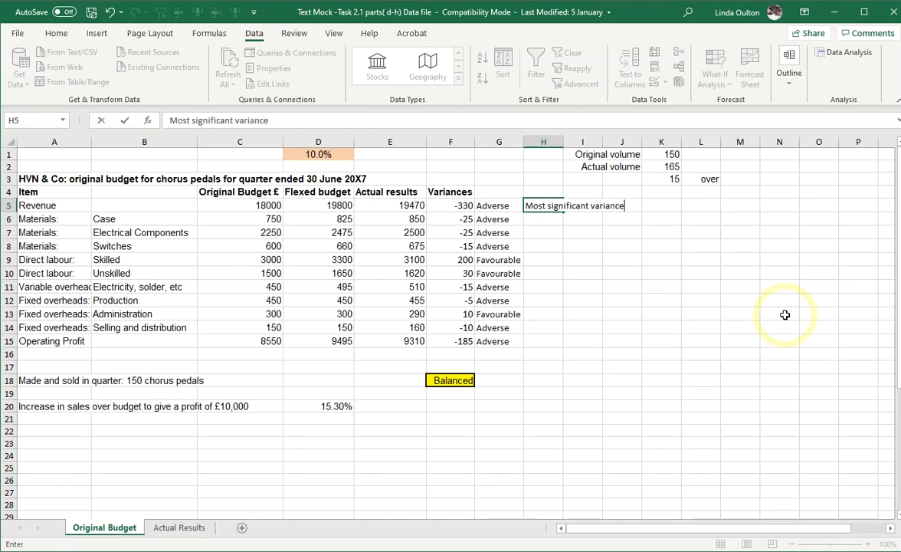
{"action": "key", "text": "Return"}
Label the skilled direct labour variance "2nd most significant variance" in H9
{"action": "key", "text": "Return"}
{"action": "key", "text": "Return"}
{"action": "key", "text": "Return"}
{"action": "type", "text": "2nd most significant variance"}
{"action": "key", "text": "Return"}
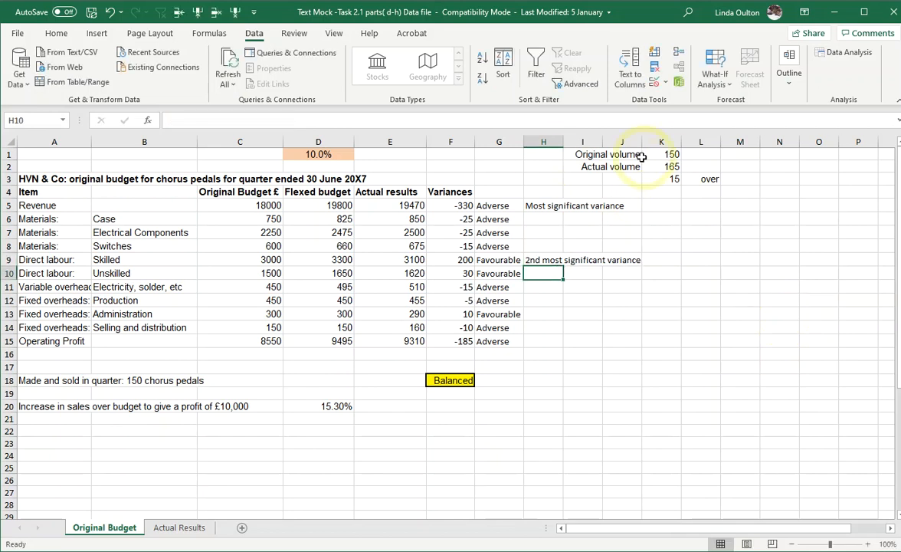
Delete the original and actual volume workings in I1:M4
{"action": "left_click_drag", "start_coordinate": [571, 154], "coordinate": [740, 187]}
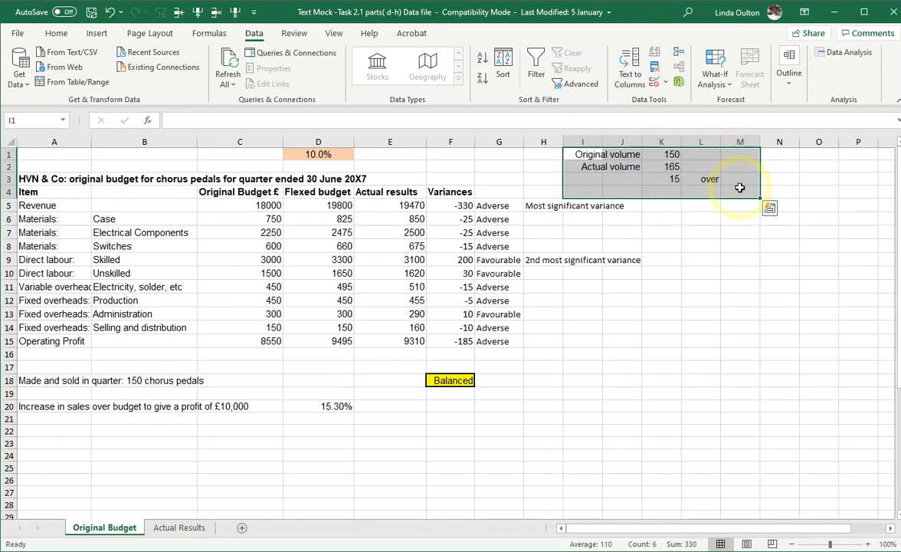
{"action": "key", "text": "Delete"}
{"action": "left_click", "coordinate": [661, 273]}
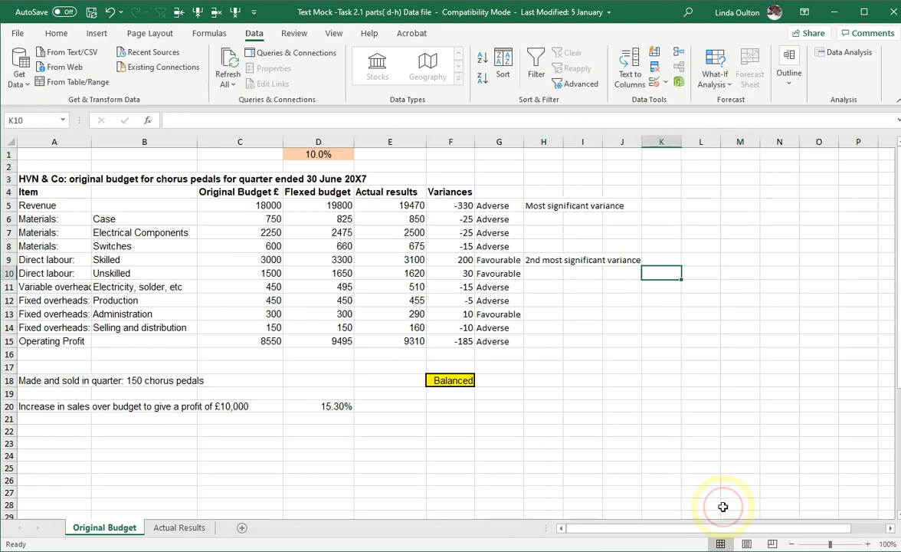